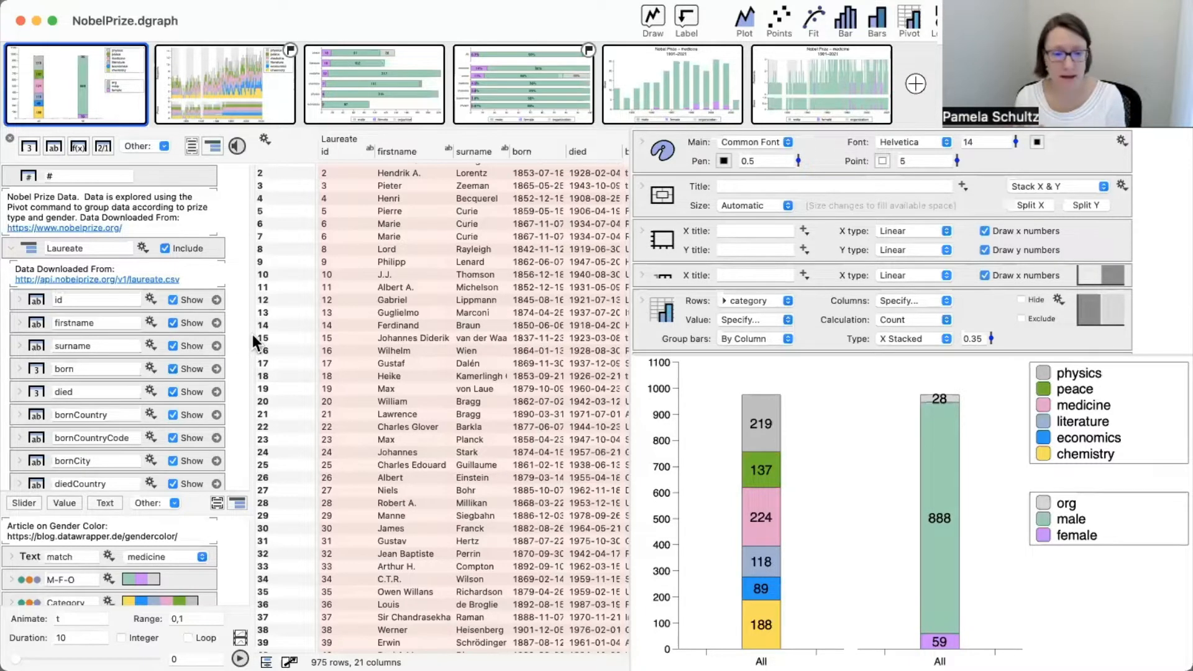
# Highlight the Laureate data source link and widen the data table to review all its columns
pyautogui.moveTo(185, 279); pyautogui.dragTo(14, 279)
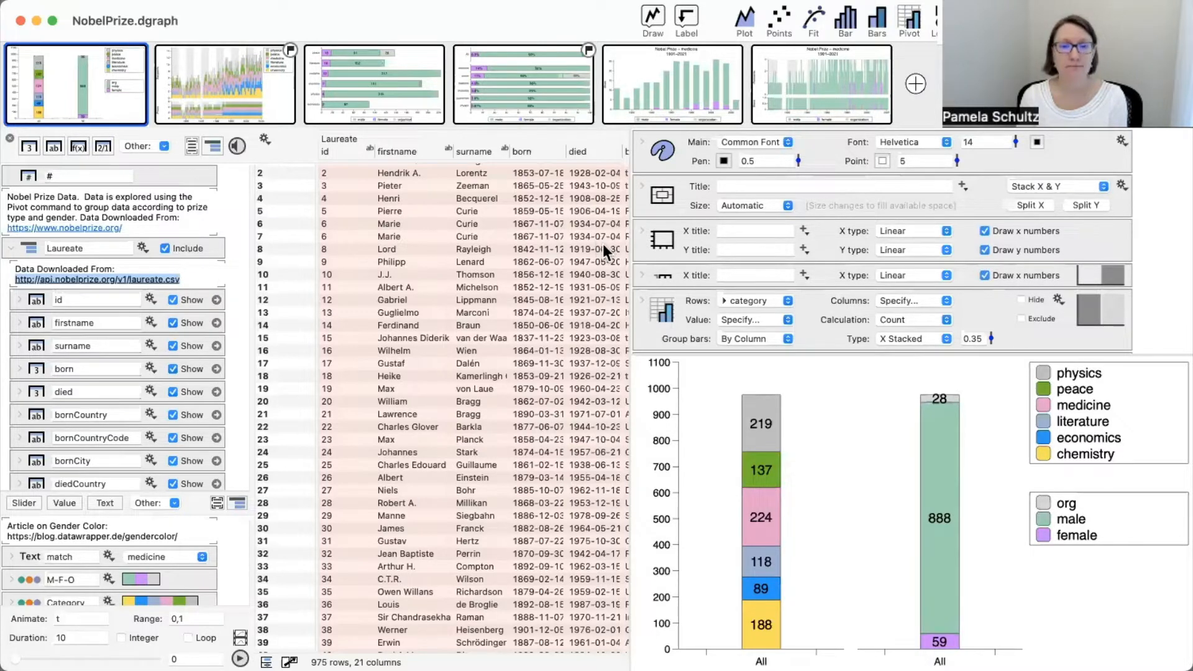
pyautogui.moveTo(626, 248); pyautogui.dragTo(1111, 234)
pyautogui.hscroll(5, 1028, 261)
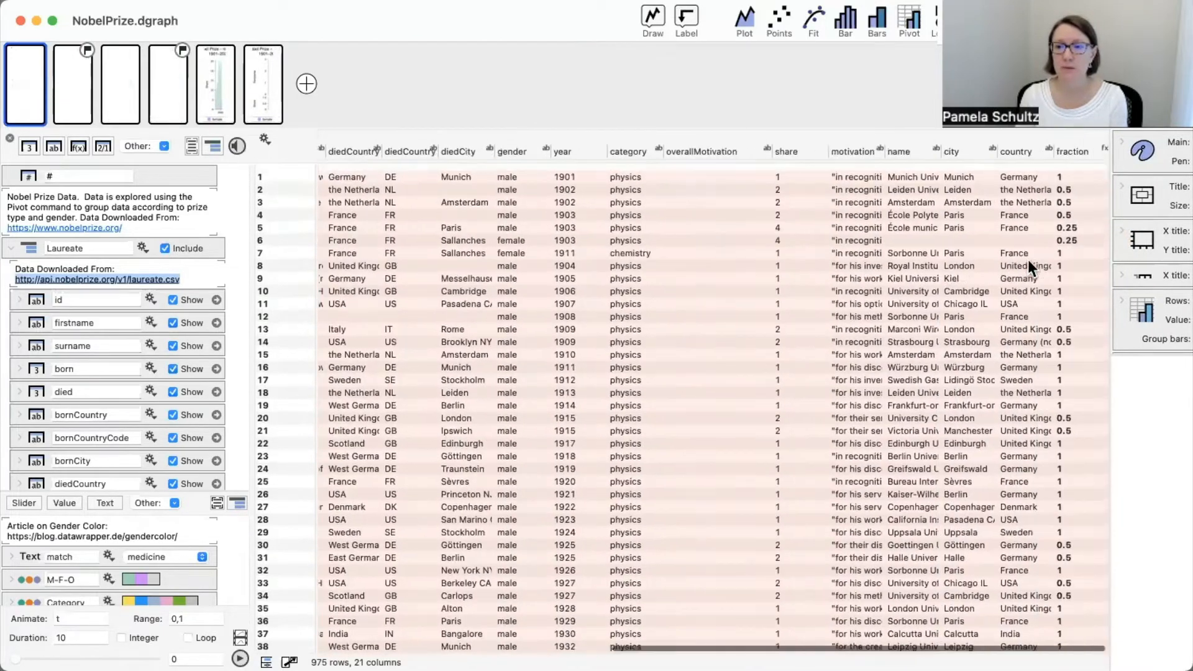
pyautogui.hscroll(-10, 807, 318)
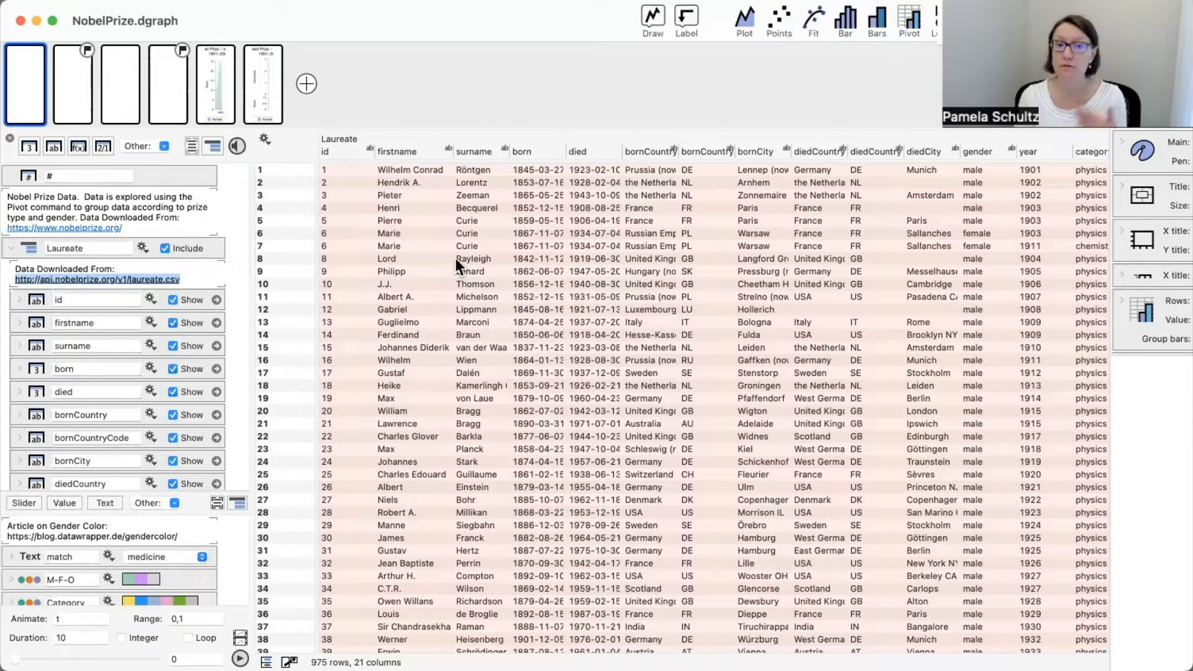
# Select each of the two Marie Curie rows in the Laureate table in turn to compare their entries
pyautogui.click(424, 234)
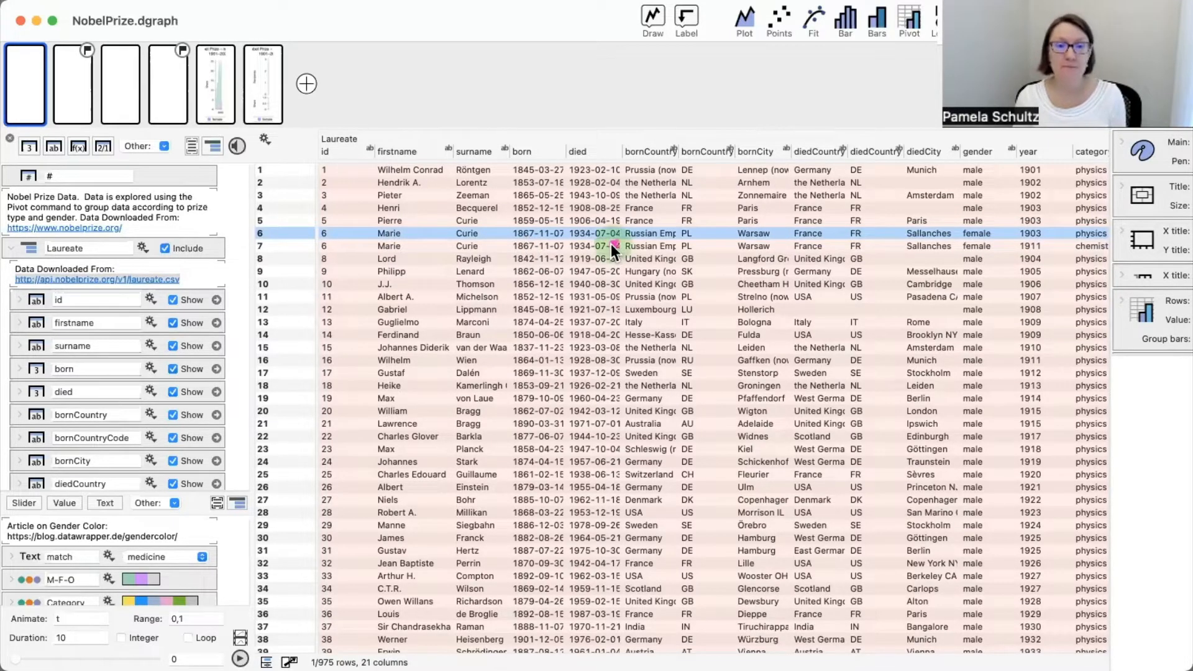
pyautogui.moveTo(610, 243)
pyautogui.mouseDown()
pyautogui.moveTo(494, 241)
pyautogui.moveTo(497, 218)
pyautogui.moveTo(491, 229)
pyautogui.mouseUp()
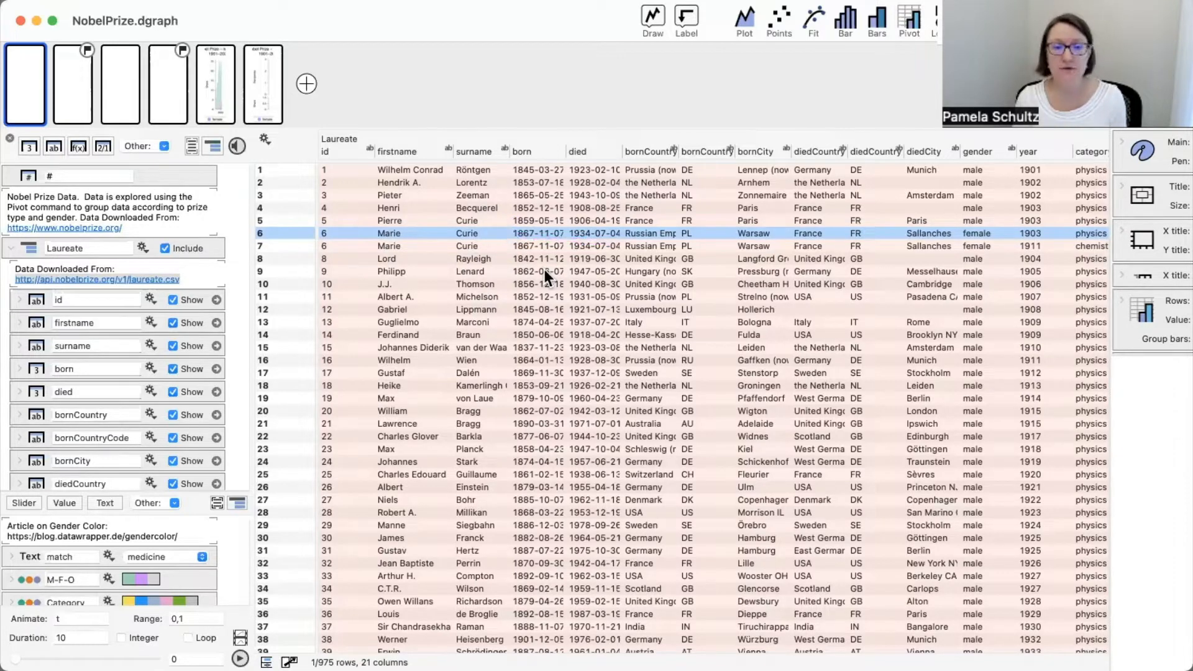
pyautogui.click(452, 249)
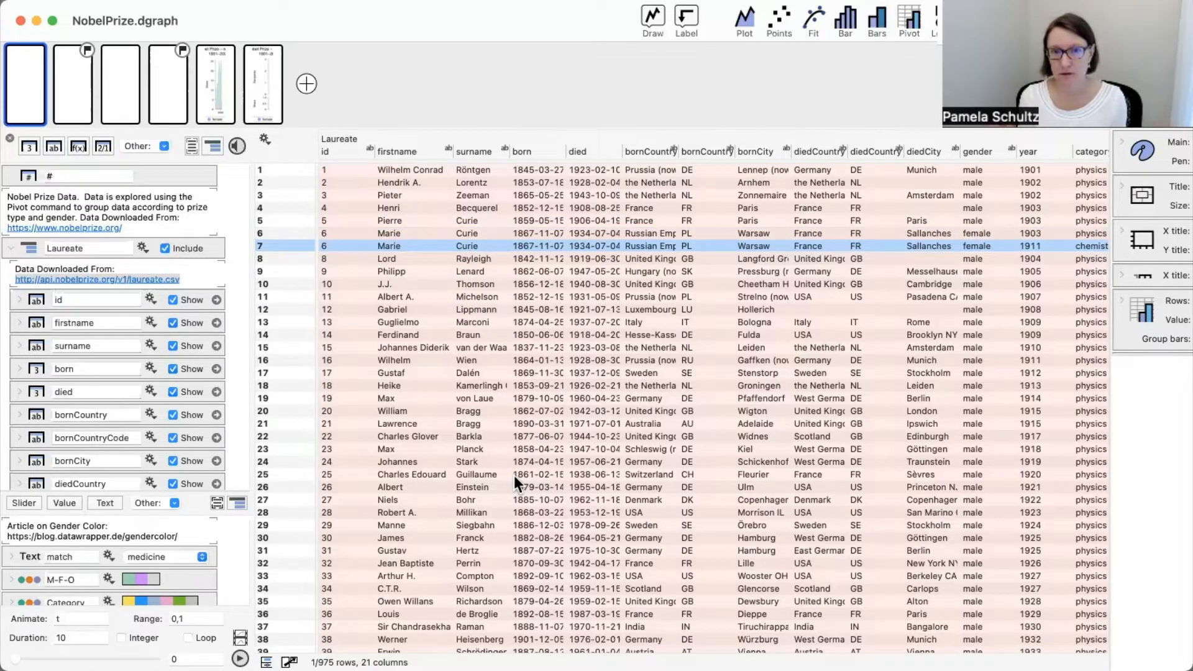
pyautogui.hscroll(5, 669, 455)
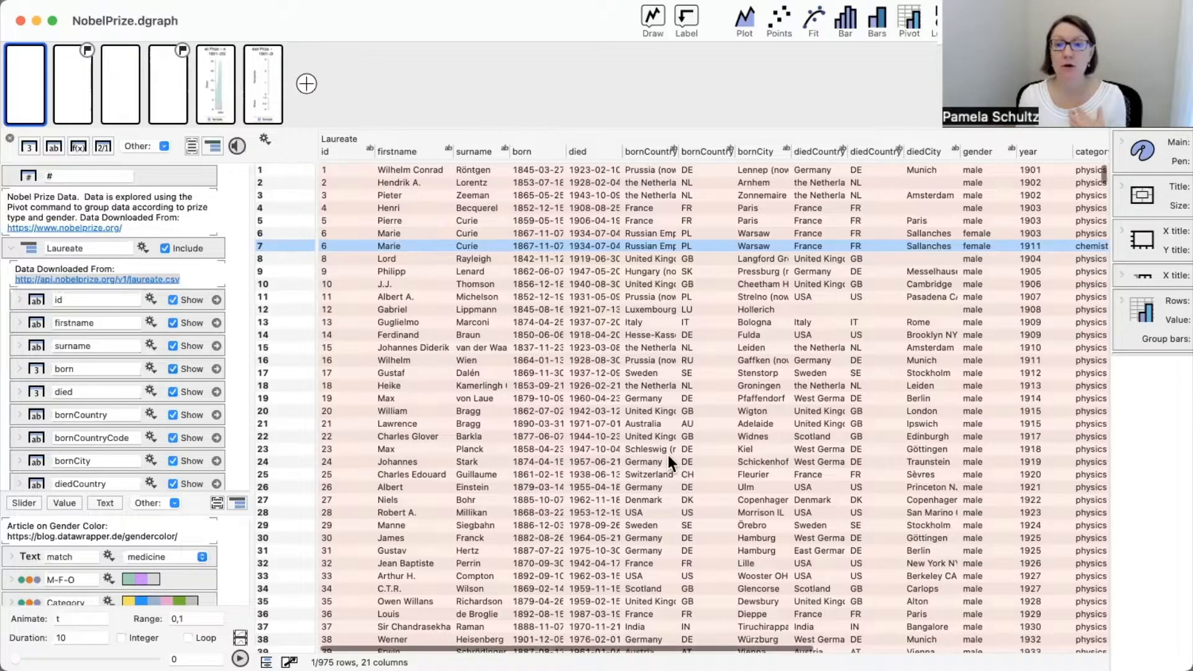
pyautogui.hscroll(-5, 669, 455)
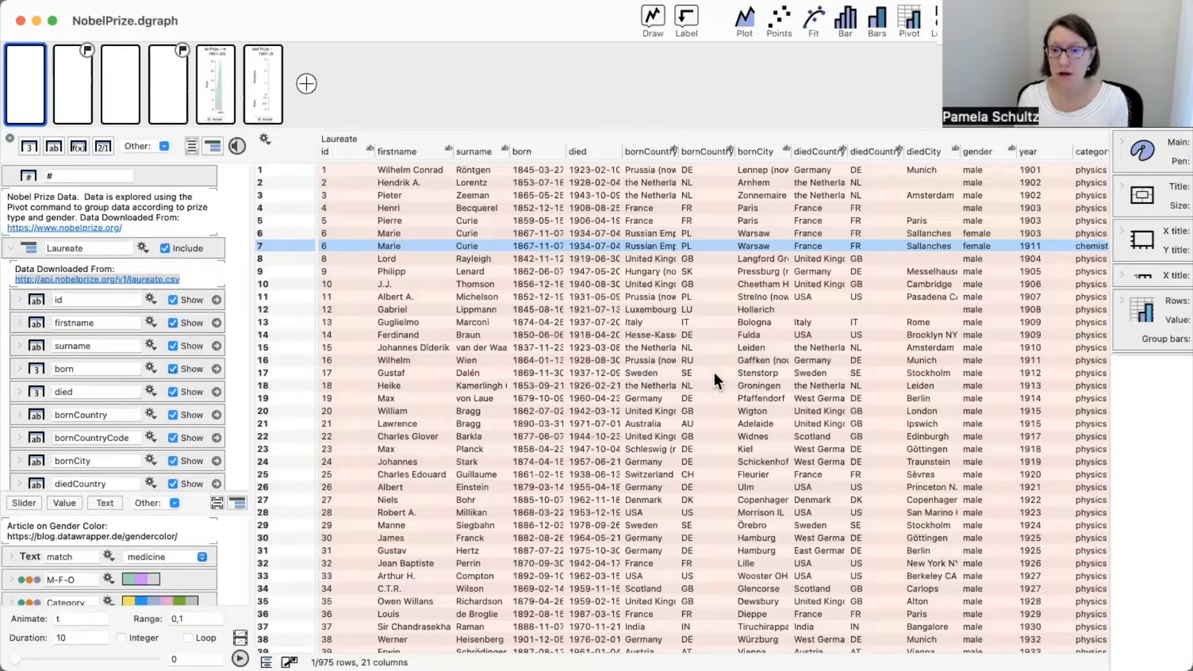
# Show a QuickGraph of the category column and move its window clear of the gender column
pyautogui.hscroll(5, 714, 372)
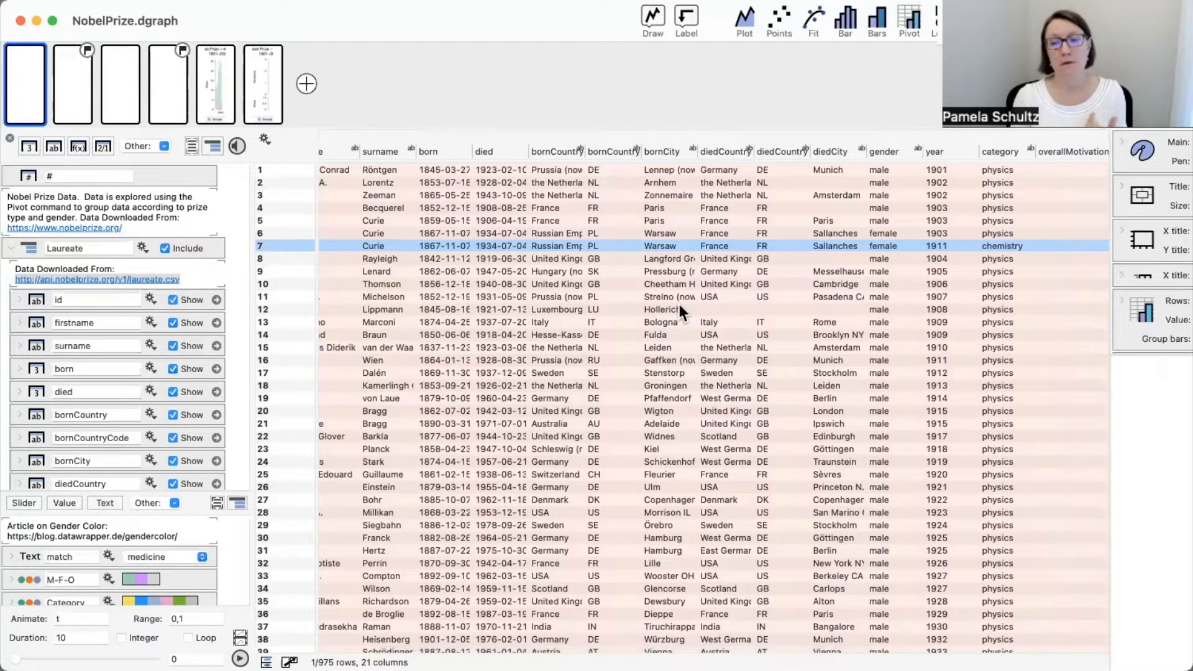
pyautogui.hscroll(4, 848, 292)
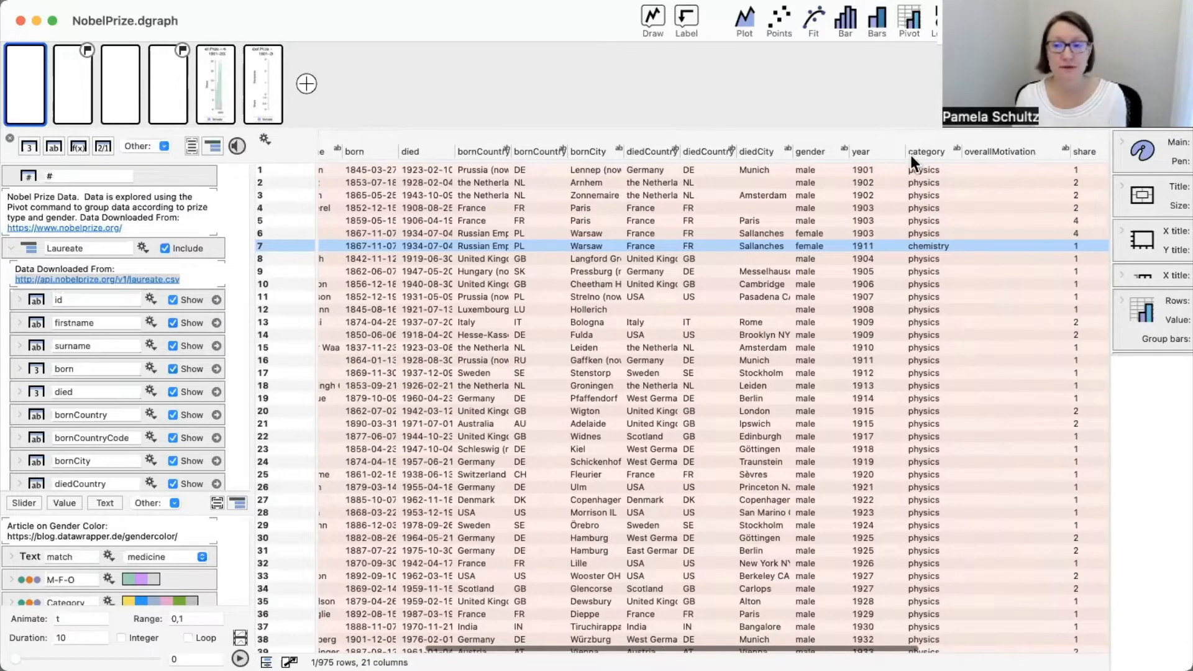
pyautogui.click(926, 150)
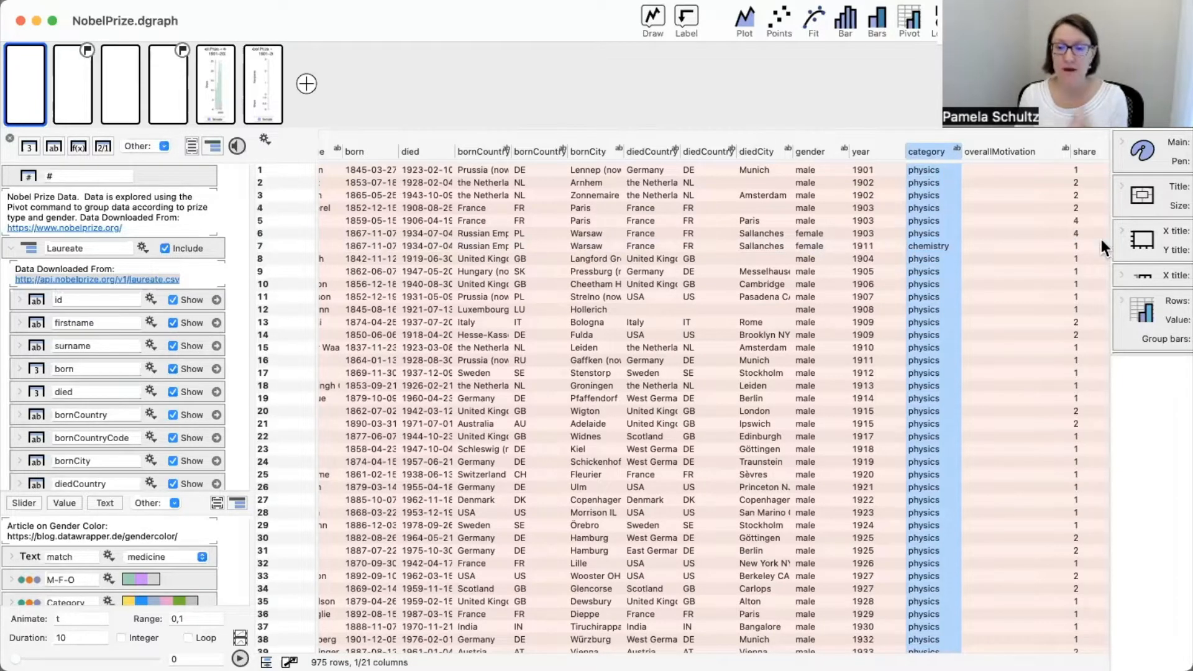
pyautogui.press('space')
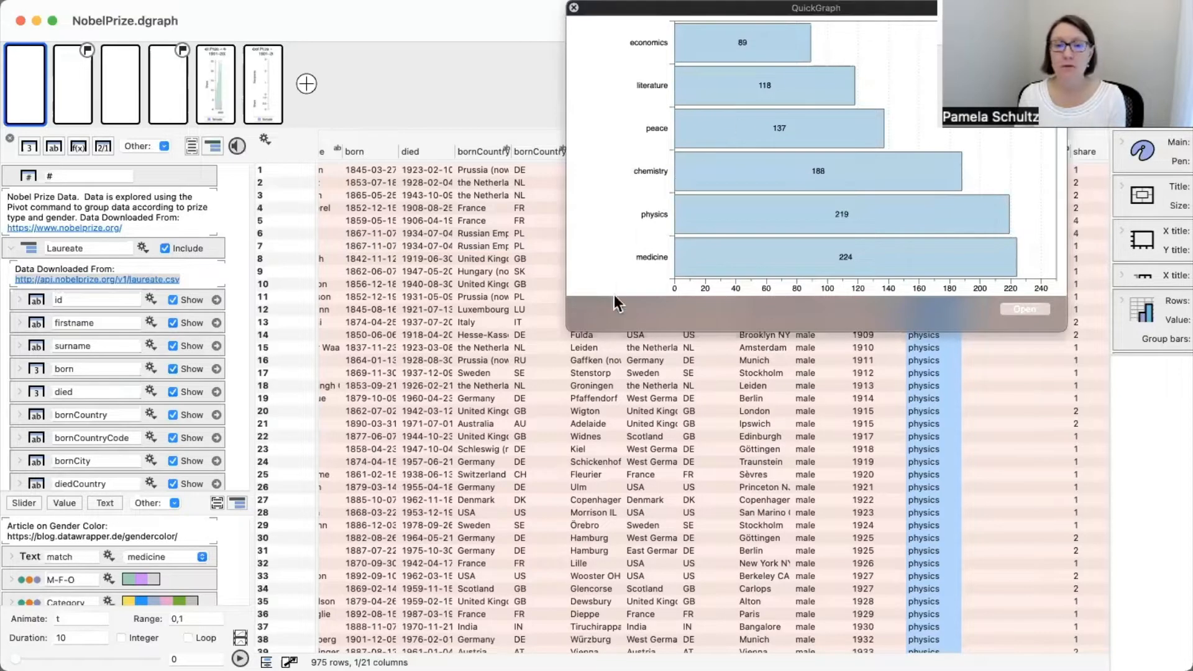
pyautogui.moveTo(615, 302); pyautogui.dragTo(579, 388)
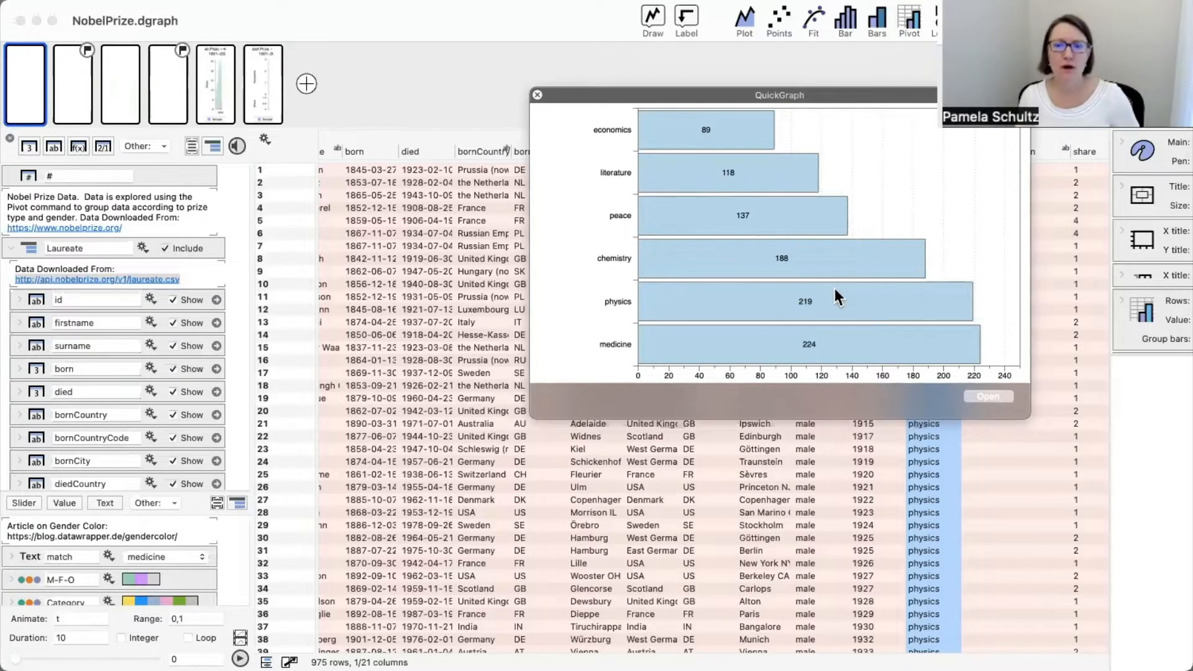
pyautogui.moveTo(747, 98); pyautogui.dragTo(264, 66)
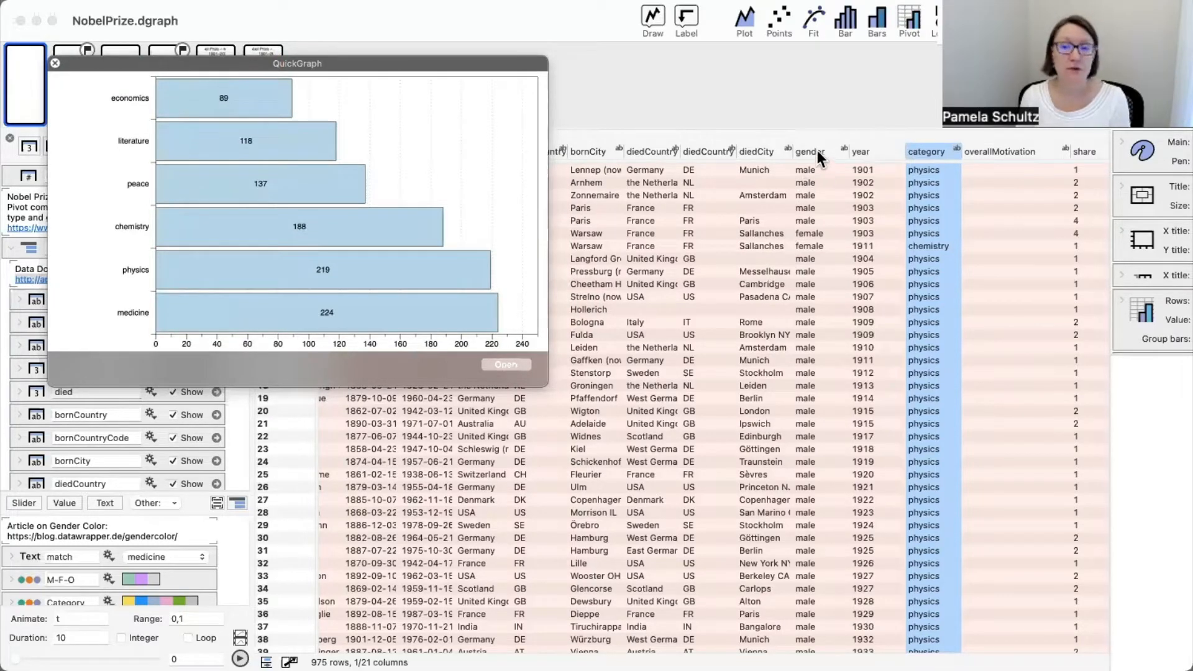
pyautogui.moveTo(446, 66); pyautogui.dragTo(471, 83)
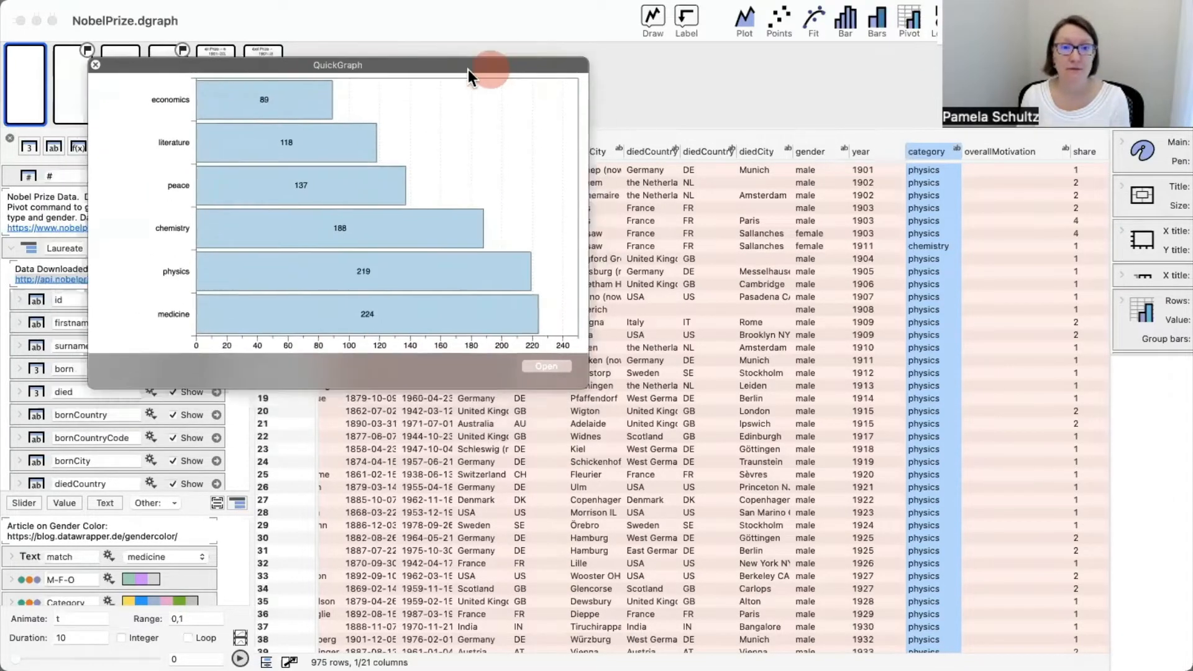
# Show the gender column in the QuickGraph and narrow the graph window to uncover the bornCountry column
pyautogui.click(809, 151)
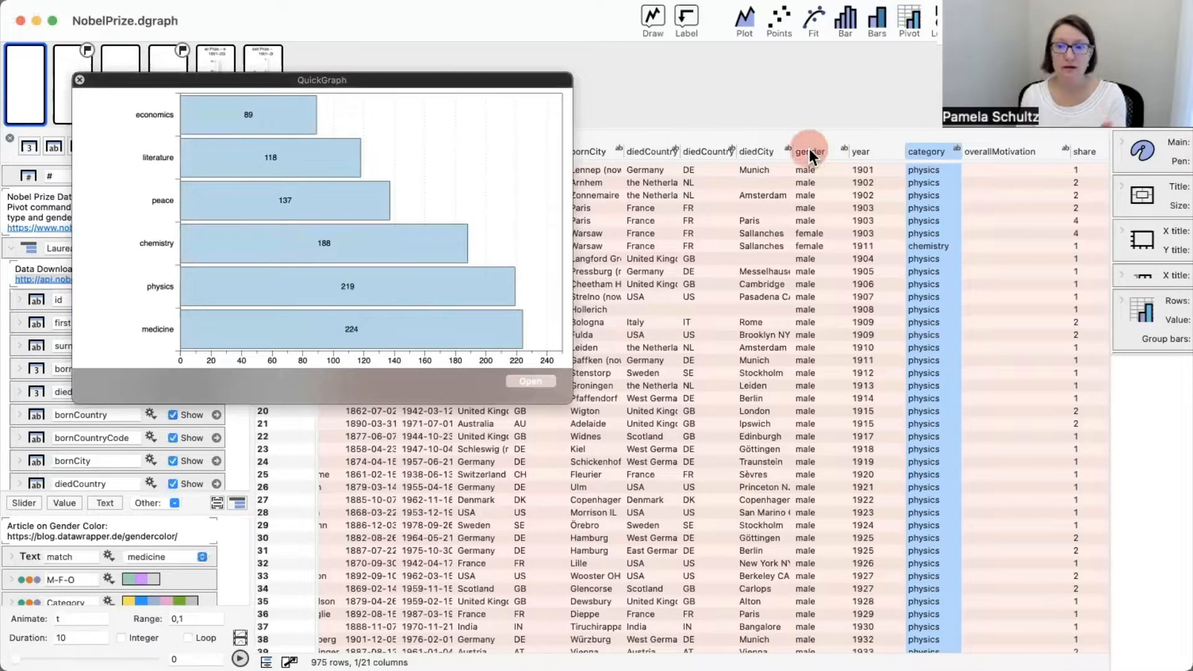
pyautogui.click(809, 151)
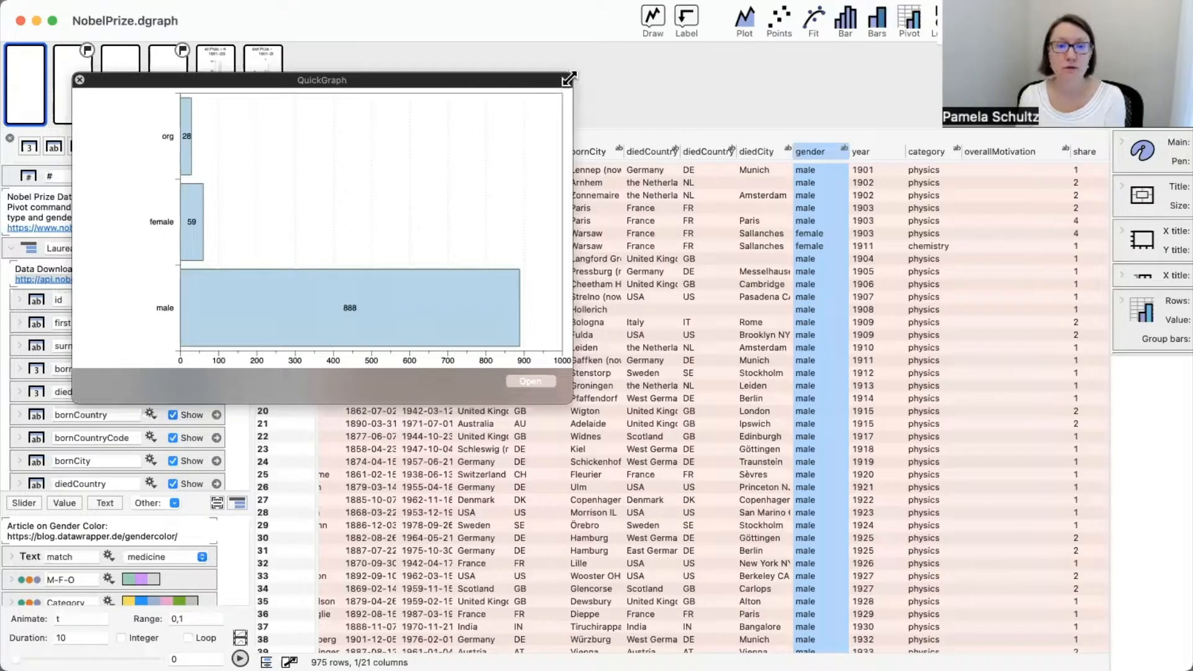
pyautogui.moveTo(568, 79); pyautogui.dragTo(386, 69)
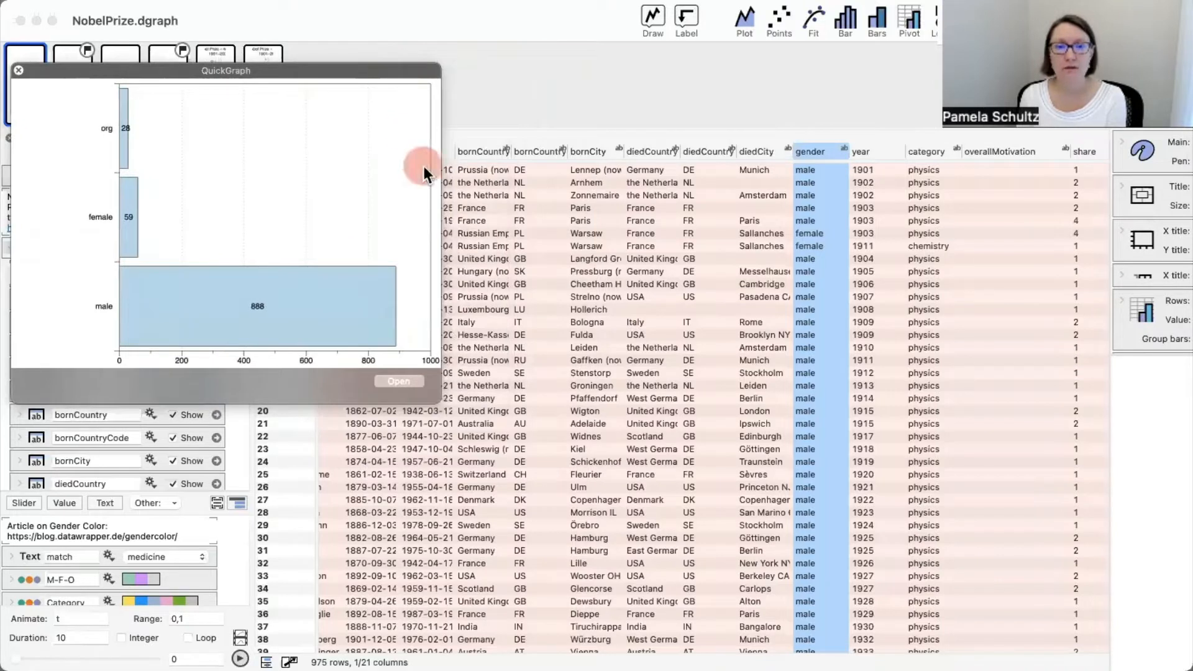
# Show the bornCountry column in the QuickGraph and enlarge the graph window
pyautogui.click(488, 151)
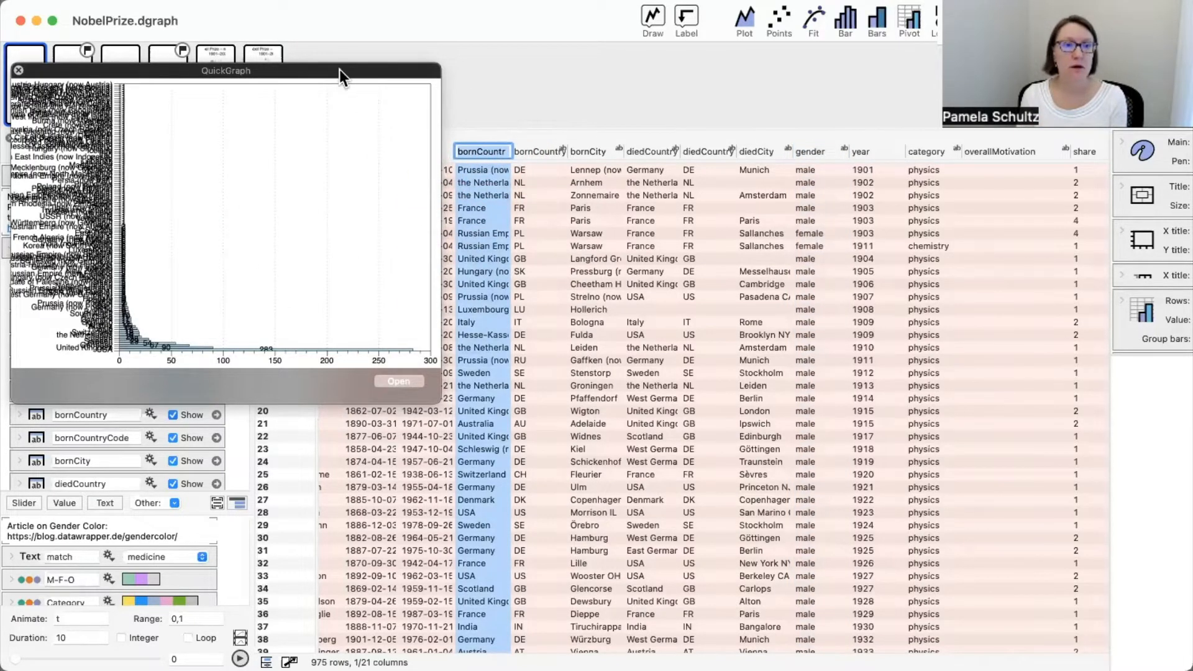
pyautogui.moveTo(339, 69); pyautogui.dragTo(332, 9)
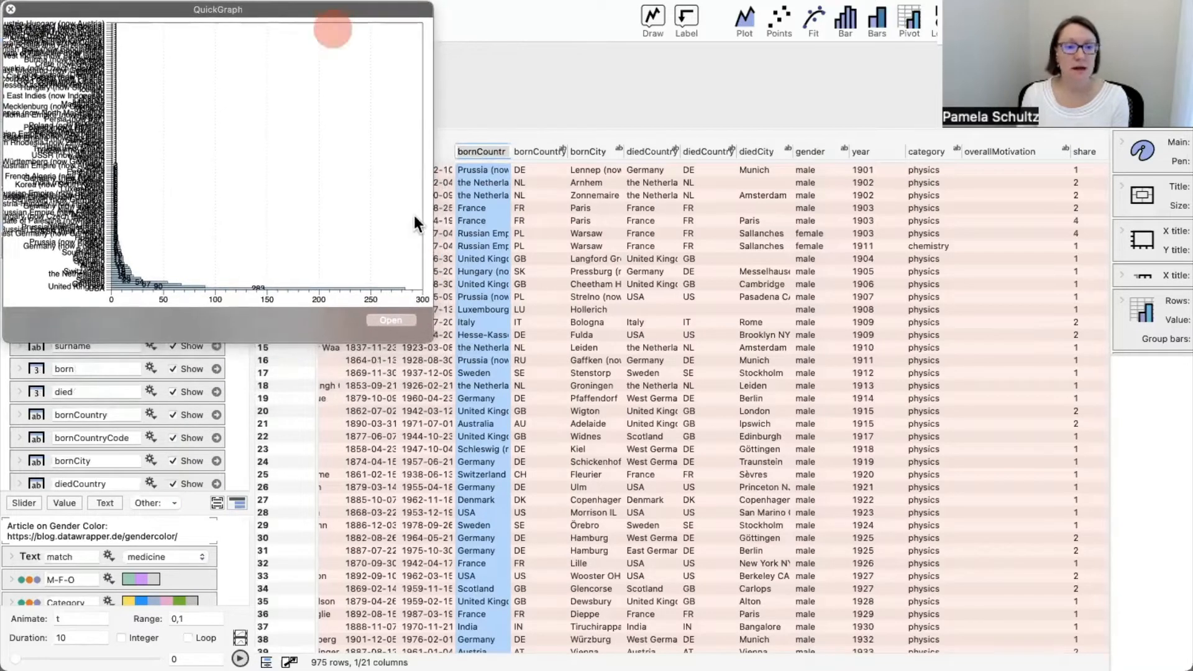
pyautogui.moveTo(432, 341); pyautogui.dragTo(571, 404)
pyautogui.click(330, 215)
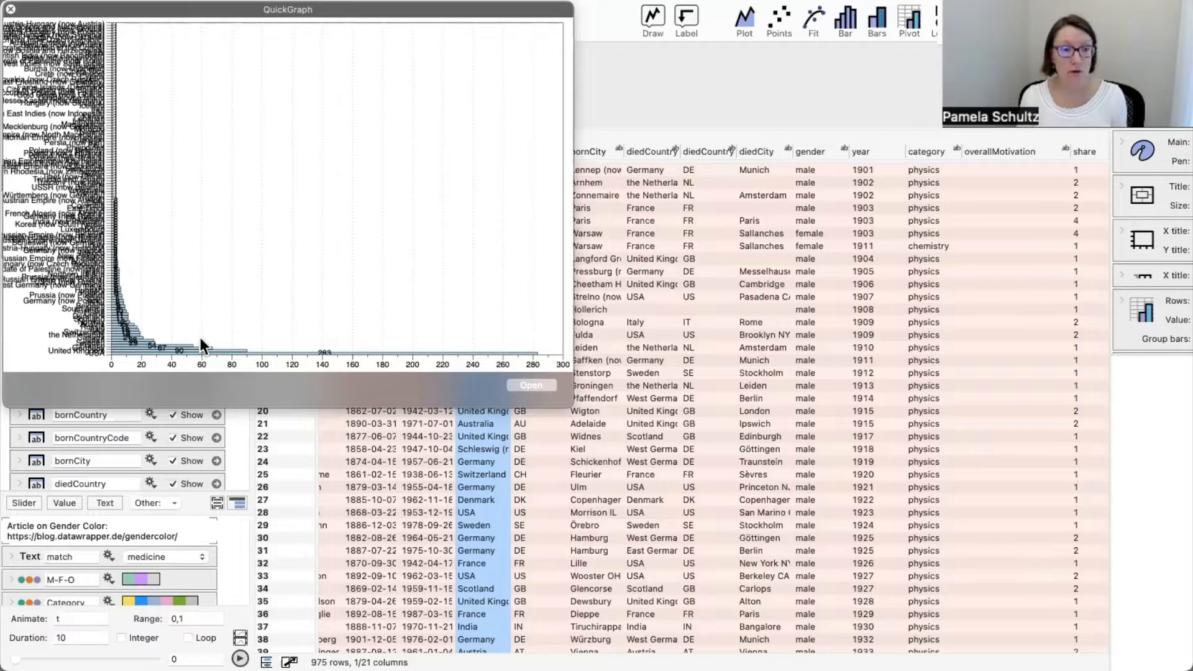
# Zoom in on part of the birth-country axis, restore its full range and reposition the QuickGraph window
pyautogui.moveTo(195, 328); pyautogui.dragTo(192, 229)
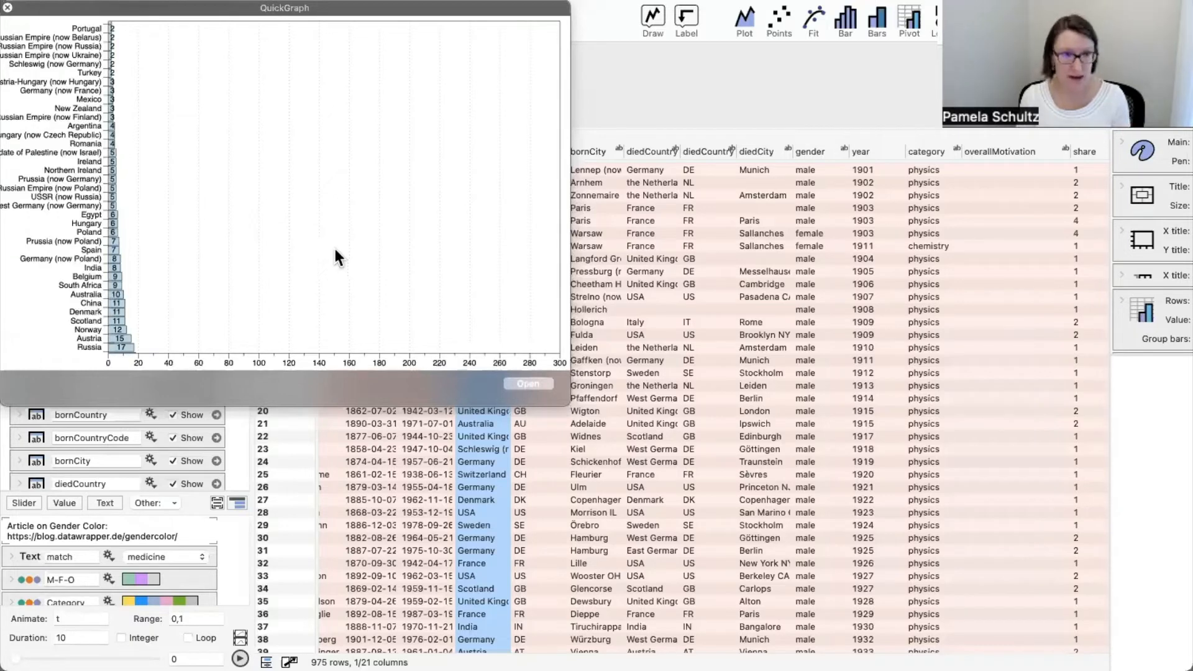
pyautogui.click(83, 63)
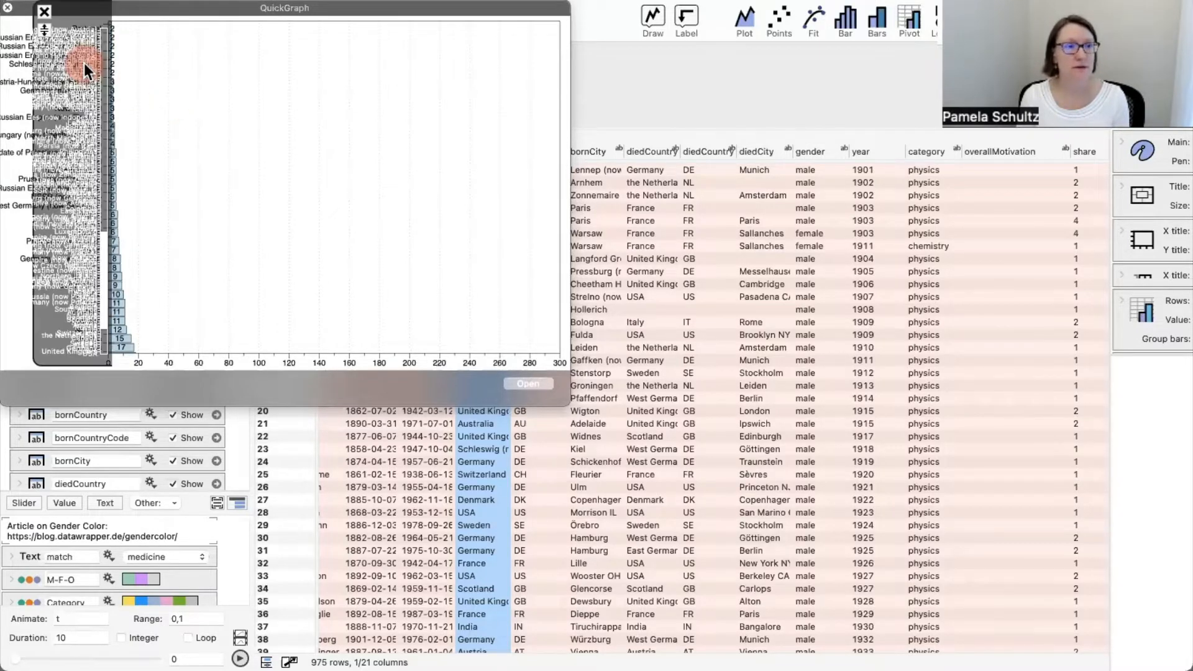
pyautogui.click(43, 29)
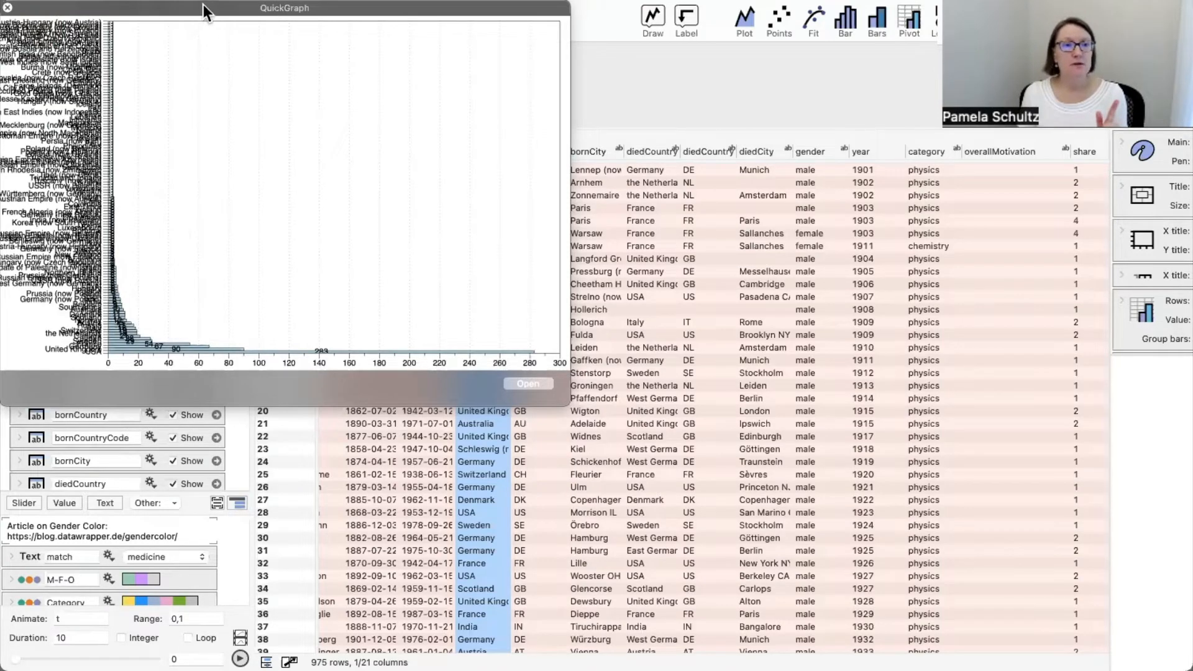
pyautogui.moveTo(203, 5); pyautogui.dragTo(593, 150)
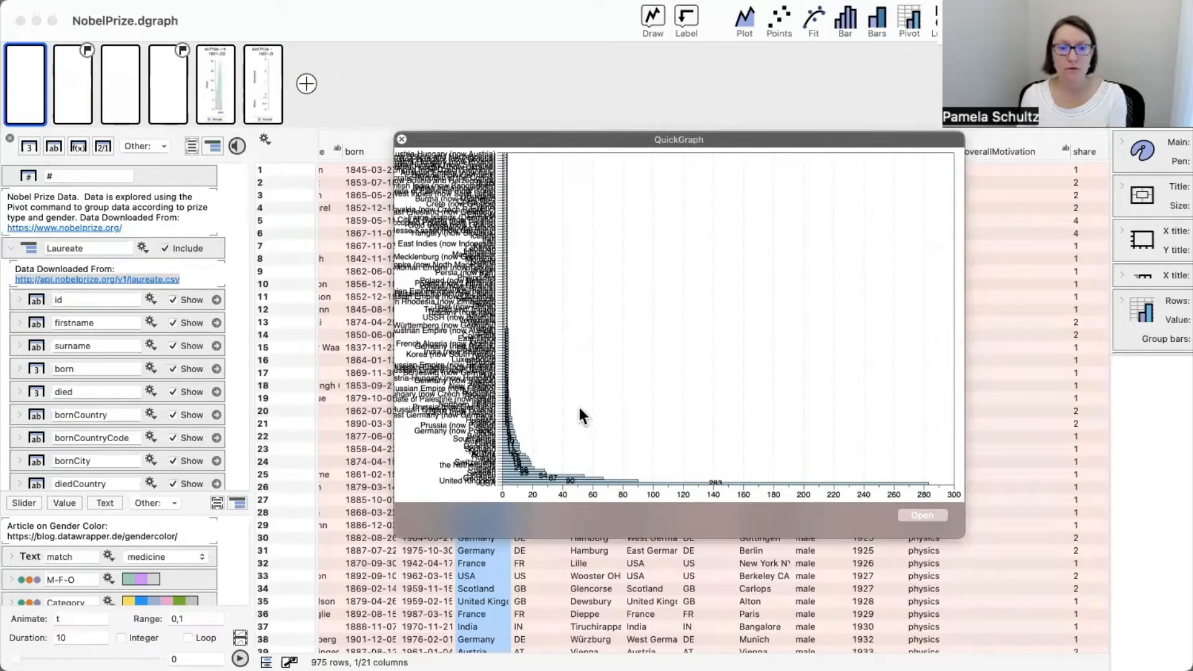
pyautogui.moveTo(580, 404); pyautogui.dragTo(435, 150)
pyautogui.moveTo(401, 12); pyautogui.dragTo(341, 25)
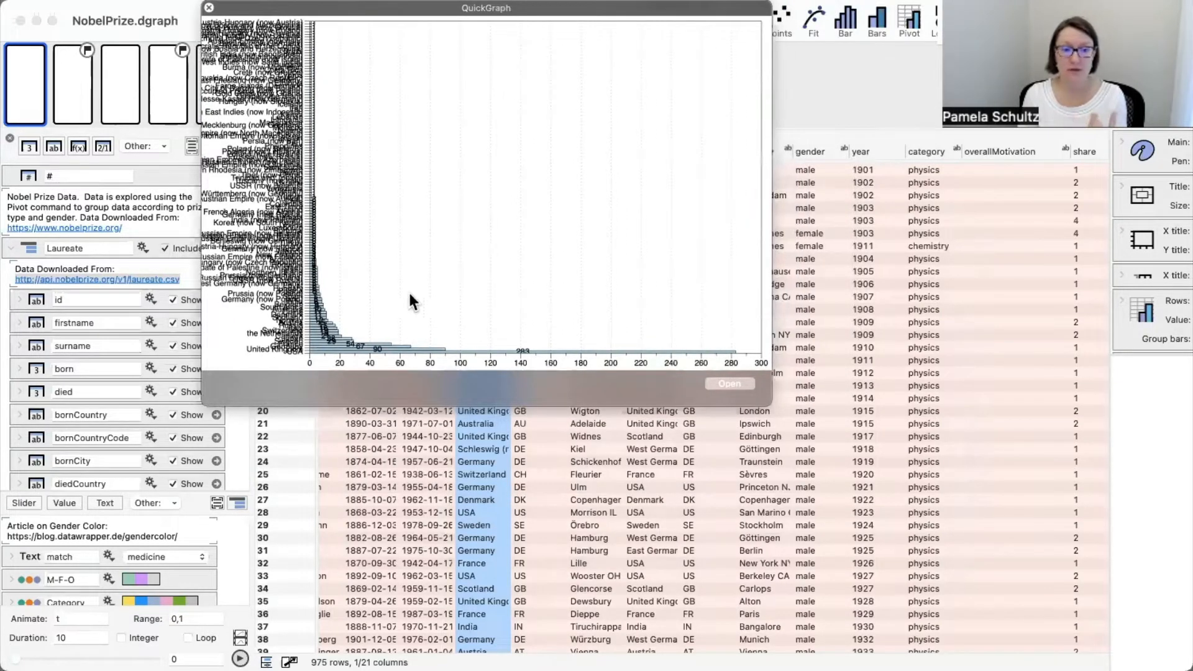
# Zoom the birth-country axis to the longest bars, from Egypt down to USA, and reset it to the full range
pyautogui.moveTo(411, 334); pyautogui.dragTo(400, 278)
pyautogui.moveTo(290, 257)
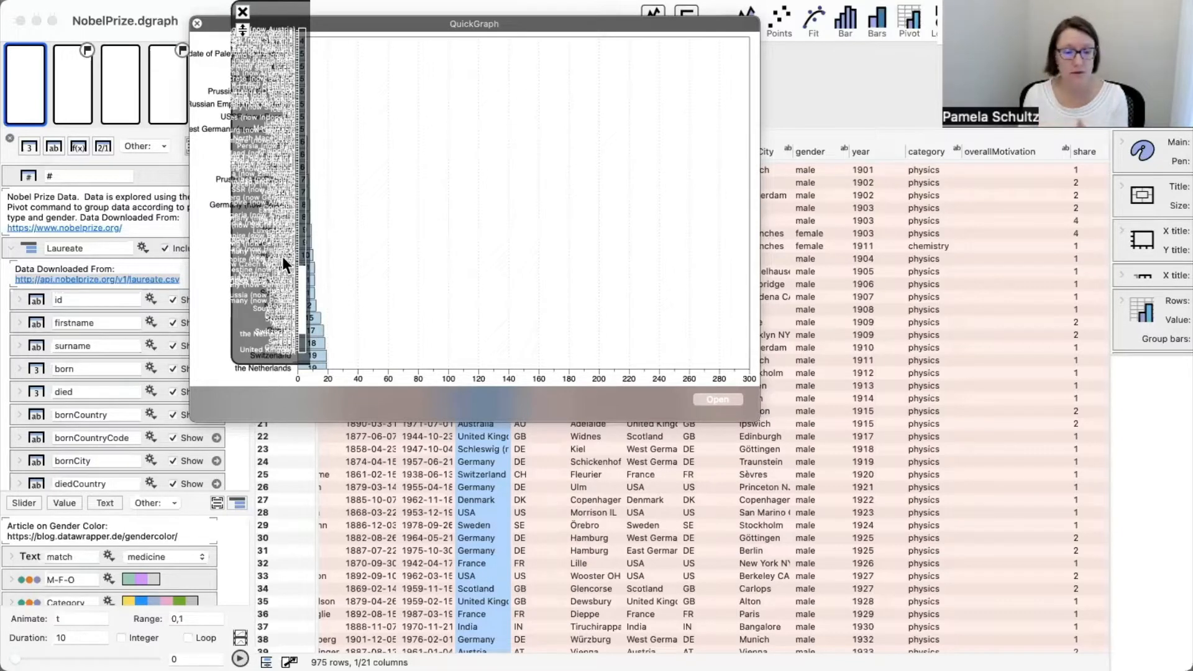
pyautogui.moveTo(303, 289); pyautogui.dragTo(303, 315)
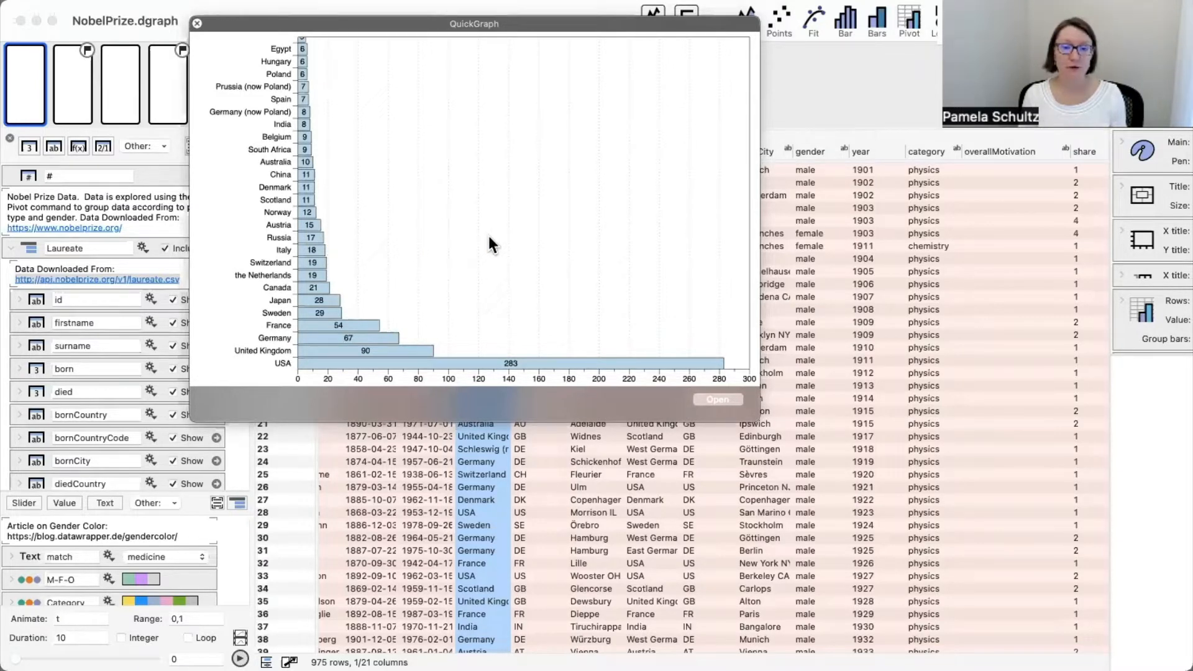
pyautogui.click(287, 199)
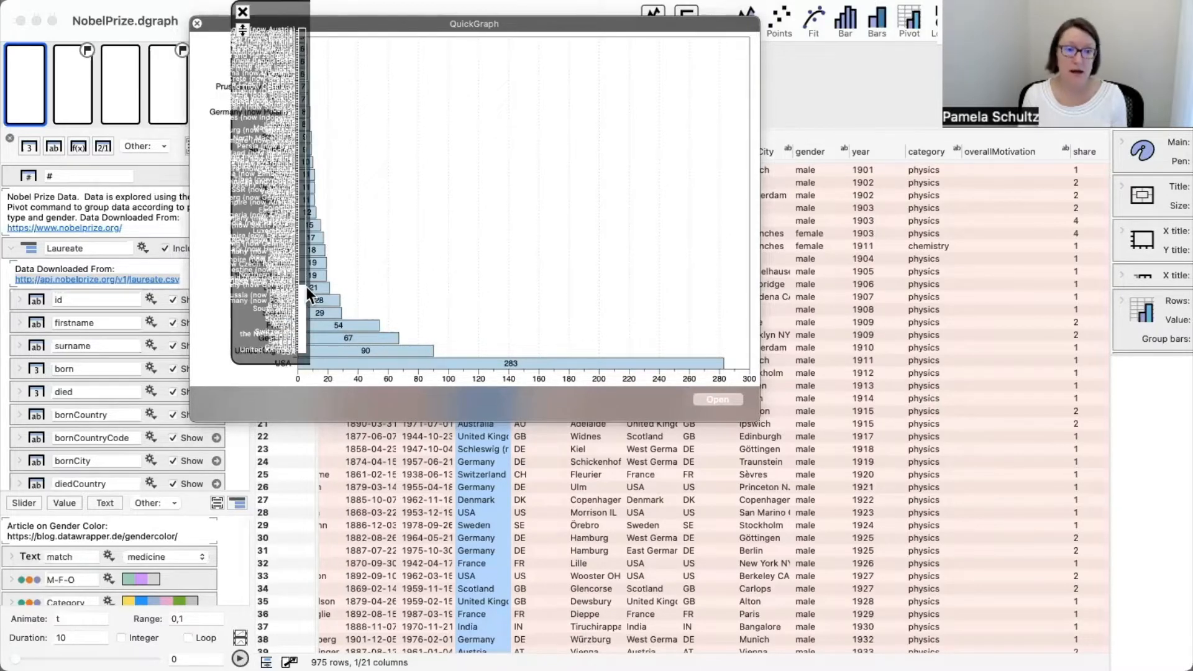
pyautogui.moveTo(307, 285); pyautogui.dragTo(267, 19)
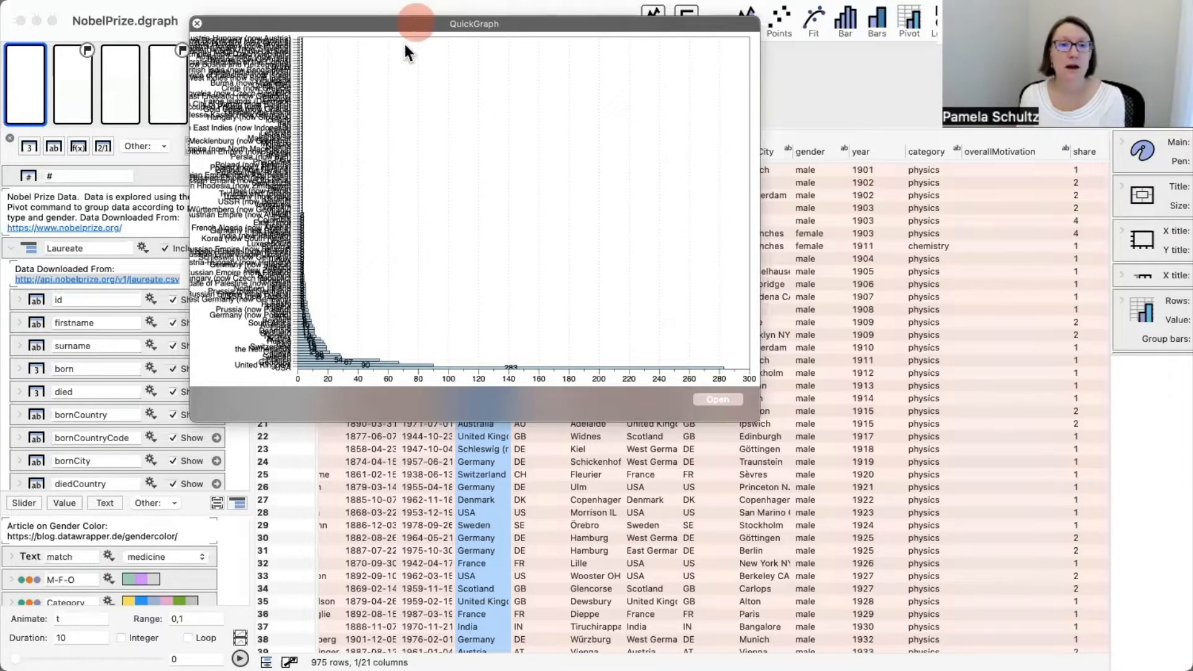
# Move the QuickGraph below the column headers, show the country column in it and close the graph
pyautogui.moveTo(404, 43); pyautogui.dragTo(391, 200)
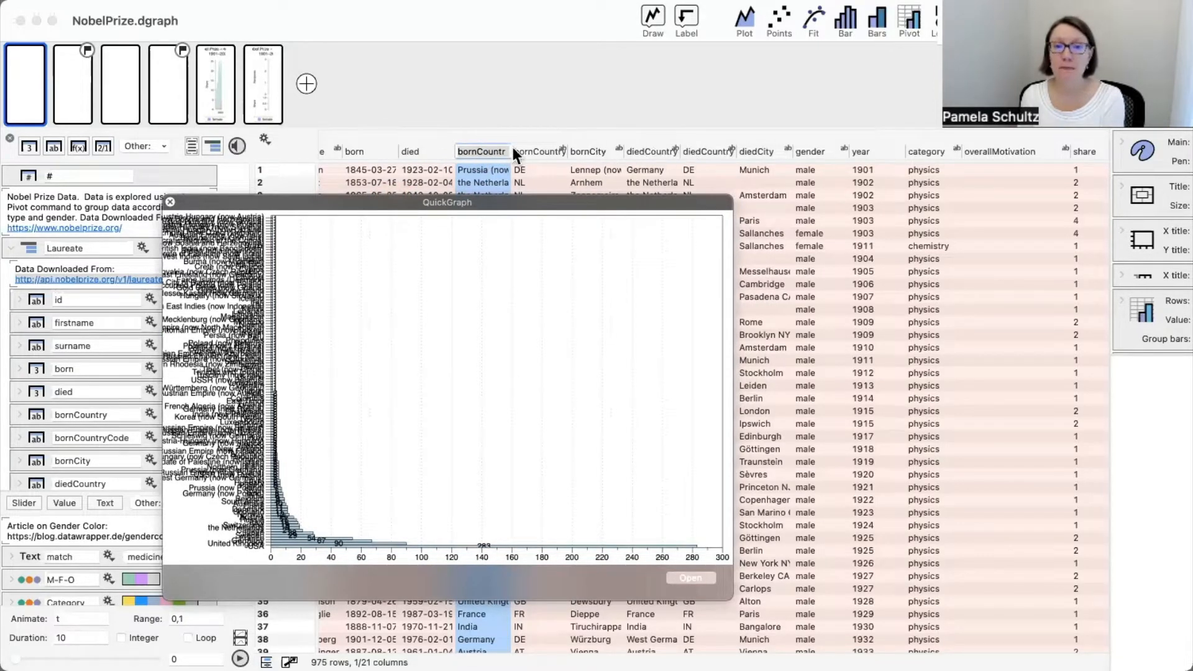
pyautogui.moveTo(534, 198); pyautogui.dragTo(675, 208)
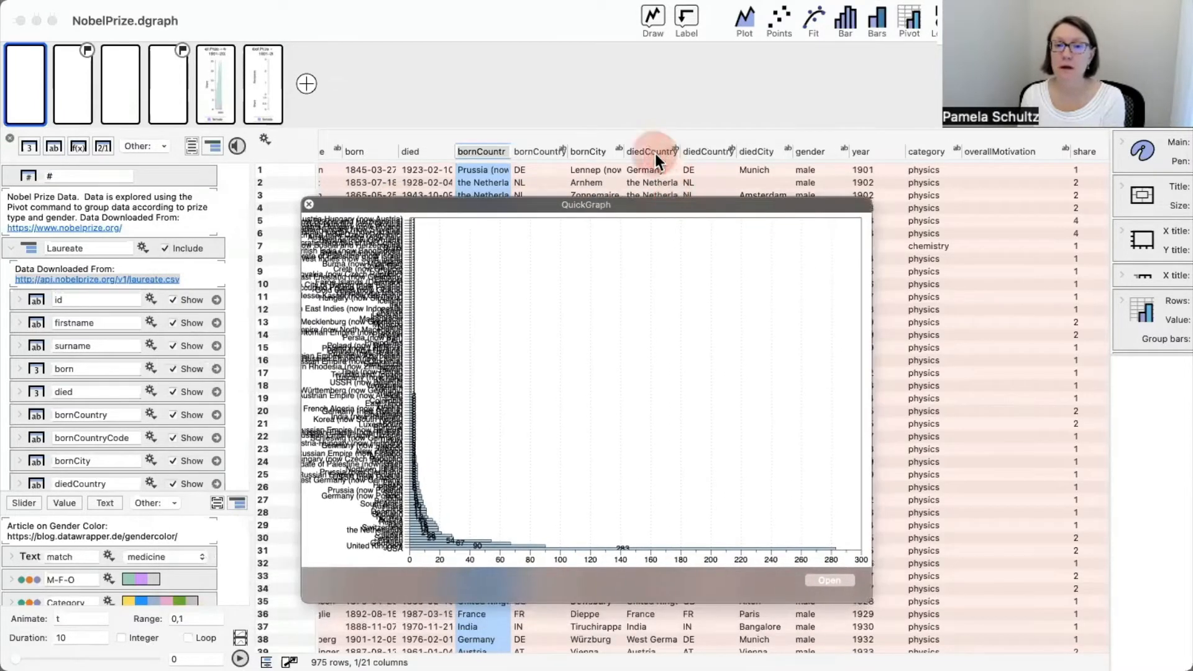
pyautogui.hscroll(10, 845, 155)
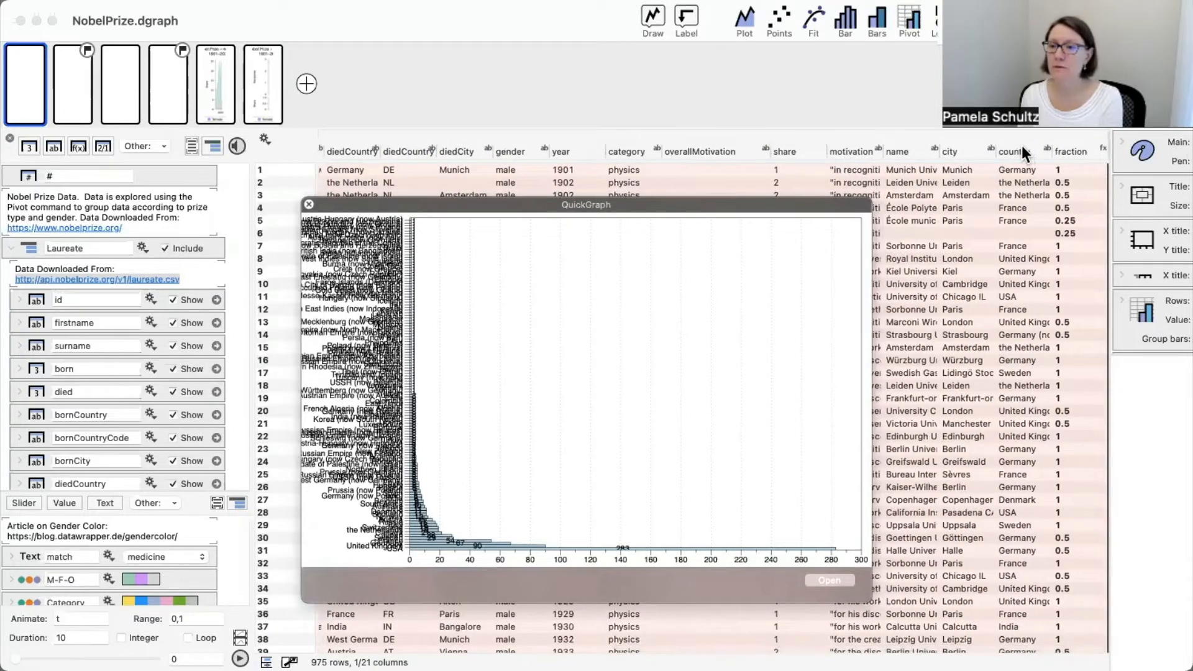
pyautogui.click(1017, 151)
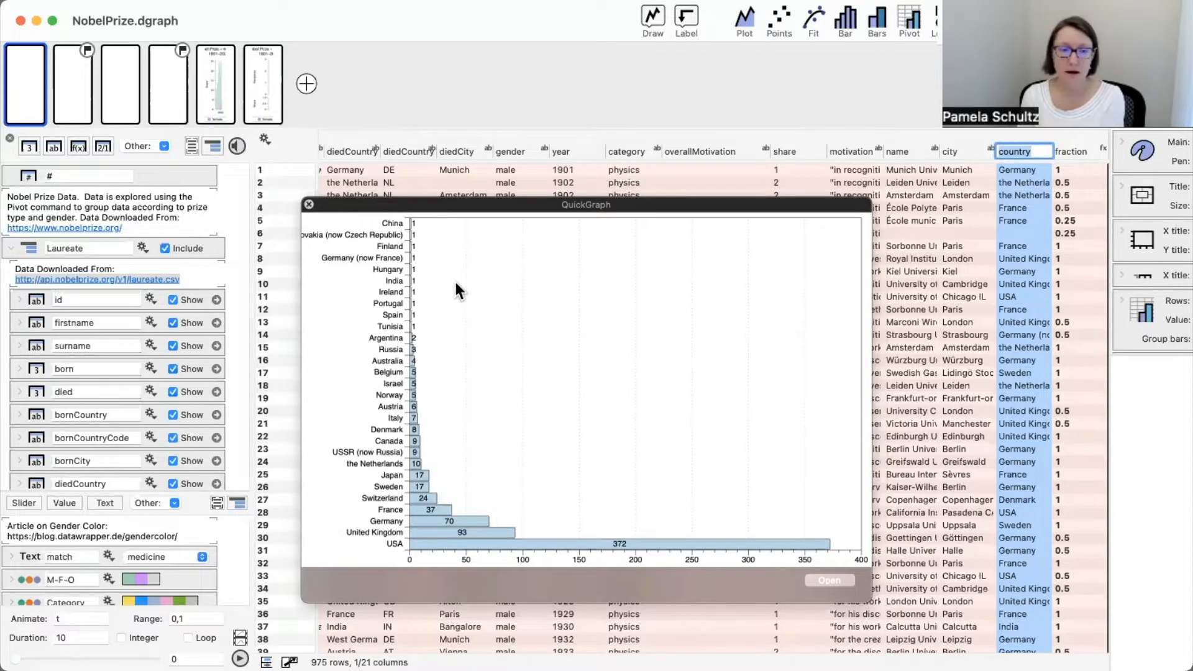
pyautogui.click(308, 203)
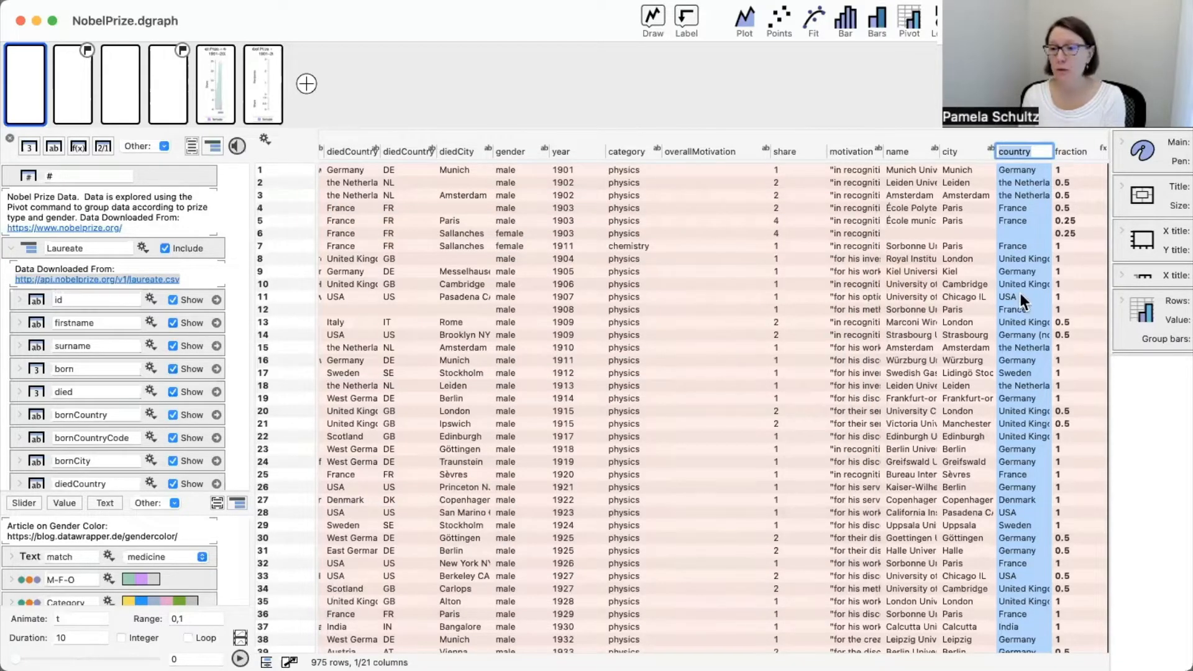
# Preview the year column's distribution in a QuickGraph, move the graph window below the toolbar and close it
pyautogui.click(847, 372)
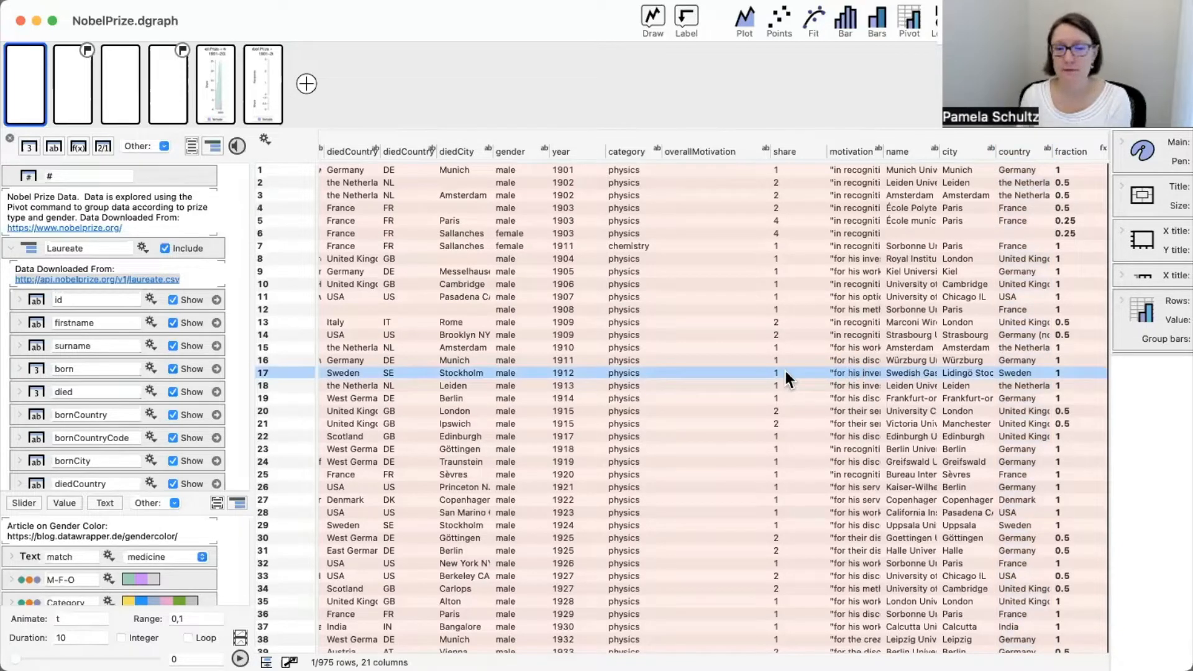
pyautogui.click(572, 148)
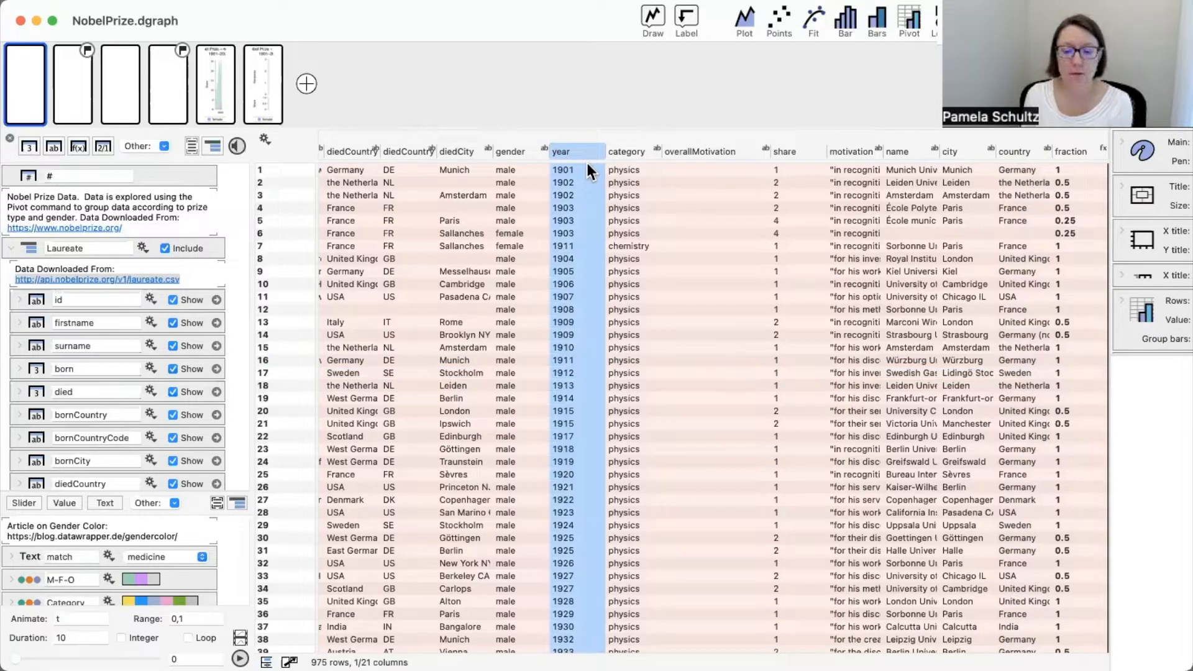
pyautogui.press('space')
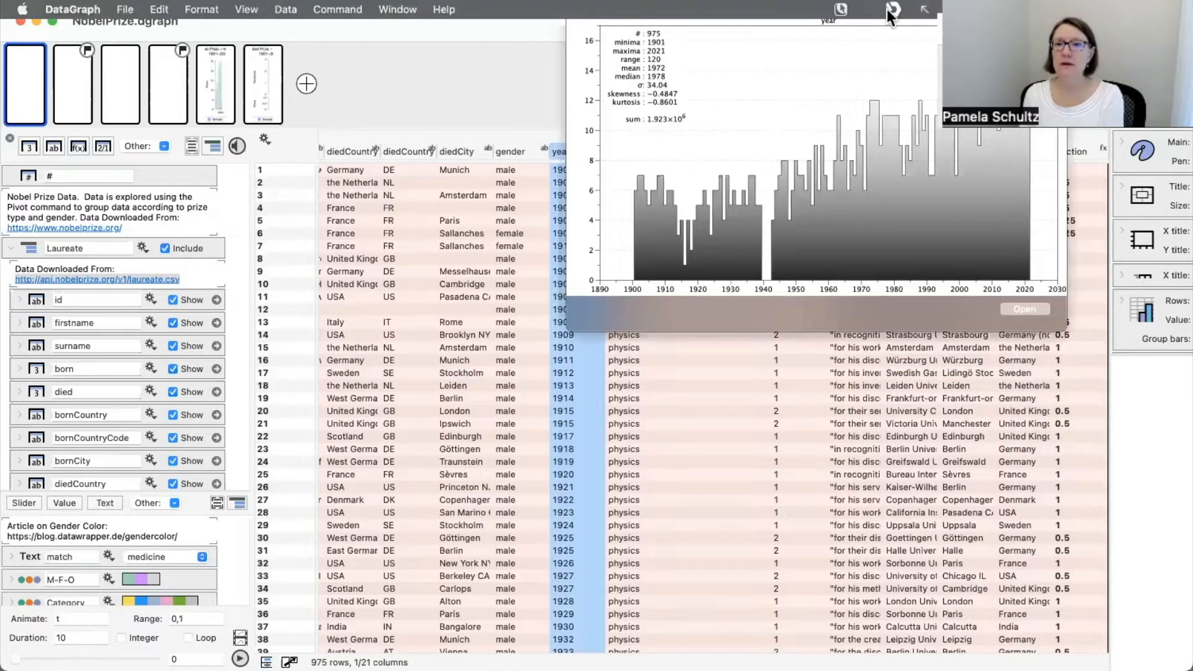
pyautogui.moveTo(583, 322); pyautogui.dragTo(537, 416)
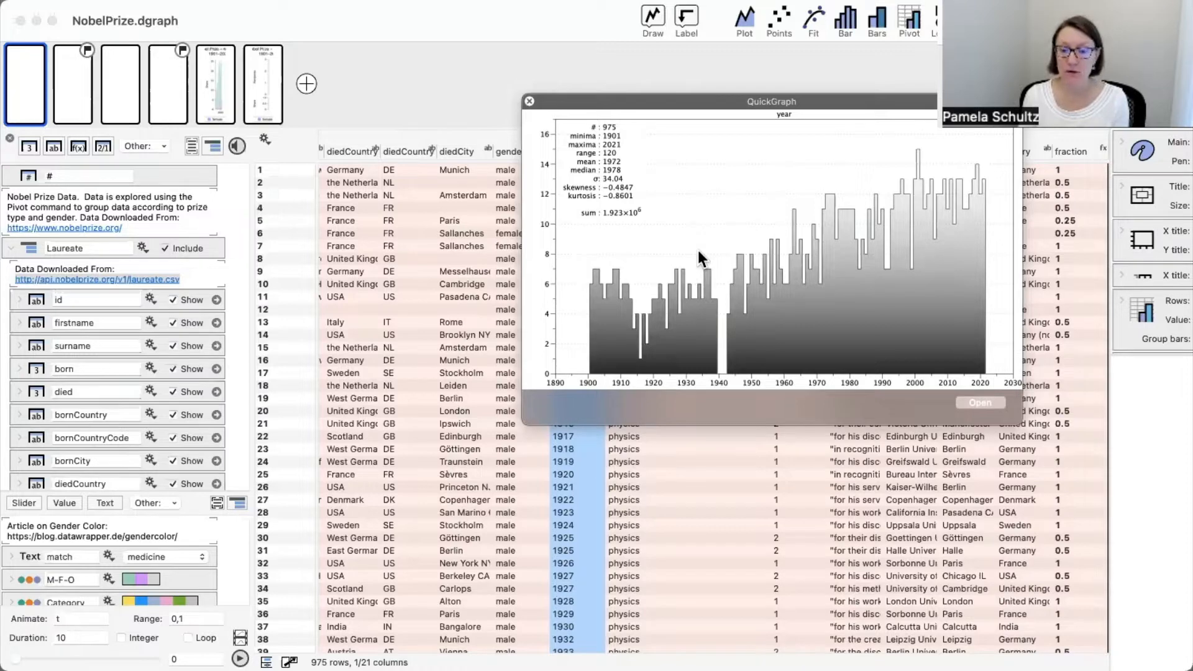
pyautogui.click(516, 154)
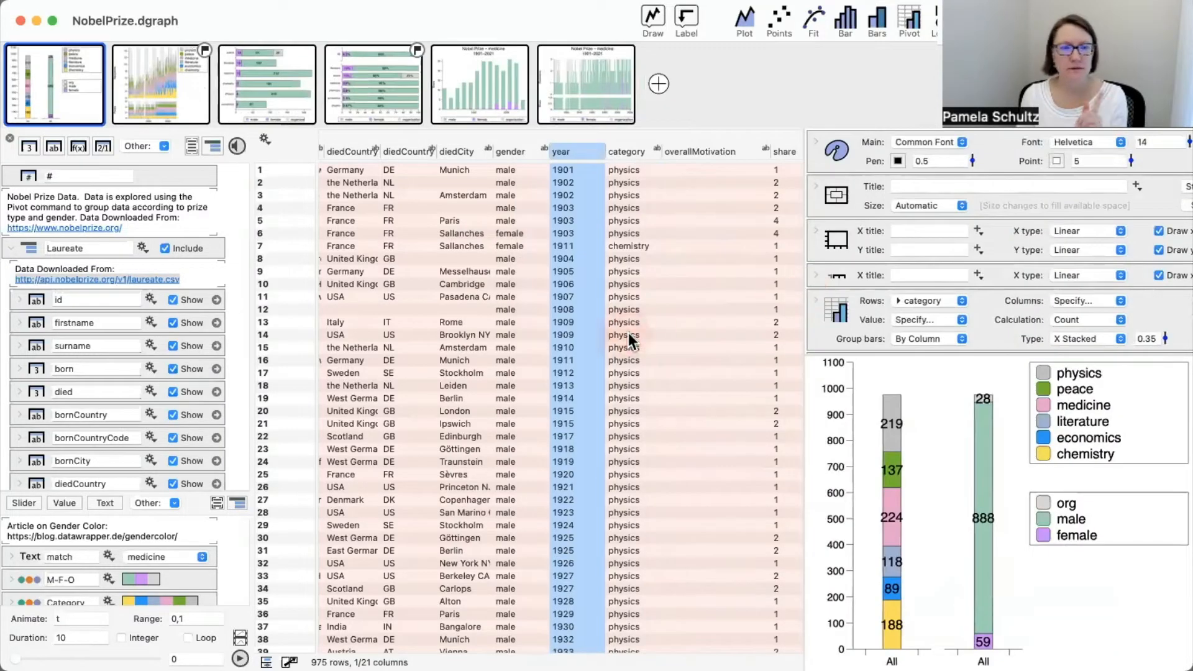
# Hide the list of columns and variables beside the data table and show the Laureate table from its id column
pyautogui.hscroll(-10, 551, 333)
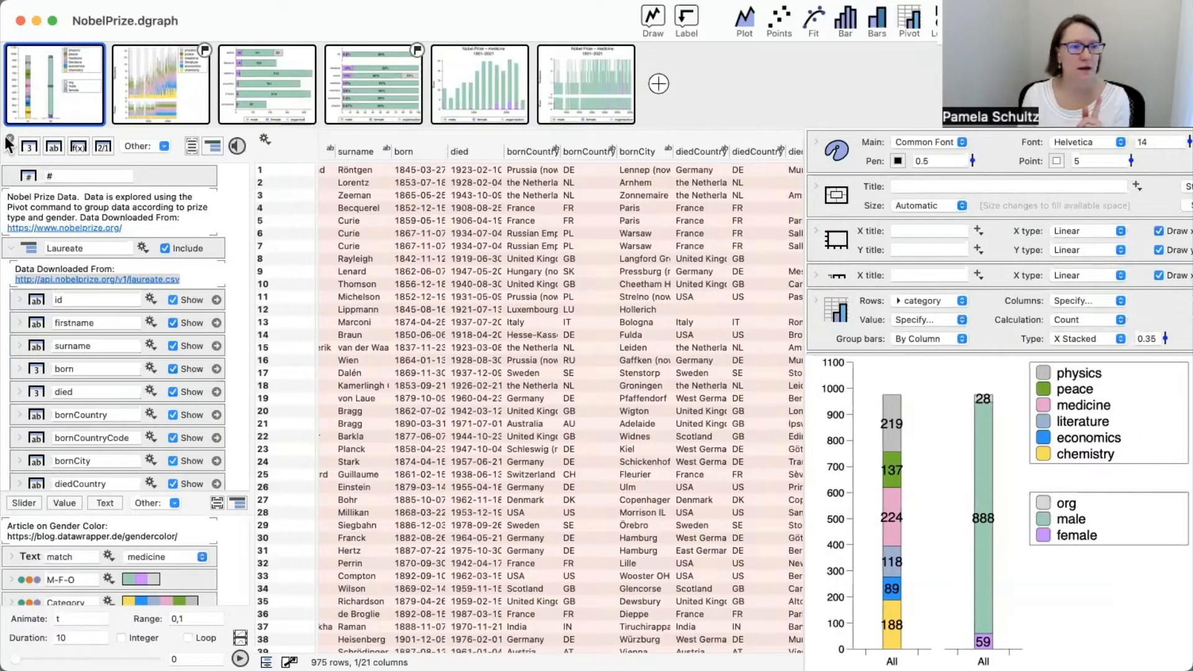
pyautogui.click(10, 140)
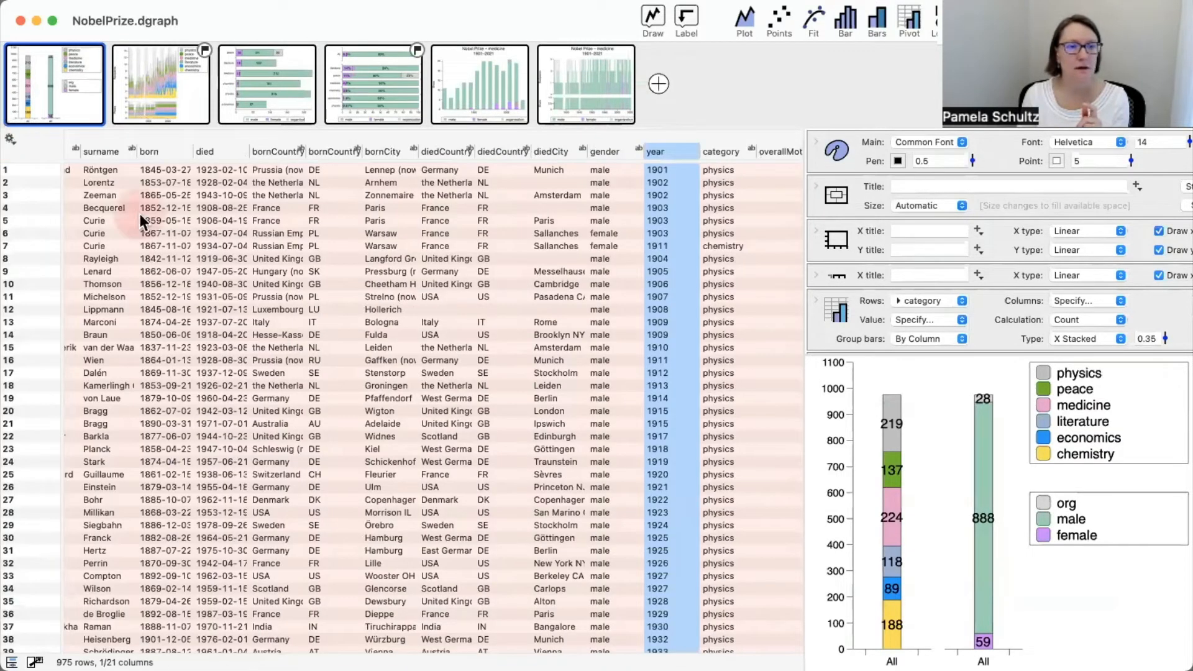
pyautogui.hscroll(-2, 491, 449)
pyautogui.hscroll(-3, 491, 448)
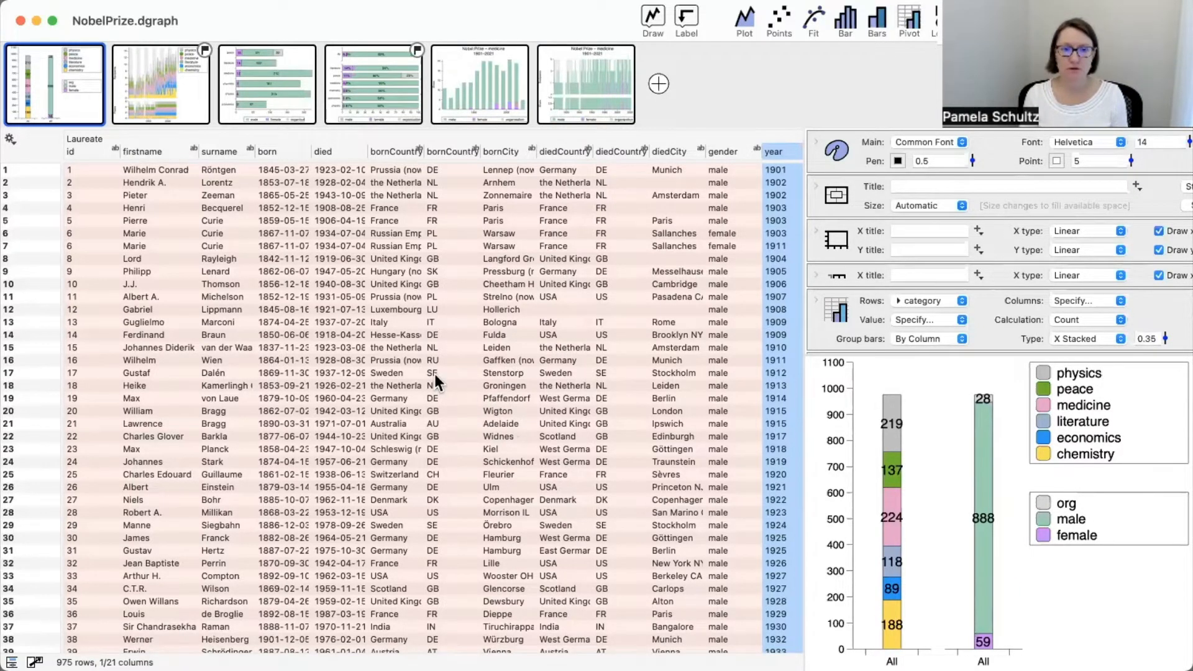
pyautogui.scroll(-5, 438, 498)
pyautogui.scroll(5, 439, 499)
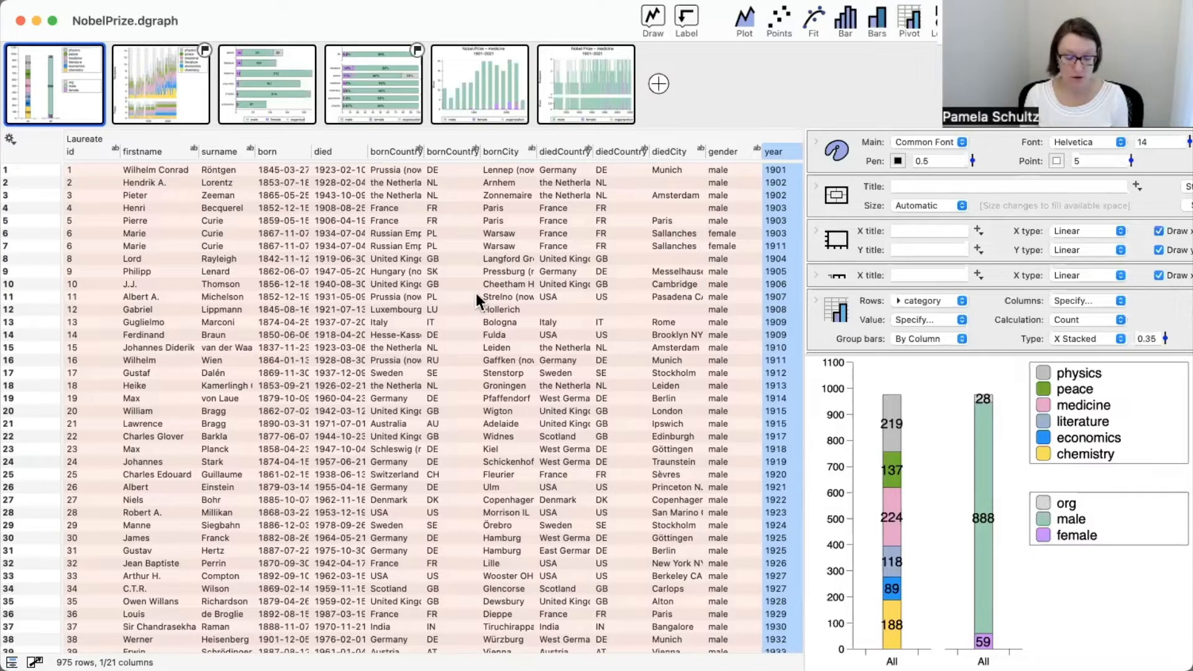
# Open the search for the data table and show only the rows whose text contains China
pyautogui.press('super+Tab')
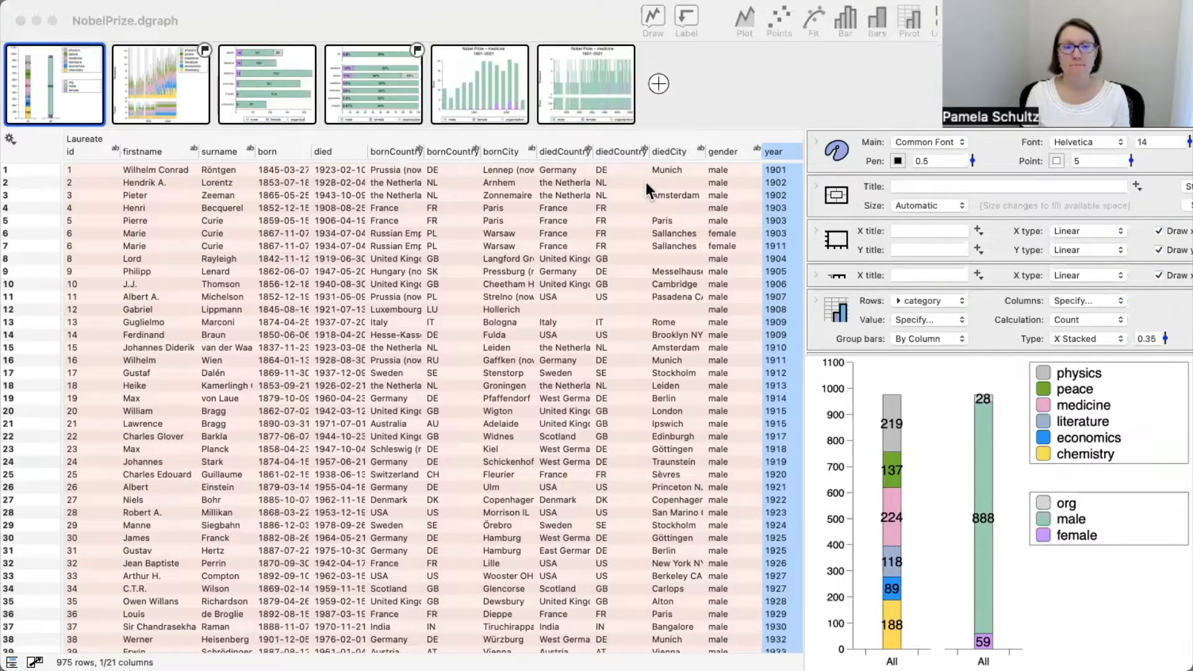
pyautogui.press('super')
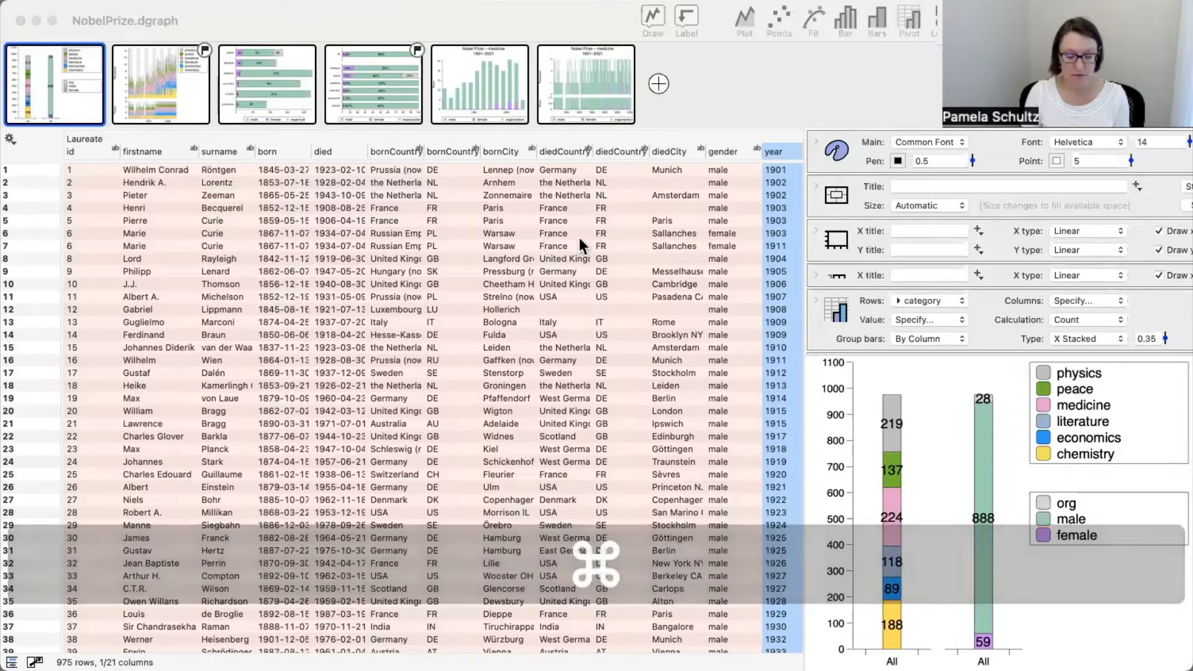
pyautogui.click(510, 224)
pyautogui.hotkey('alt', 'f')
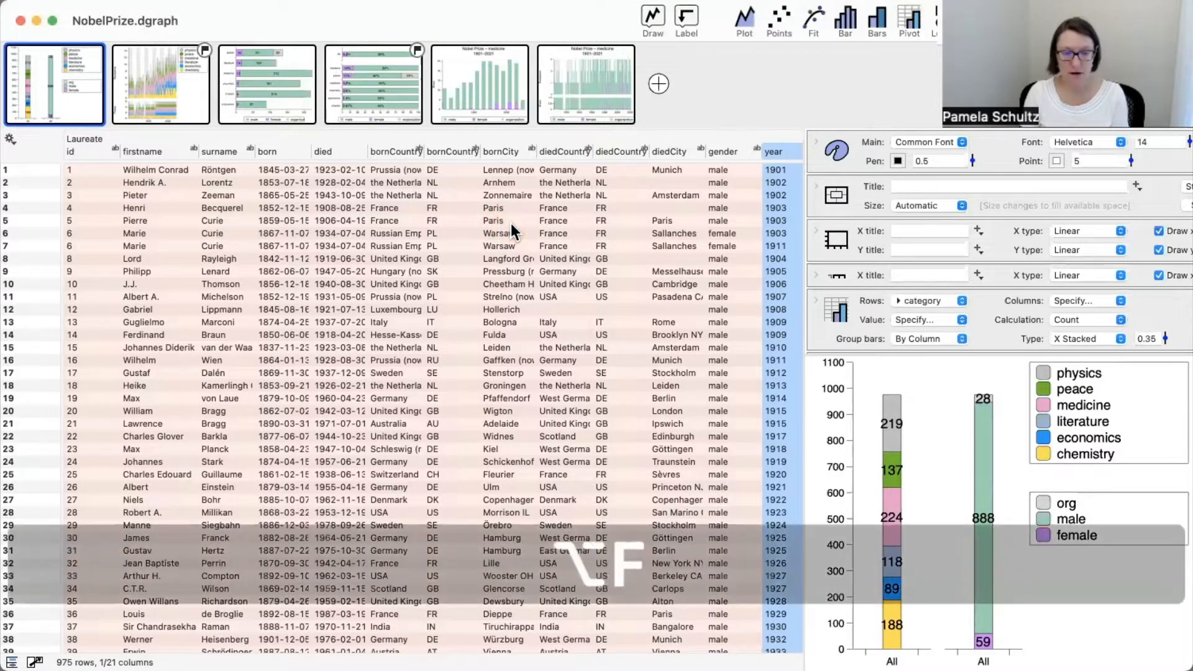
pyautogui.click(502, 299)
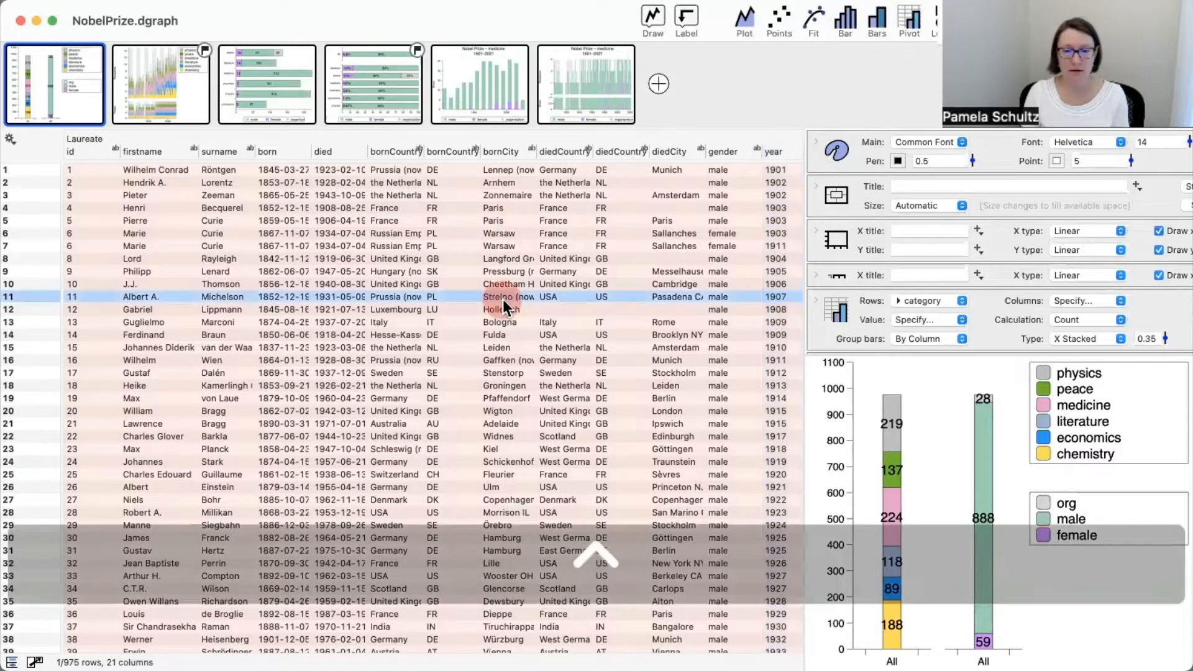
pyautogui.click(456, 232)
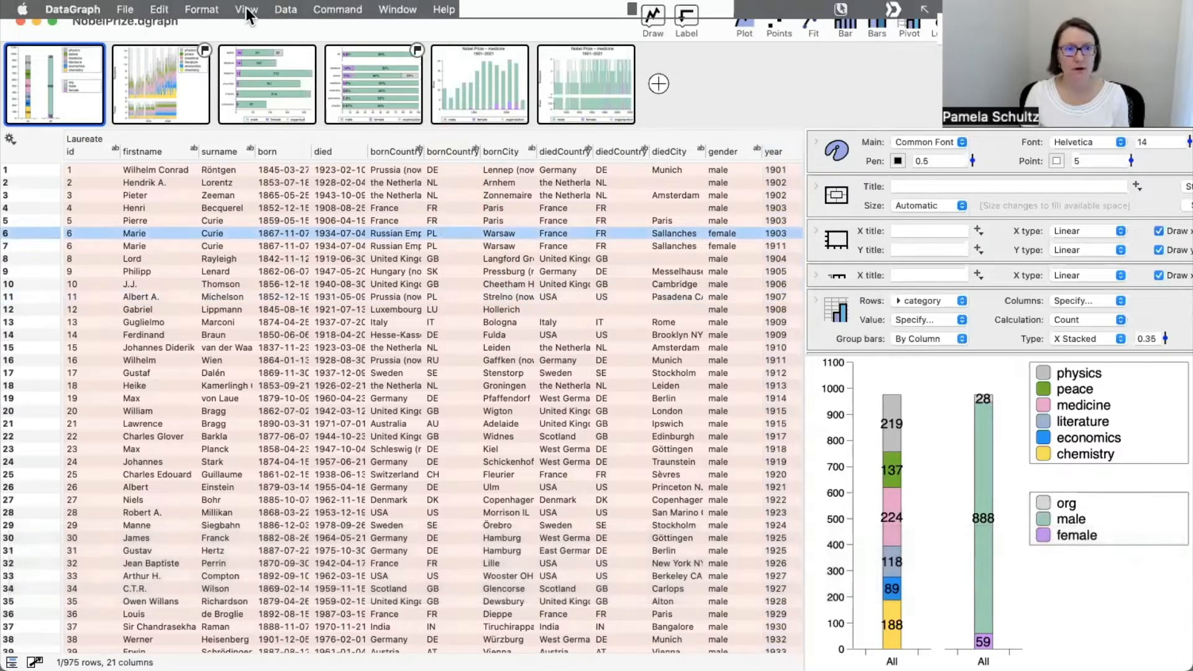
pyautogui.press('super+f')
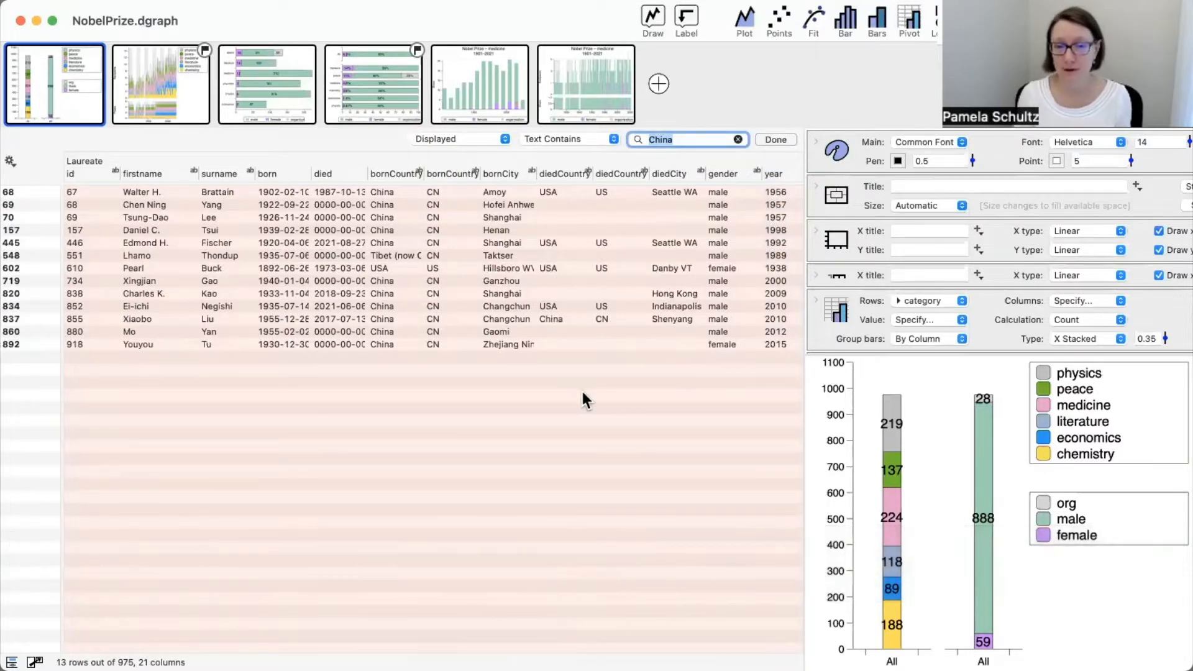
# Select the bornCountry column in the rows matching China
pyautogui.click(582, 394)
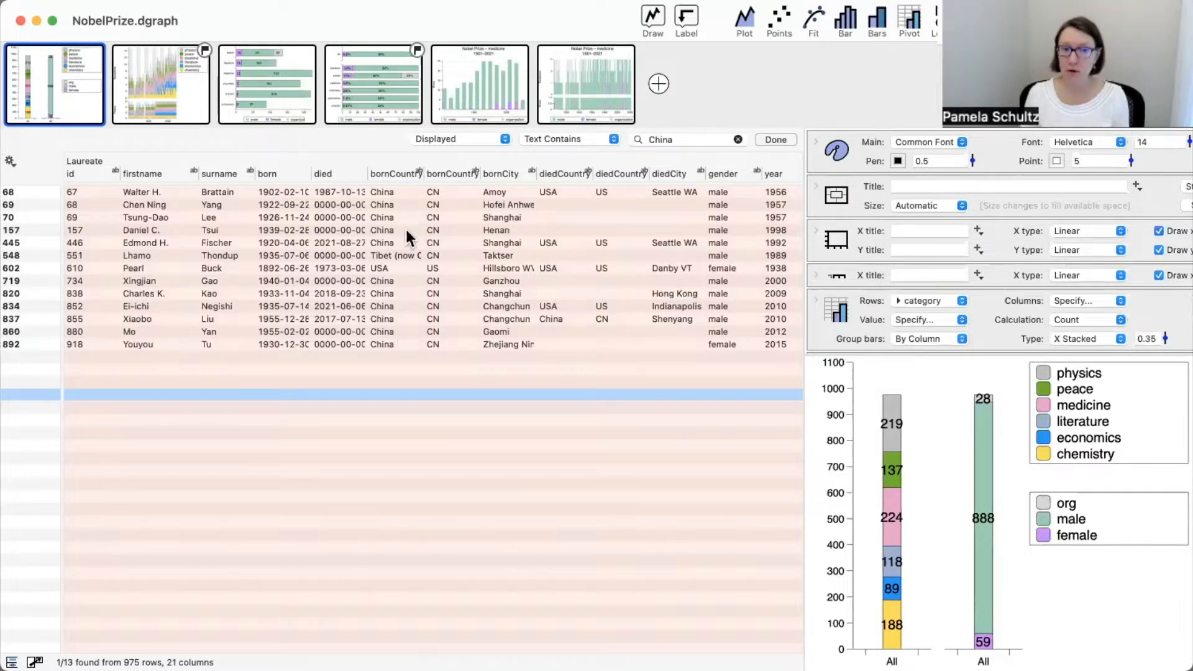
pyautogui.click(397, 173)
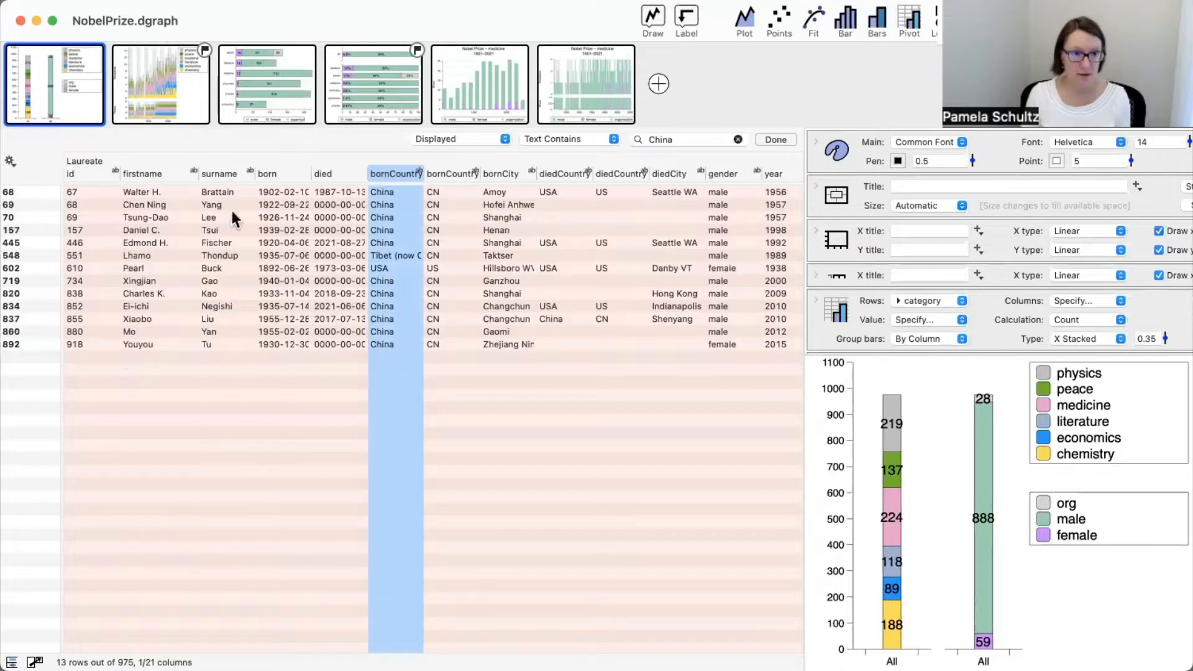
pyautogui.hotkey('ctrl', 'a')
pyautogui.moveTo(107, 520); pyautogui.dragTo(70, 648)
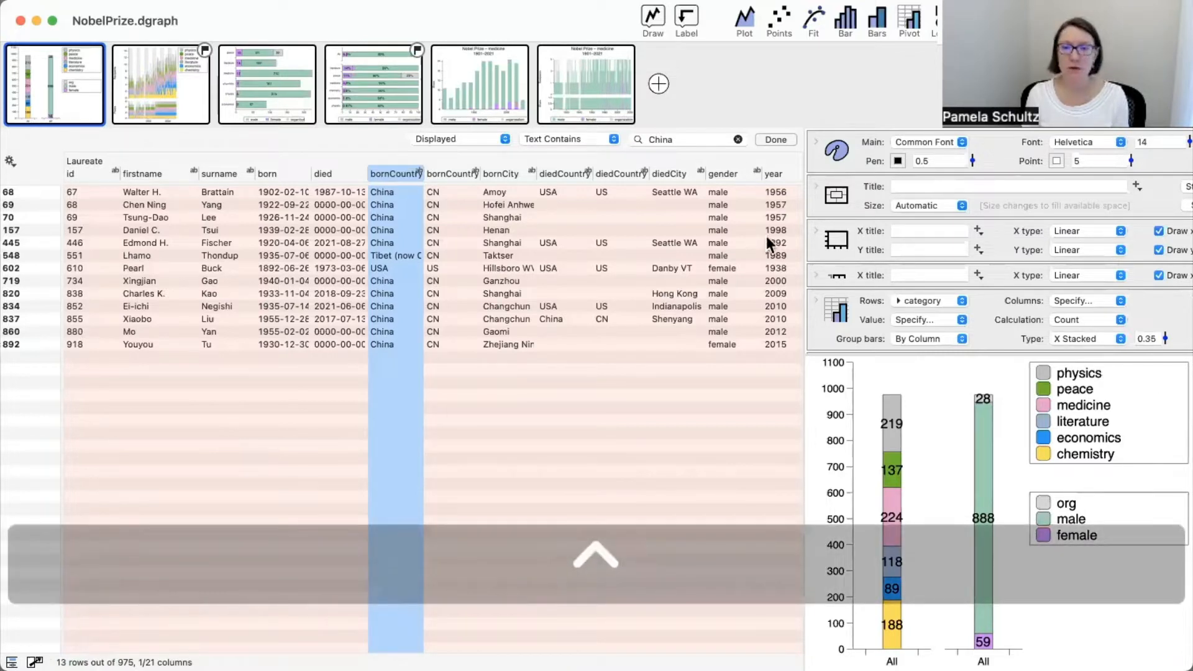
# Replace the table's search text with "female" to list only the matching rows
pyautogui.moveTo(679, 138); pyautogui.dragTo(591, 147)
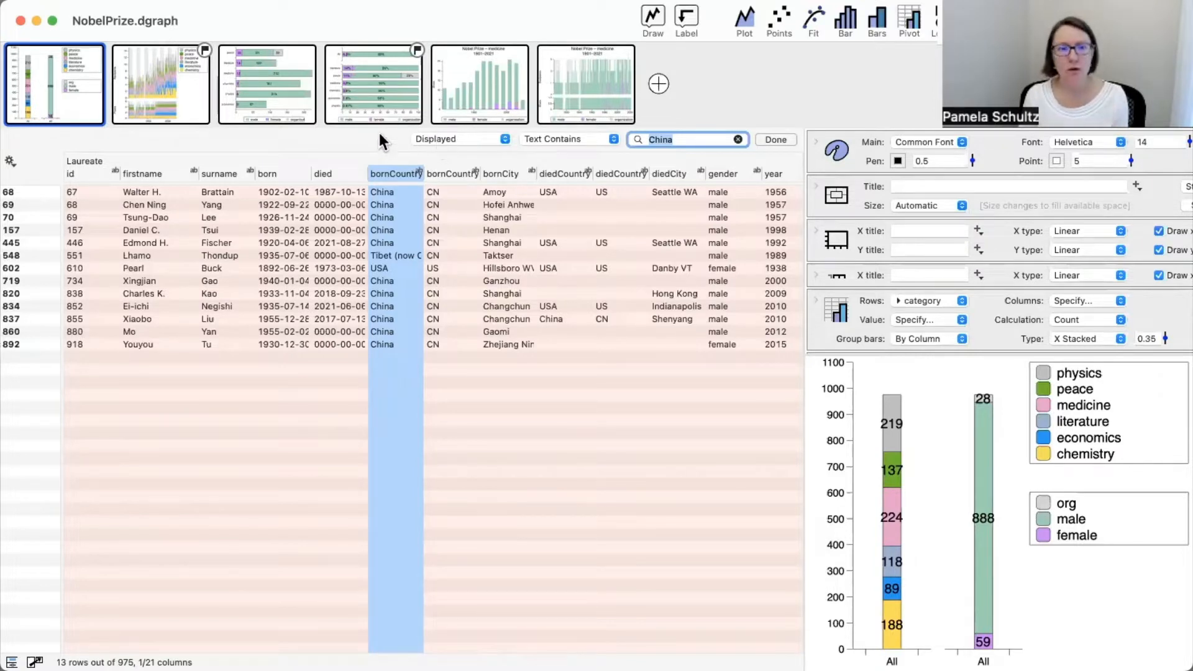
pyautogui.press('super+f')
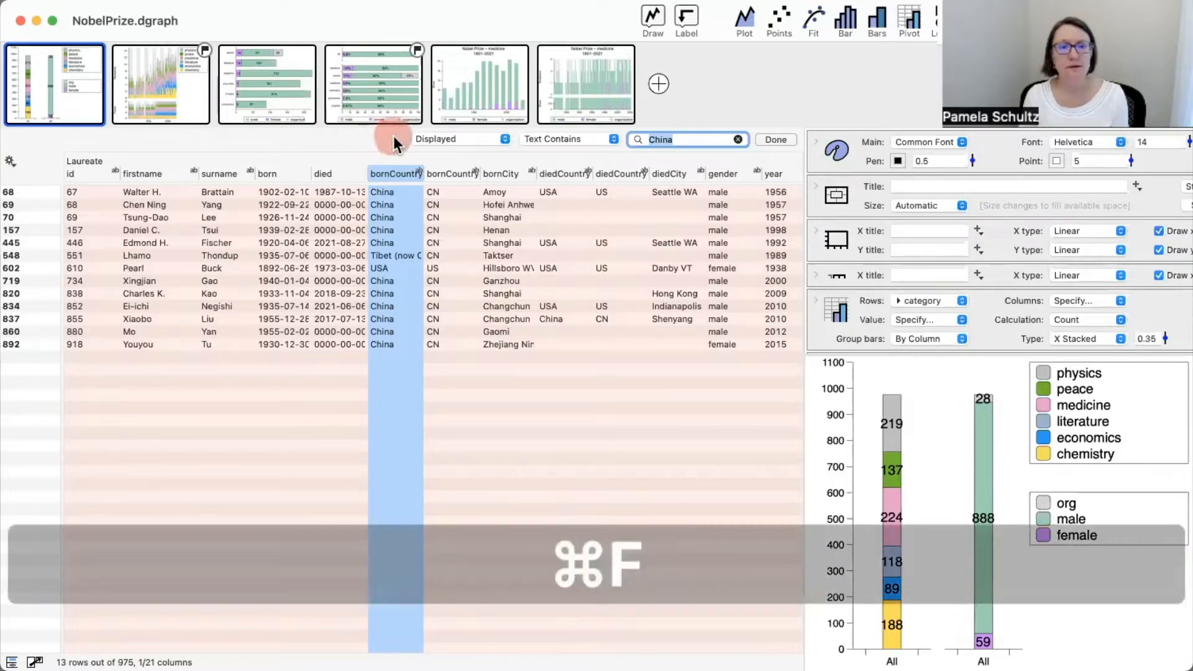
pyautogui.hotkey('ctrl', 'a')
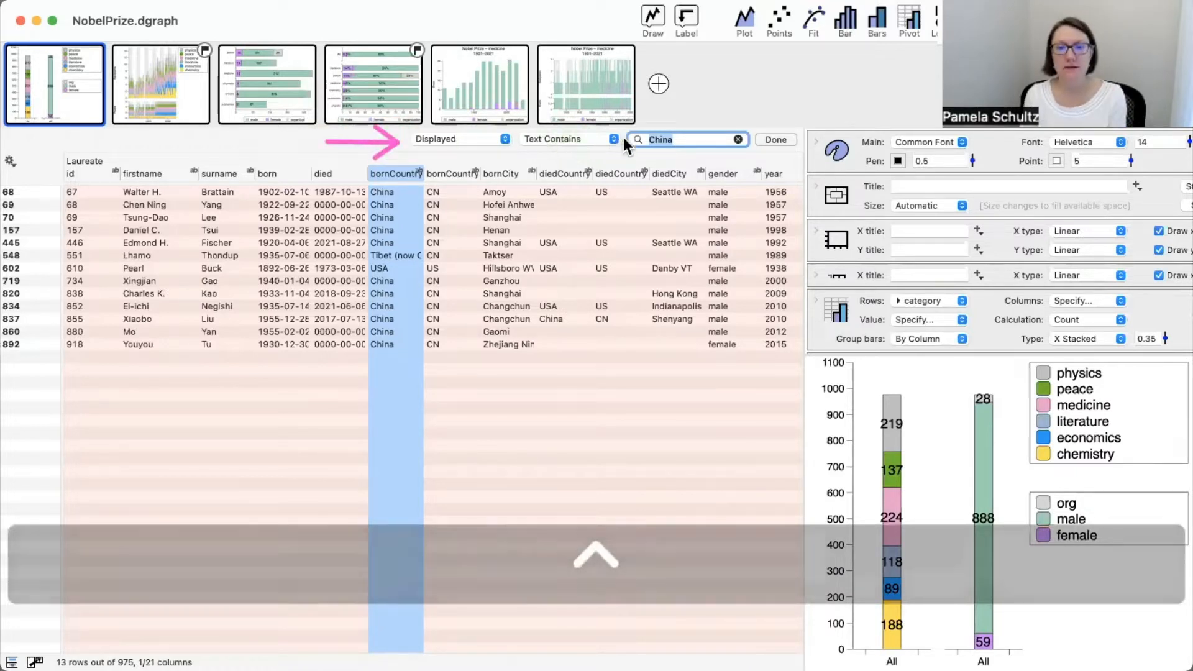
pyautogui.click(689, 139)
pyautogui.press('BackSpace')
pyautogui.press('BackSpace')
pyautogui.press('BackSpace')
pyautogui.press('BackSpace')
pyautogui.press('BackSpace')
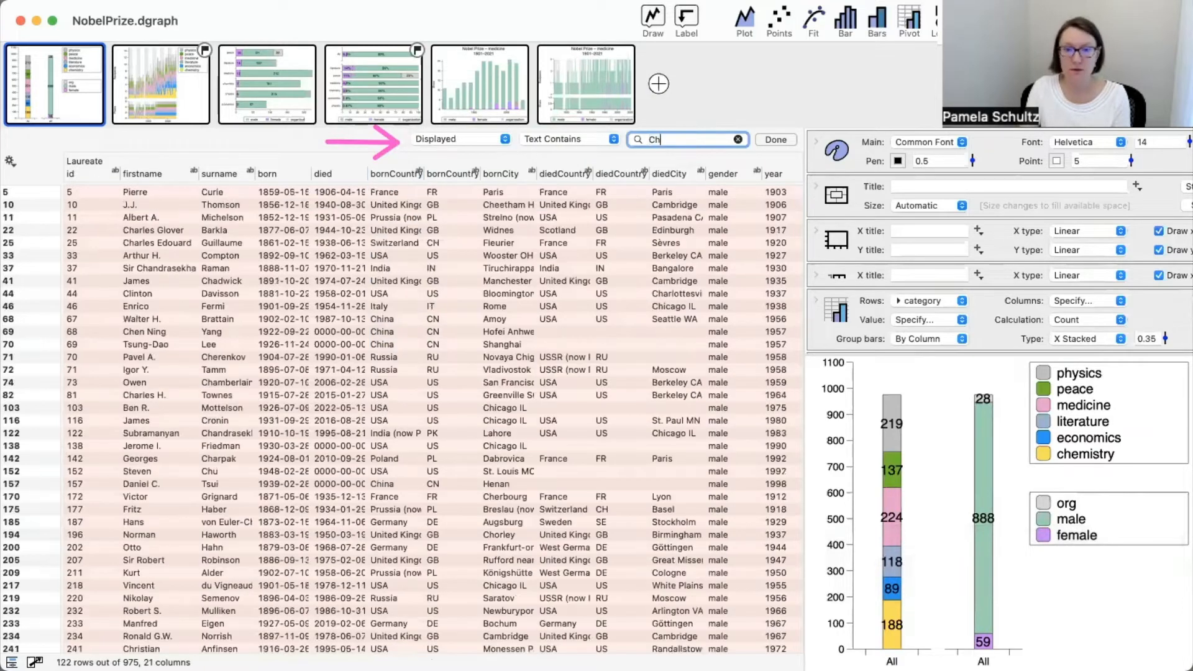
pyautogui.write('f')
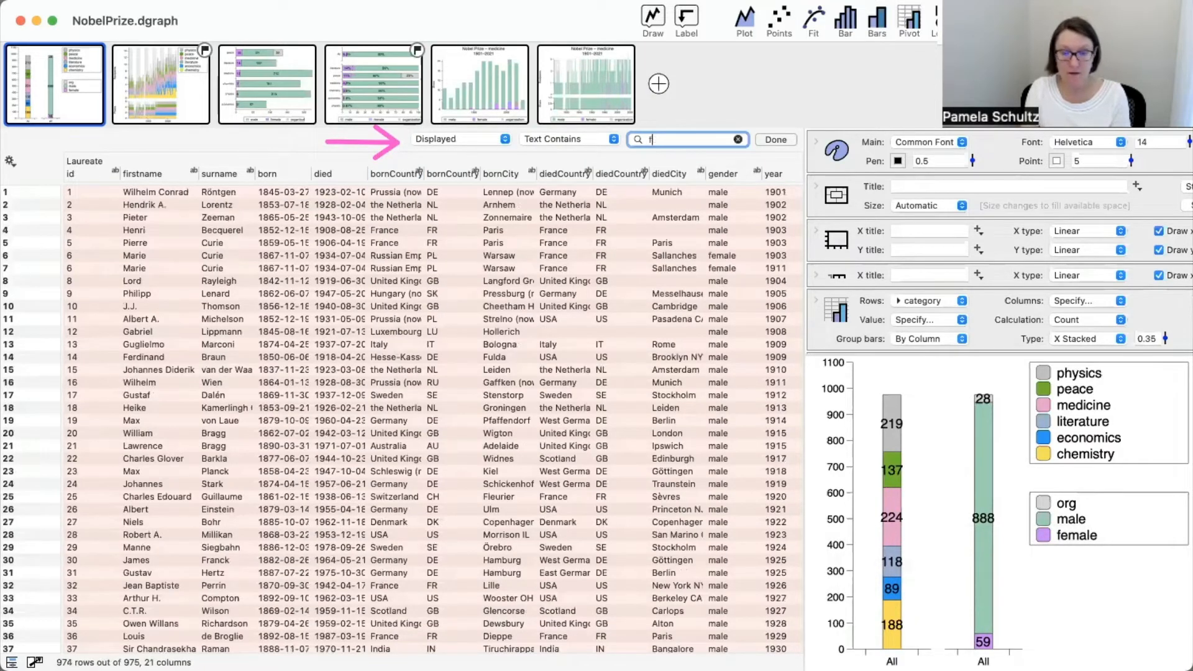
pyautogui.write('emales')
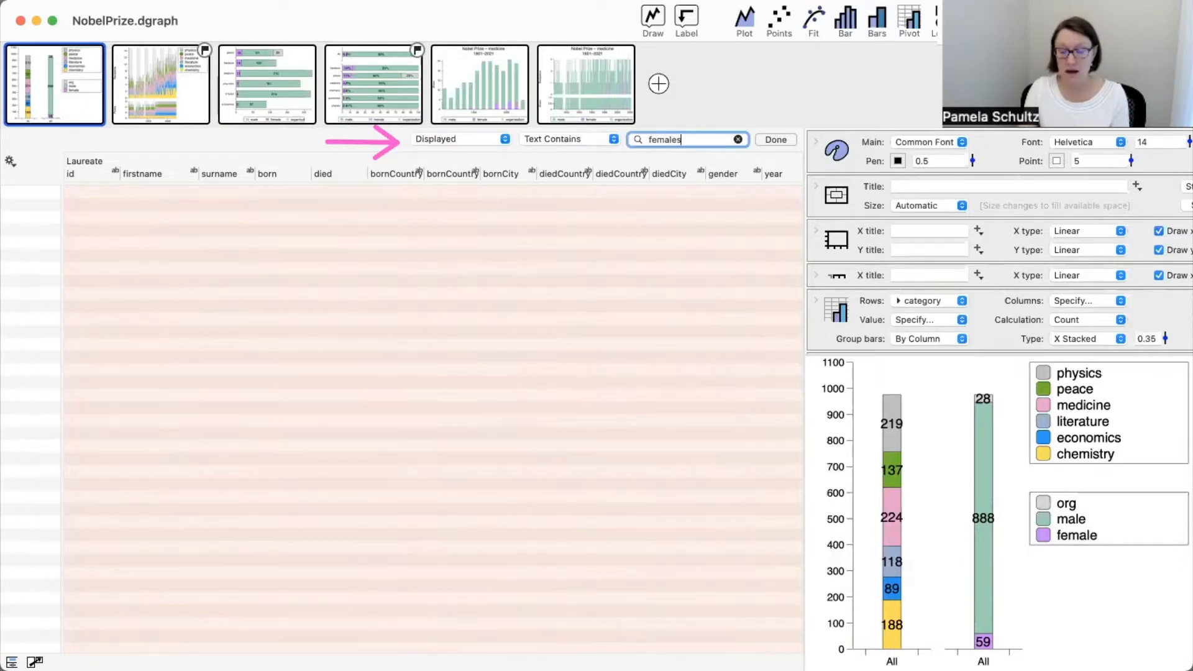
pyautogui.press('BackSpace')
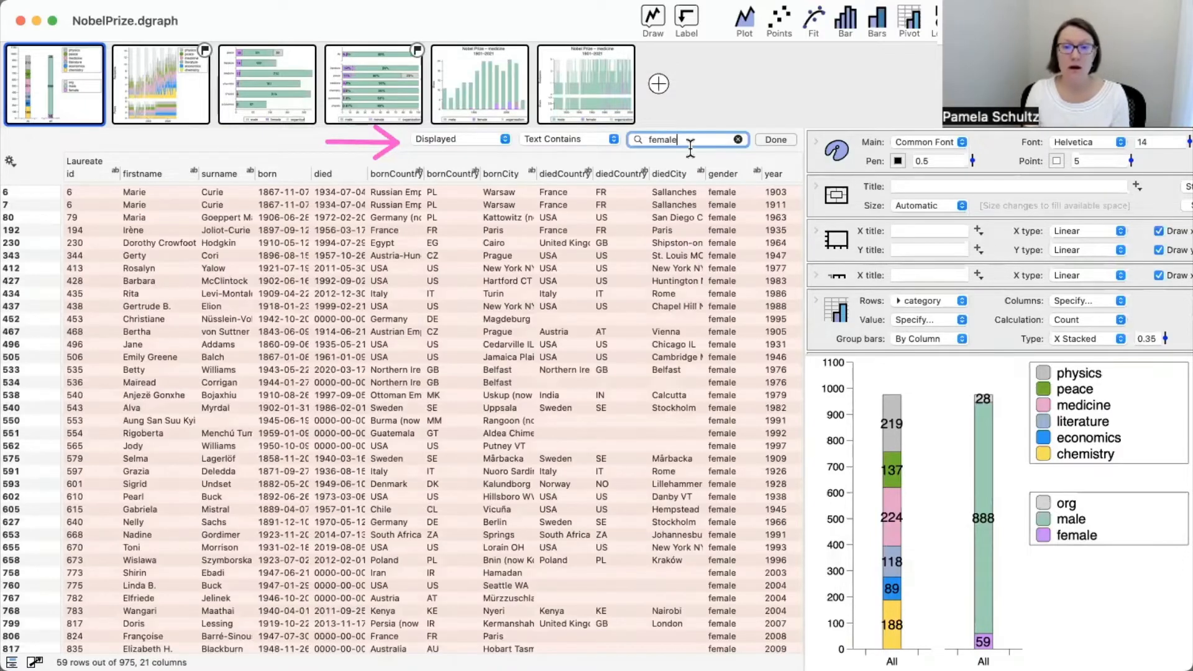
# Look through all rows matching female and select their bornCountry column
pyautogui.scroll(-5, 677, 371)
pyautogui.scroll(10, 677, 370)
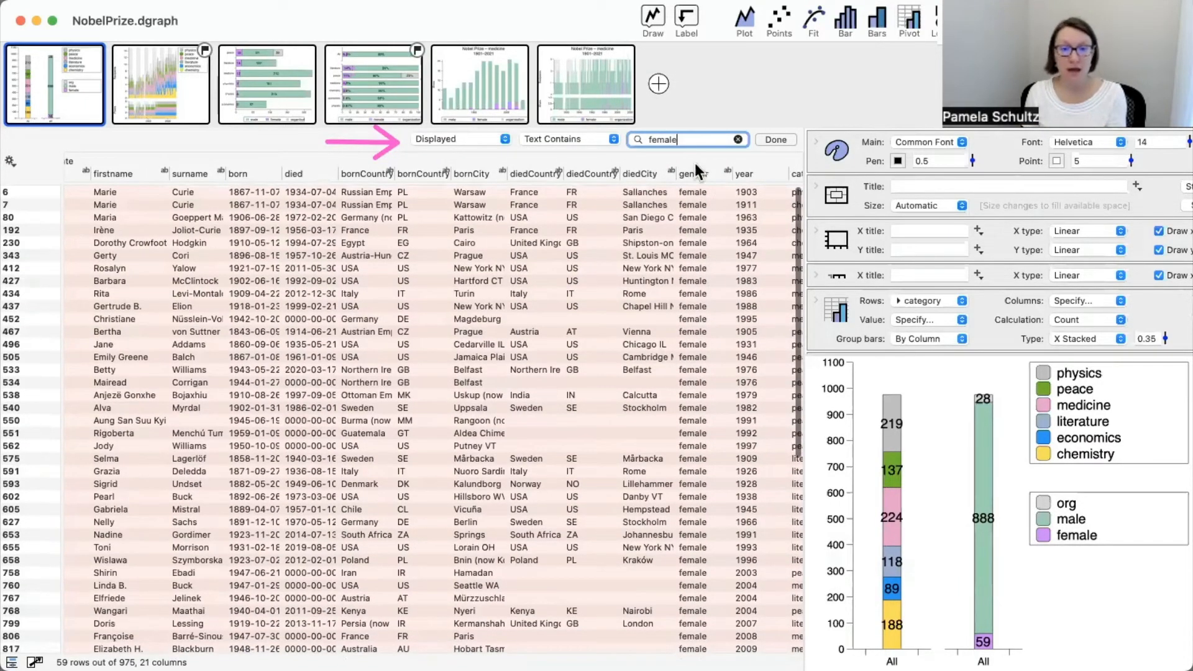
pyautogui.scroll(-10, 700, 341)
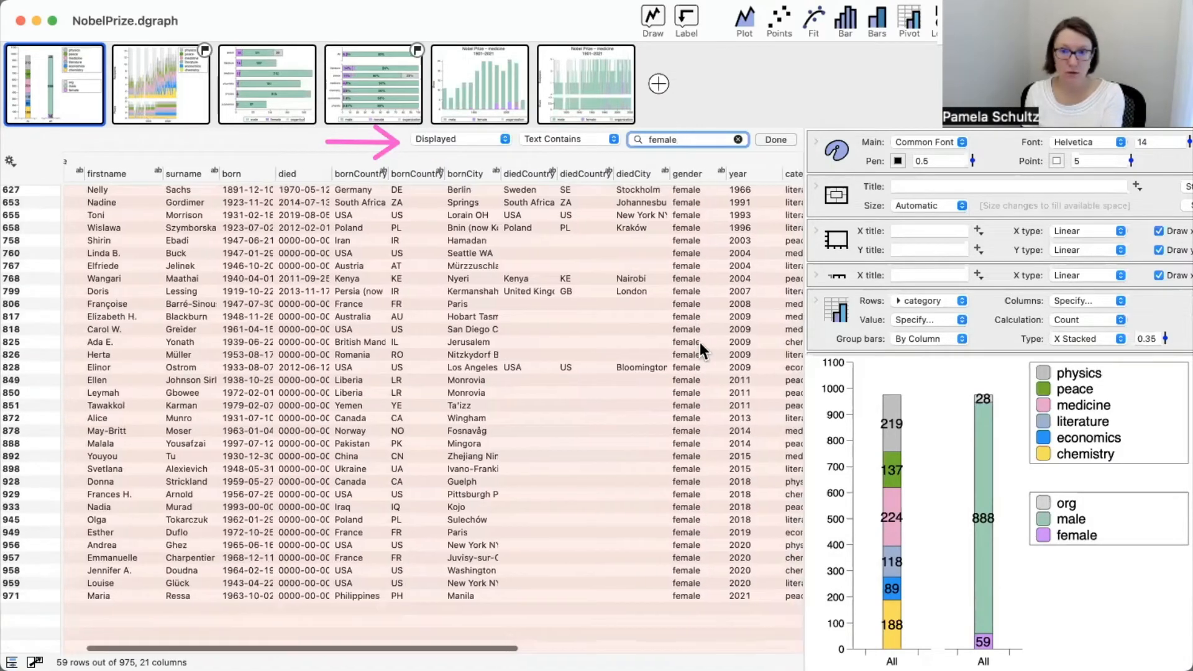
pyautogui.scroll(10, 699, 342)
pyautogui.hscroll(-2, 700, 342)
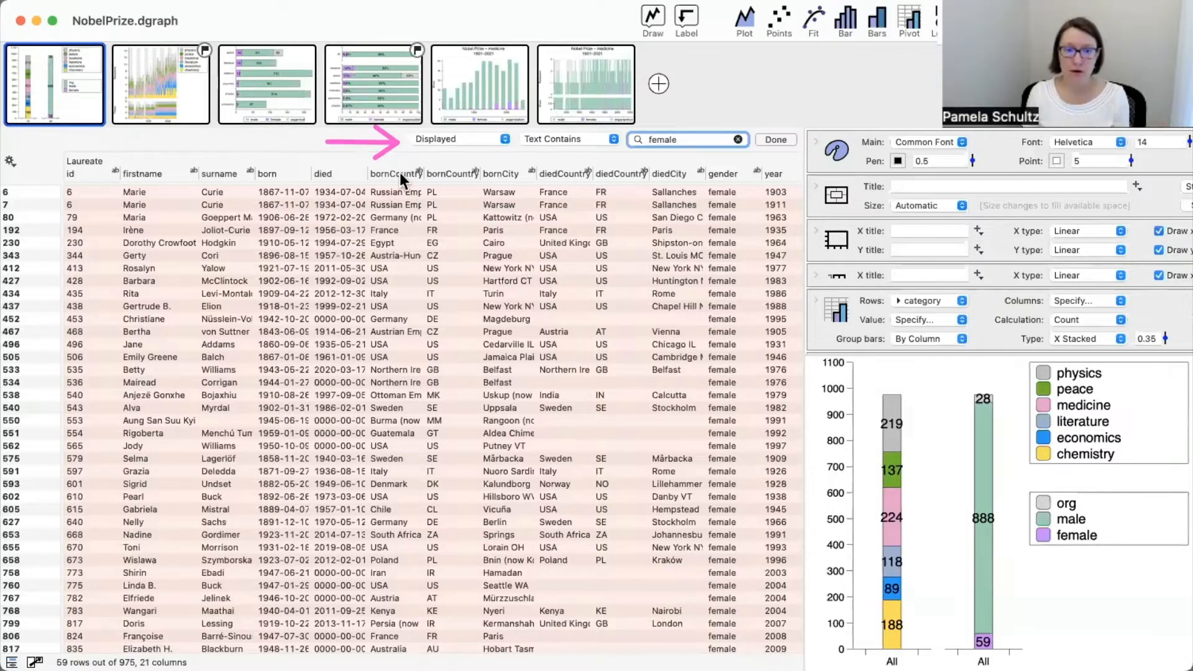
pyautogui.click(415, 174)
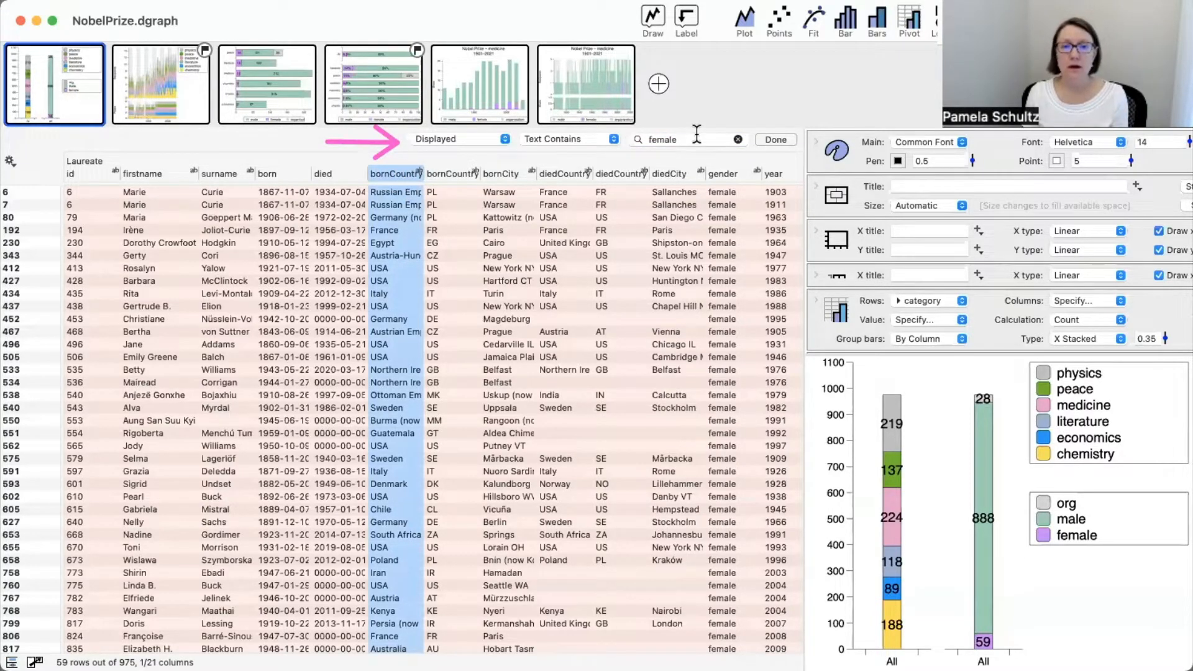
# Search the table for France, look through the matching rows and select row 5
pyautogui.doubleClick(663, 139)
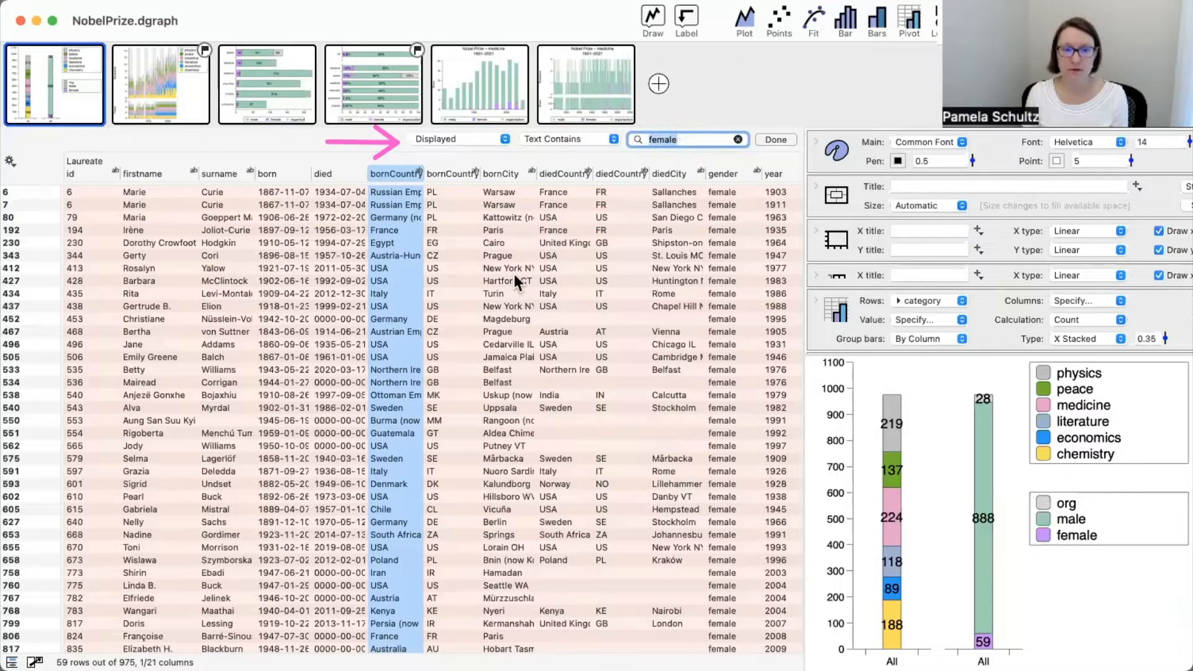
pyautogui.write('F')
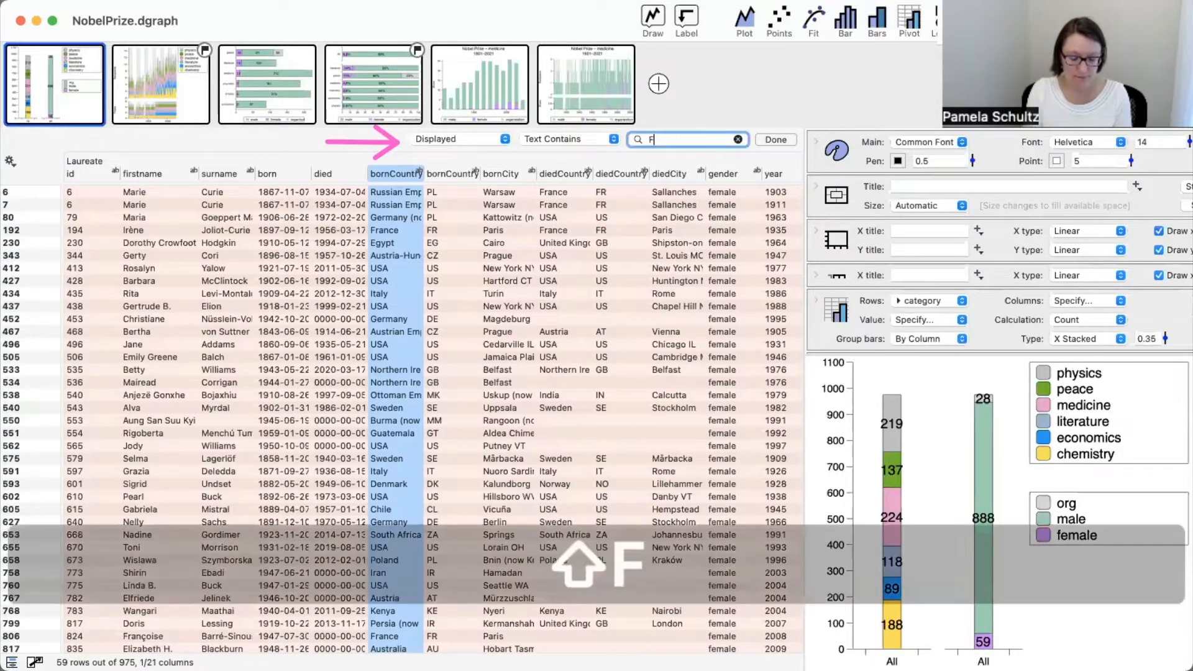
pyautogui.write('rance')
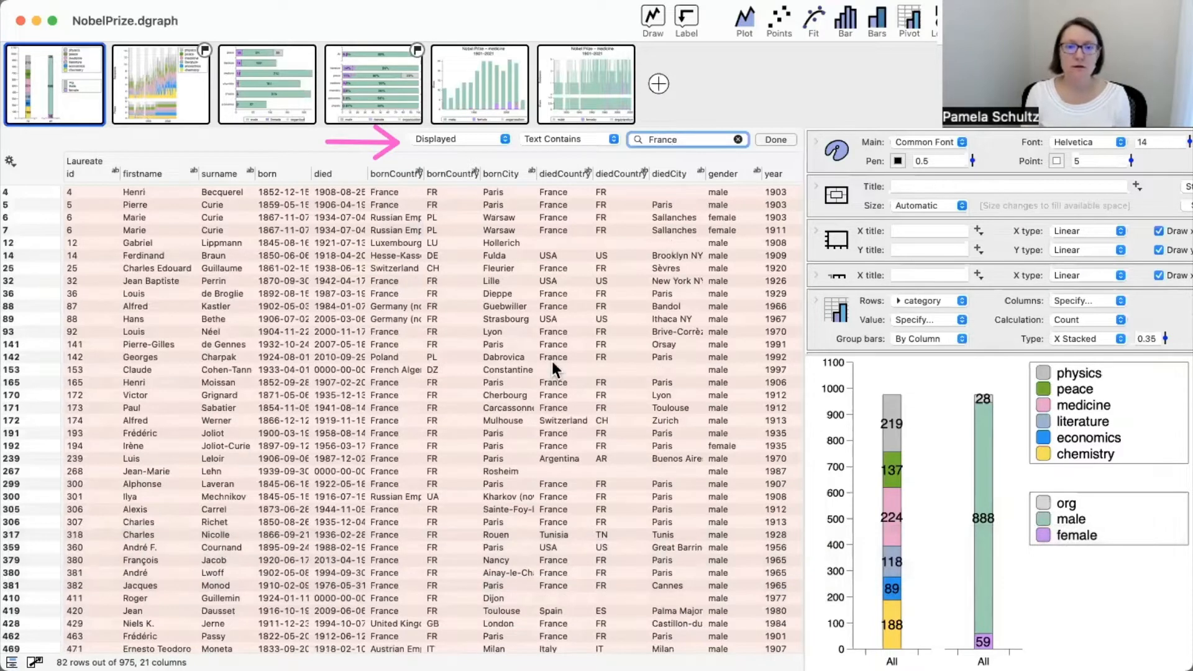
pyautogui.scroll(-4, 553, 362)
pyautogui.scroll(4, 552, 361)
pyautogui.hscroll(1, 553, 361)
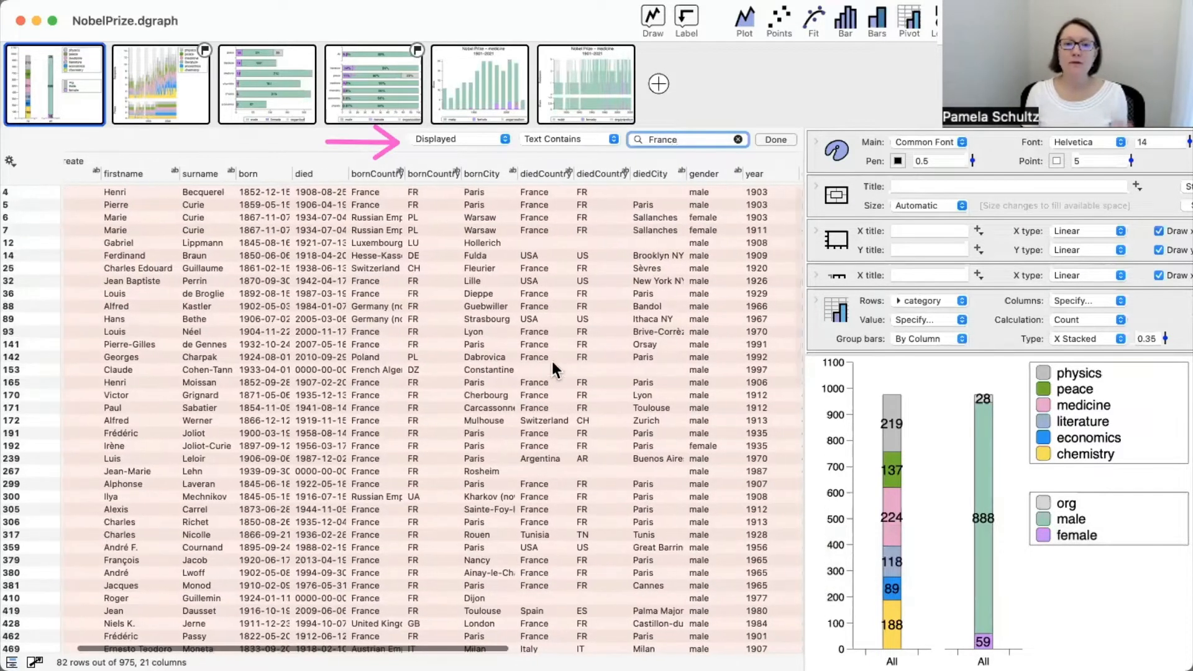
pyautogui.hscroll(-1, 578, 237)
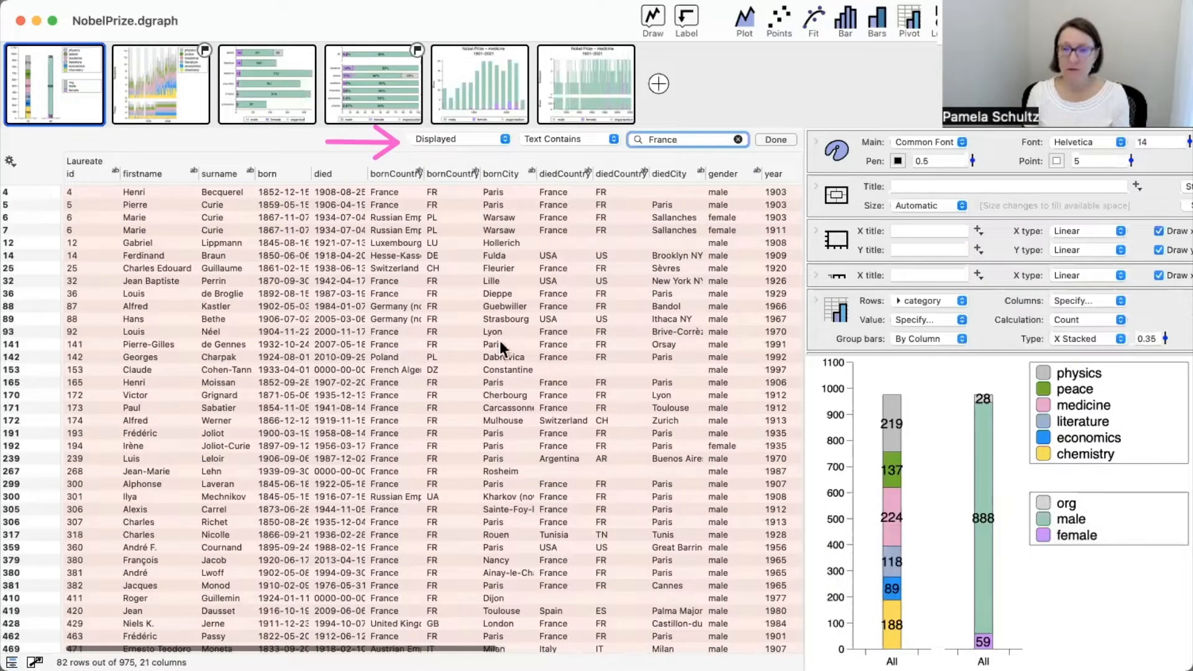
pyautogui.click(397, 190)
pyautogui.click(396, 205)
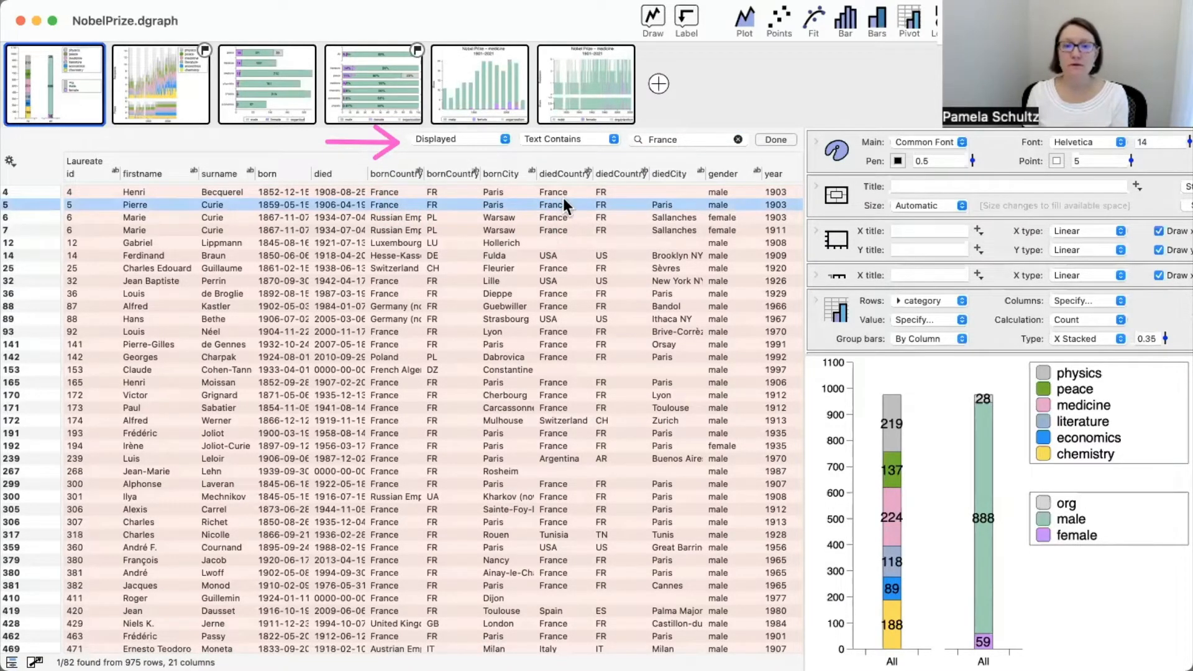
pyautogui.scroll(-3, 563, 453)
pyautogui.scroll(3, 563, 452)
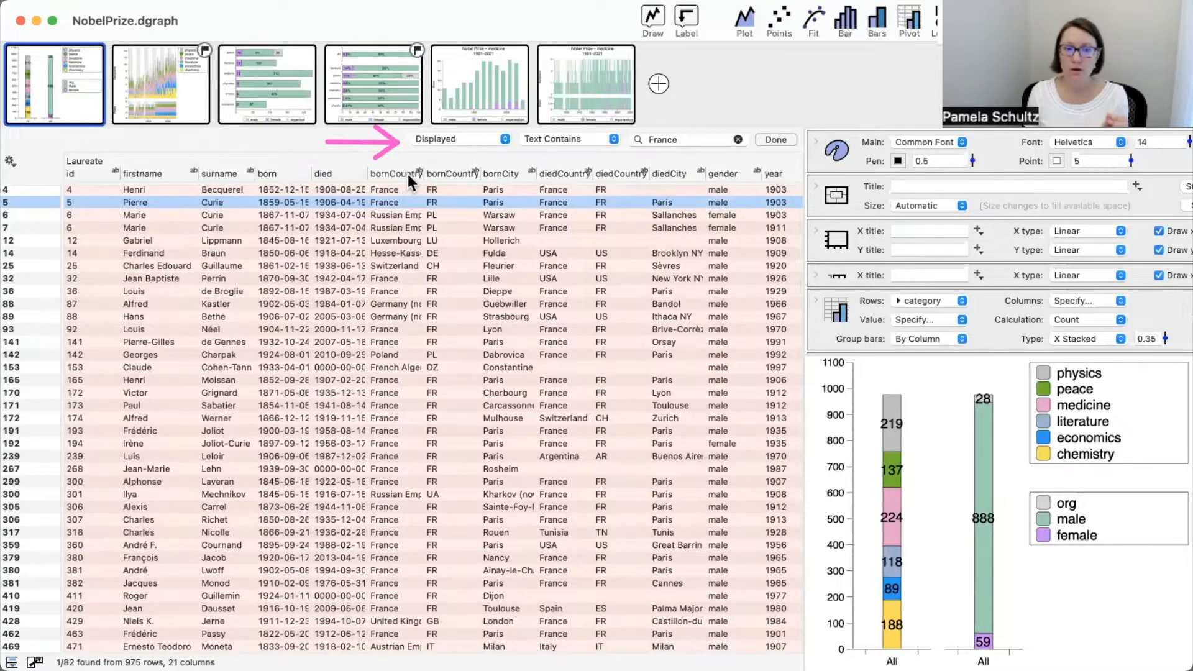
pyautogui.click(464, 134)
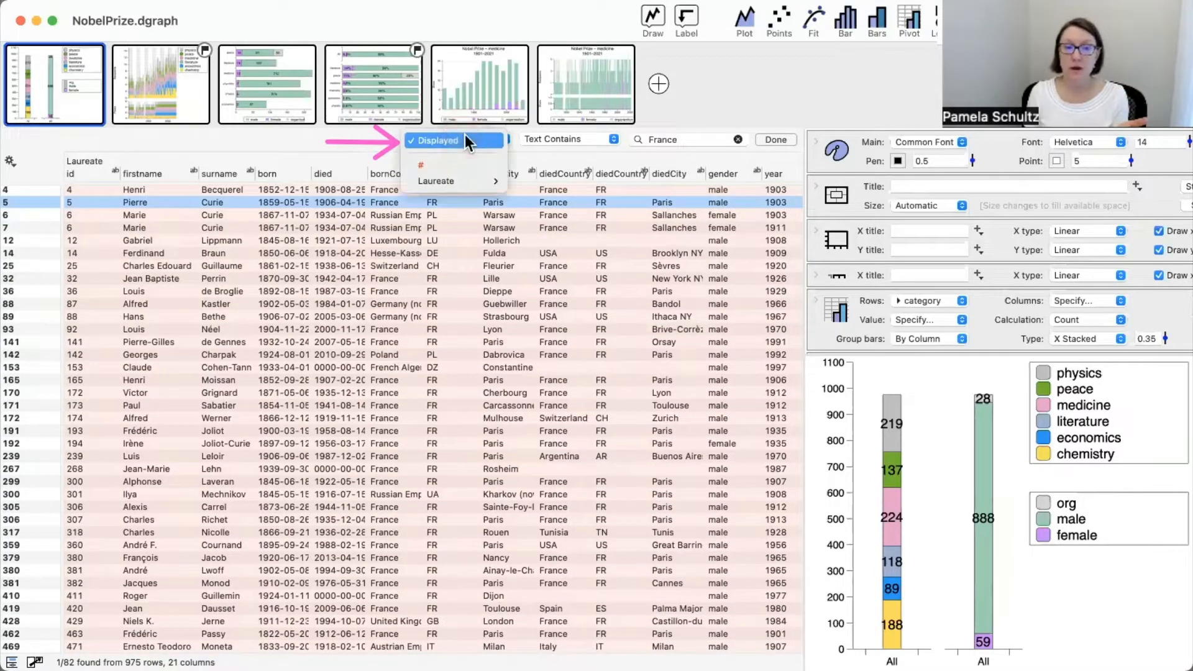
pyautogui.moveTo(445, 180)
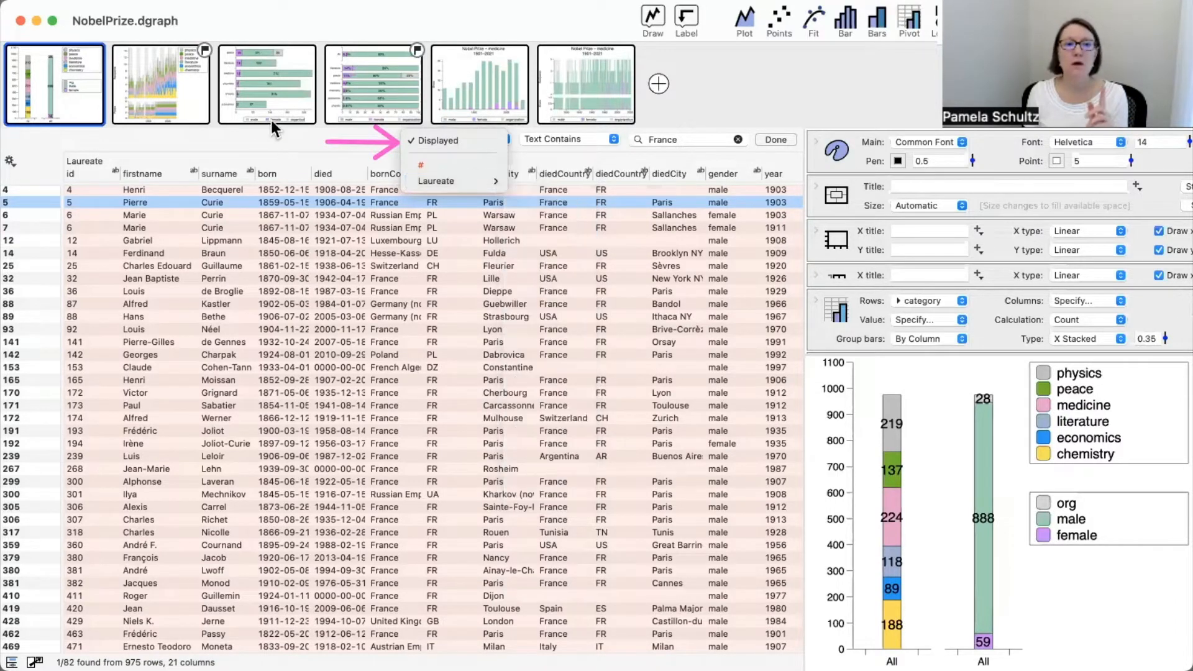
pyautogui.click(254, 147)
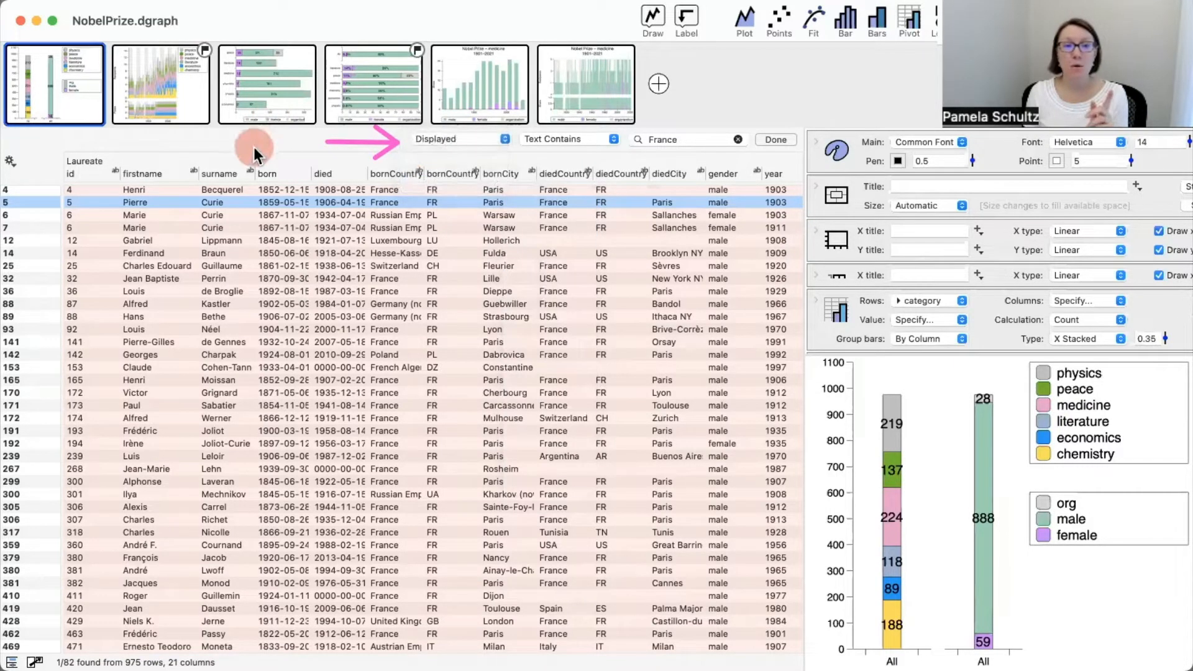
# Restrict the France text search to the bornCountry column and look through the matching rows
pyautogui.click(400, 172)
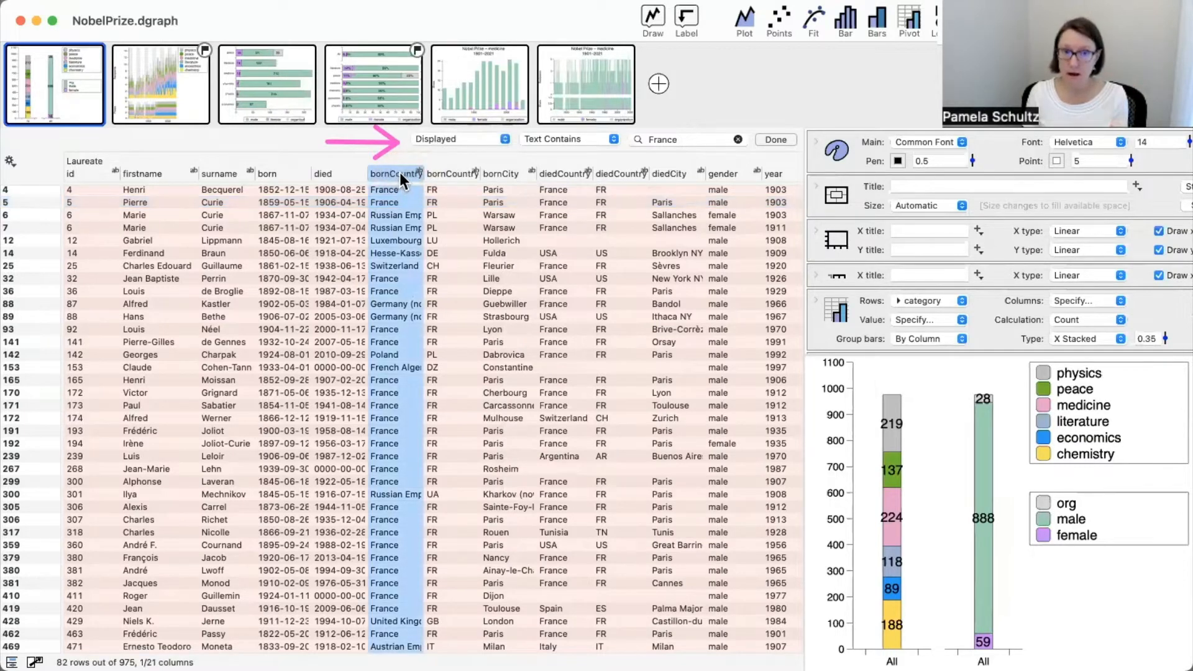
pyautogui.moveTo(400, 170); pyautogui.dragTo(441, 136)
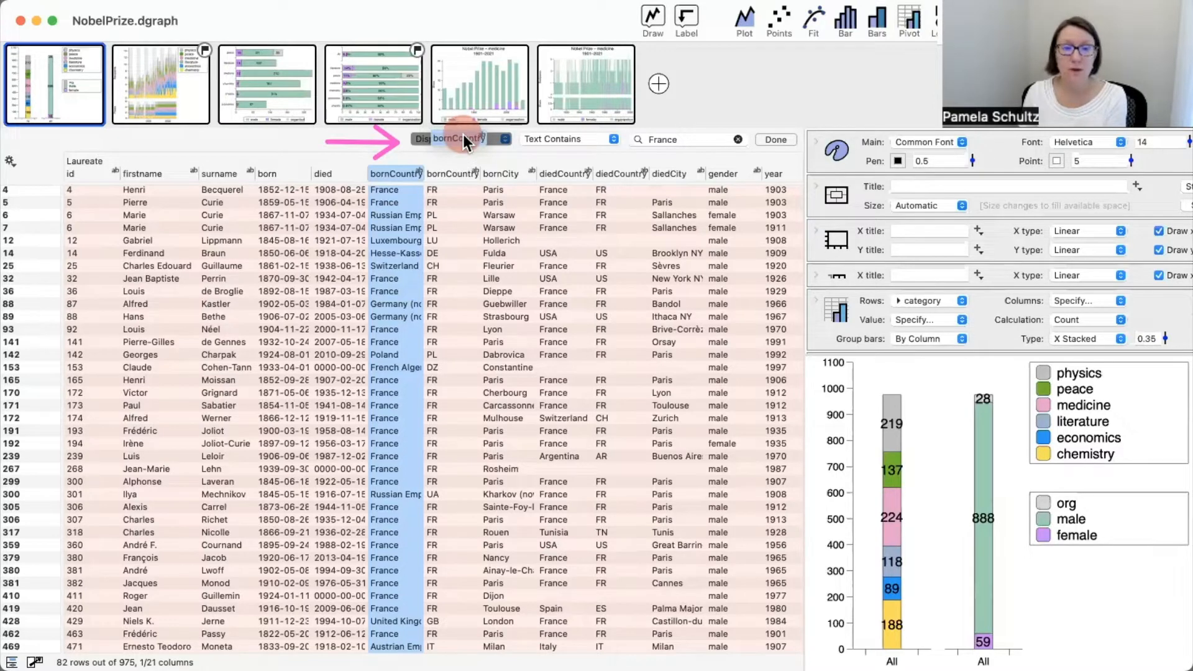
pyautogui.moveTo(463, 135); pyautogui.dragTo(464, 134)
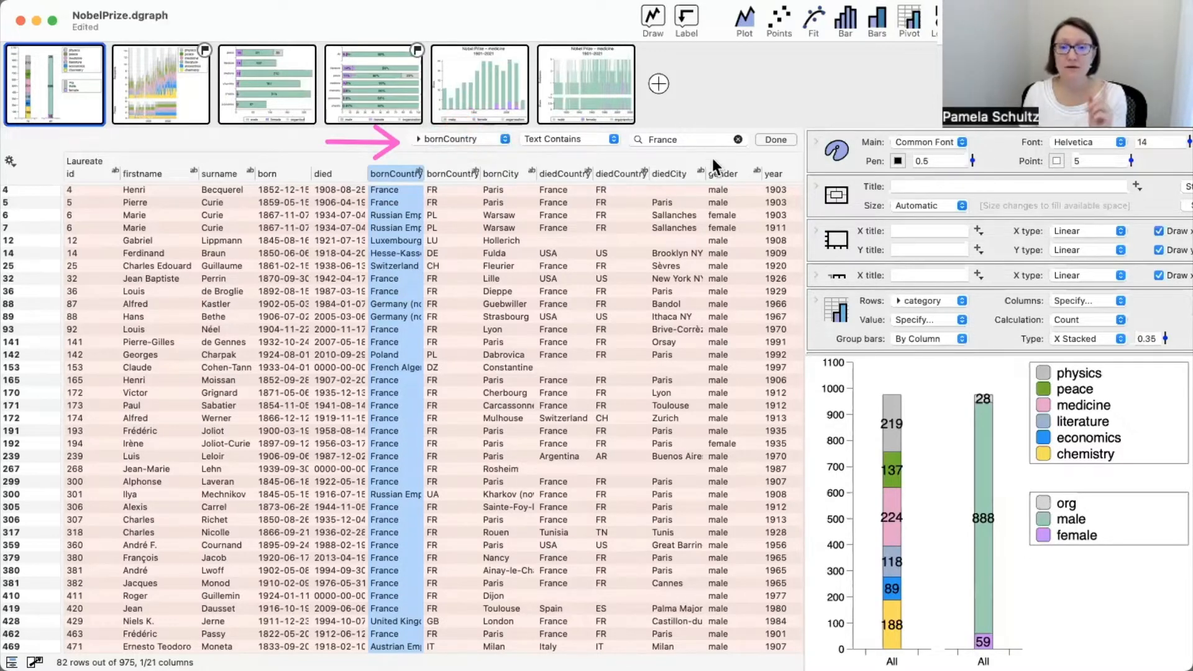
pyautogui.click(701, 139)
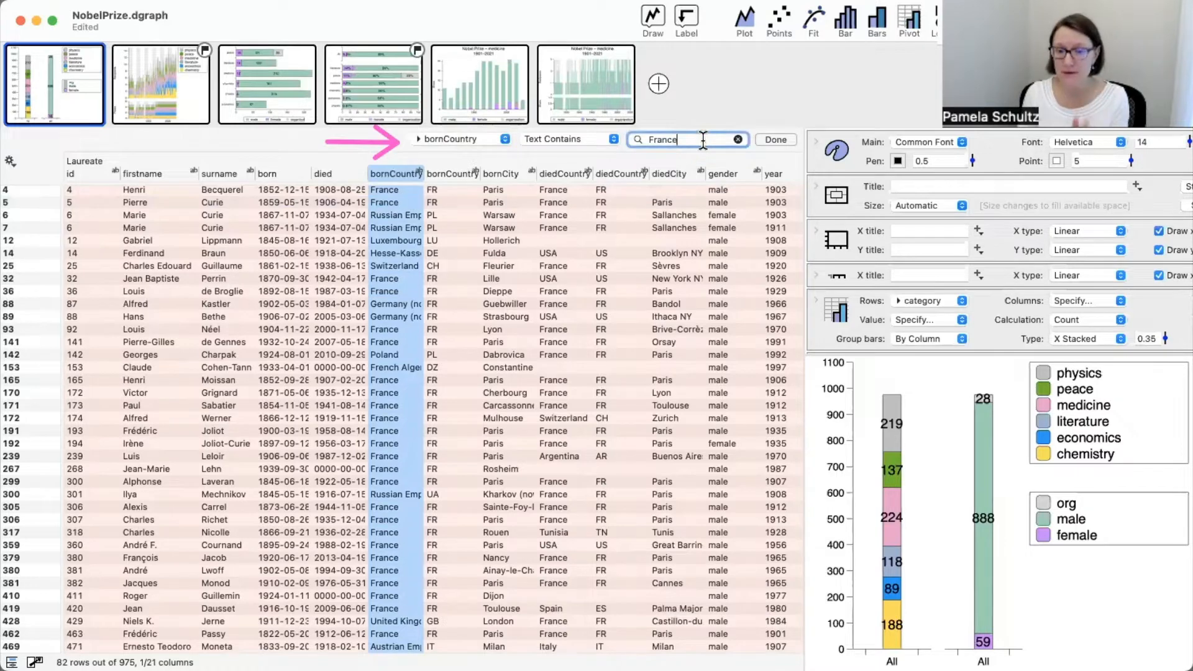
pyautogui.press('BackSpace')
pyautogui.write('e')
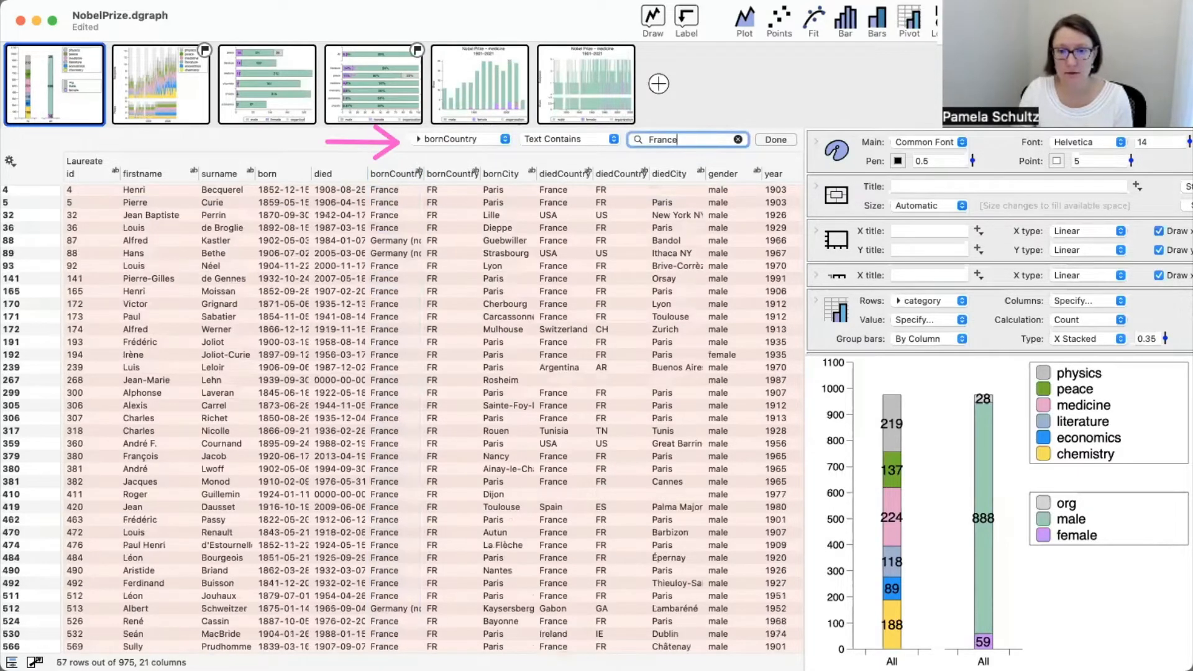
pyautogui.press('super+a')
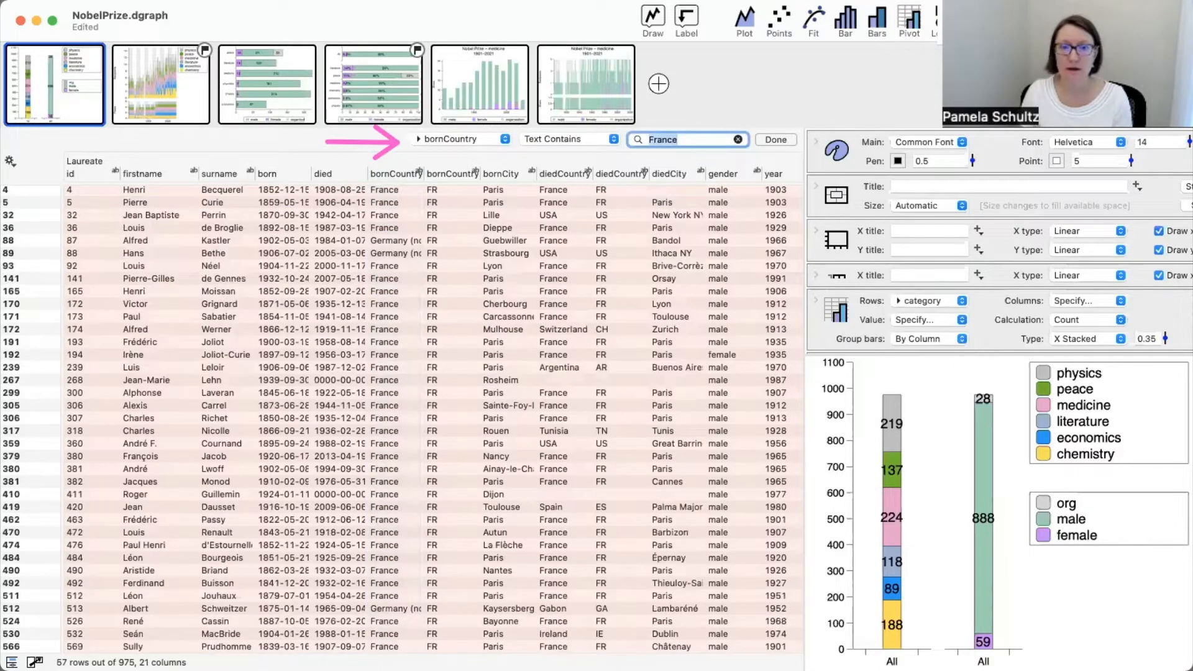
pyautogui.click(698, 137)
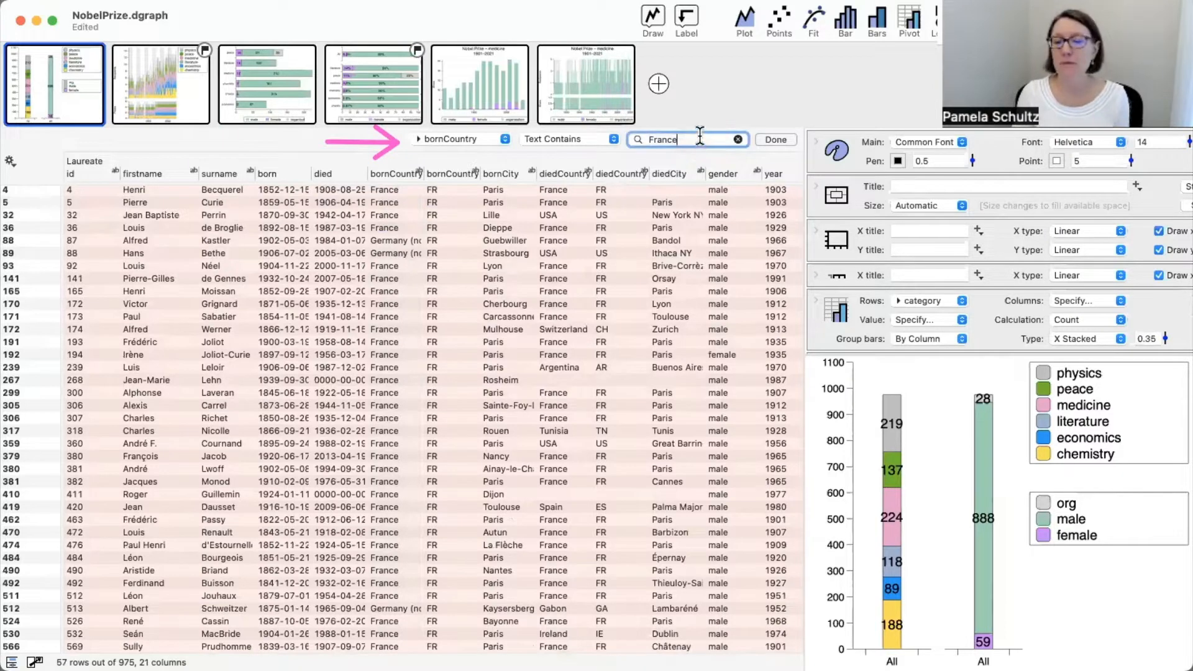
pyautogui.doubleClick(697, 138)
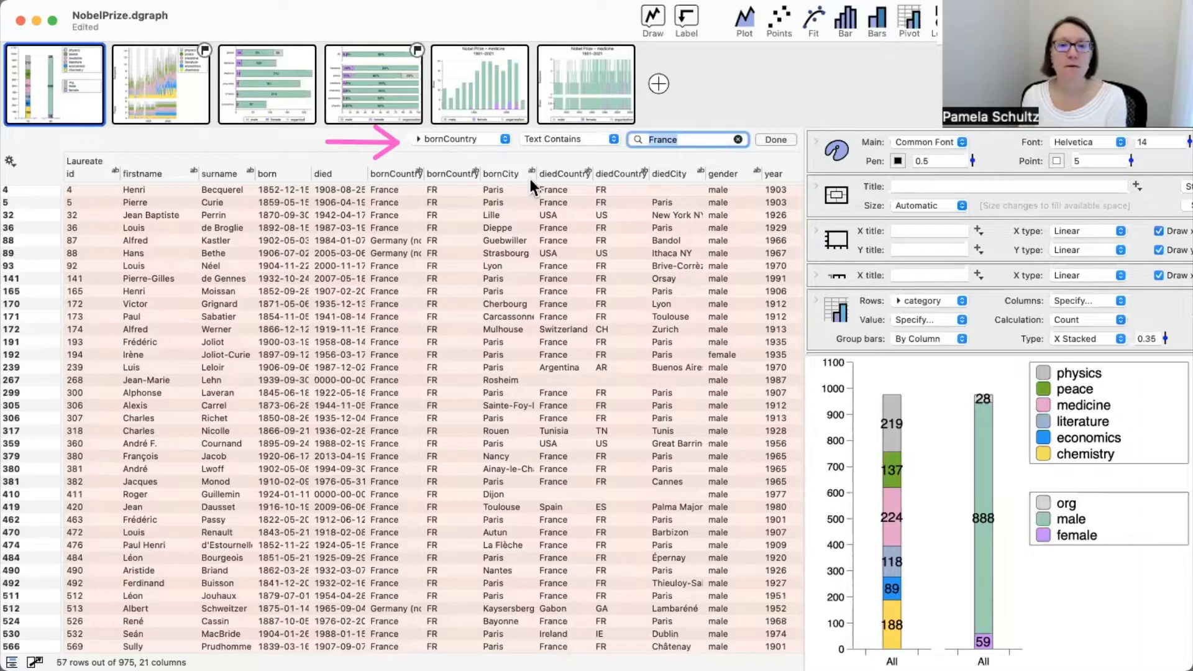
pyautogui.scroll(-1, 551, 330)
pyautogui.scroll(1, 550, 329)
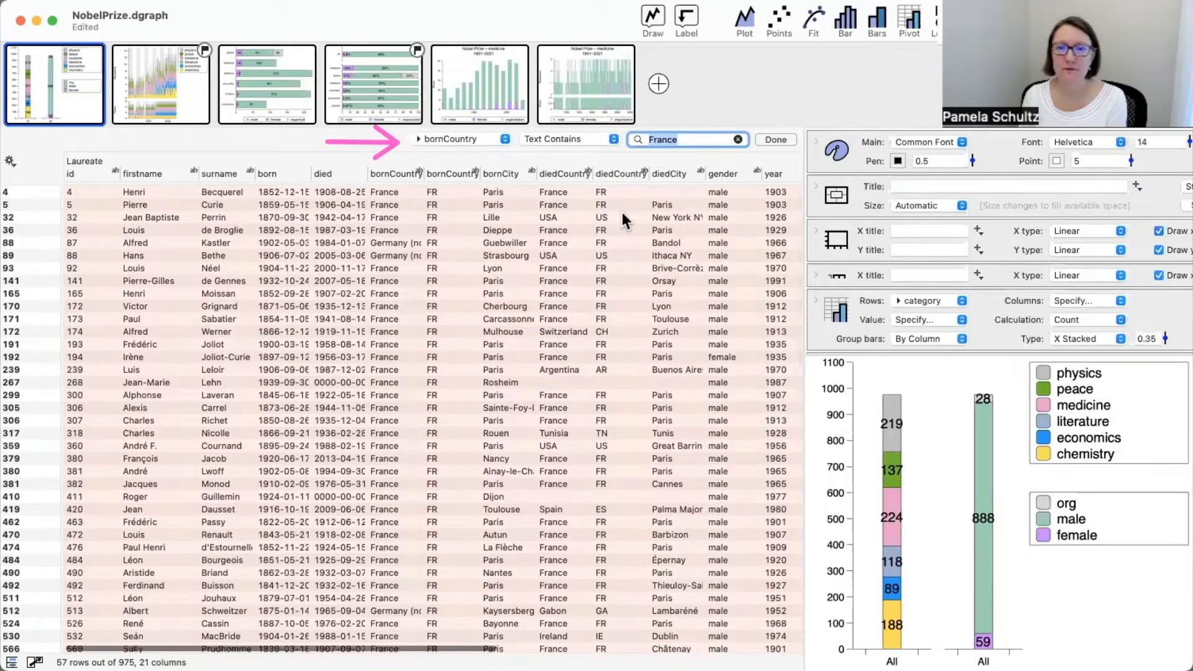
# Try the France search on the diedCity column, and set it back to all displayed columns
pyautogui.moveTo(673, 173); pyautogui.dragTo(454, 139)
pyautogui.doubleClick(705, 139)
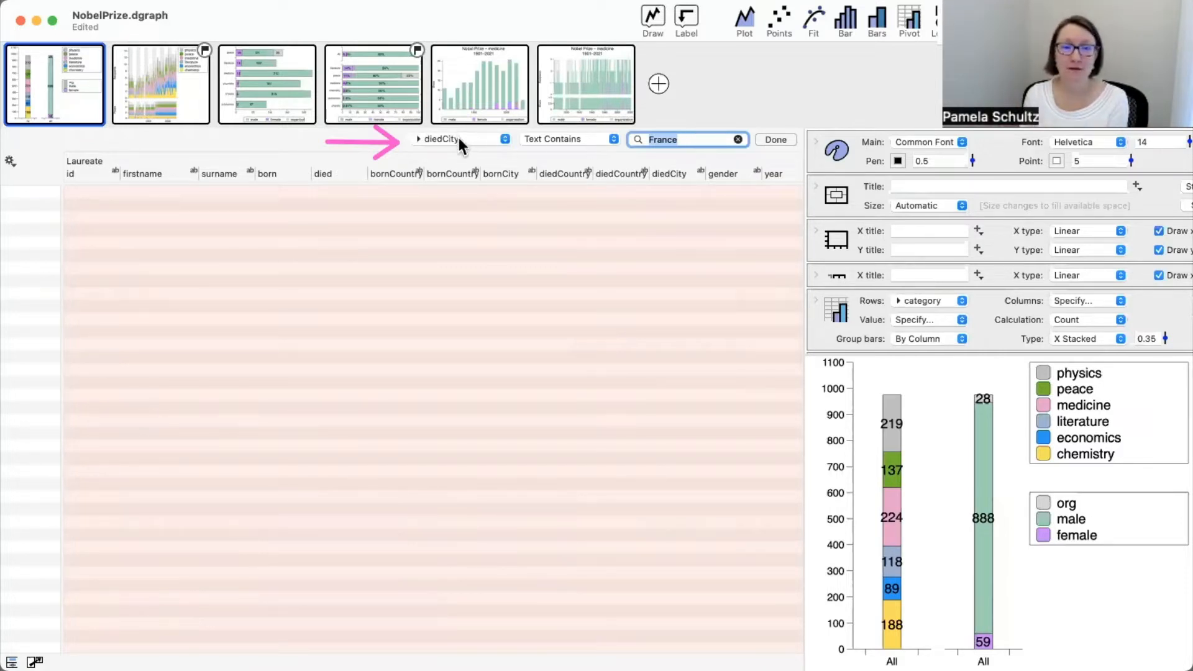
pyautogui.click(479, 136)
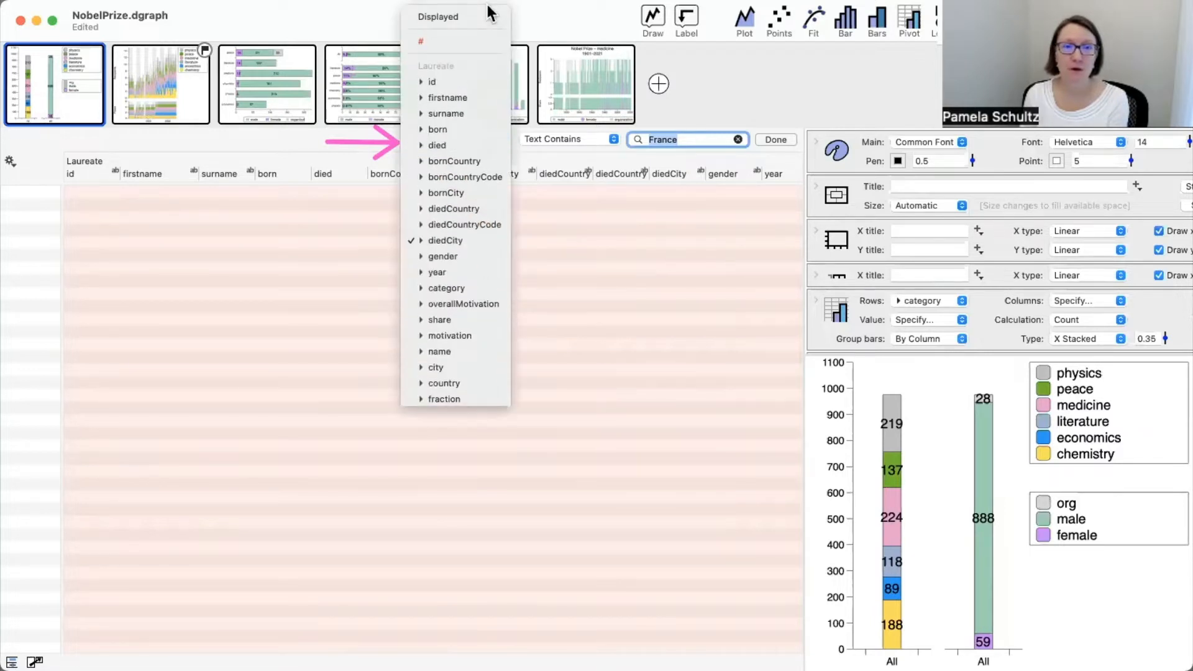
pyautogui.click(465, 16)
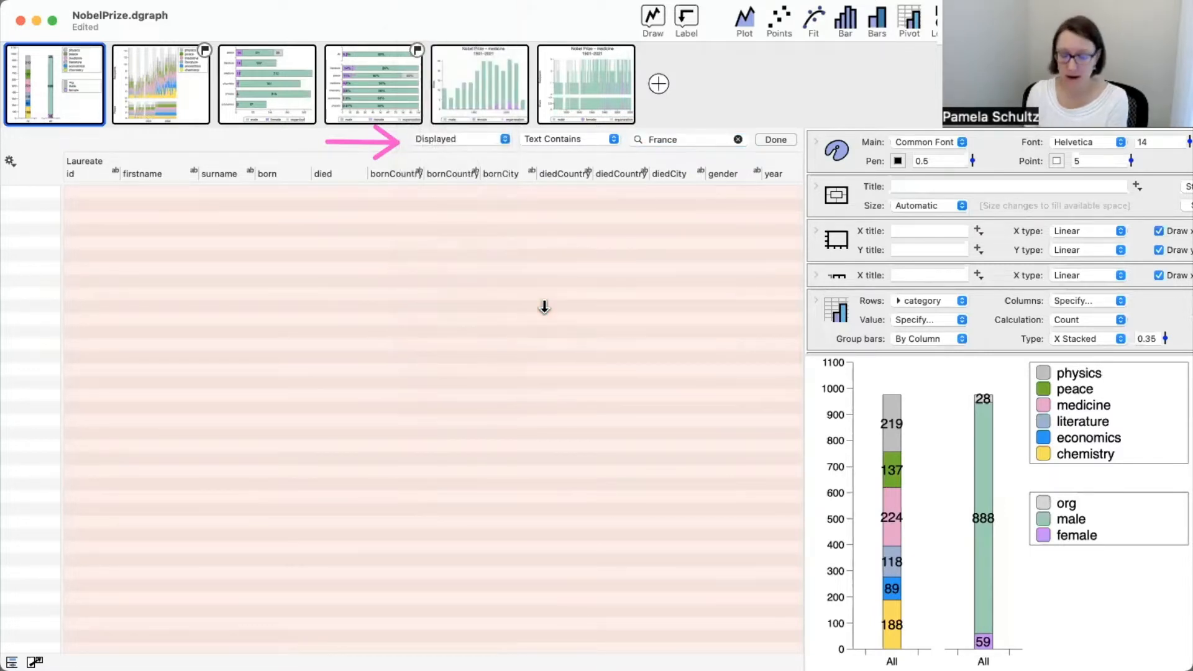
pyautogui.click(684, 139)
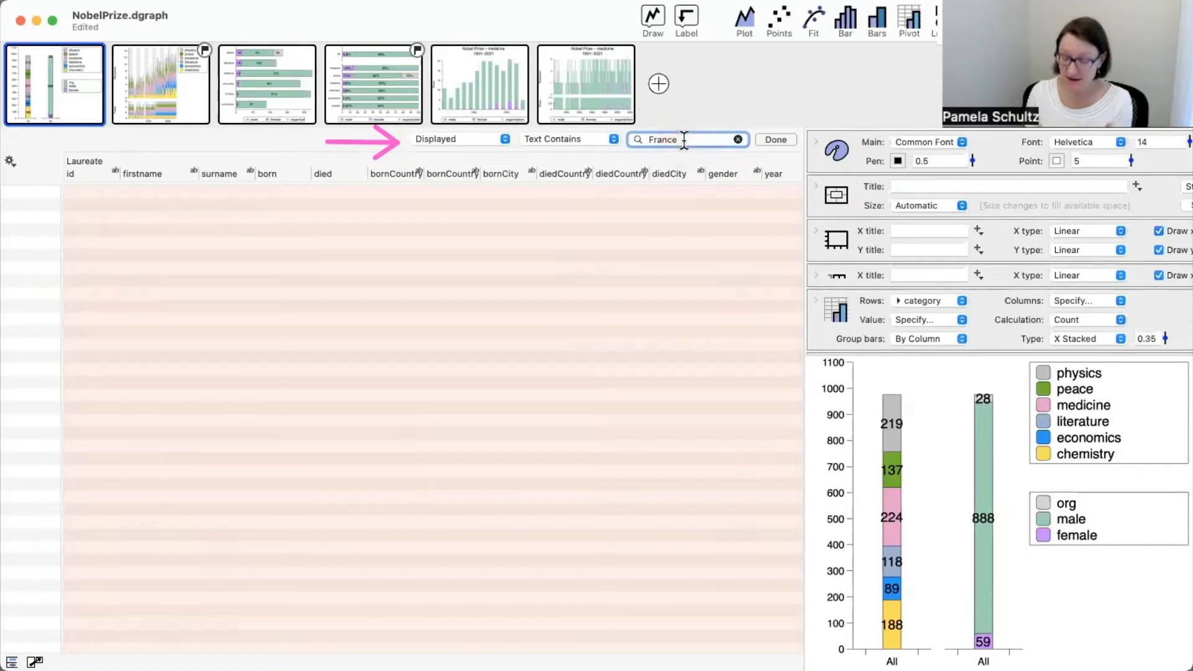
pyautogui.press('Return')
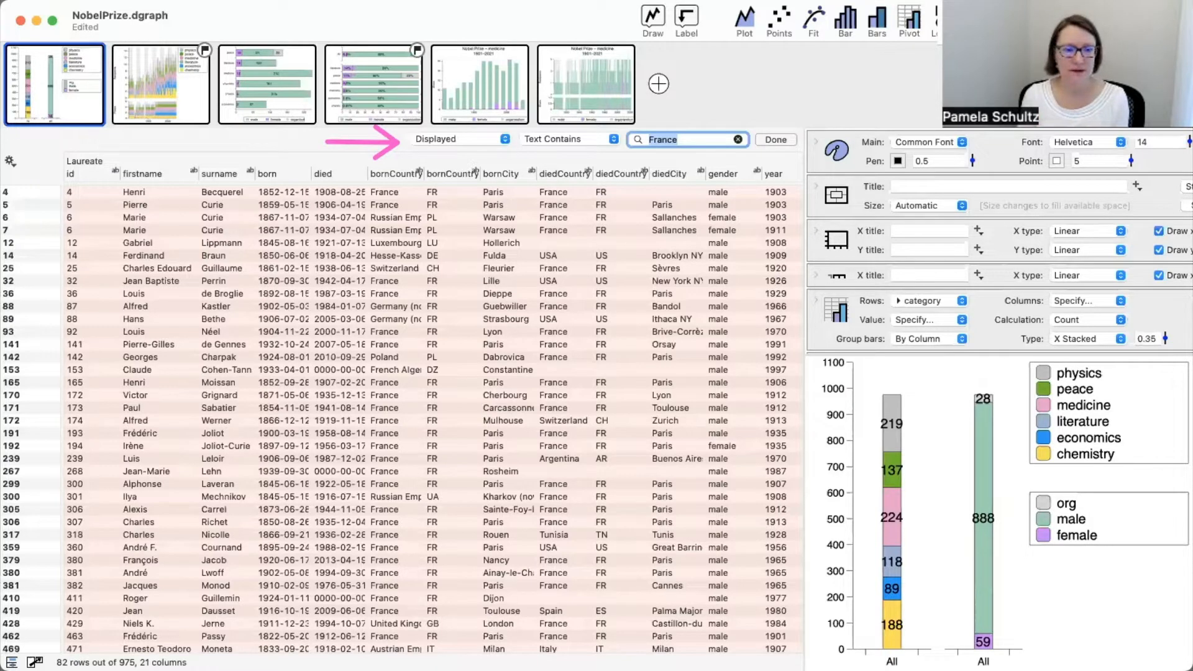
# Preview the year and share columns of the France rows together in a QuickGraph, and close the preview
pyautogui.hscroll(5, 661, 402)
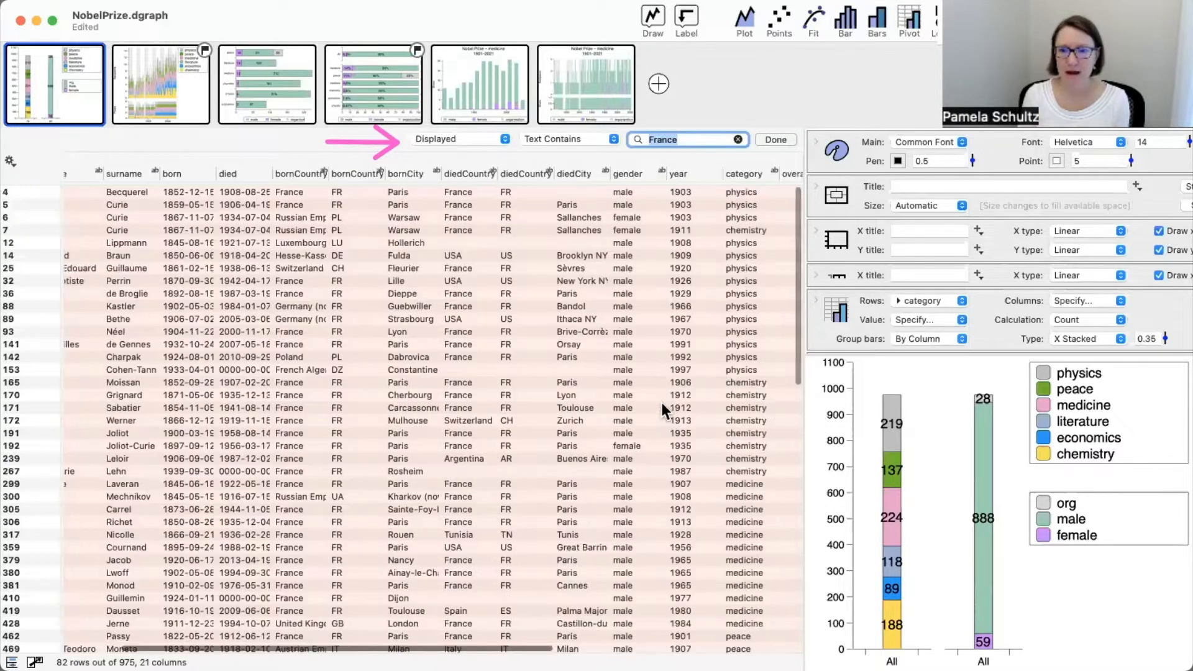
pyautogui.hscroll(3, 661, 404)
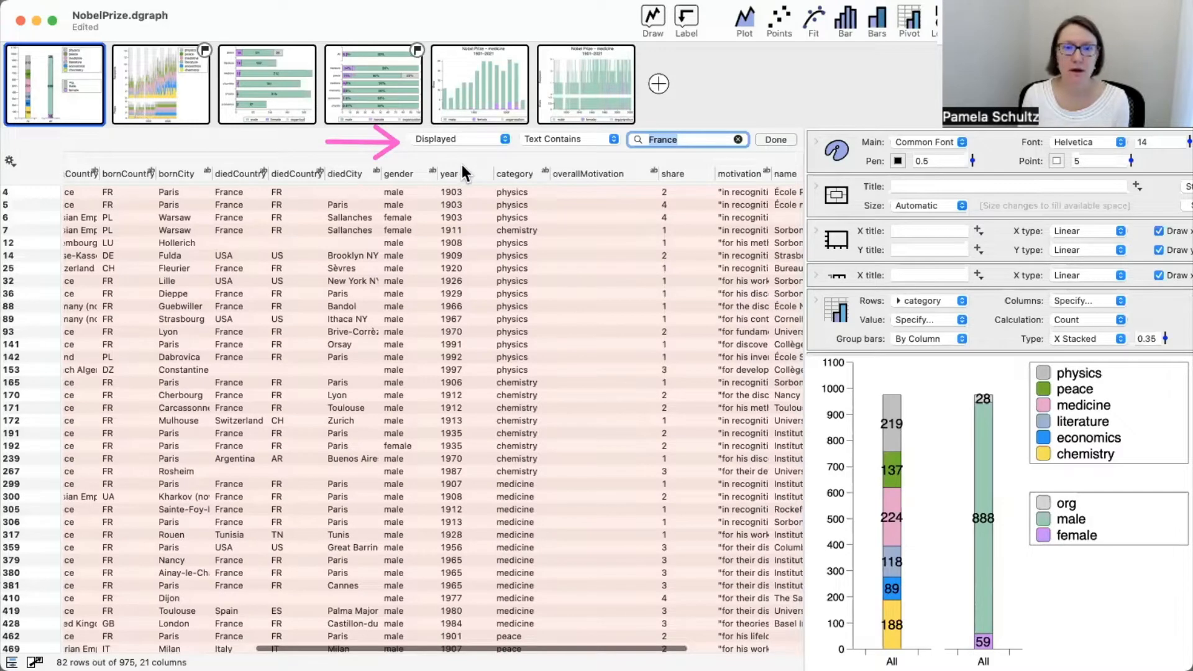
pyautogui.click(461, 165)
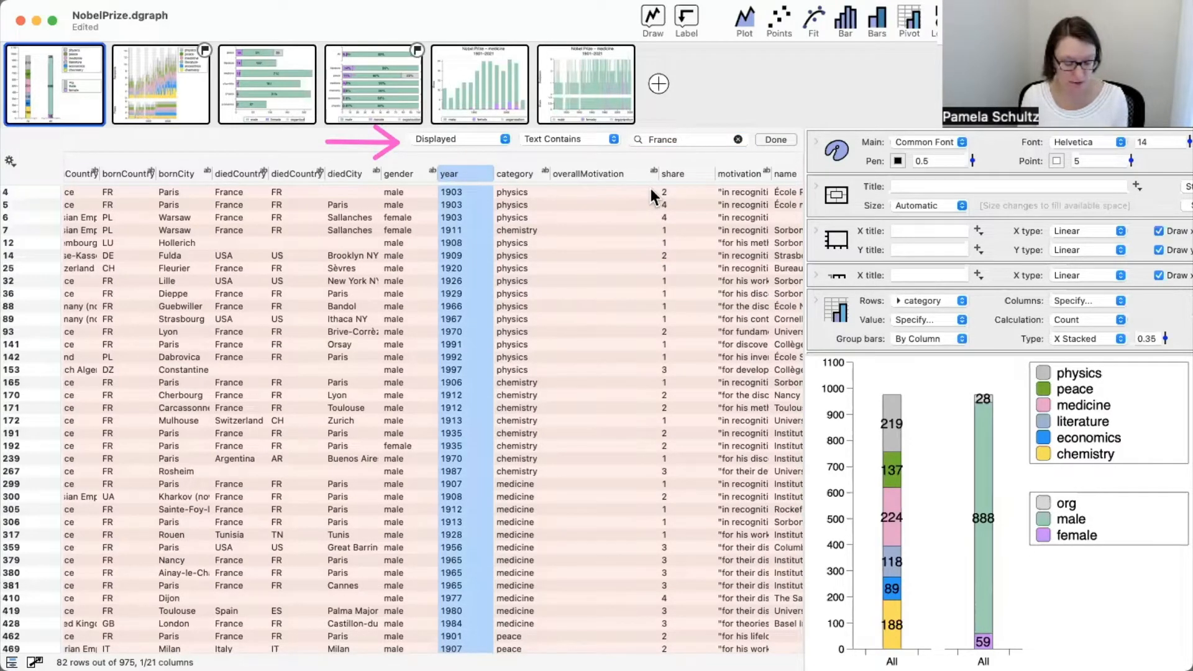
pyautogui.keyDown('super'); pyautogui.click(680, 172); pyautogui.keyUp('super')
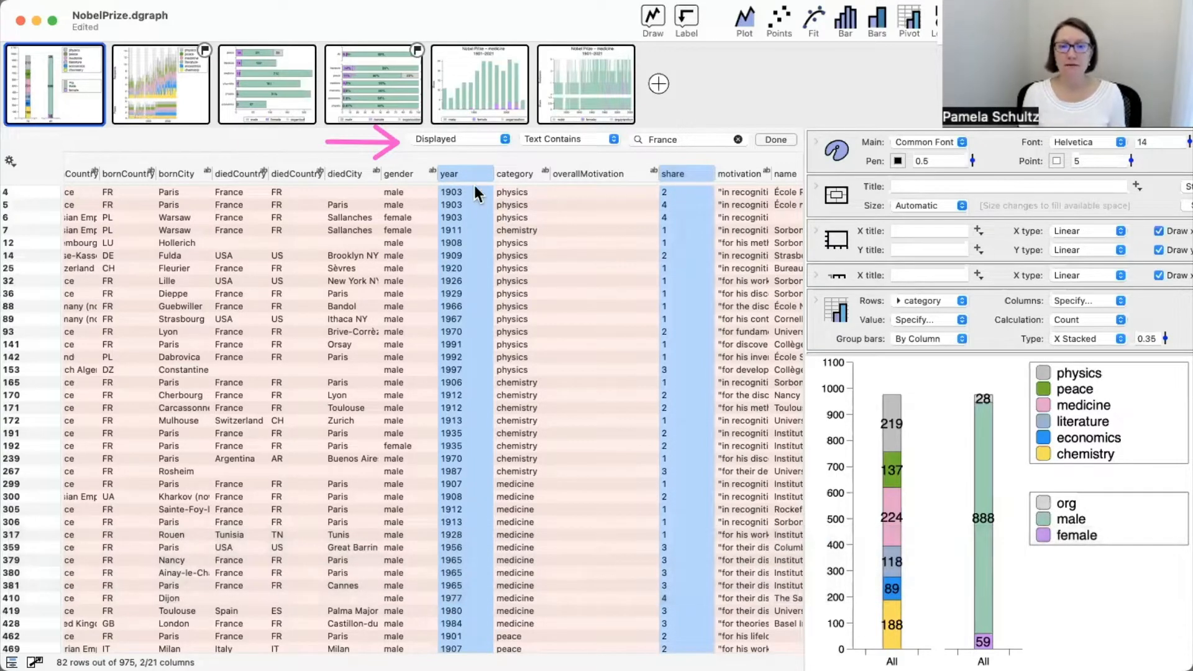
pyautogui.press('space')
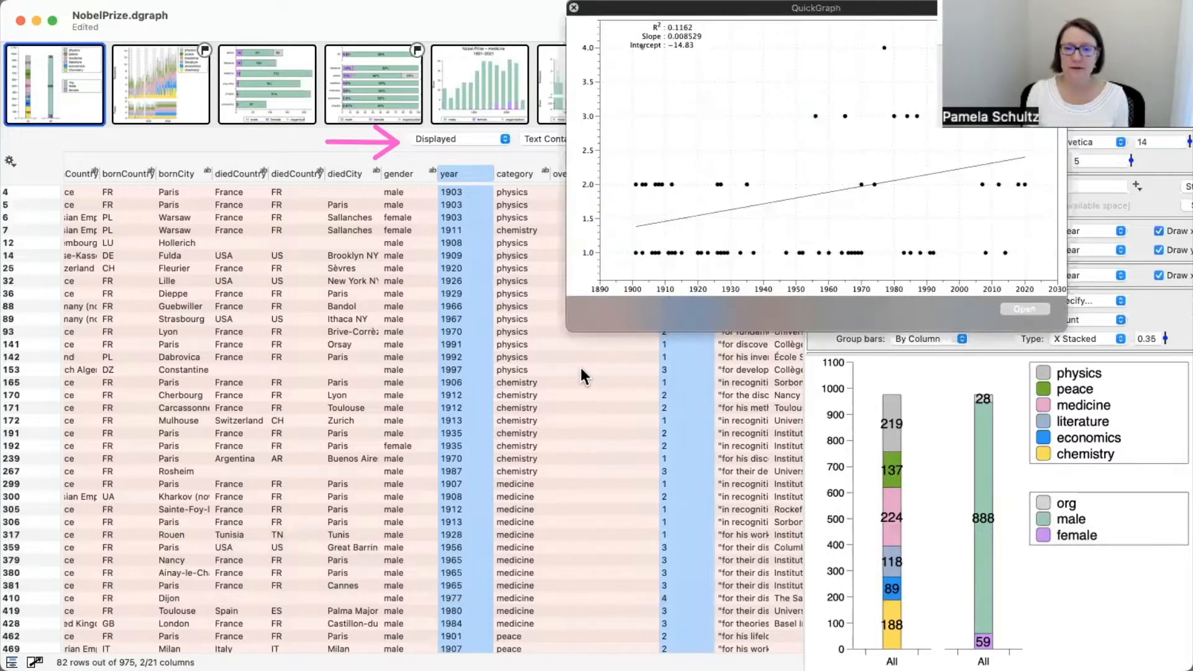
pyautogui.moveTo(860, 7); pyautogui.dragTo(866, 141)
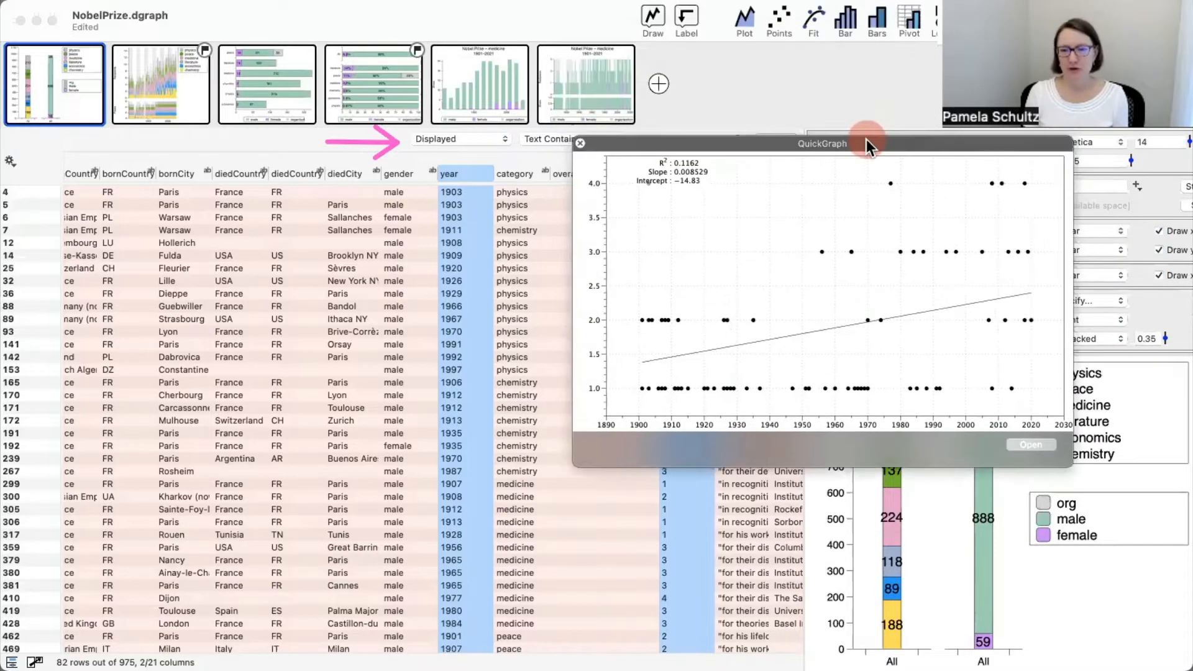
pyautogui.click(745, 383)
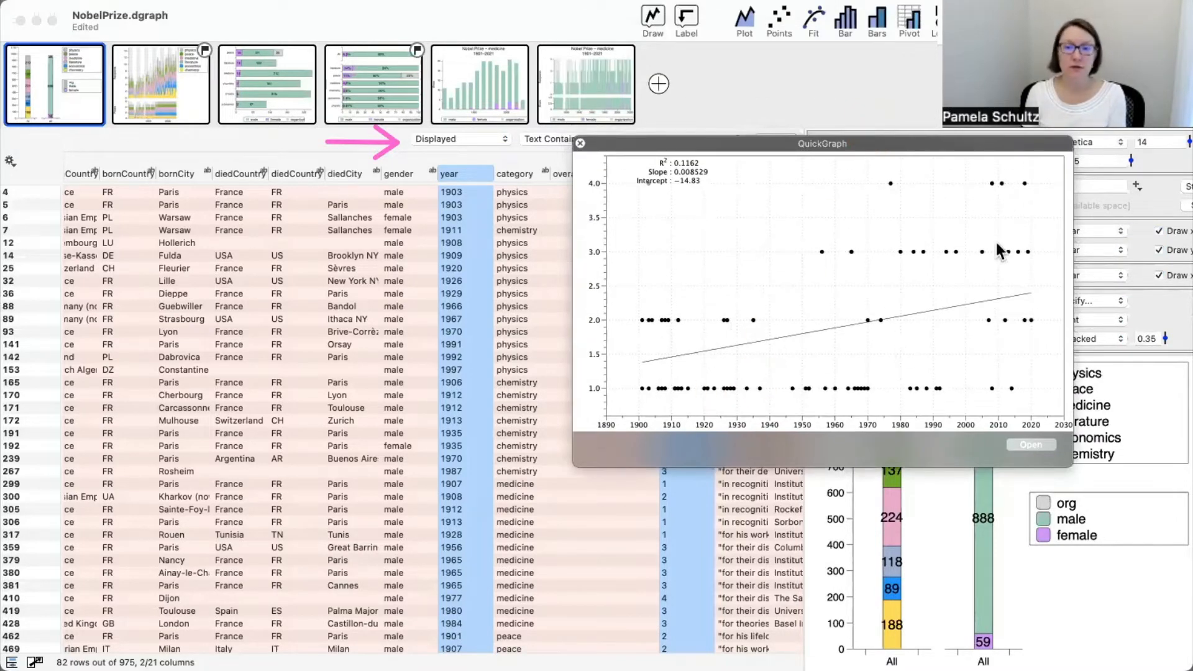
pyautogui.click(580, 144)
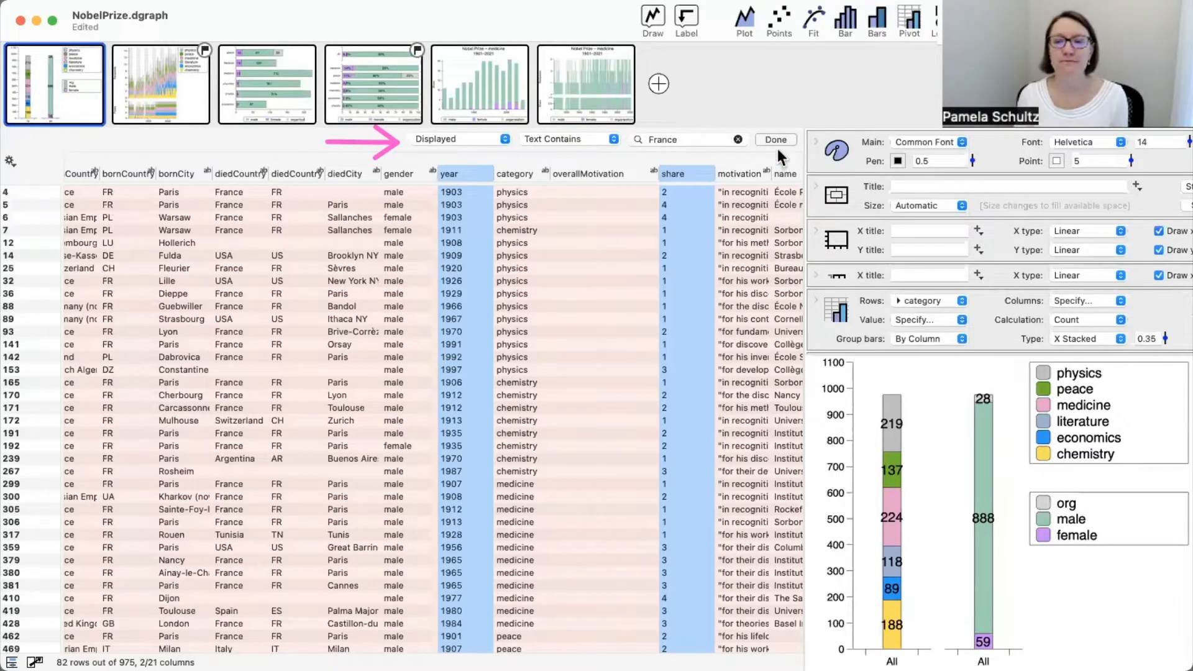
# Filter the table to the rows whose share column has a value equal to 4
pyautogui.click(572, 139)
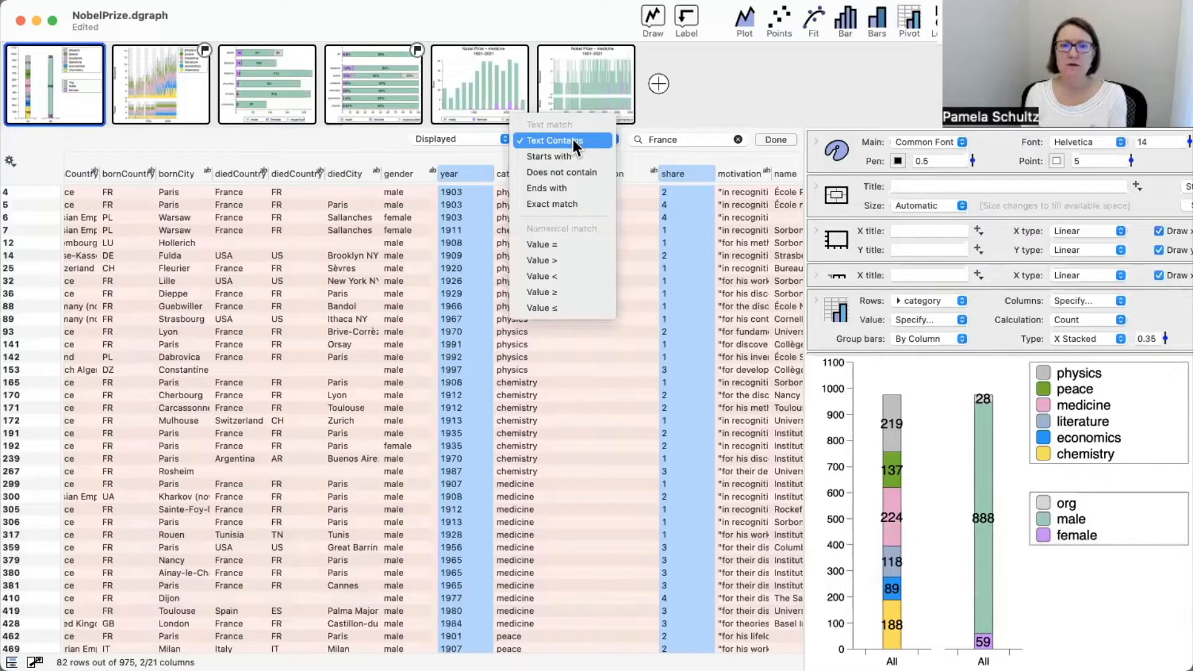
pyautogui.click(562, 243)
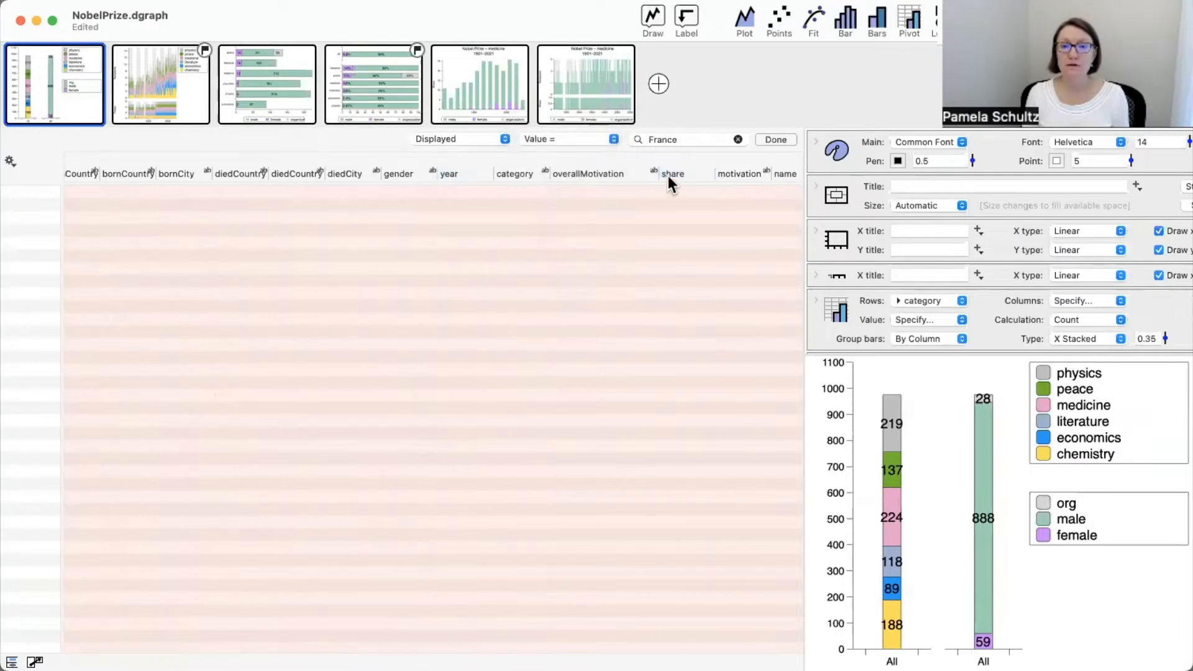
pyautogui.moveTo(676, 174); pyautogui.dragTo(491, 135)
pyautogui.moveTo(703, 139); pyautogui.dragTo(568, 140)
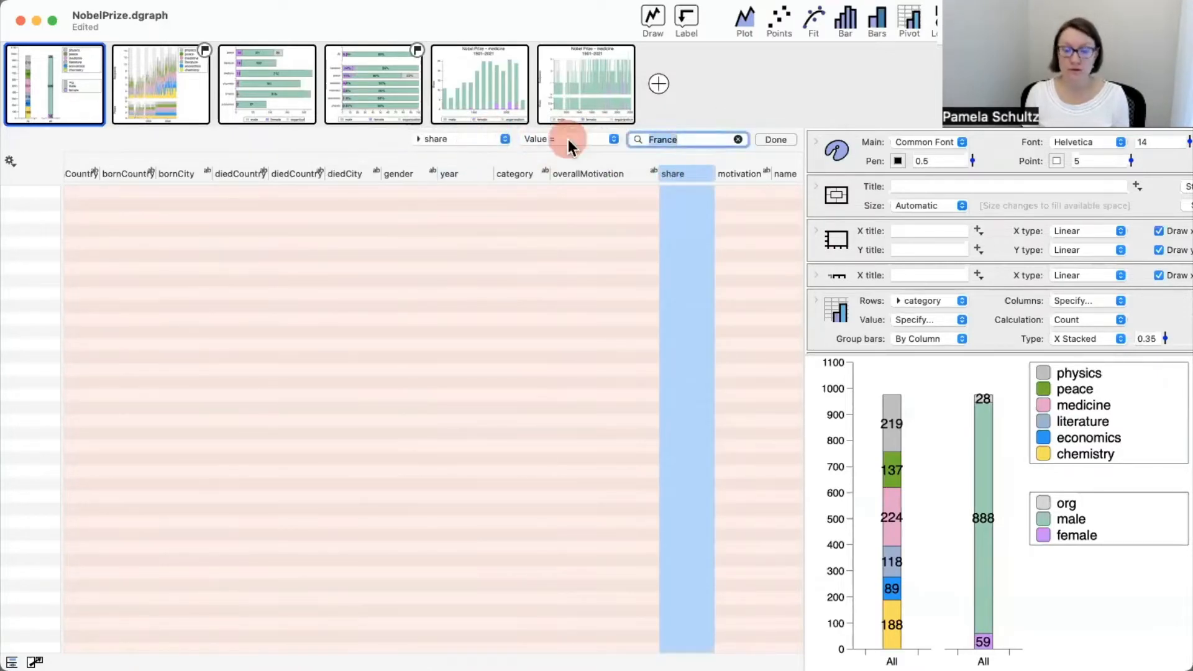
pyautogui.write('4')
pyautogui.press('Return')
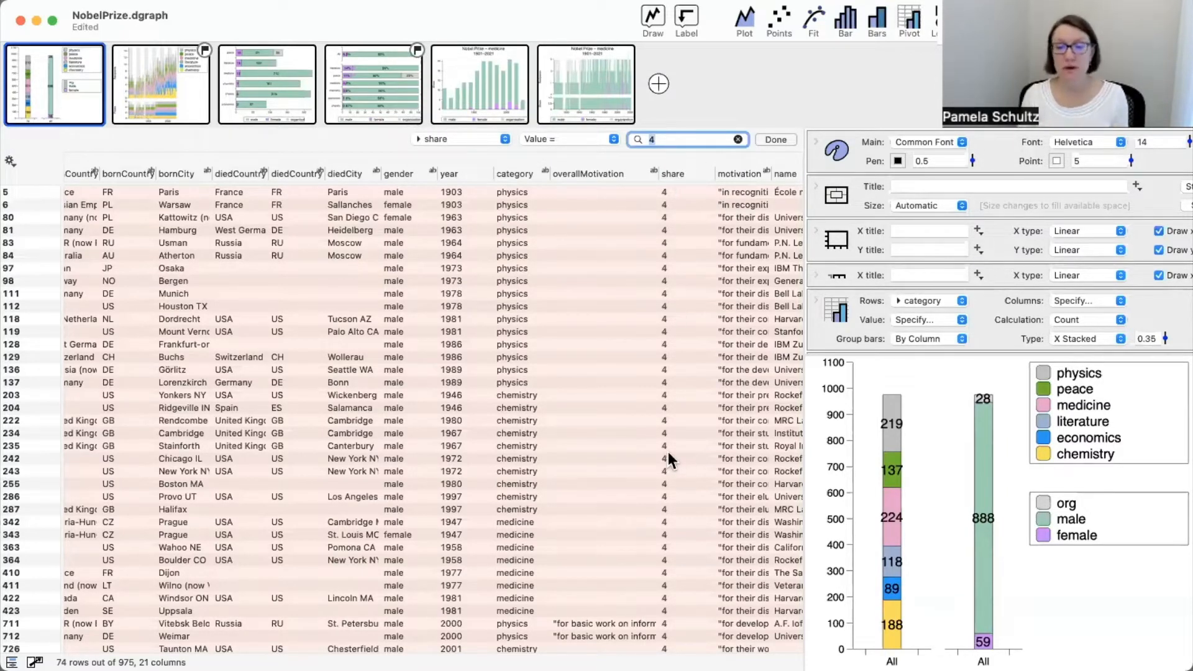
# Widen the data table, select the fraction column after the share column, and look through the rows with share 4
pyautogui.hscroll(10, 696, 371)
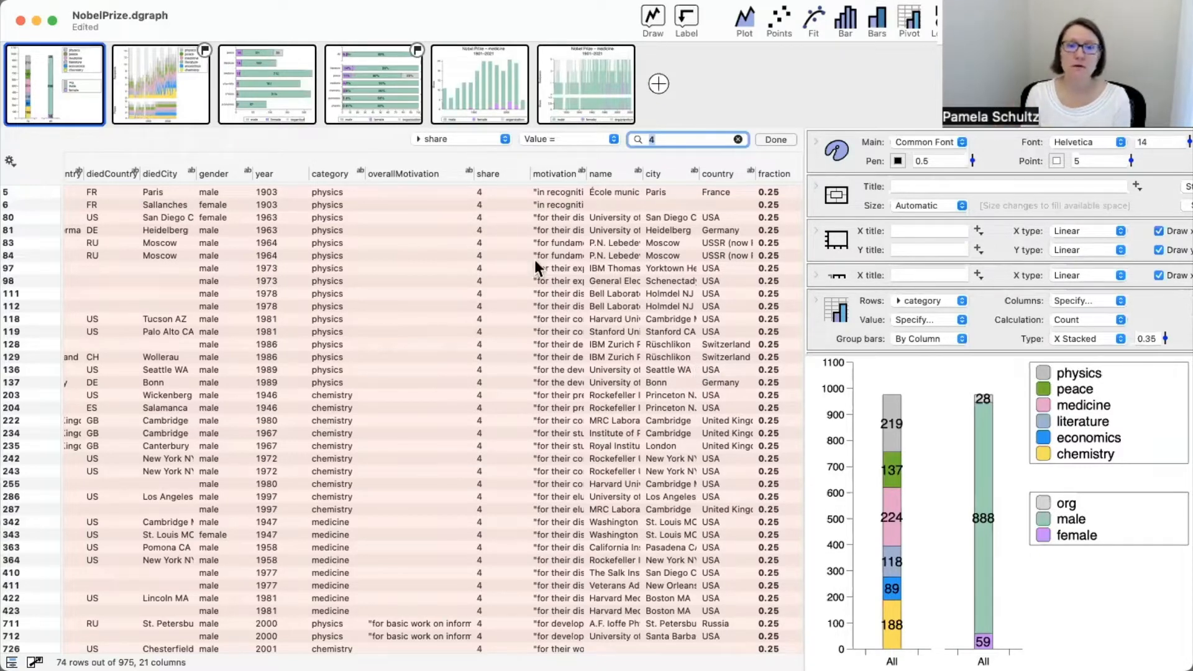
pyautogui.click(485, 175)
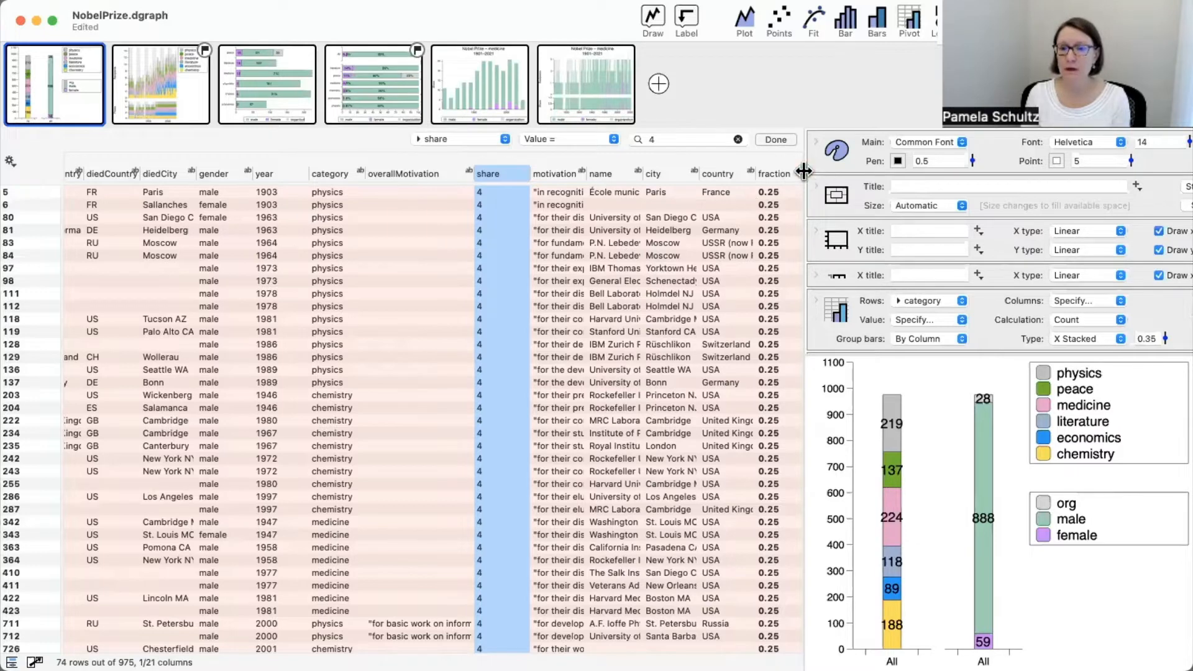
pyautogui.moveTo(815, 172); pyautogui.dragTo(879, 172)
pyautogui.click(852, 171)
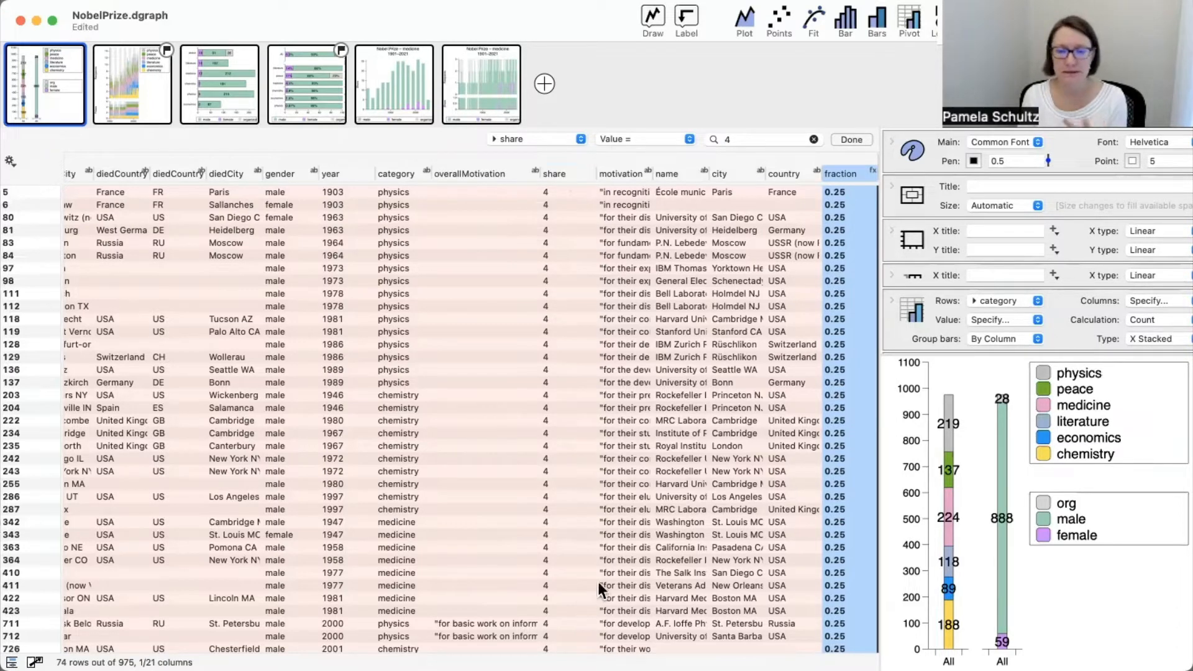
pyautogui.scroll(-5, 683, 444)
pyautogui.scroll(5, 683, 444)
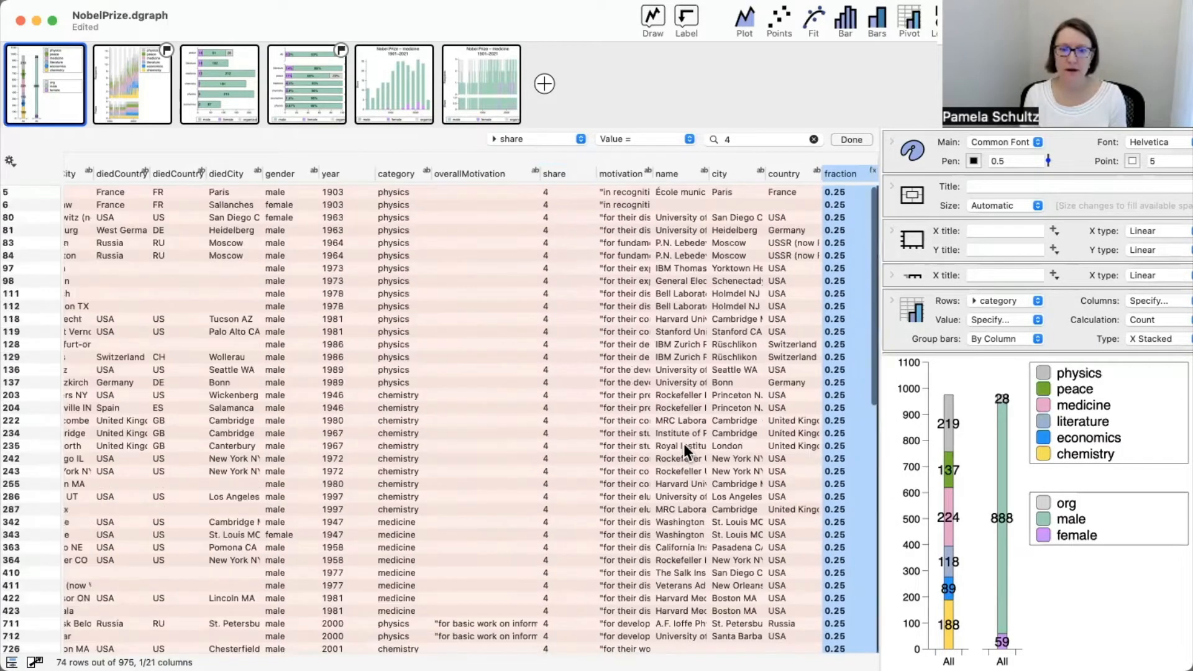
pyautogui.hscroll(-10, 642, 251)
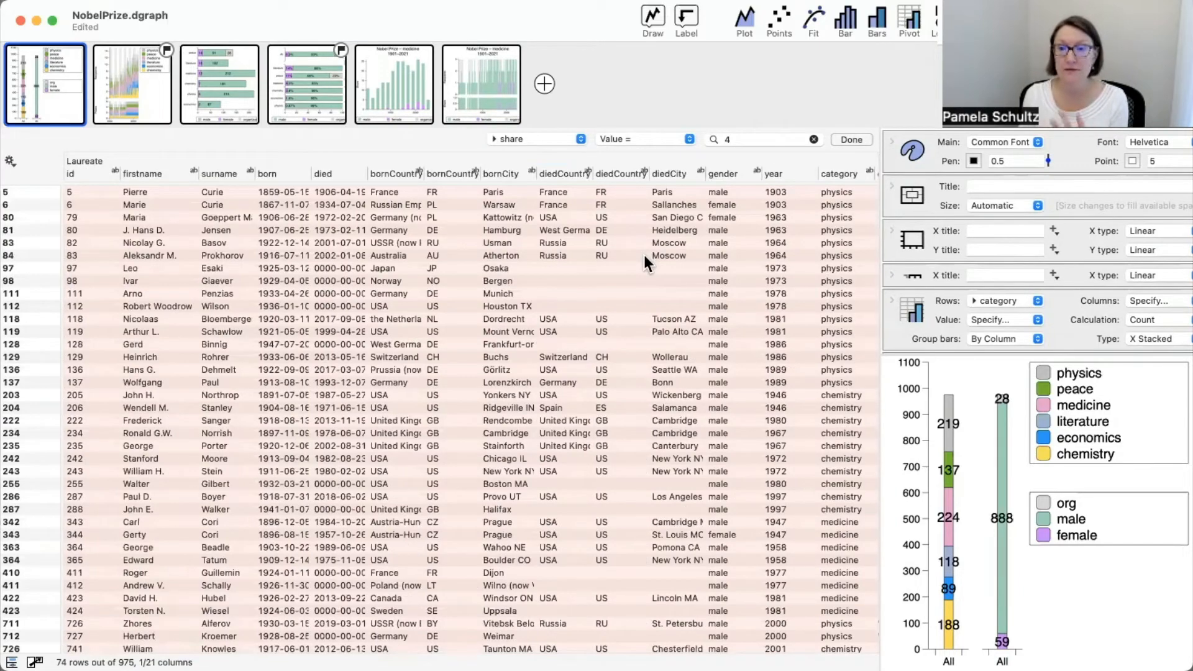
# End the share search to show all rows, and narrow the data table to give the graph more room
pyautogui.hscroll(1, 571, 437)
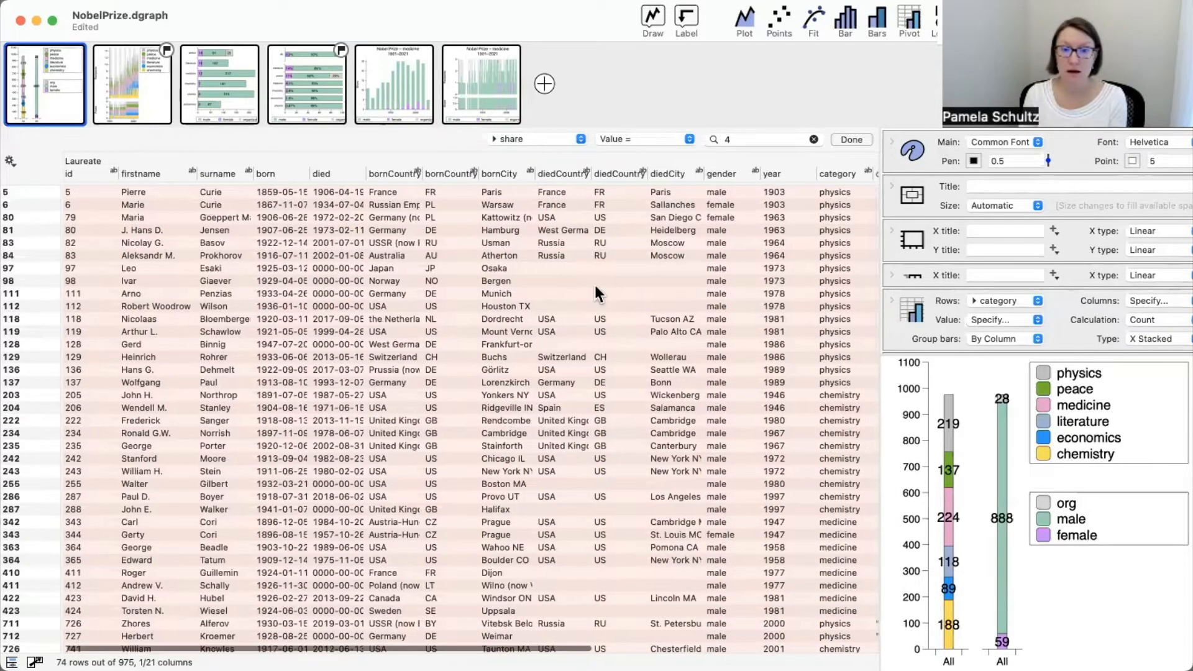
pyautogui.click(841, 138)
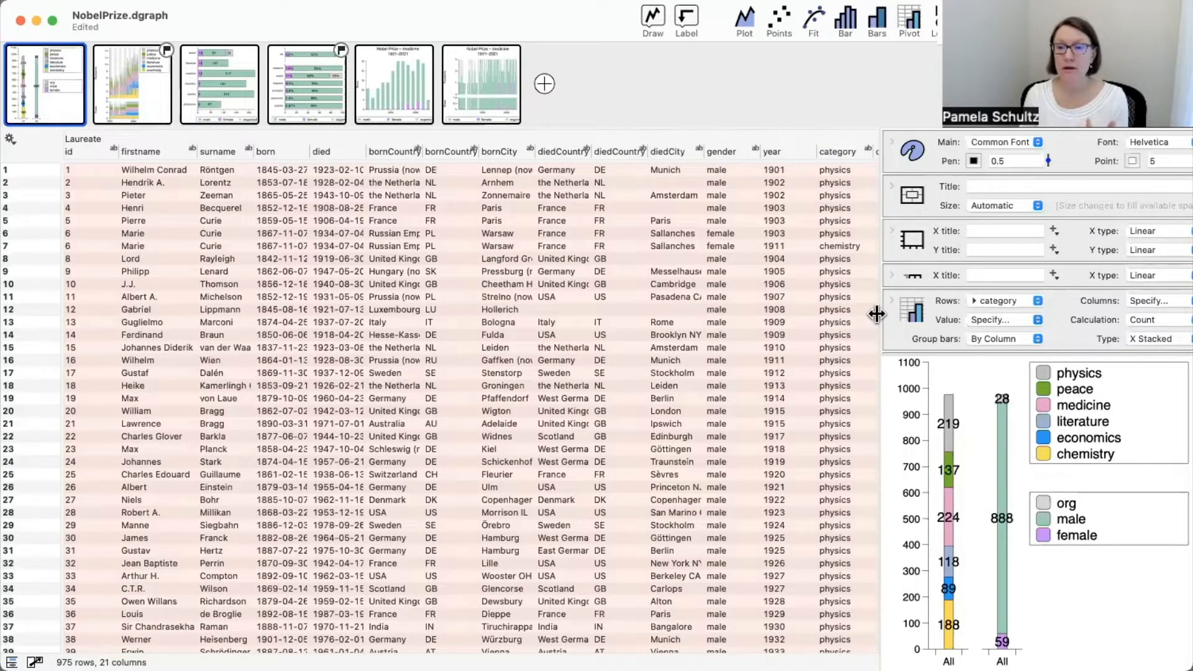
pyautogui.moveTo(878, 315); pyautogui.dragTo(612, 310)
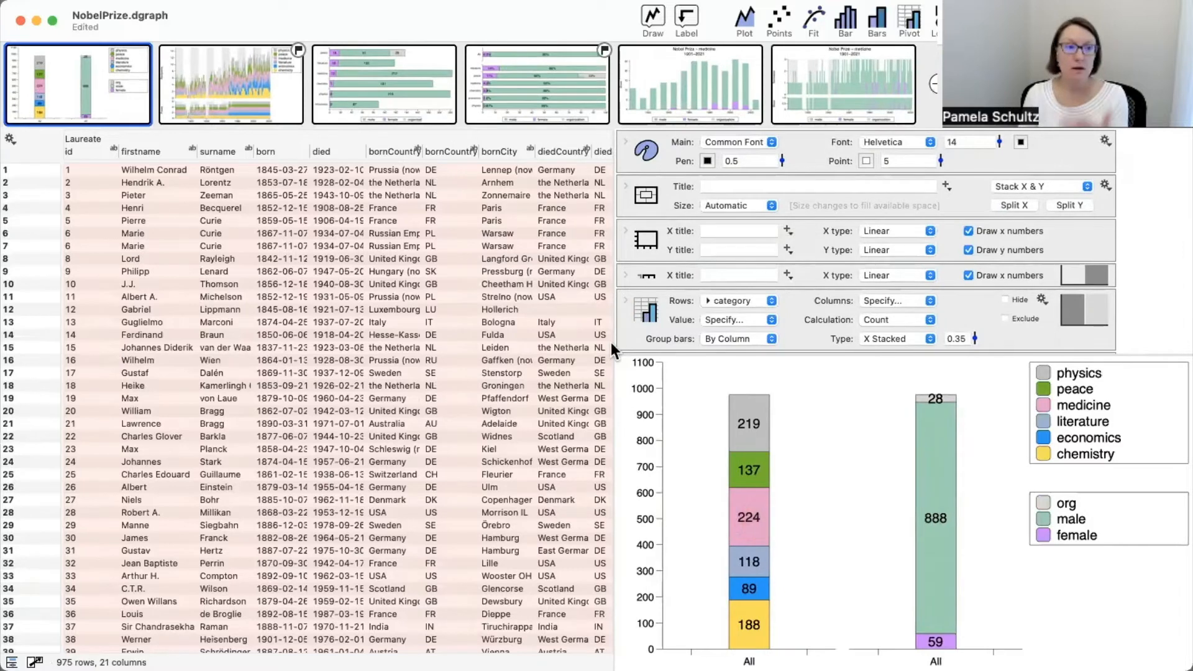
pyautogui.moveTo(91, 94)
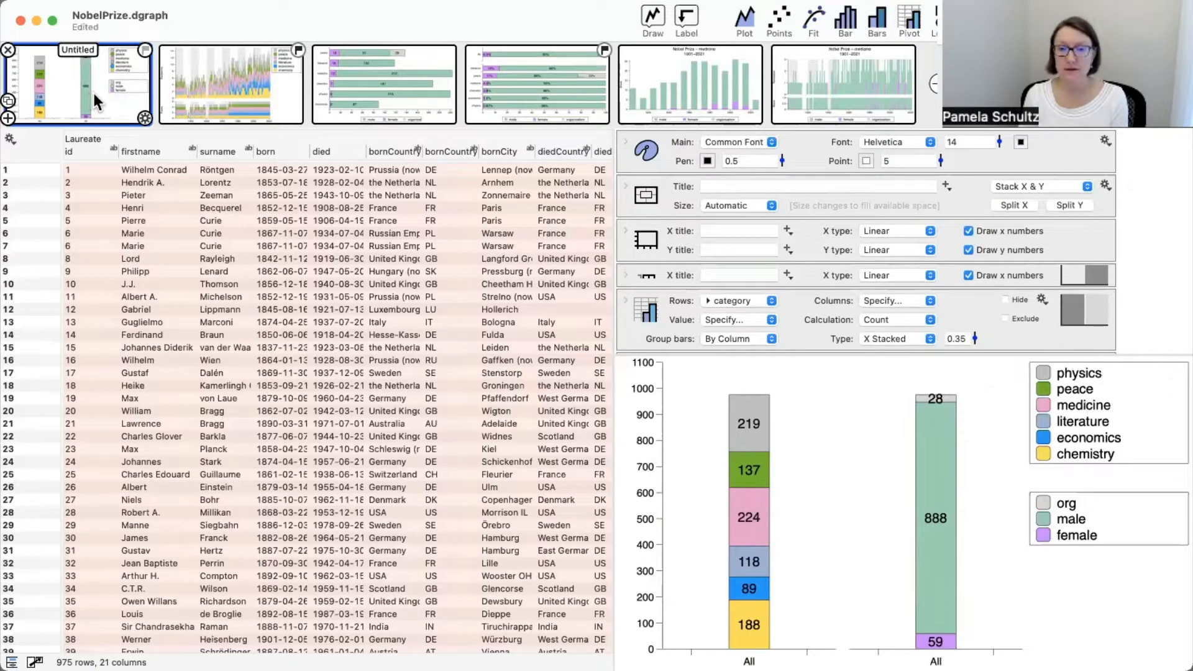
pyautogui.click(282, 140)
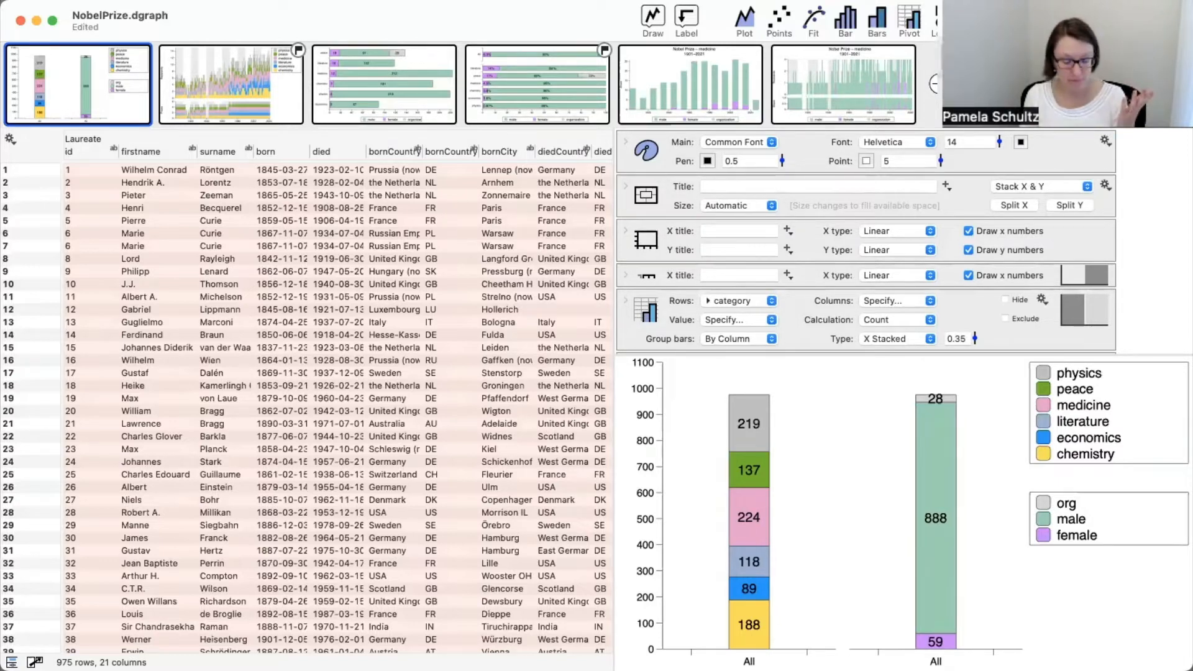
# Show the column and variable definitions, collapse the Laureate table's column list, and enlarge the variables area
pyautogui.click(1118, 19)
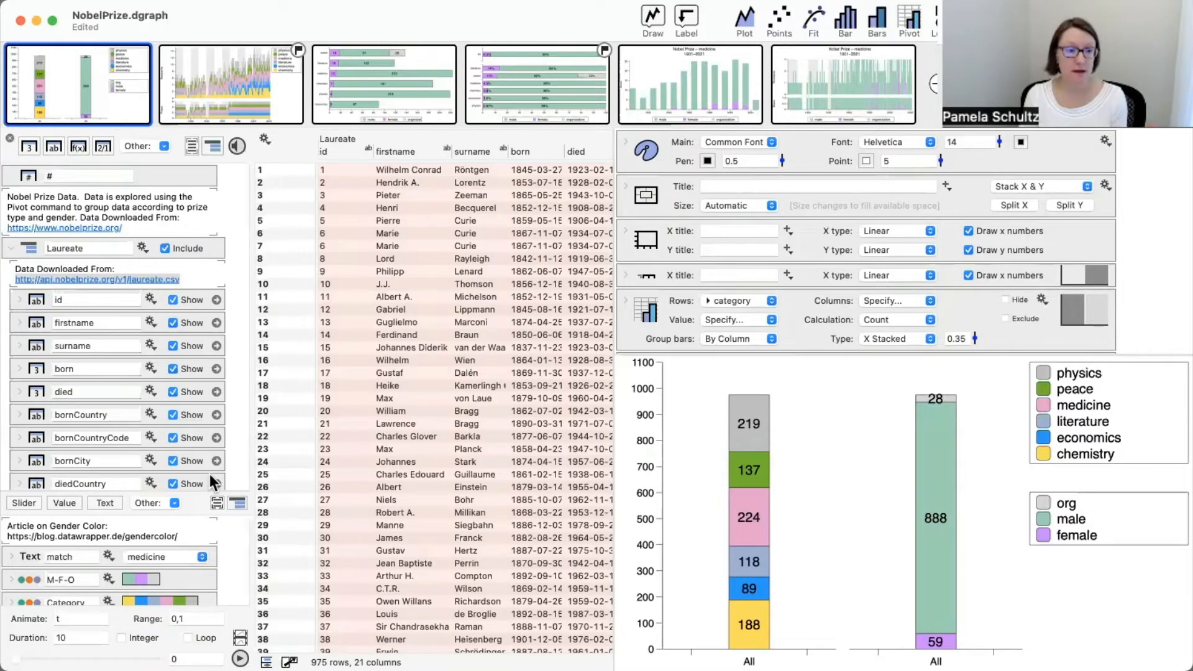
pyautogui.click(13, 248)
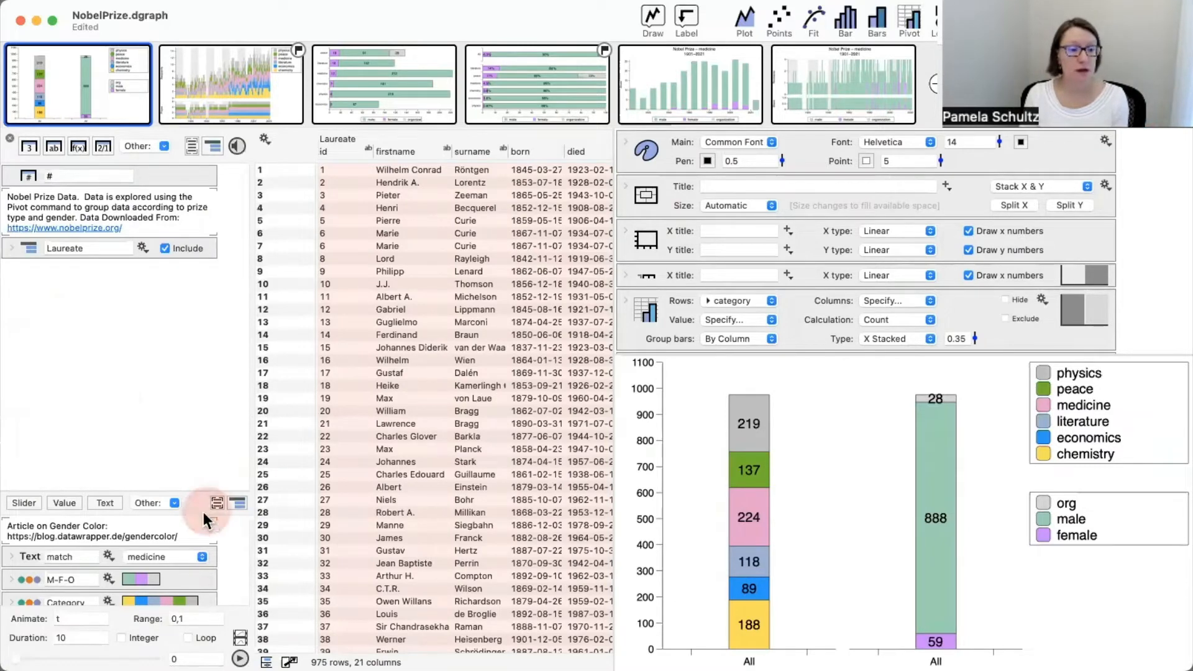
pyautogui.moveTo(197, 494); pyautogui.dragTo(181, 297)
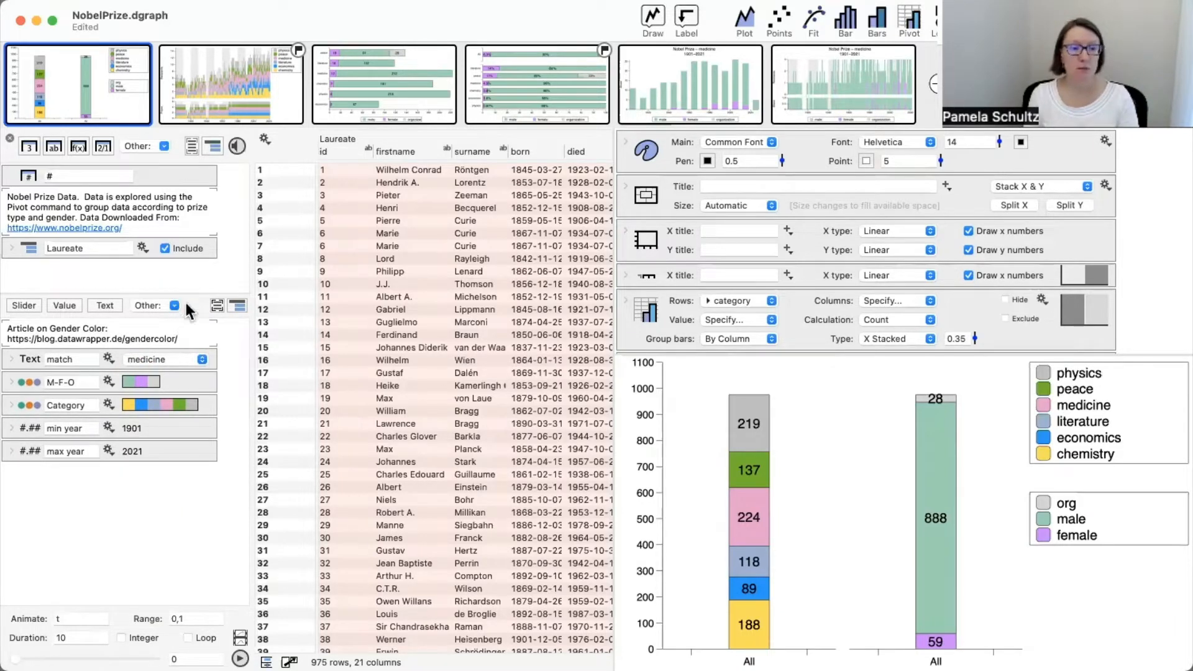
# Check which other variable types can be added, and expand the M-F-O color scheme to view its clients
pyautogui.click(174, 305)
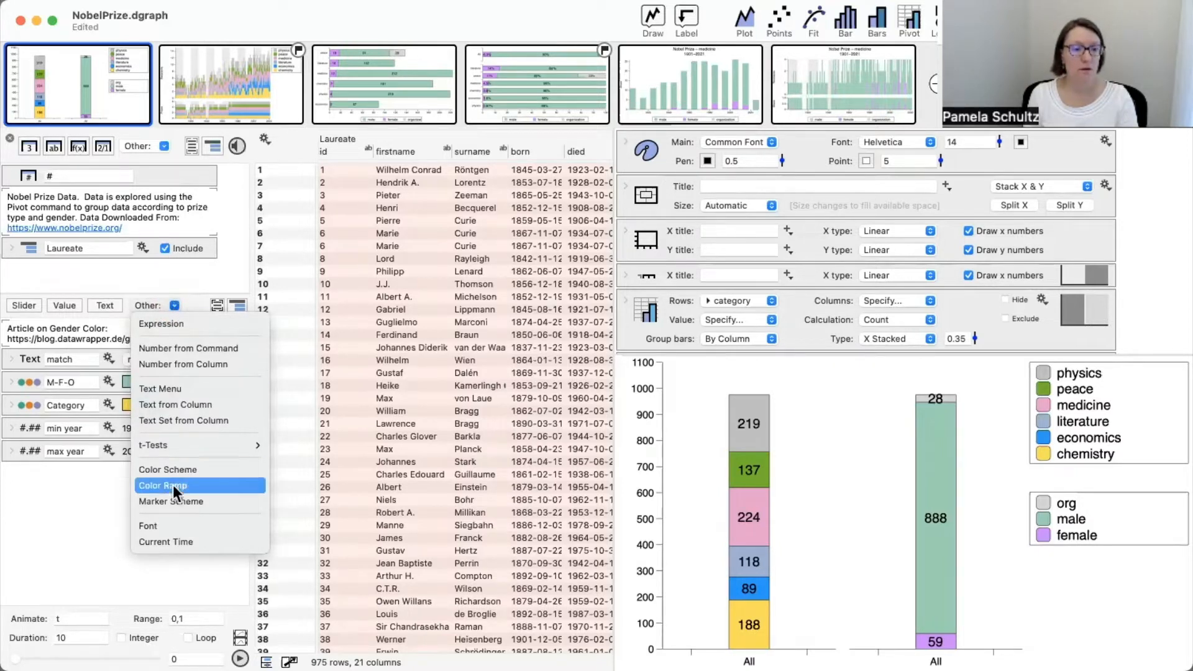
pyautogui.click(68, 488)
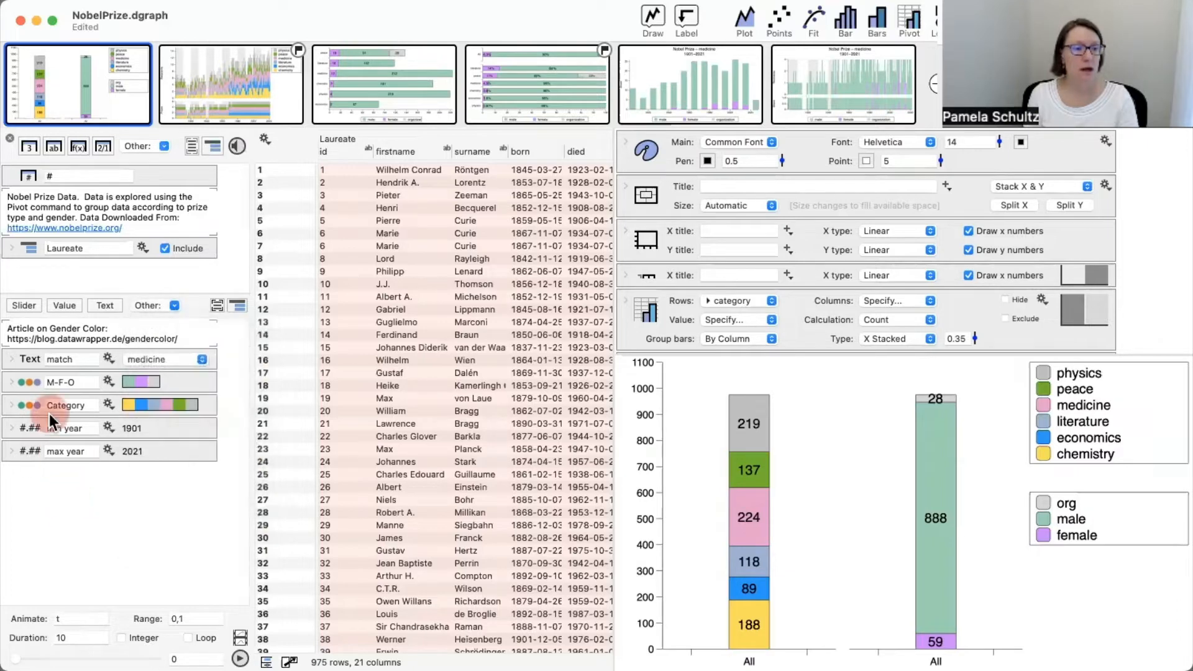
pyautogui.click(14, 383)
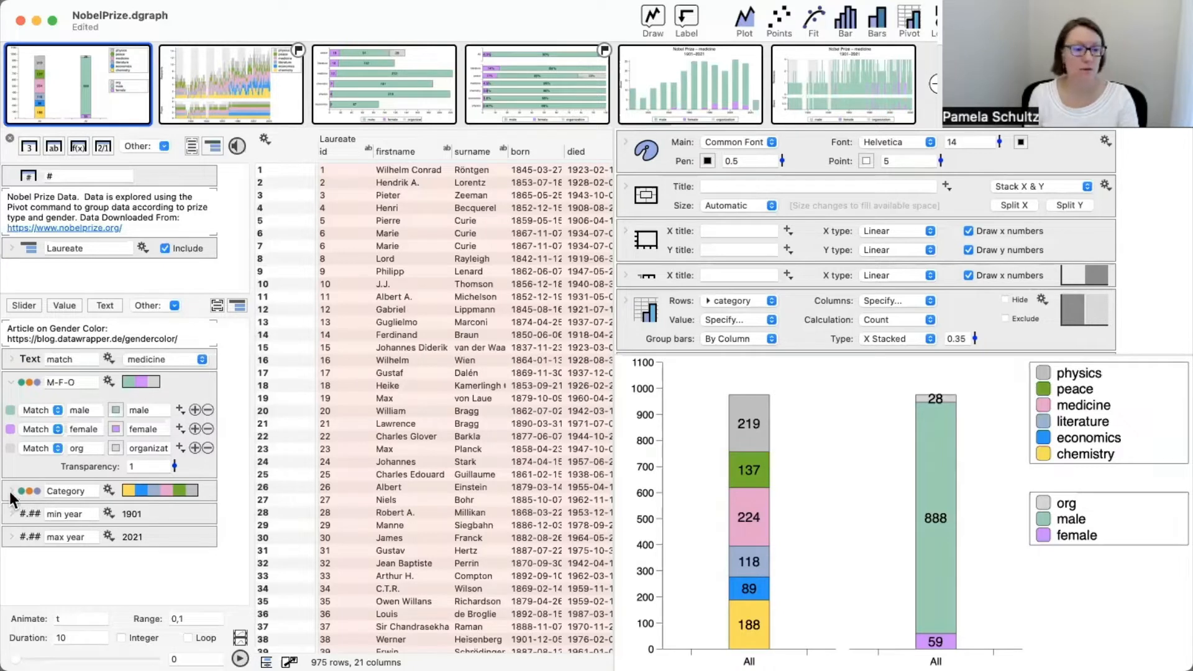
pyautogui.click(108, 382)
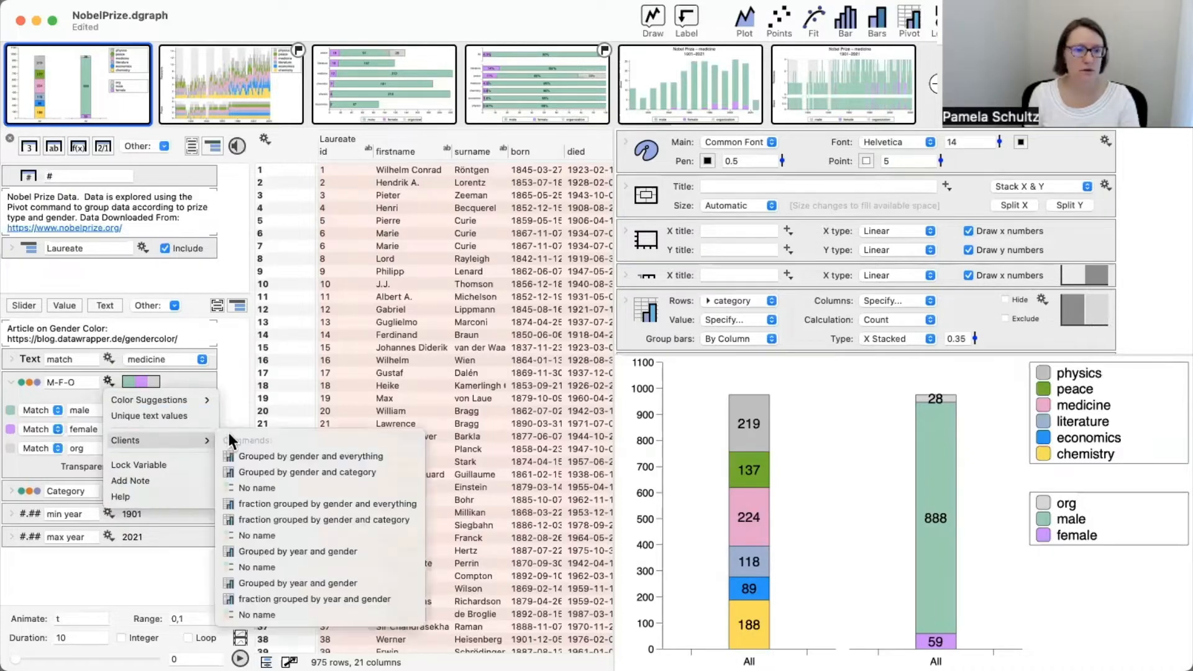
pyautogui.click(226, 415)
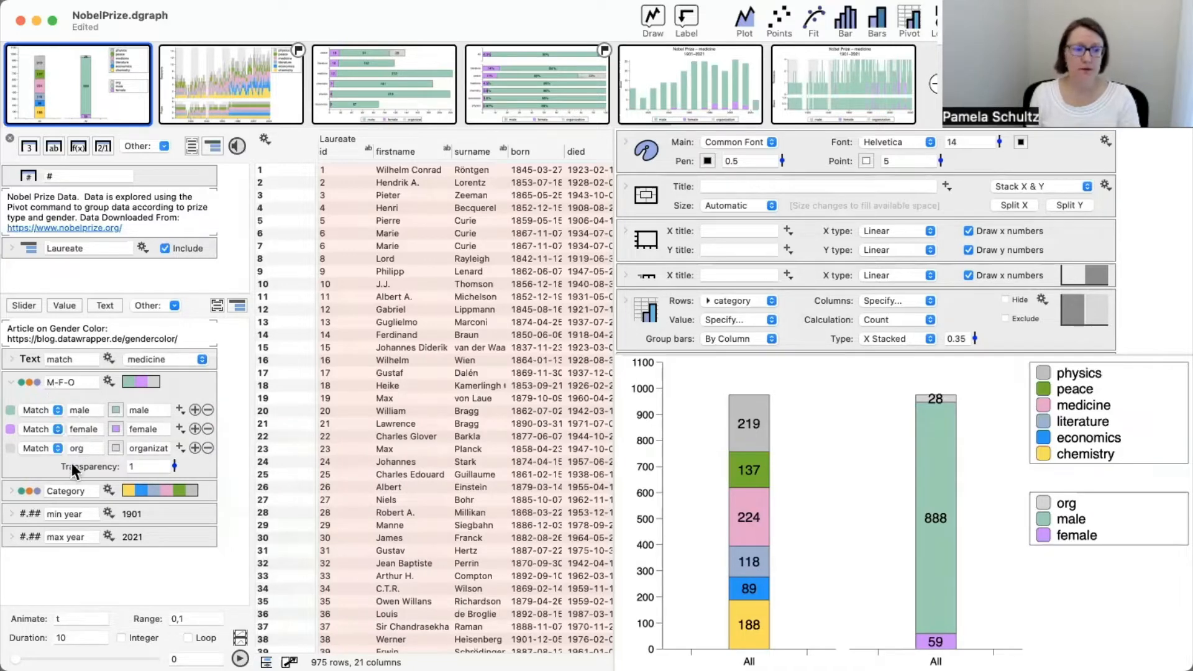
# Expand the Category color scheme and look through its match entries and colors
pyautogui.click(10, 491)
pyautogui.scroll(-3, 157, 568)
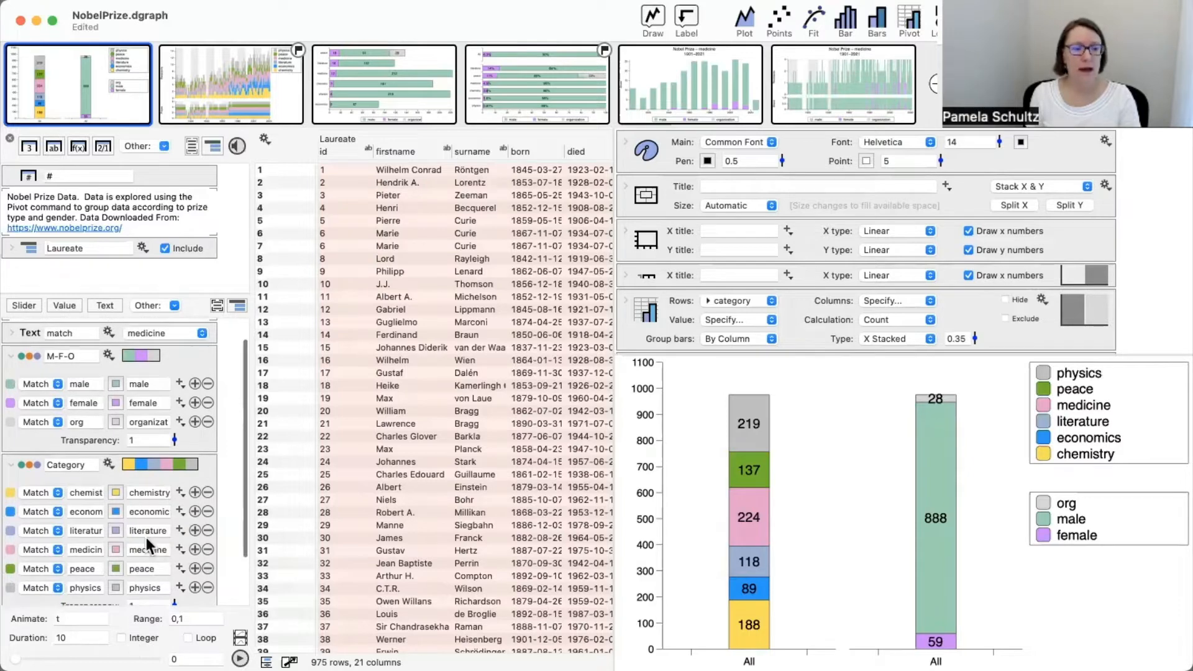
pyautogui.scroll(3, 142, 510)
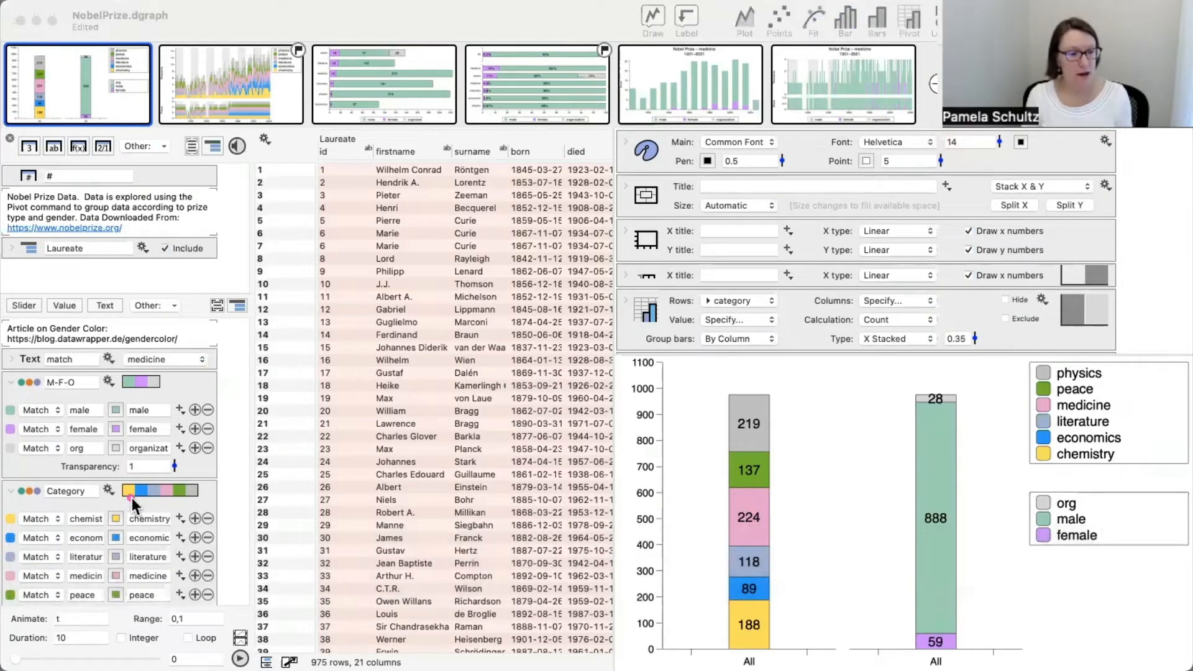
pyautogui.moveTo(91, 542)
pyautogui.mouseDown()
pyautogui.moveTo(82, 404)
pyautogui.moveTo(84, 449)
pyautogui.moveTo(84, 435)
pyautogui.moveTo(80, 452)
pyautogui.moveTo(46, 452)
pyautogui.moveTo(90, 458)
pyautogui.moveTo(89, 400)
pyautogui.moveTo(92, 457)
pyautogui.moveTo(140, 457)
pyautogui.moveTo(140, 429)
pyautogui.moveTo(143, 457)
pyautogui.mouseUp()
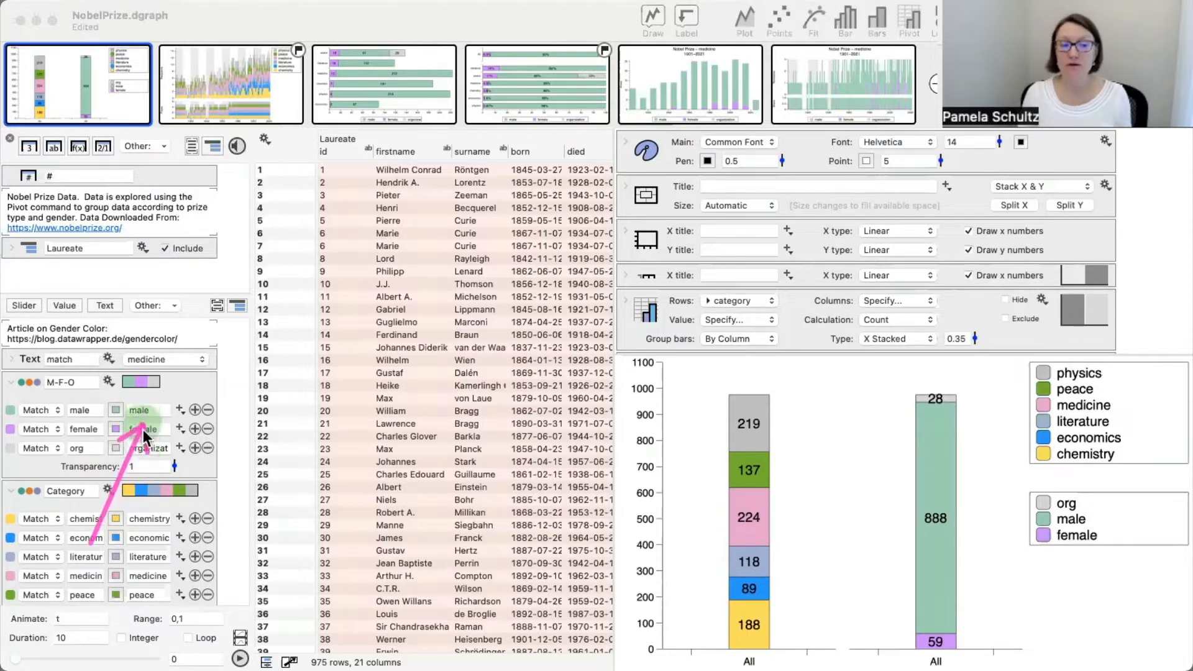
pyautogui.moveTo(144, 448); pyautogui.dragTo(137, 450)
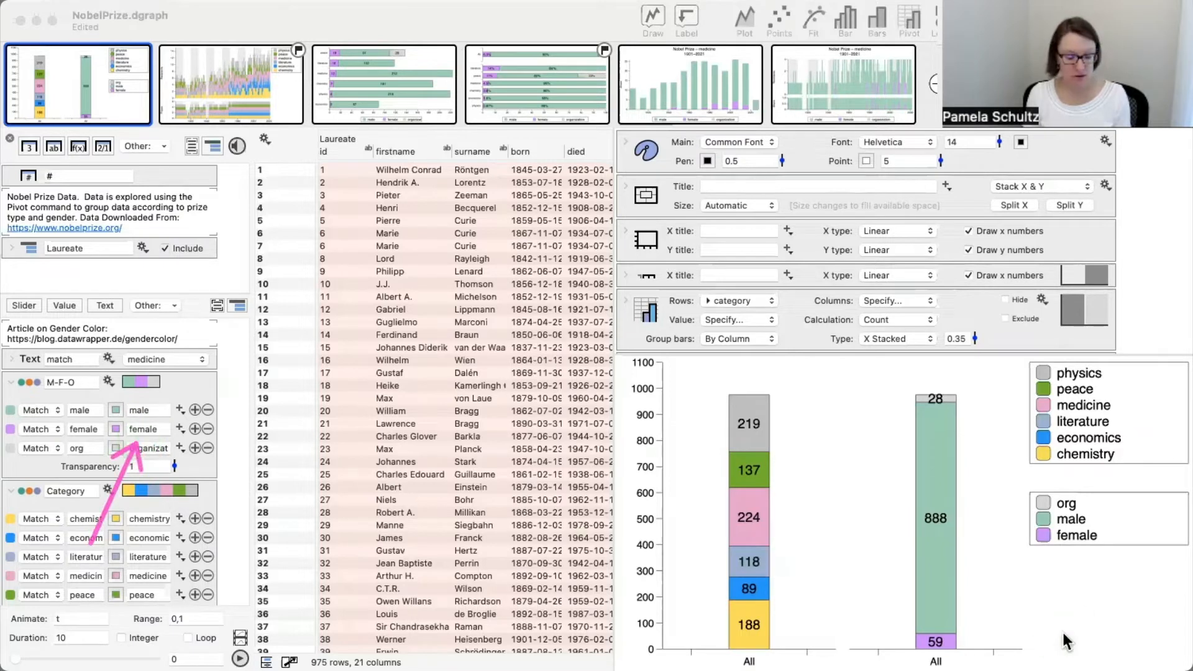
pyautogui.moveTo(1060, 629)
pyautogui.mouseDown()
pyautogui.moveTo(1064, 509)
pyautogui.moveTo(1057, 559)
pyautogui.mouseUp()
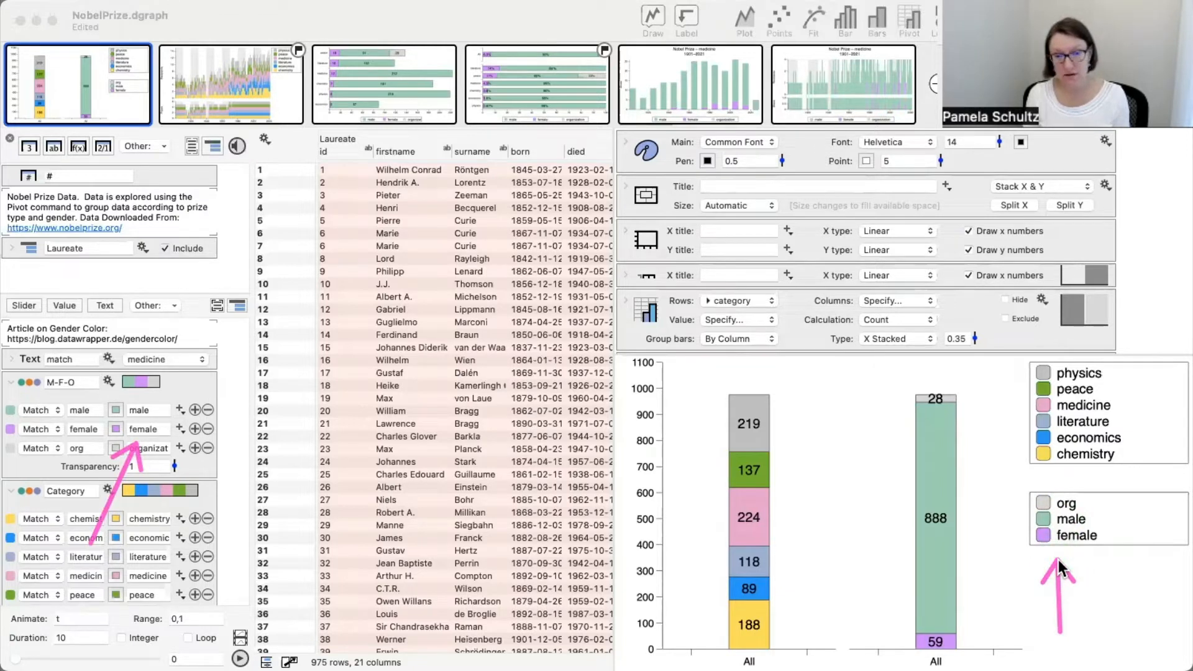
# Select the label text of the org entry in the M-F-O scheme, and look over the color scheme entries down to physics
pyautogui.click(145, 448)
pyautogui.doubleClick(128, 447)
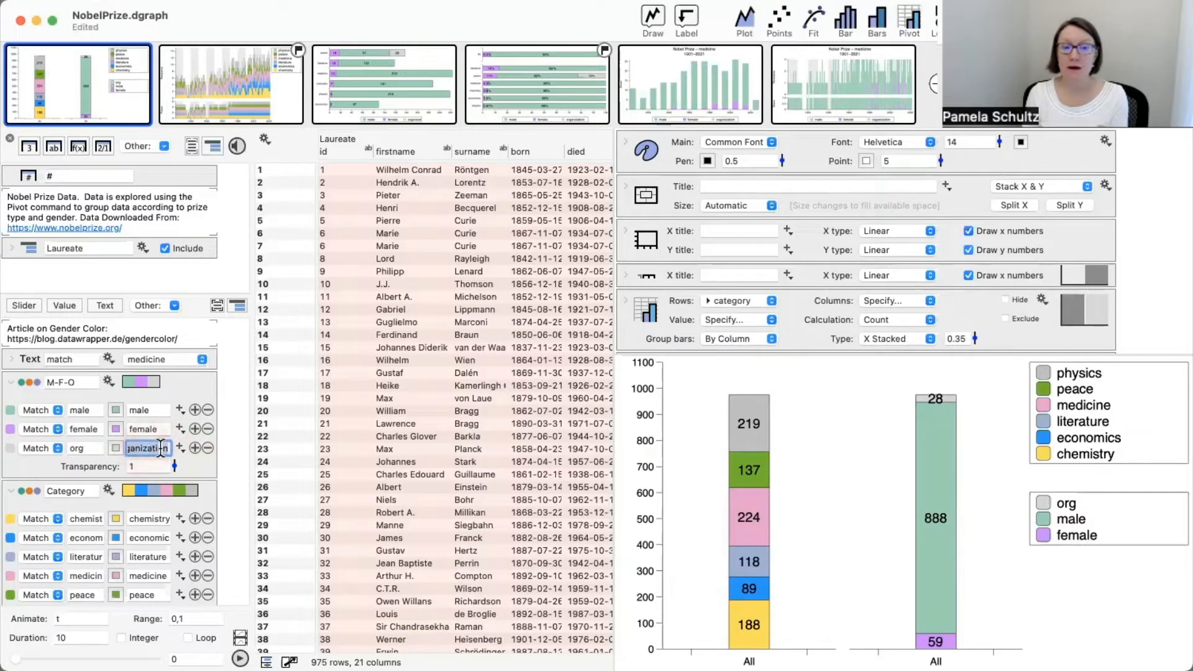
pyautogui.click(206, 463)
pyautogui.scroll(-3, 210, 514)
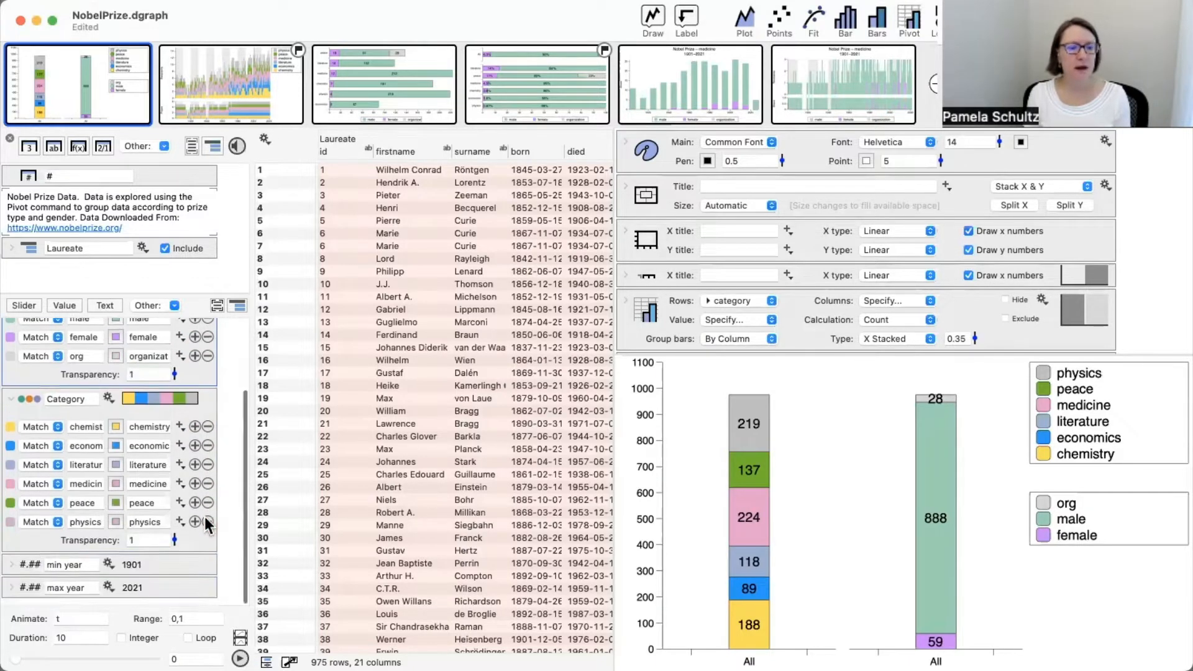
pyautogui.scroll(3, 193, 509)
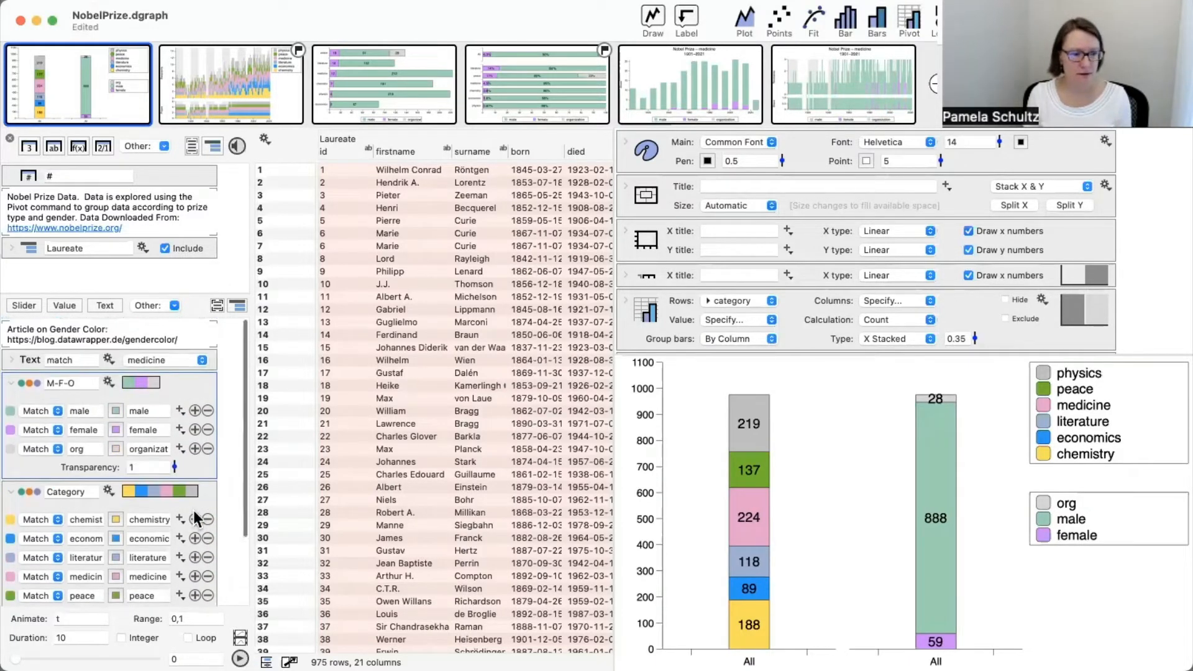
# Open the color picker for the male entry of the M-F-O scheme and browse its palette and spectrum views
pyautogui.click(116, 410)
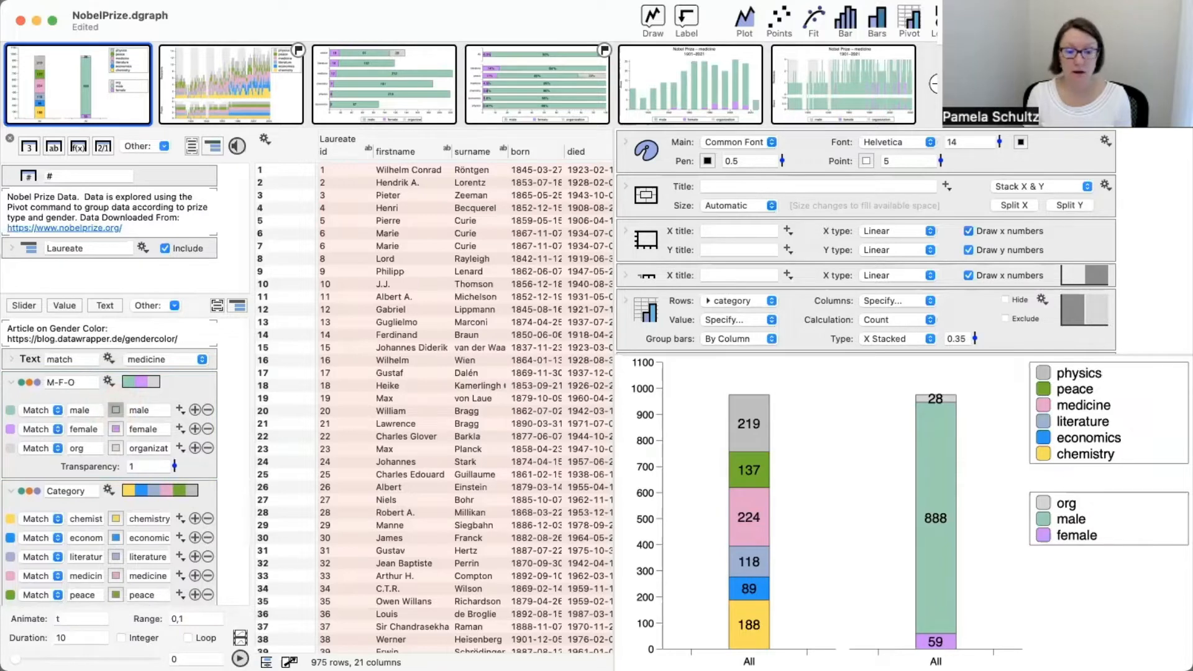
pyautogui.moveTo(1188, 59); pyautogui.dragTo(508, 209)
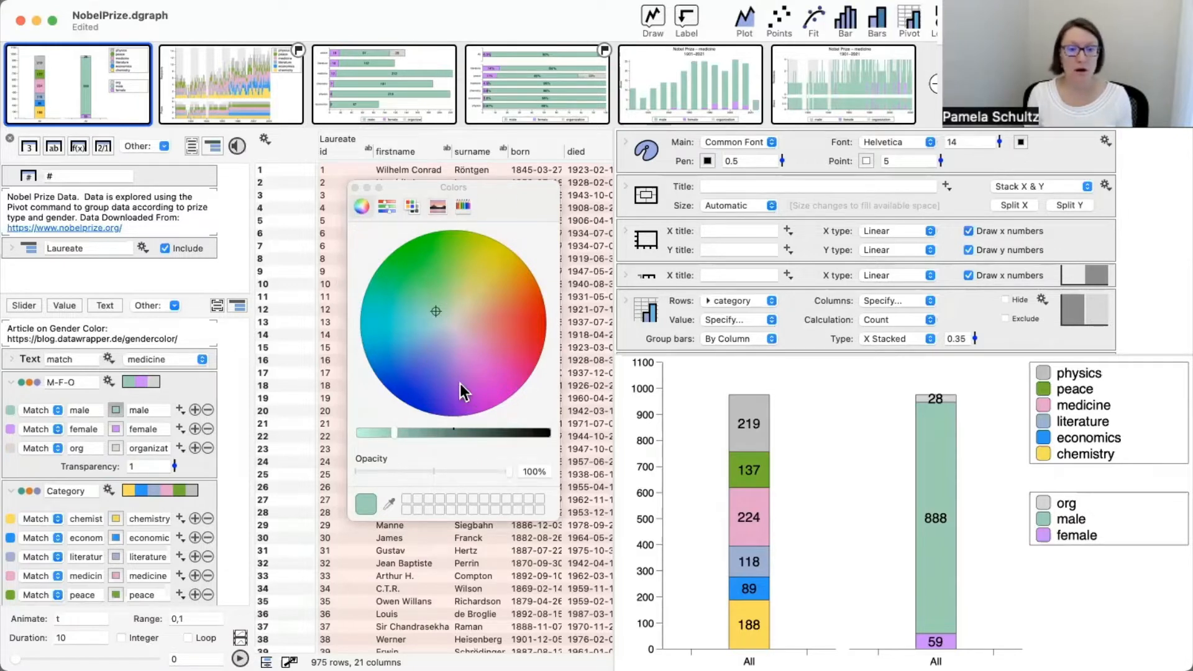
pyautogui.click(412, 206)
pyautogui.click(438, 207)
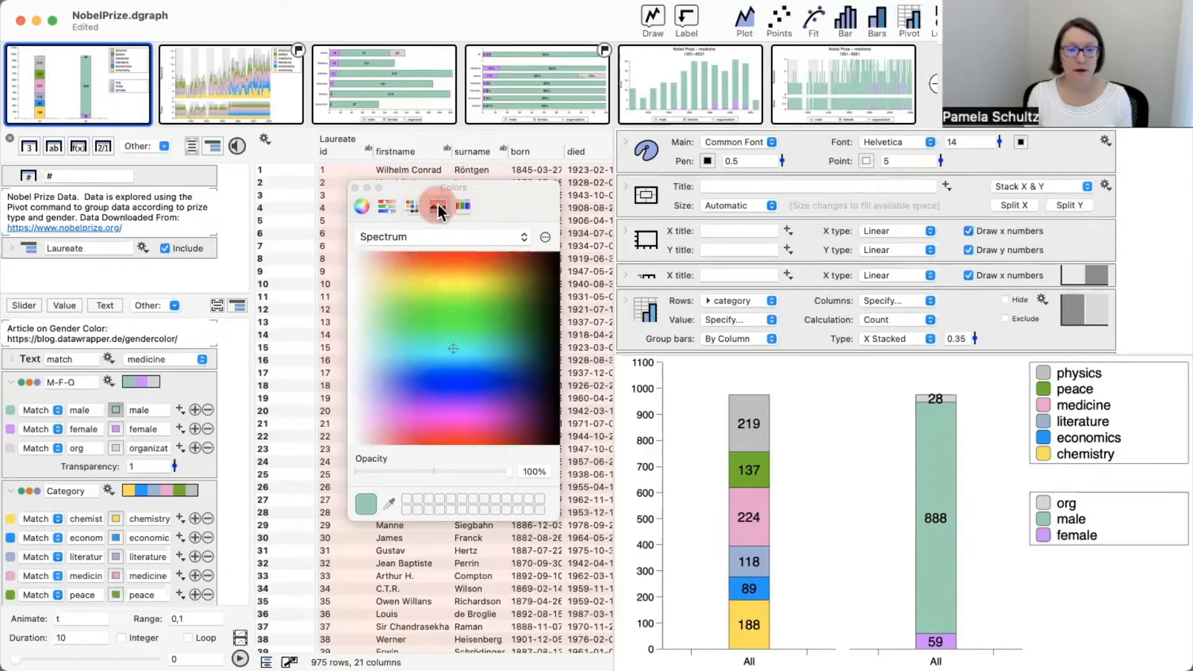
# View the male color in the grayscale, CMYK and RGB sliders, and close the color picker
pyautogui.click(386, 205)
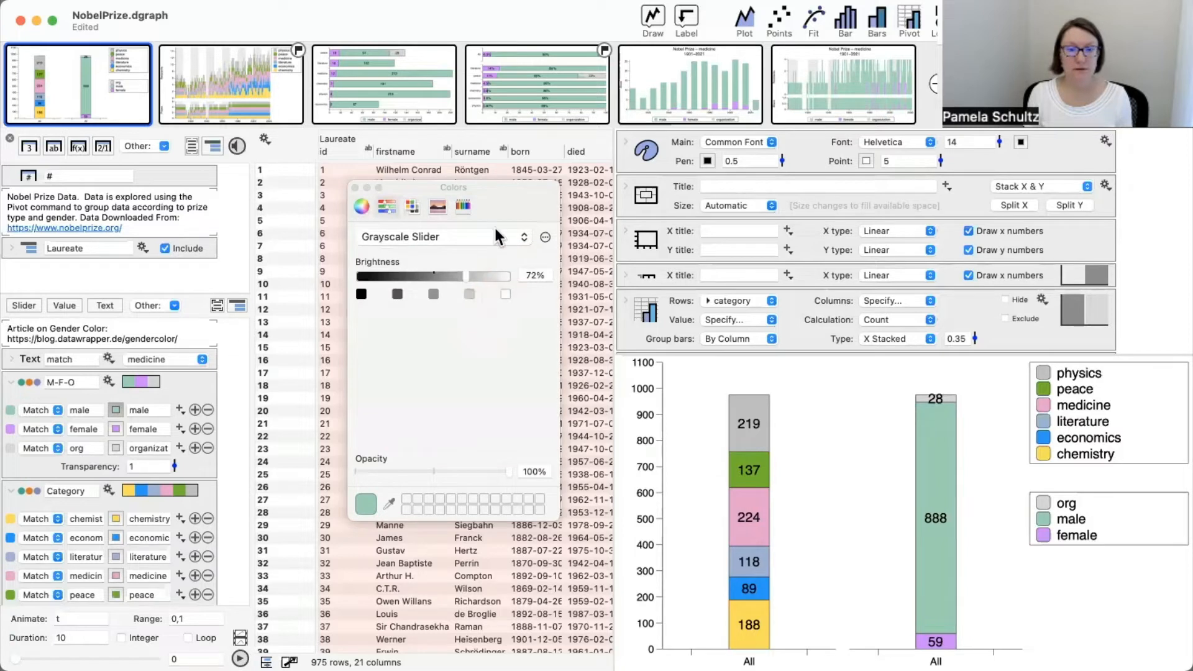
pyautogui.click(472, 239)
pyautogui.click(453, 268)
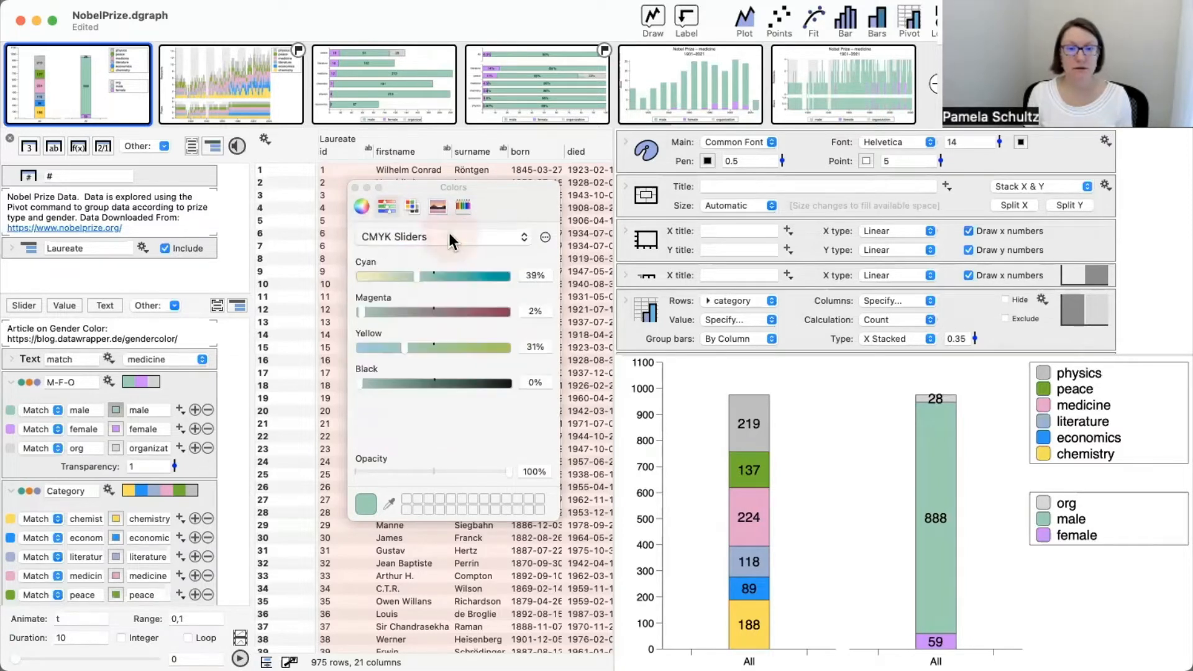
pyautogui.click(448, 233)
pyautogui.click(445, 222)
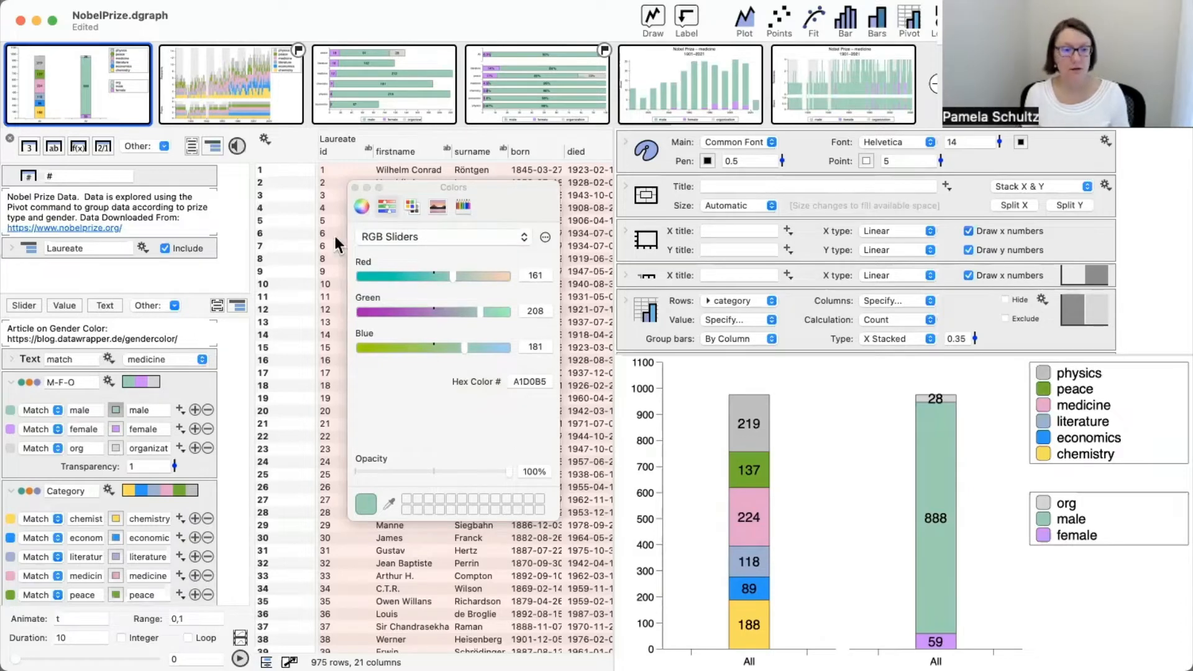
pyautogui.click(350, 183)
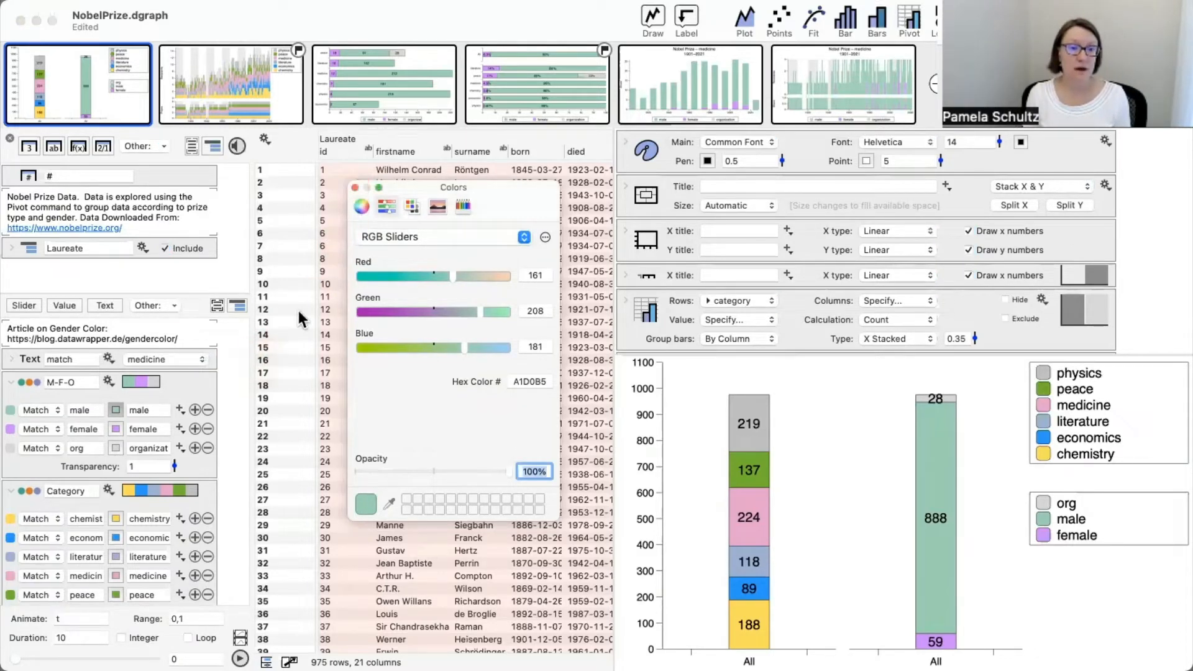
pyautogui.click(355, 187)
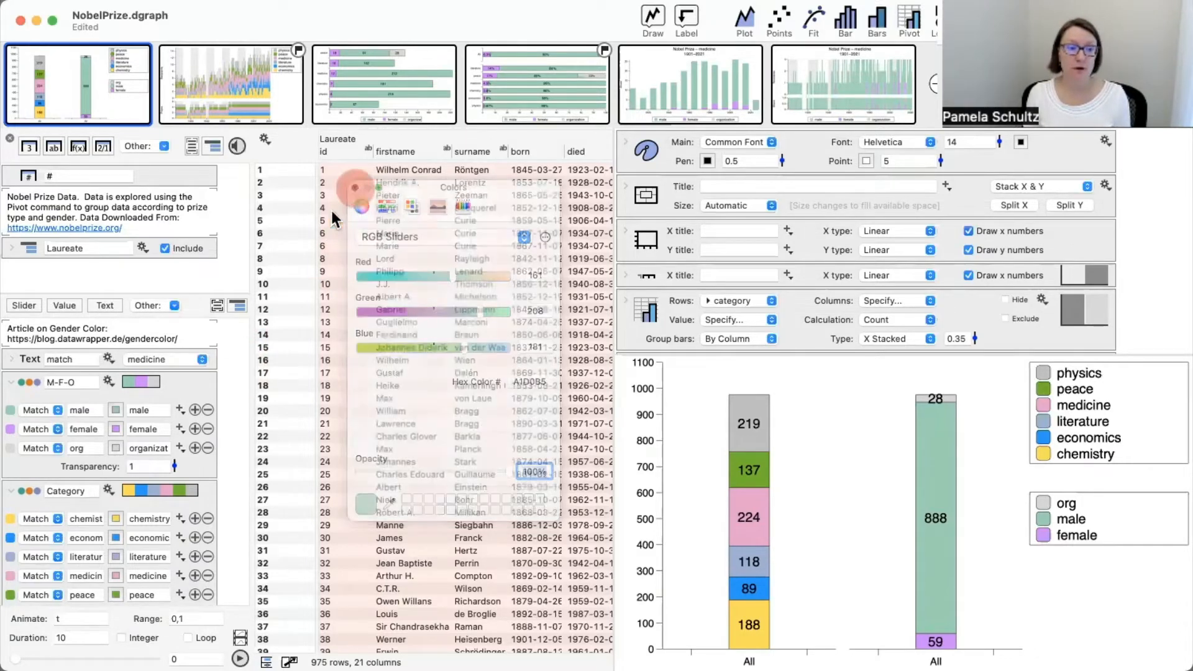
pyautogui.click(188, 340)
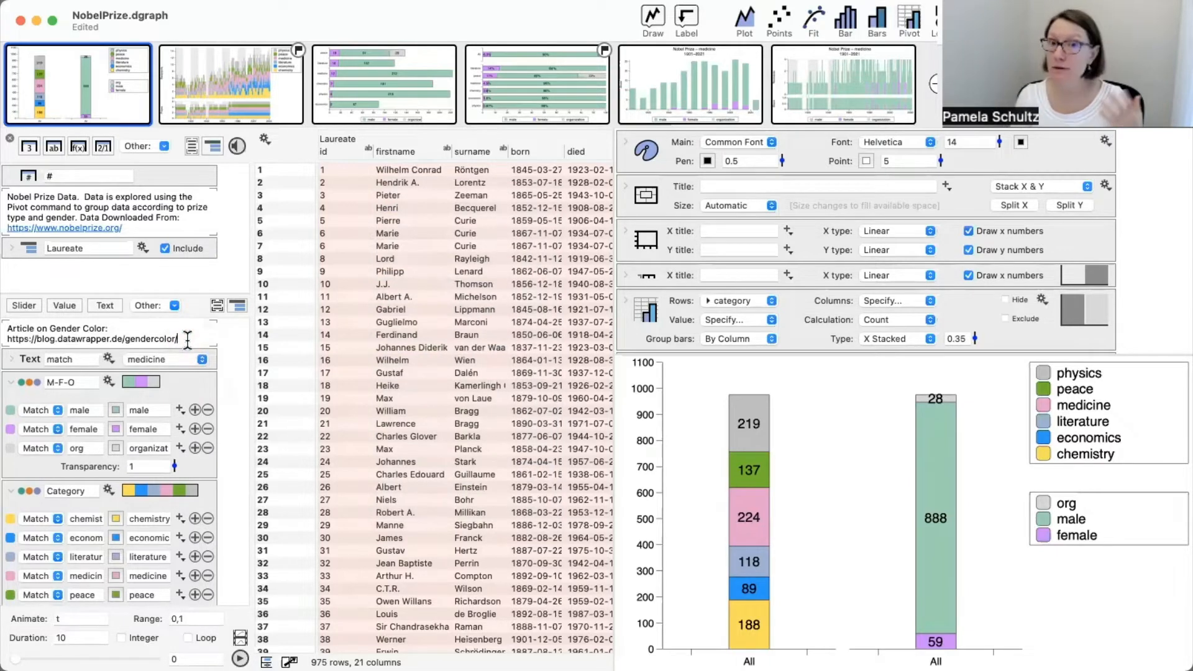
pyautogui.press('Return')
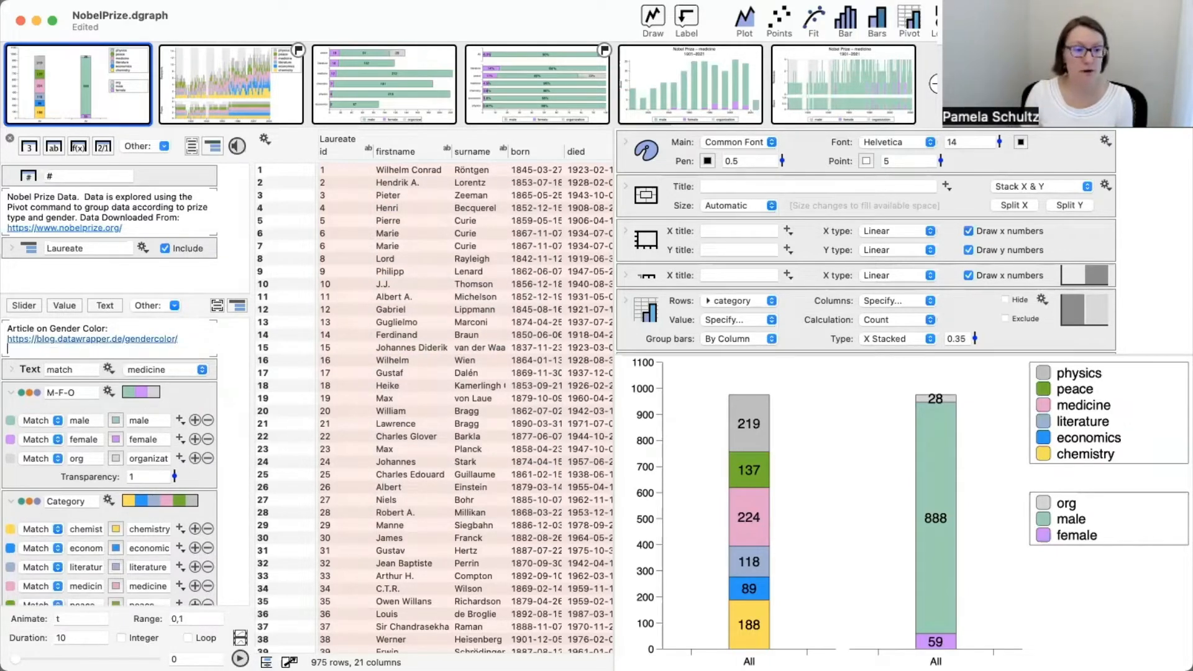
pyautogui.press('BackSpace')
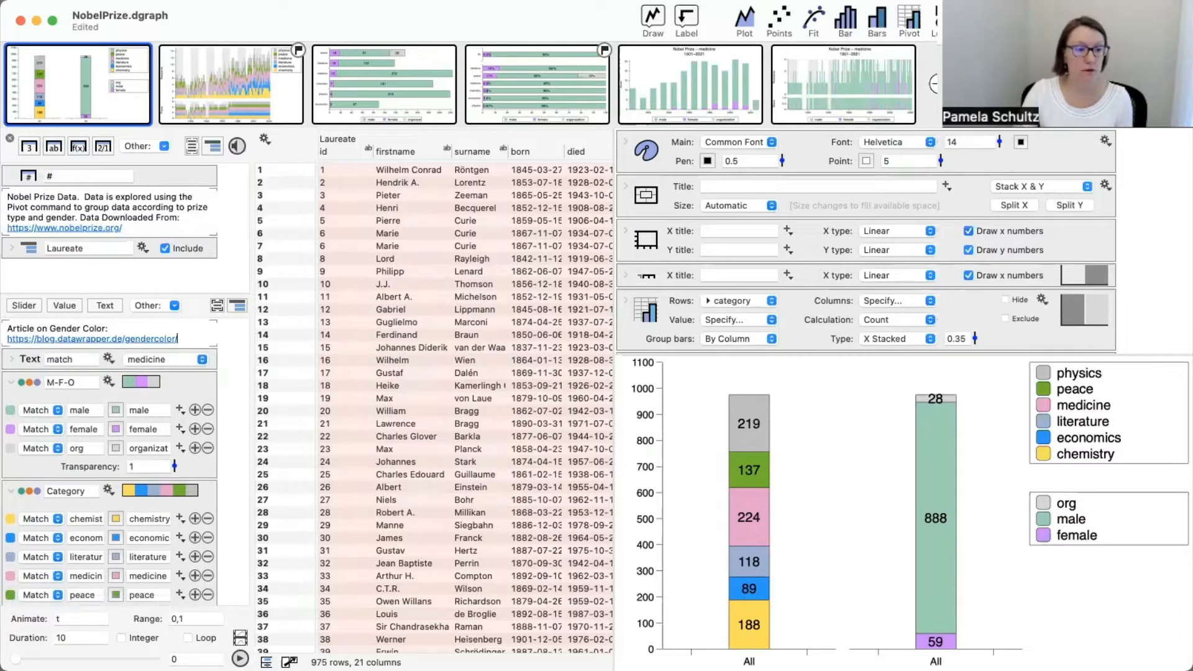
pyautogui.click(50, 342)
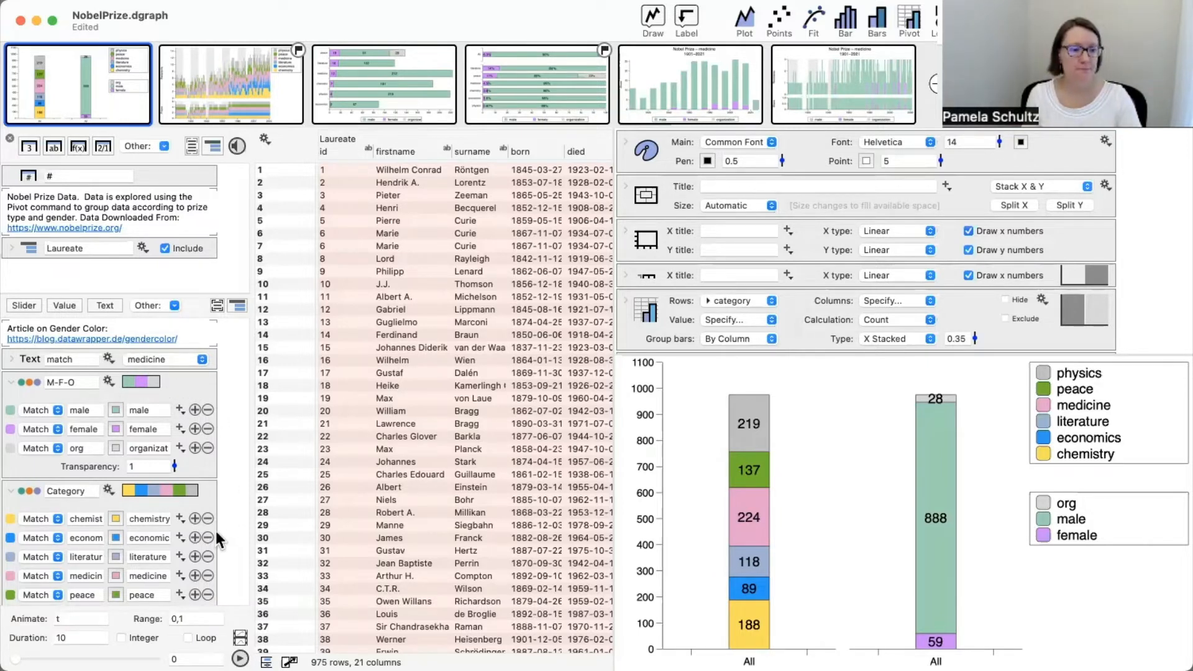
# Look over the Category color scheme entries and browse the color suggestions available for that scheme
pyautogui.scroll(-3, 215, 530)
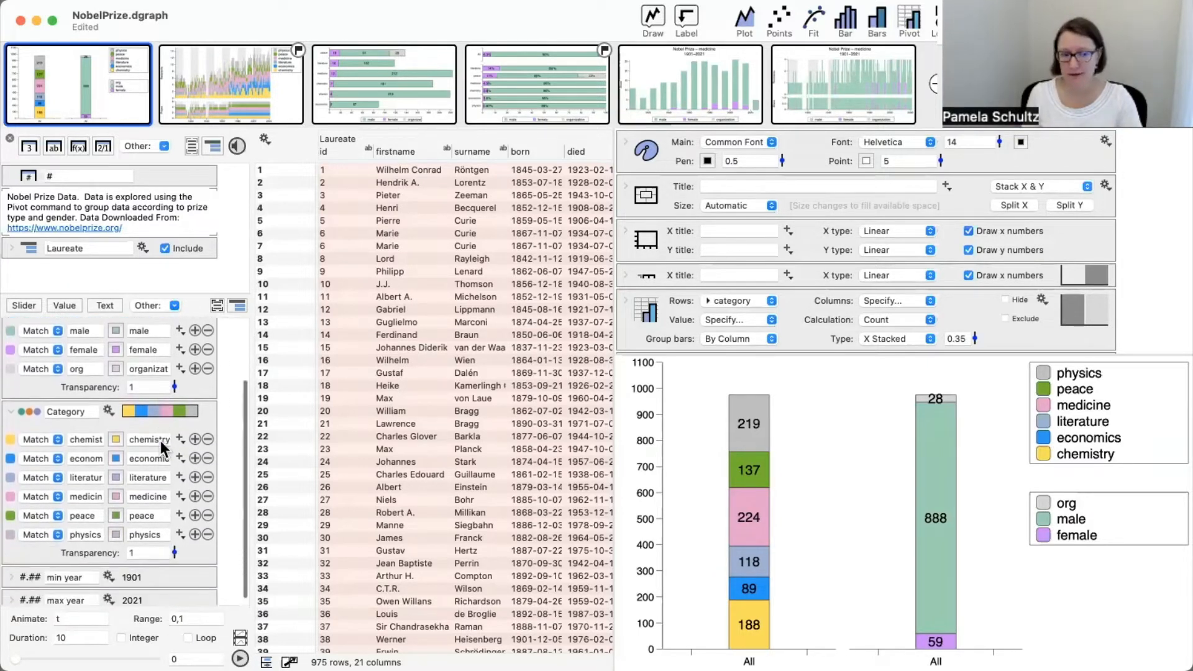
pyautogui.scroll(-1, 160, 442)
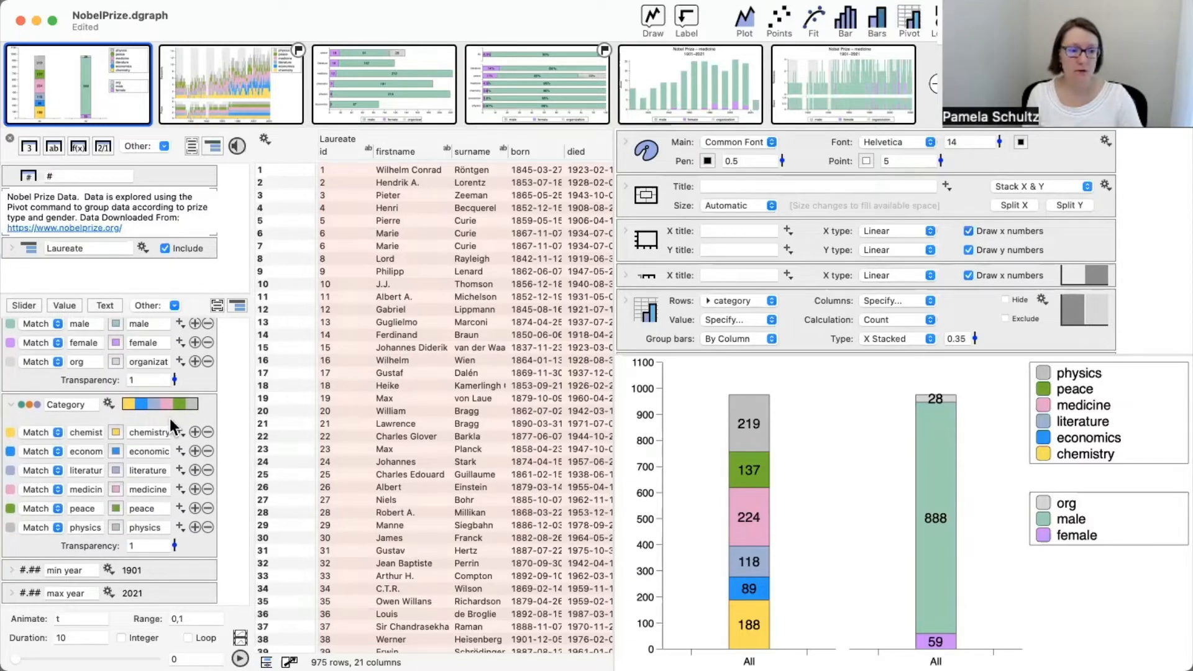
pyautogui.click(107, 405)
pyautogui.moveTo(169, 421)
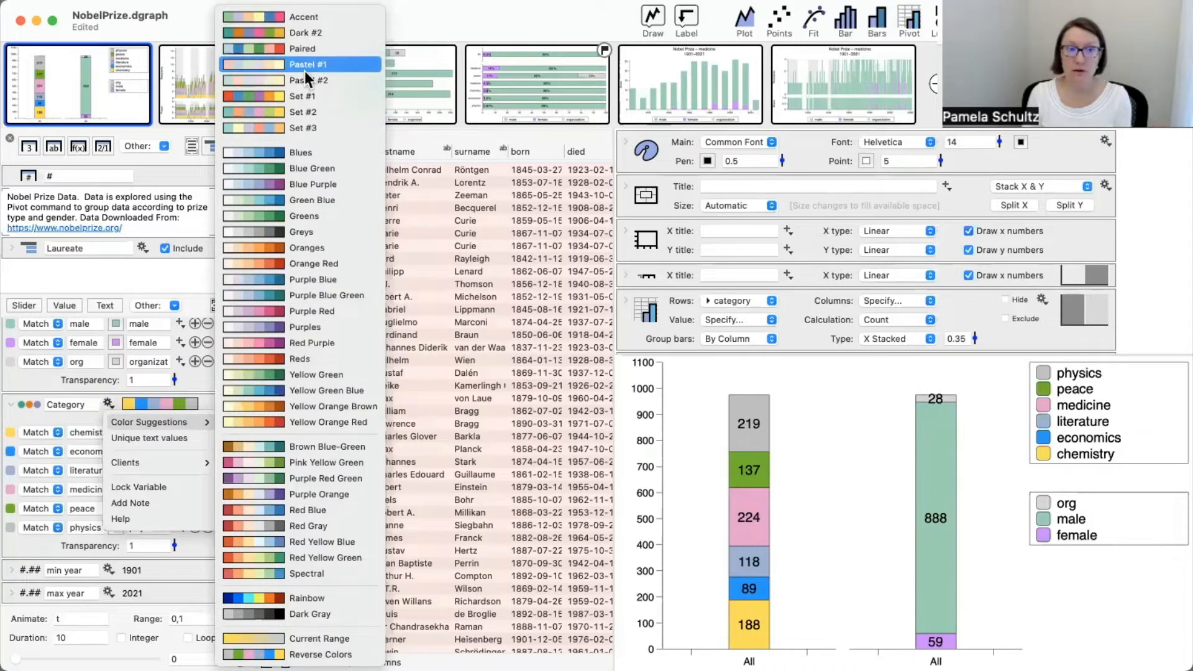
pyautogui.click(73, 417)
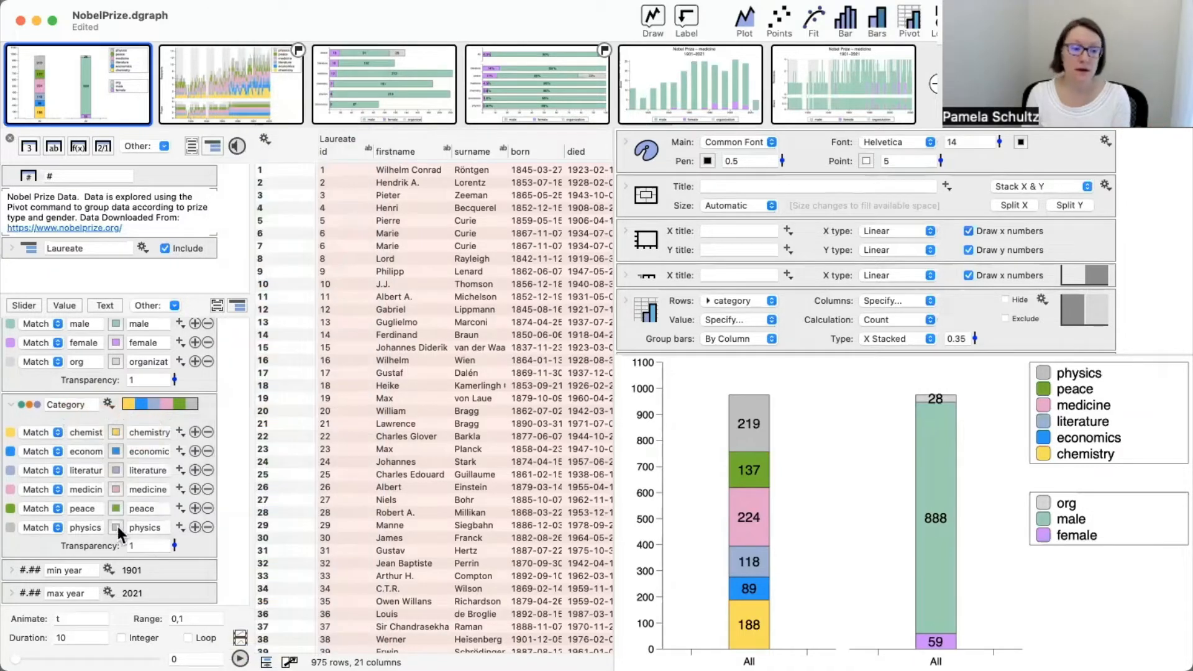
# Collapse the Category and M-F-O color schemes and open the blank graph after the existing ones
pyautogui.click(10, 410)
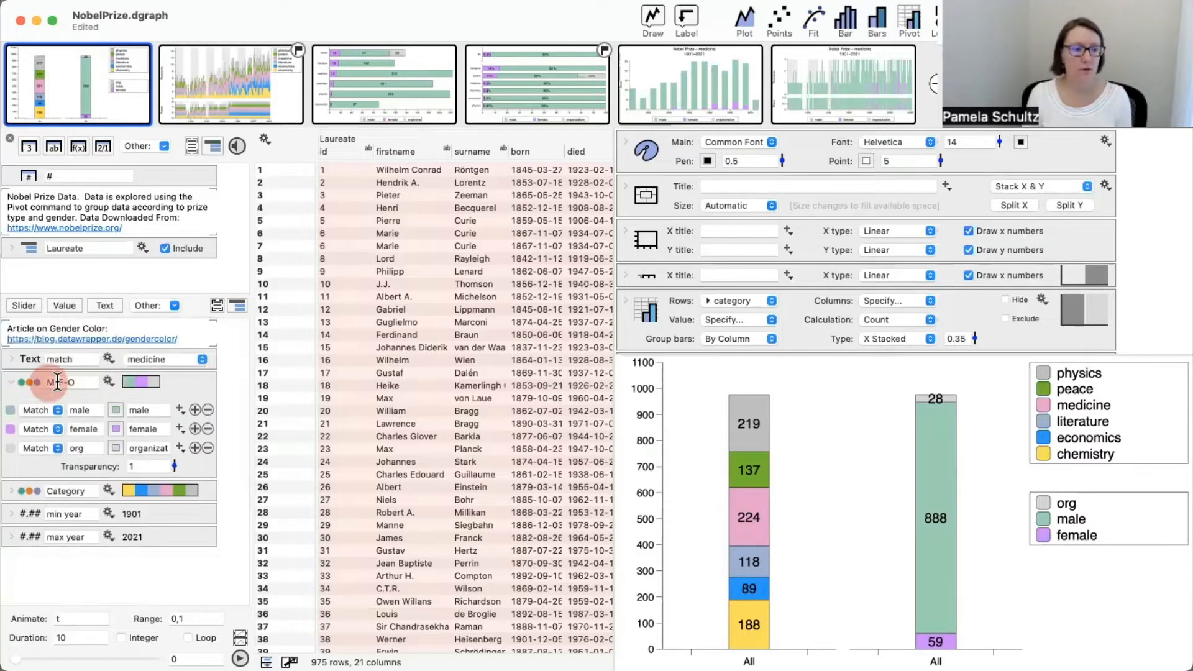
pyautogui.click(11, 382)
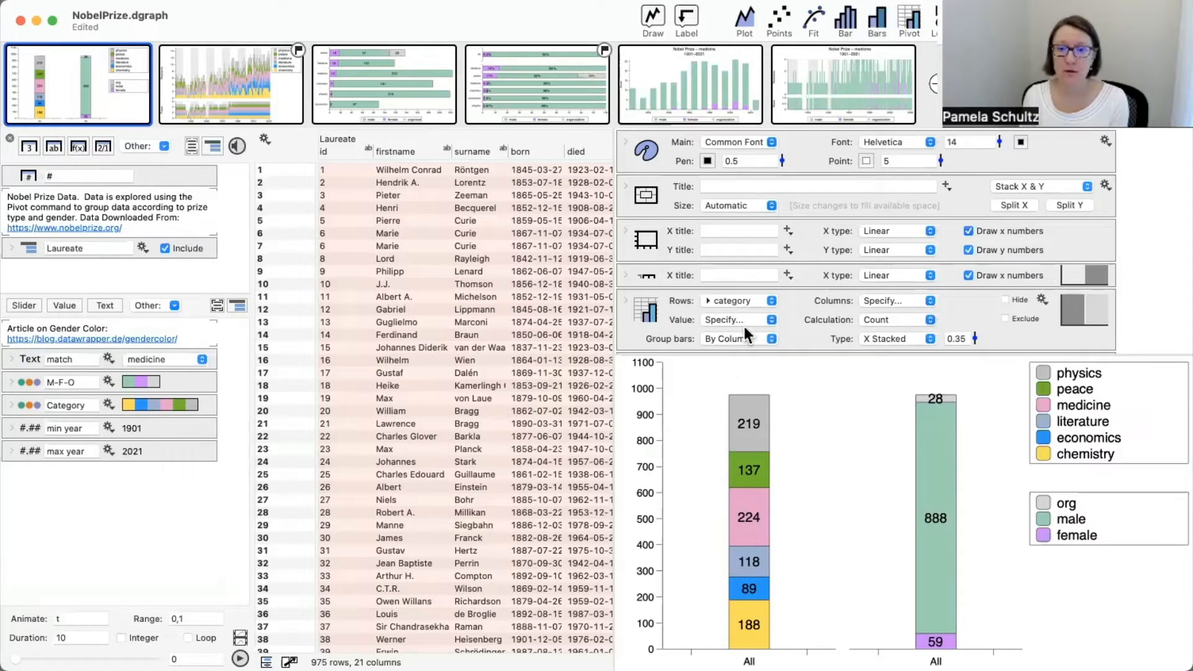
pyautogui.click(935, 84)
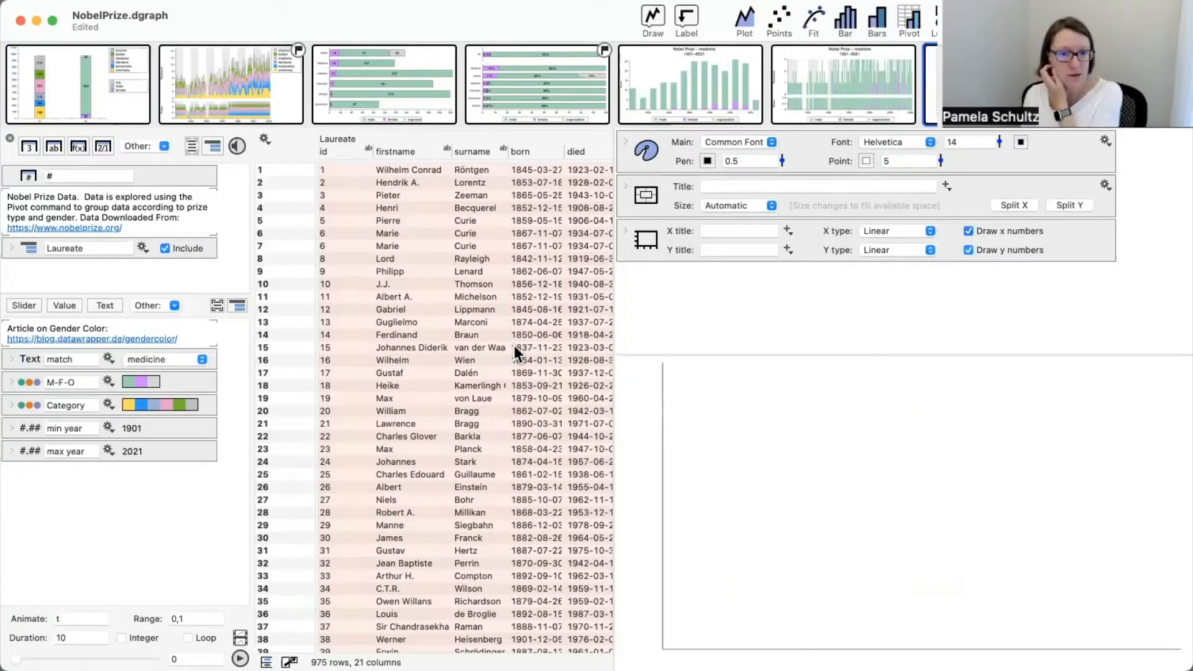
# Hide the data and variable lists to widen the Laureate table, and bring its gender, year and category columns into view
pyautogui.hscroll(15, 476, 414)
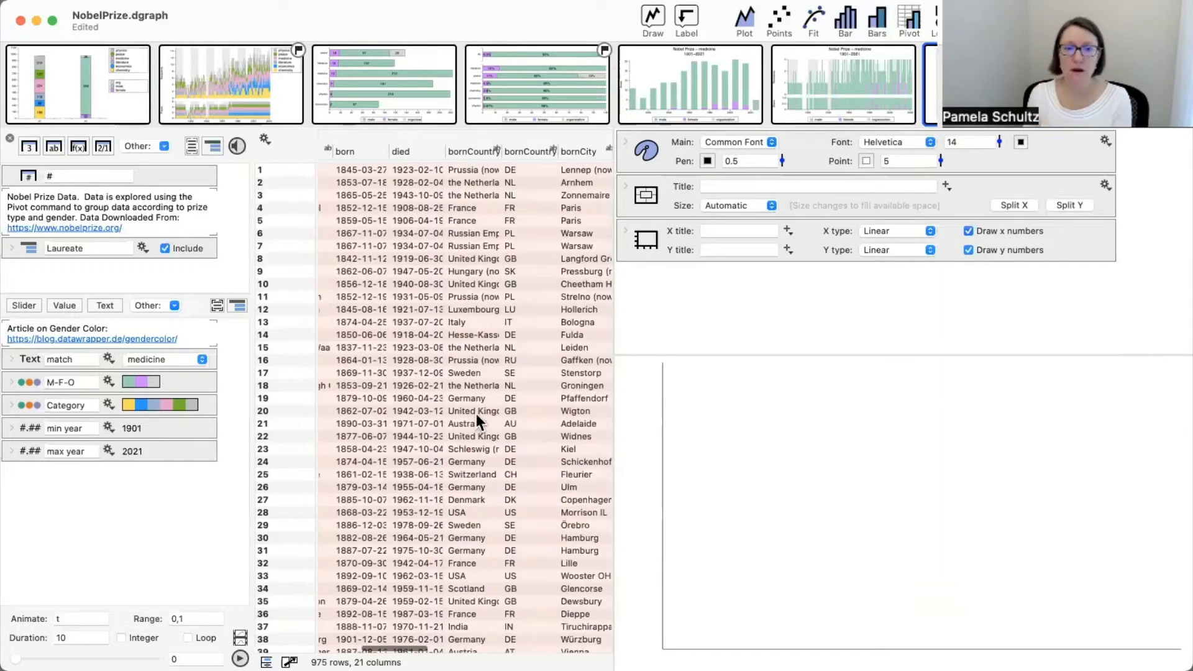
pyautogui.hscroll(-3, 476, 413)
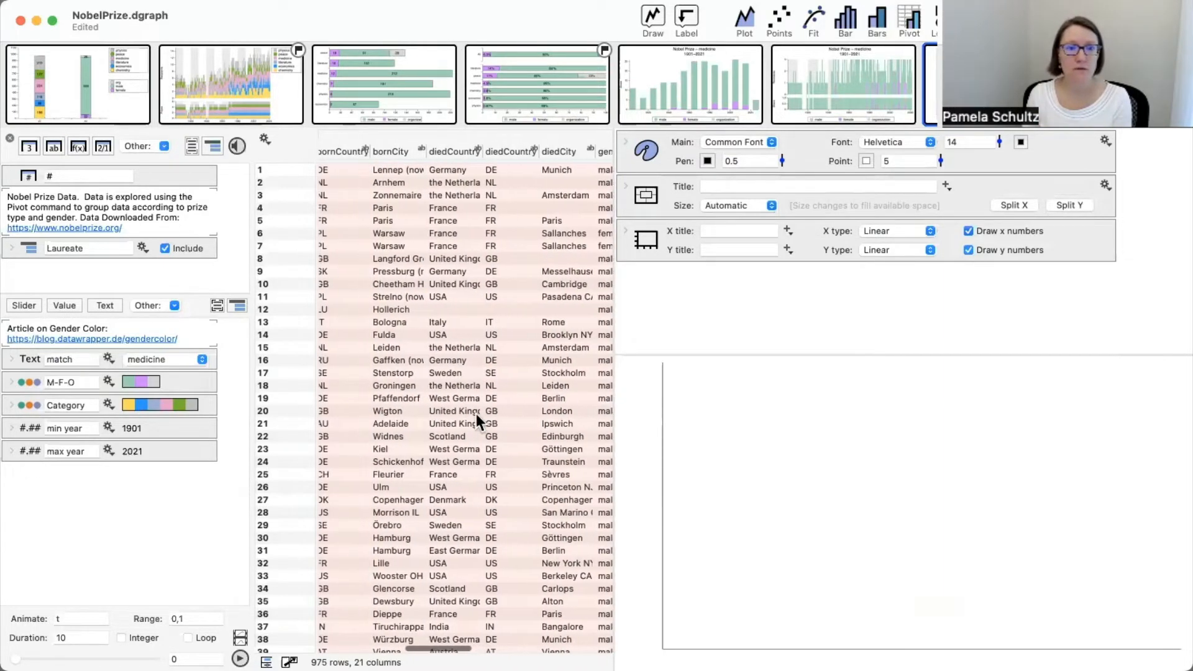
pyautogui.hscroll(-5, 445, 285)
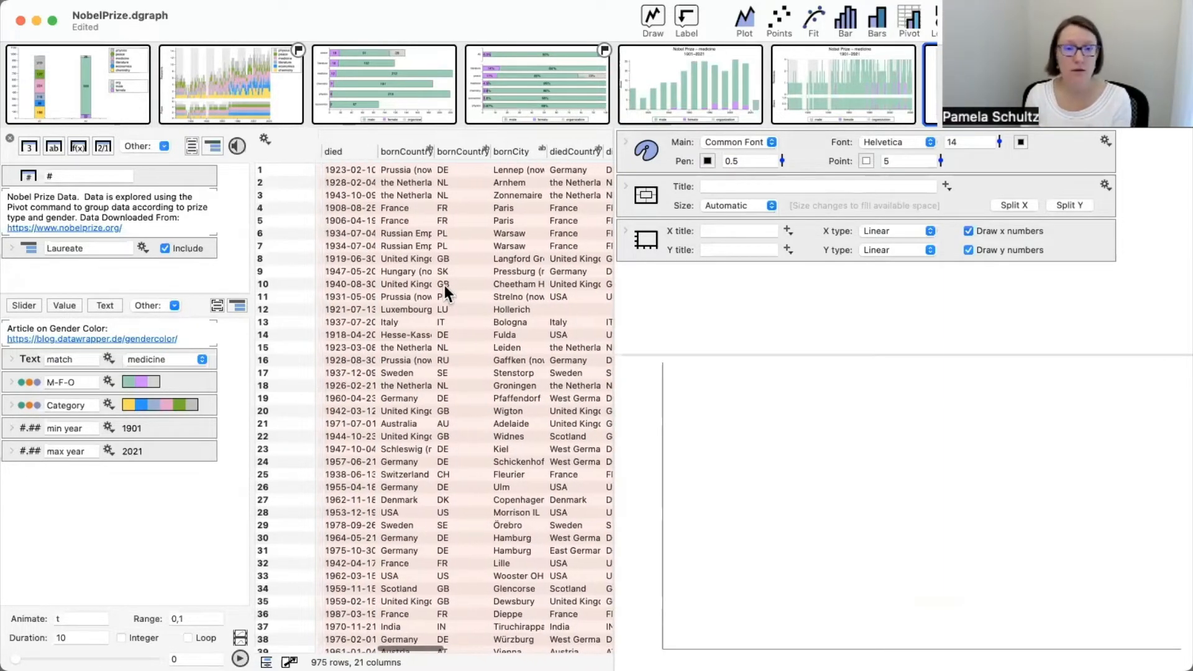
pyautogui.hscroll(8, 445, 285)
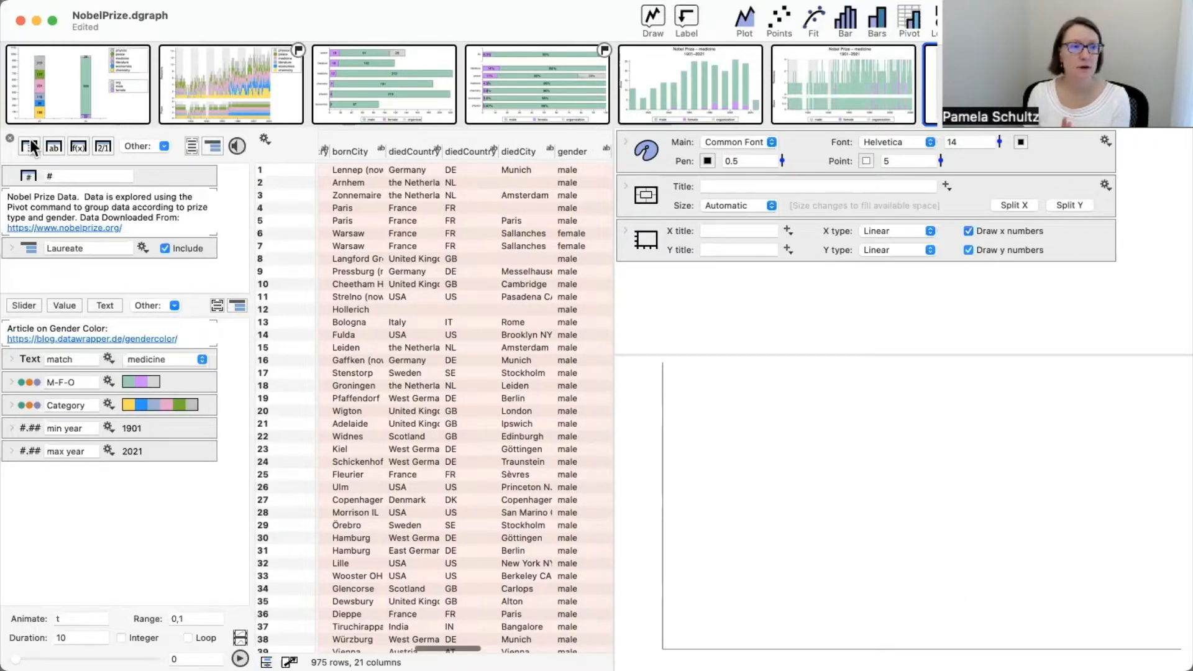
pyautogui.click(10, 138)
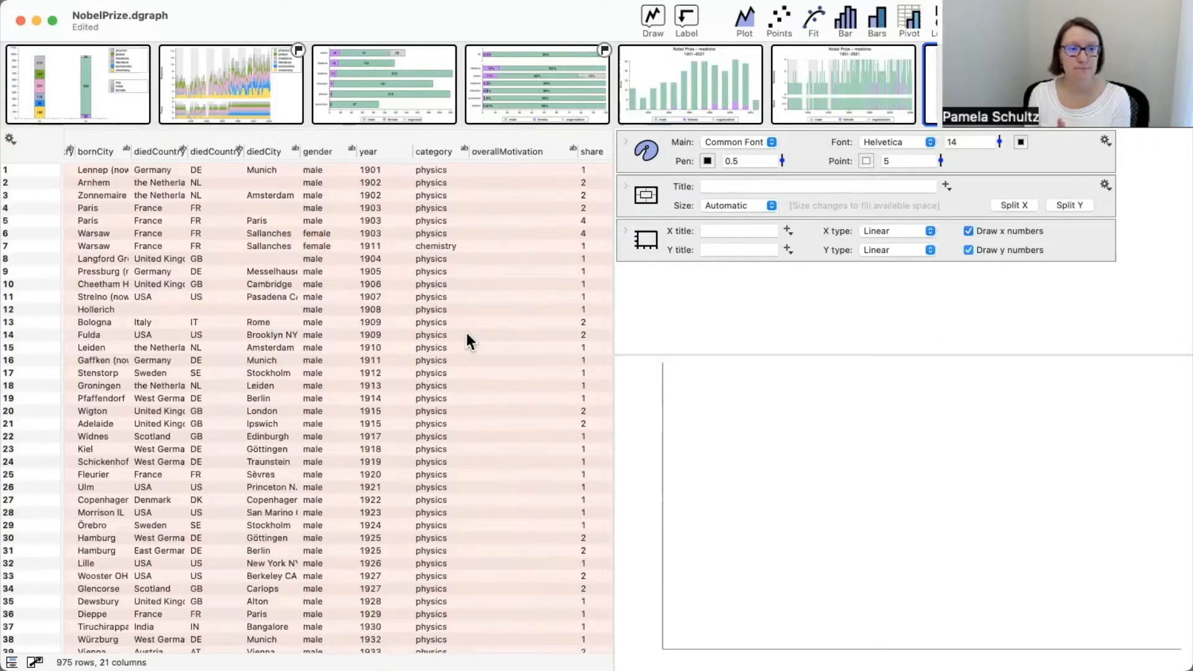
pyautogui.hscroll(-2, 465, 330)
# Create a Pivot bar graph from the category column of the Laureate table
pyautogui.moveTo(457, 98)
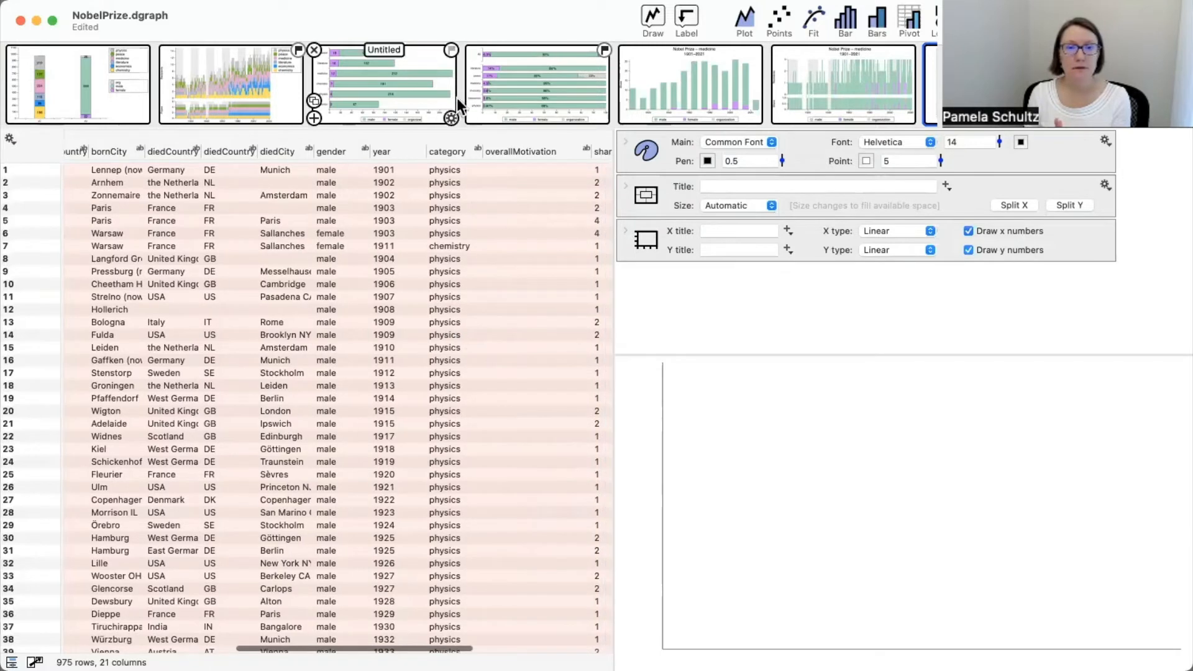
pyautogui.click(471, 238)
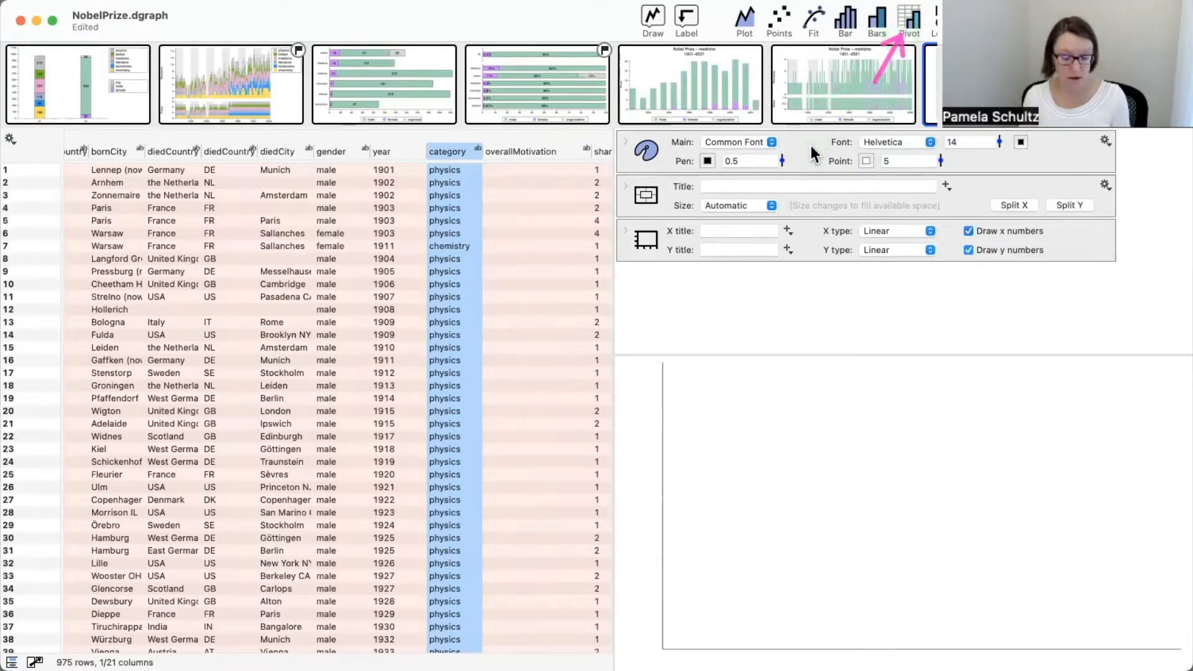
pyautogui.click(516, 192)
pyautogui.click(456, 150)
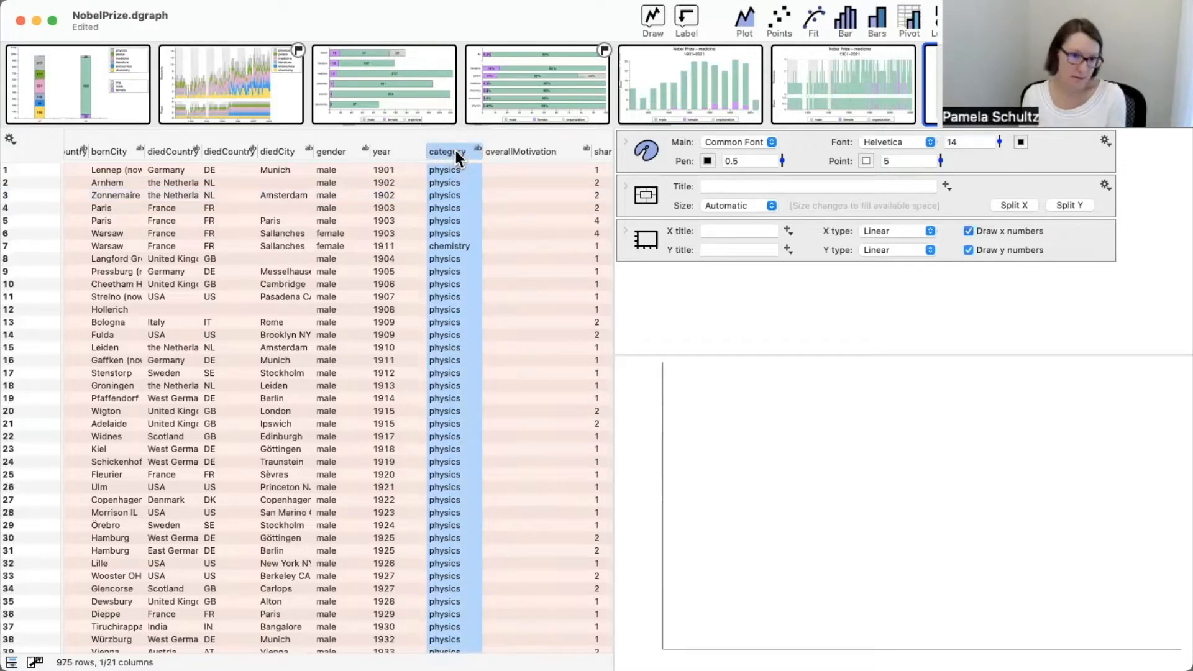
pyautogui.moveTo(904, 46)
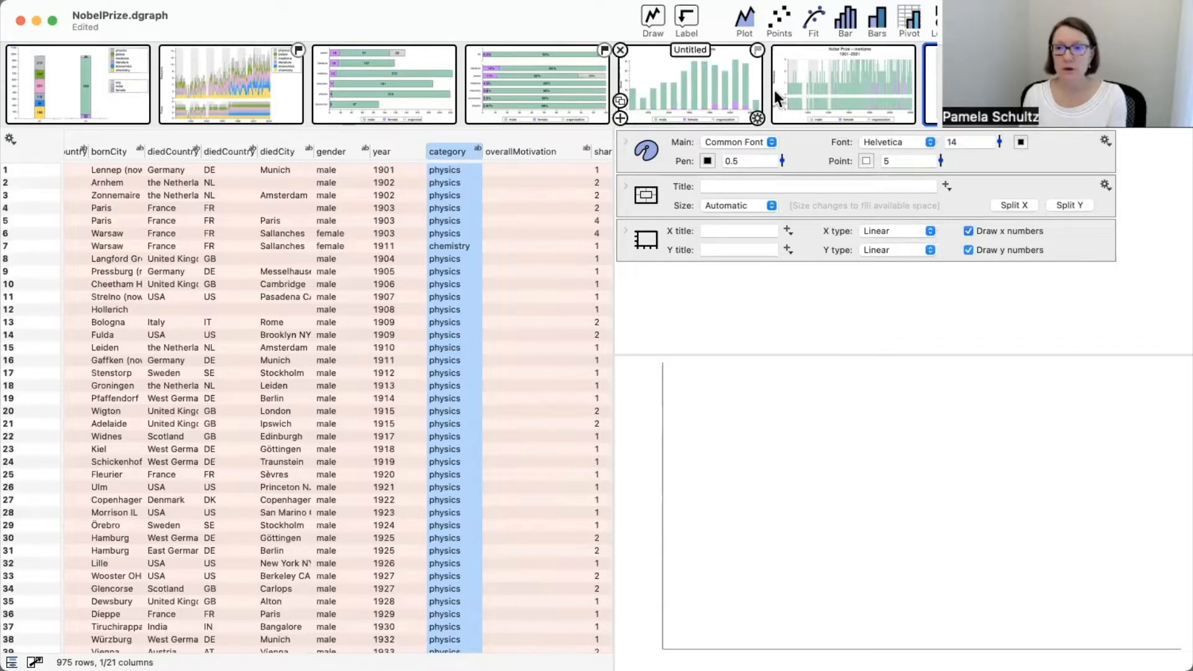
pyautogui.click(908, 17)
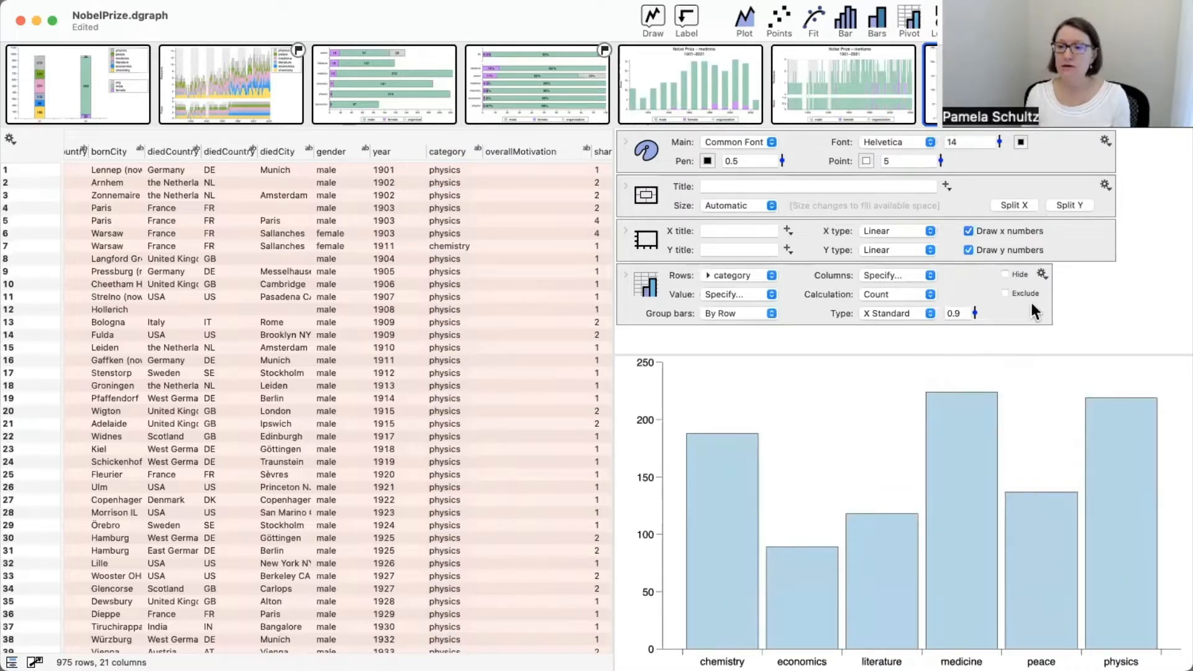
pyautogui.moveTo(986, 288)
pyautogui.mouseDown()
pyautogui.moveTo(826, 296)
pyautogui.moveTo(906, 296)
pyautogui.mouseUp()
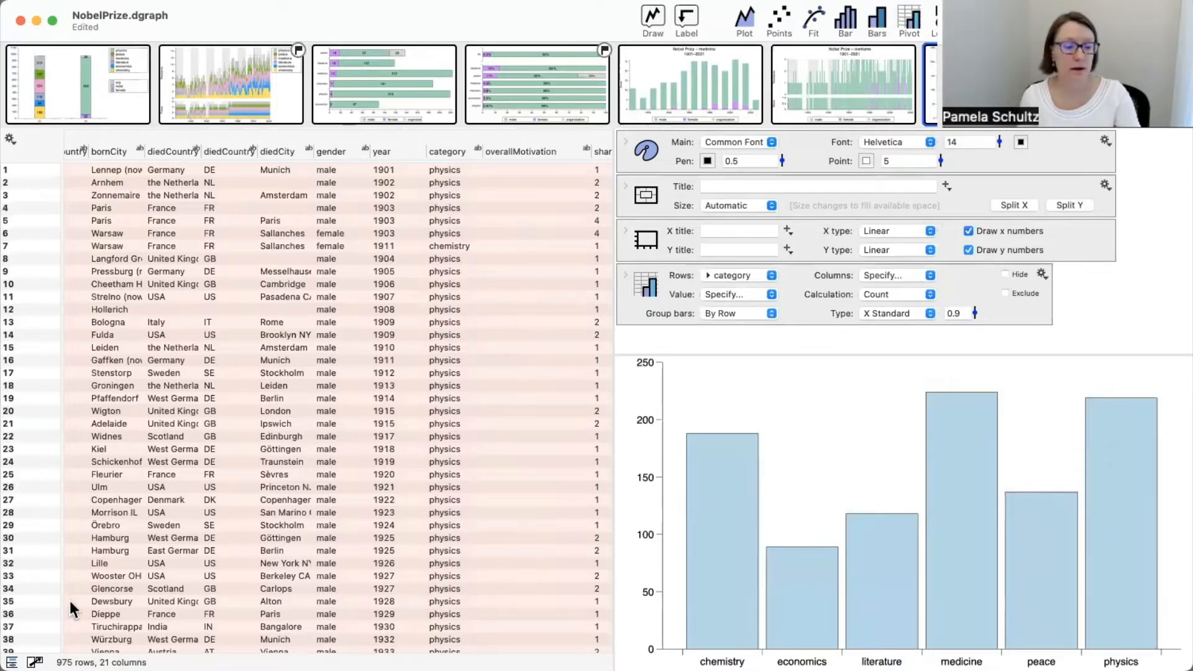
# Rearrange the window to give the graph commands full height, and expand the Pivot command's details to review its summary table
pyautogui.click(34, 661)
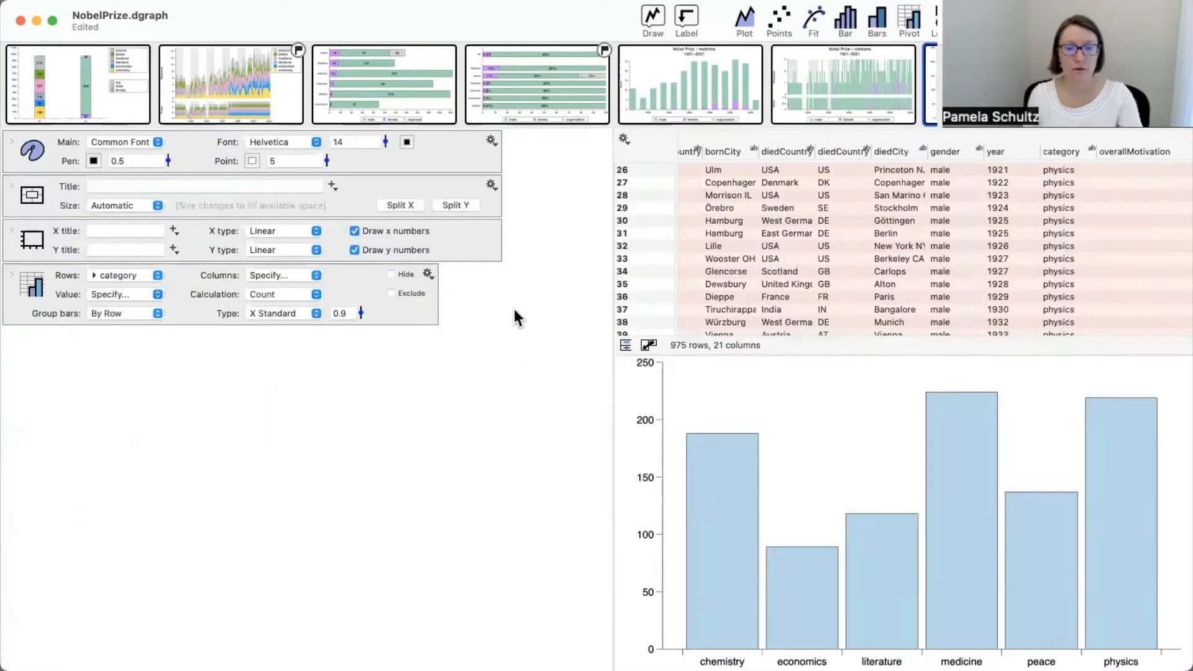
pyautogui.click(11, 278)
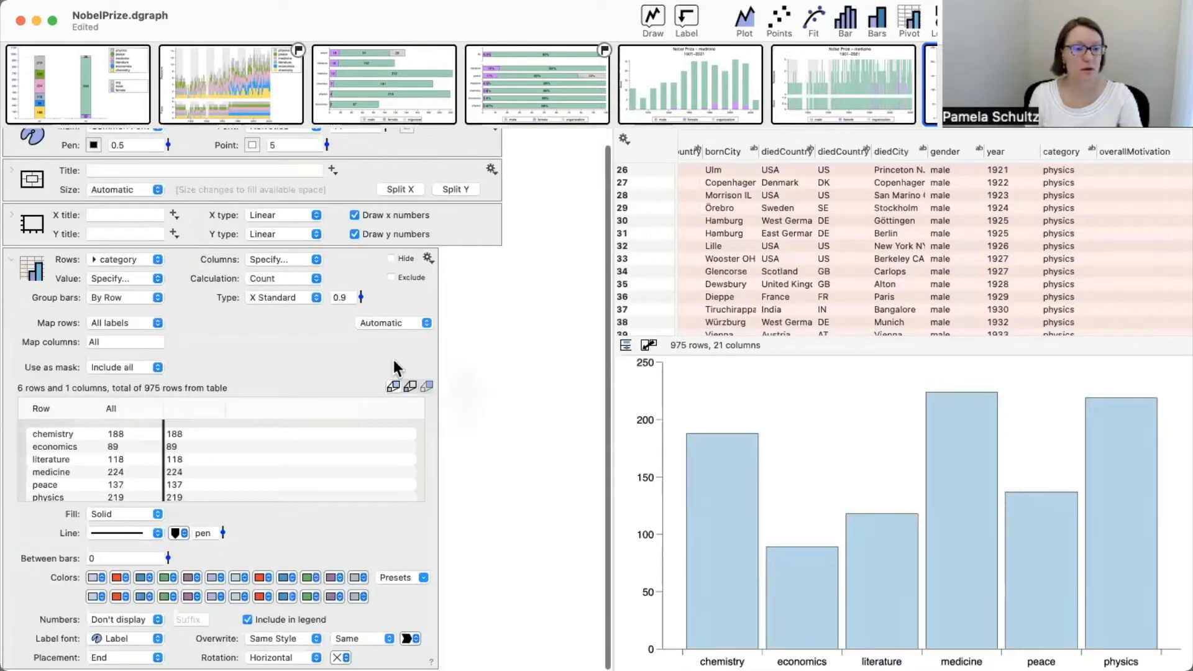
pyautogui.scroll(-2, 147, 454)
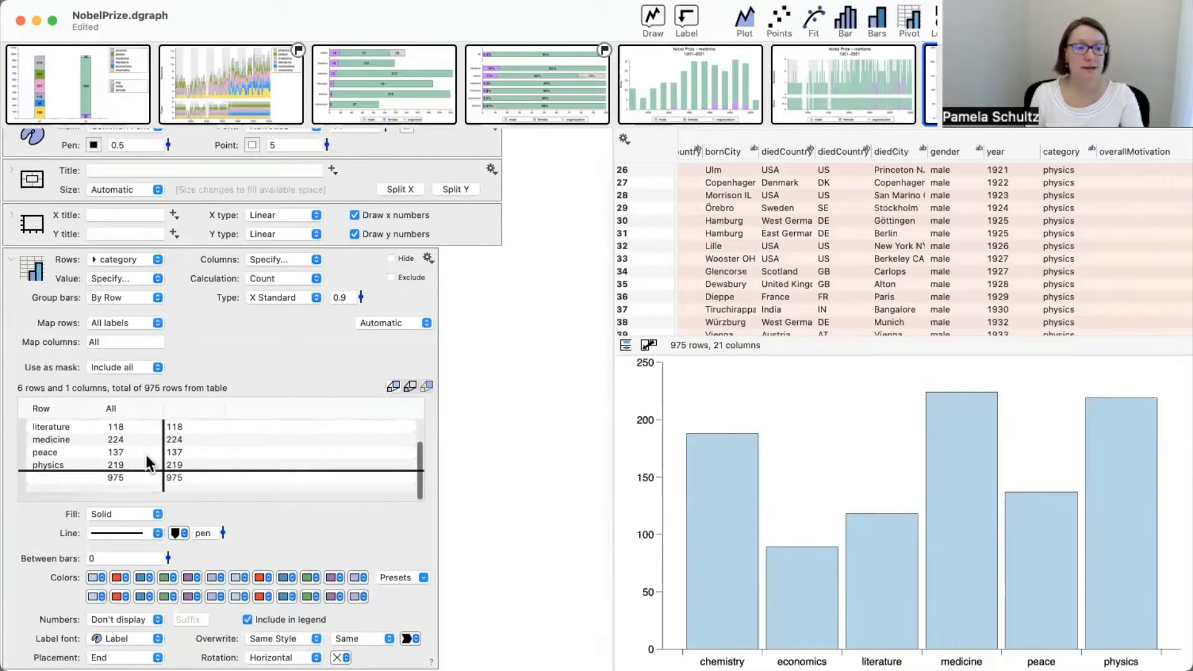
pyautogui.scroll(2, 146, 455)
pyautogui.scroll(-1, 147, 454)
pyautogui.scroll(1, 147, 455)
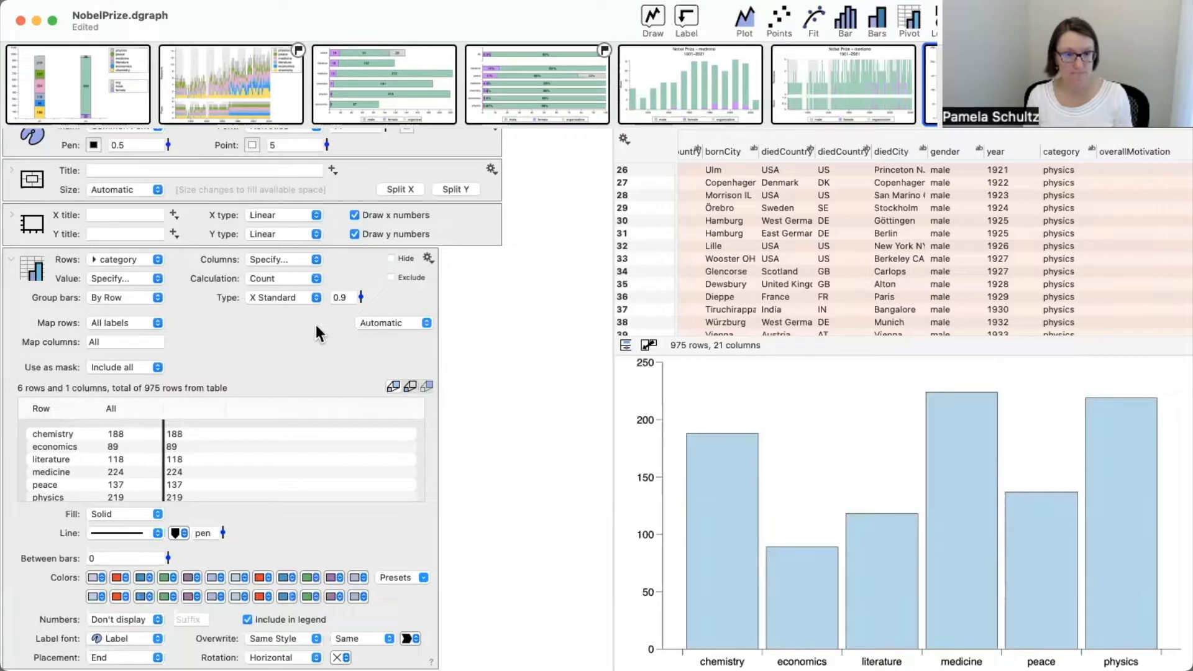
# Sort the category bars in Increasing order and display their numbers with 2 digits
pyautogui.click(392, 323)
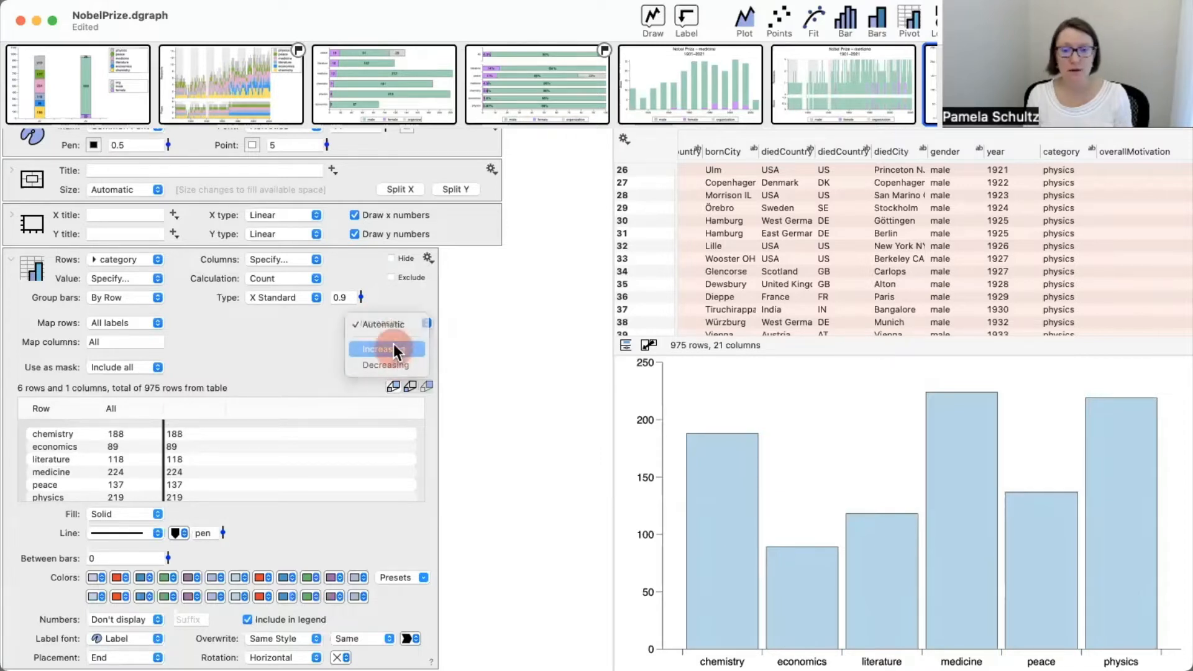
pyautogui.click(393, 349)
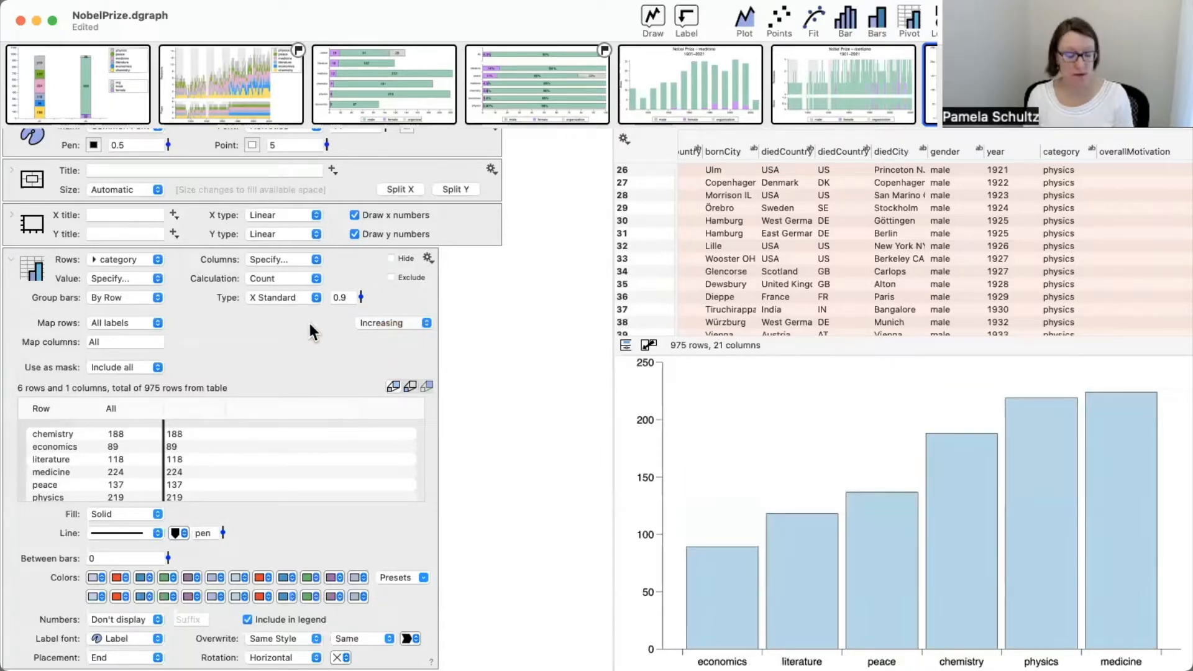
pyautogui.moveTo(224, 325); pyautogui.dragTo(336, 324)
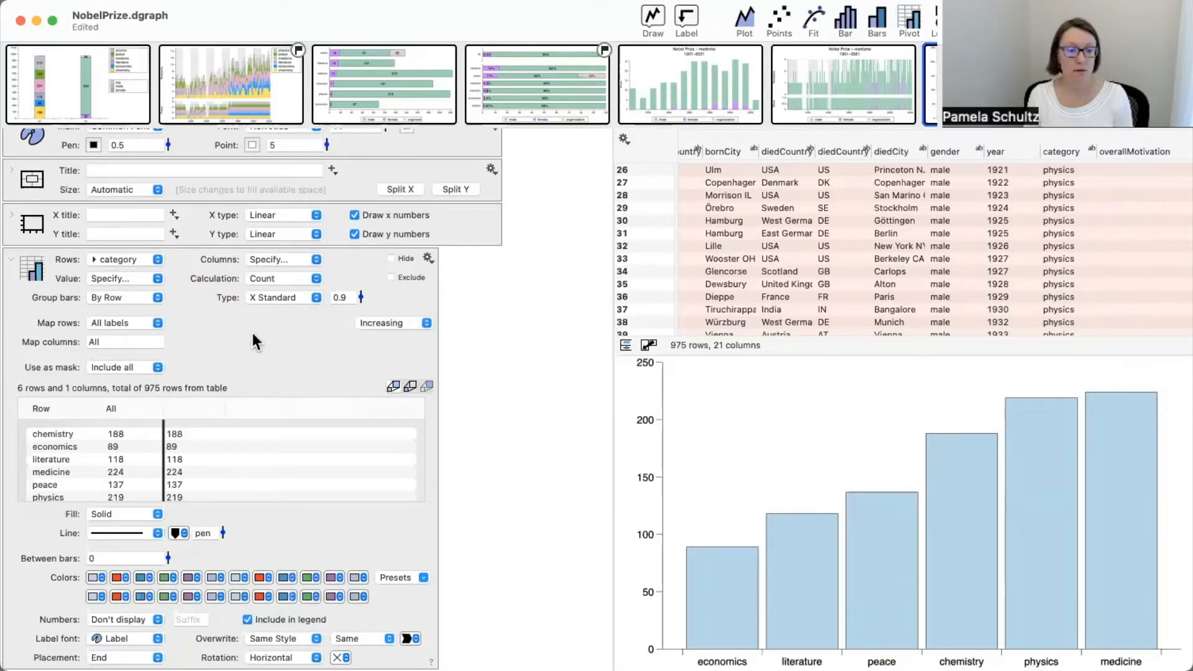
pyautogui.click(111, 617)
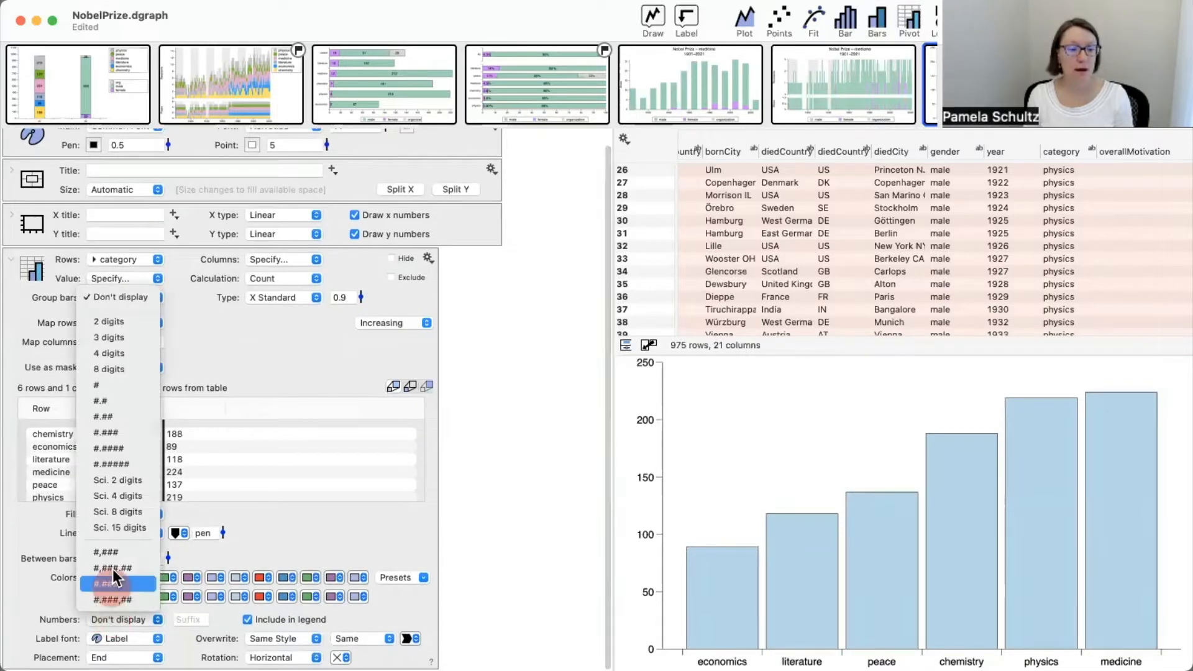
pyautogui.click(109, 315)
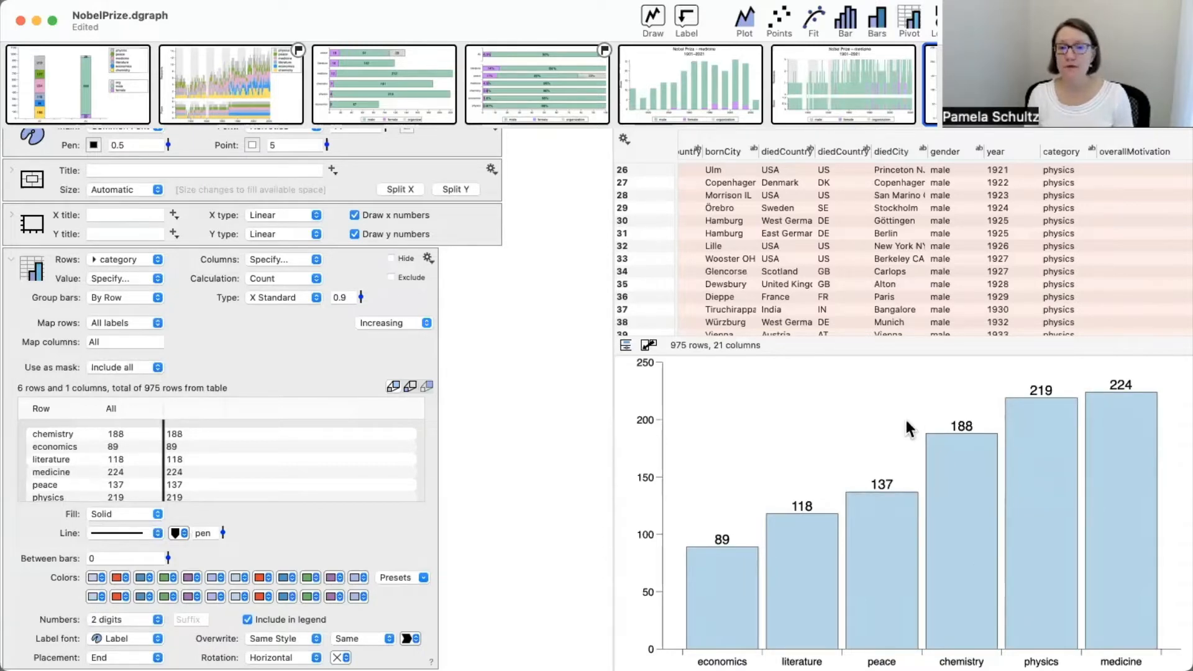
# Try the X Stacked type on the category bars, using the first graph's stacked bars as reference, and restore X Standard
pyautogui.click(62, 76)
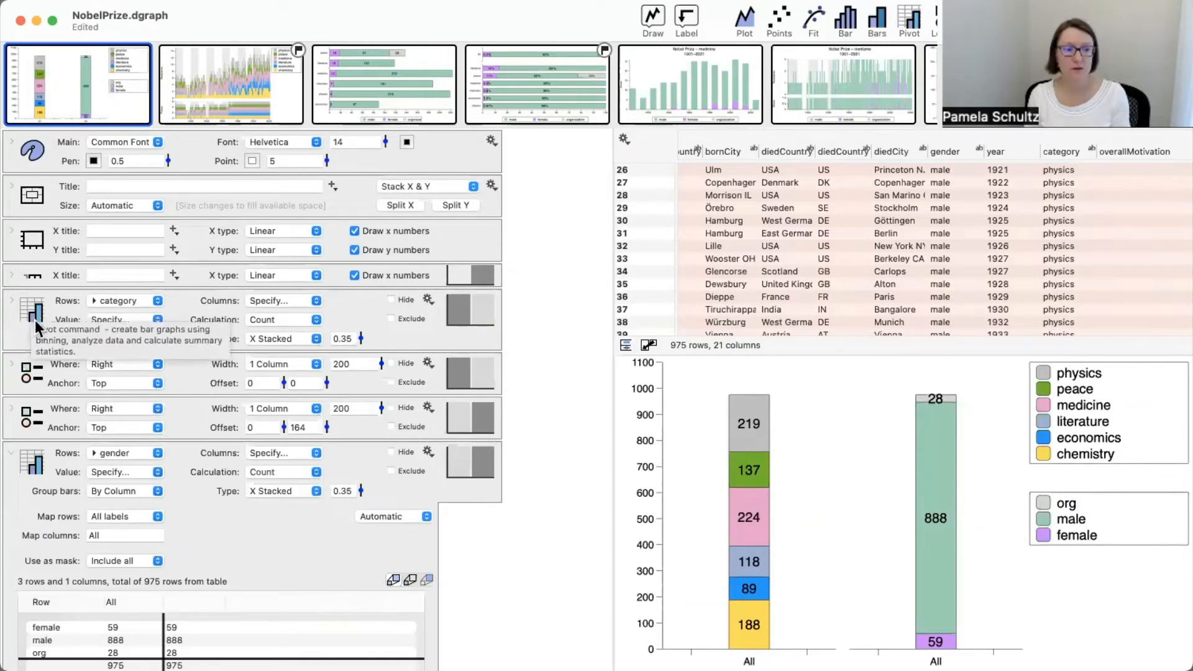
pyautogui.click(934, 134)
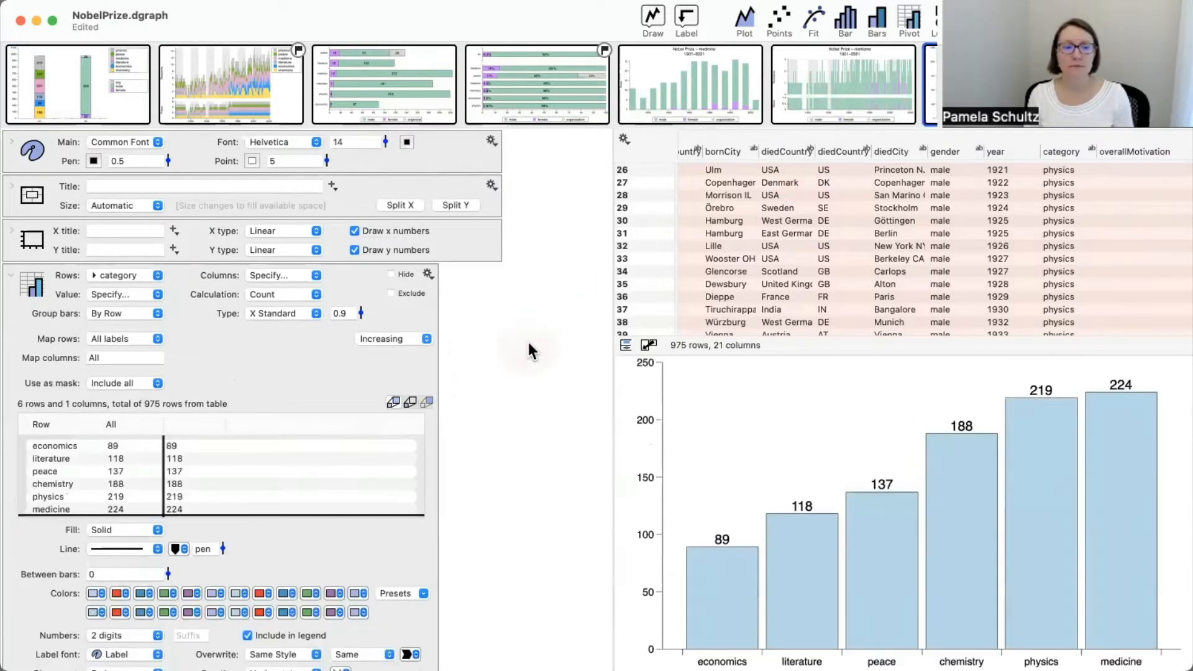
pyautogui.click(275, 315)
pyautogui.click(283, 358)
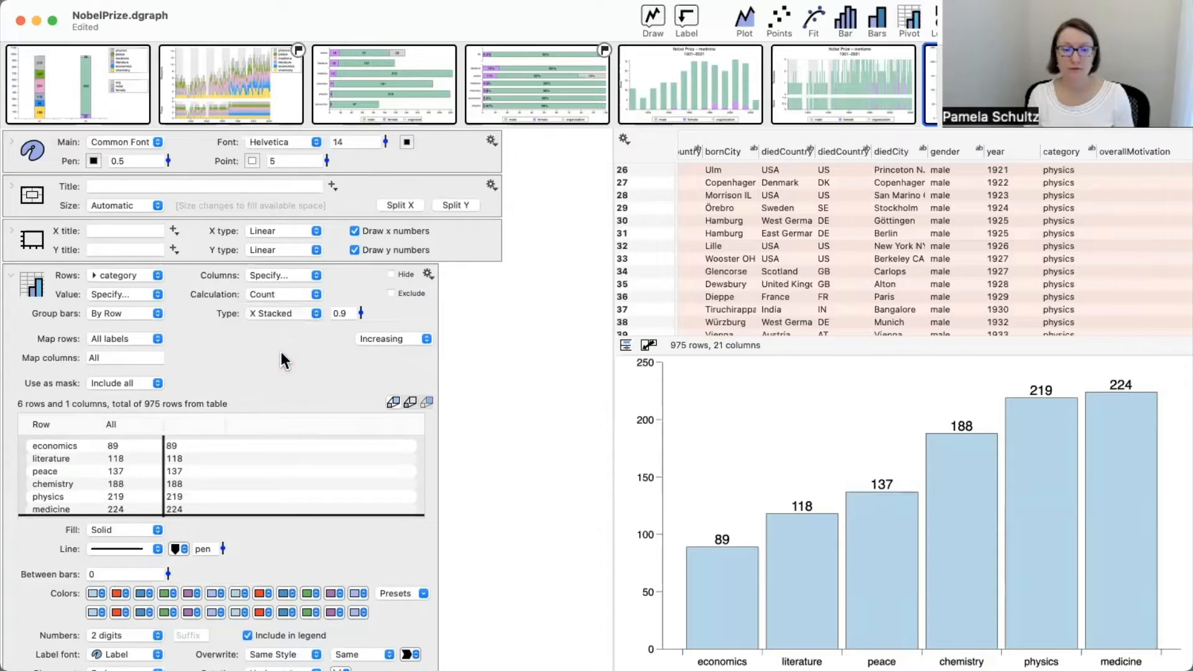
pyautogui.click(131, 316)
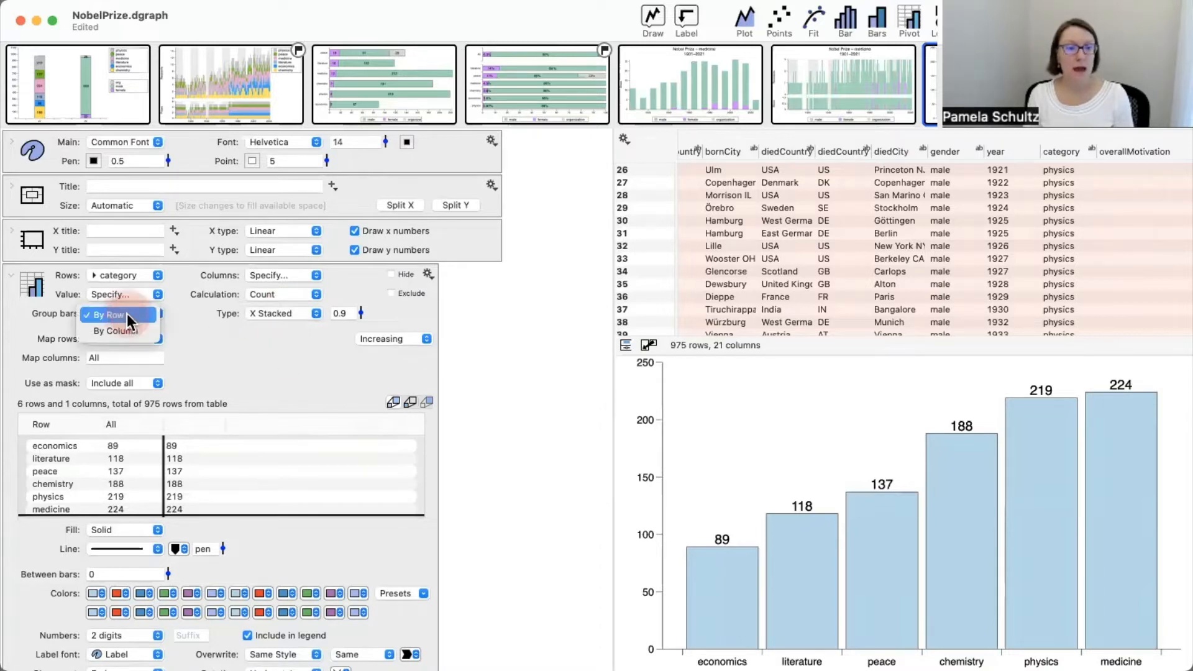
pyautogui.click(190, 322)
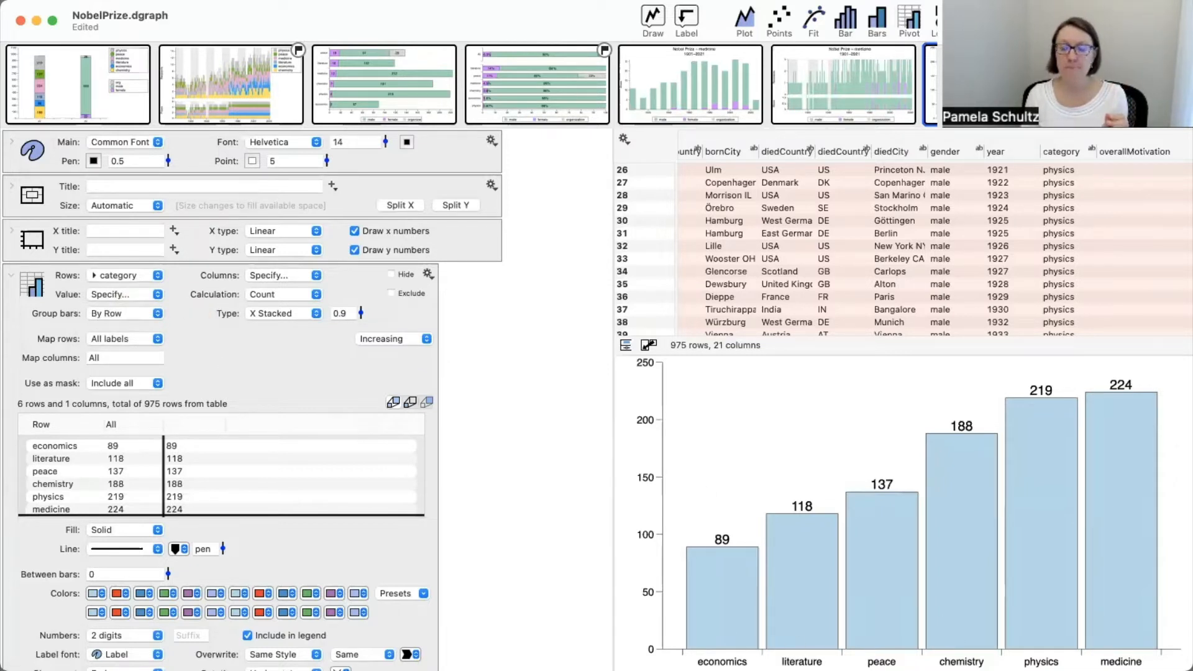
pyautogui.click(277, 313)
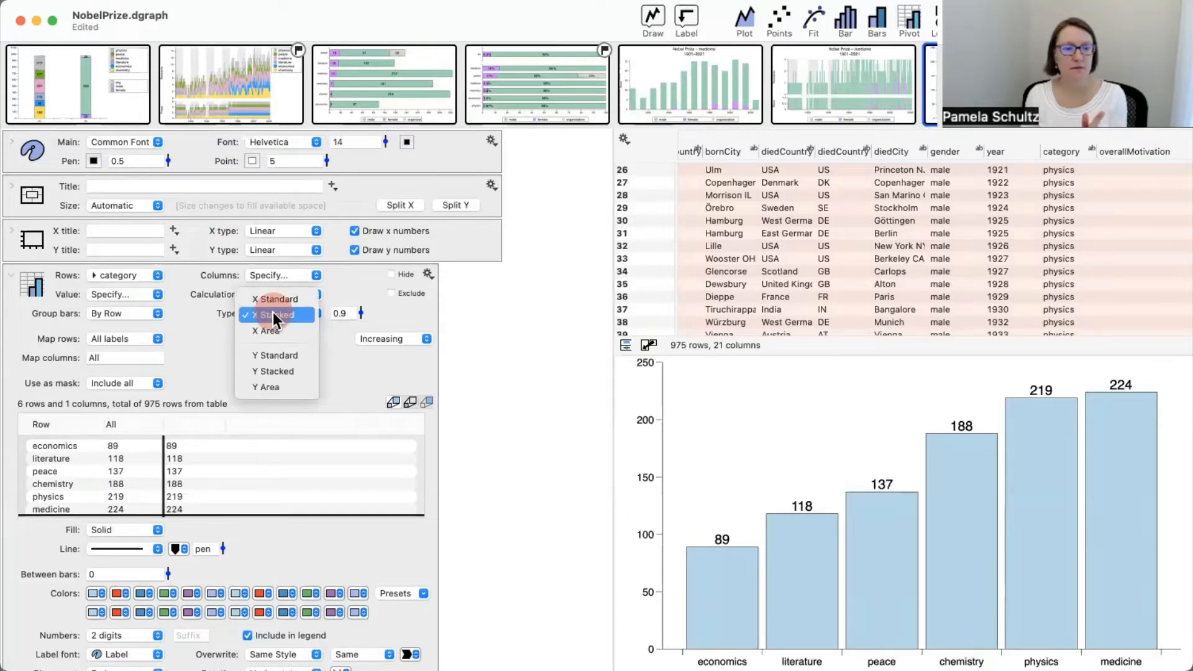
pyautogui.click(273, 300)
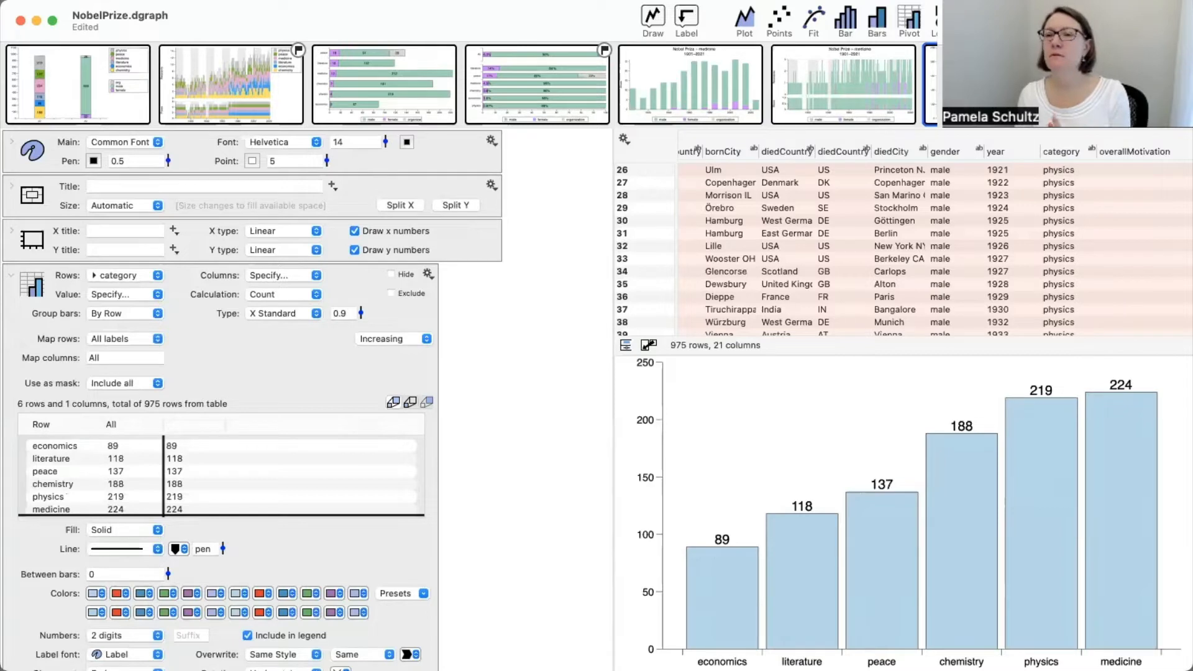
# Add a legend to the category bar graph
pyautogui.click(945, 20)
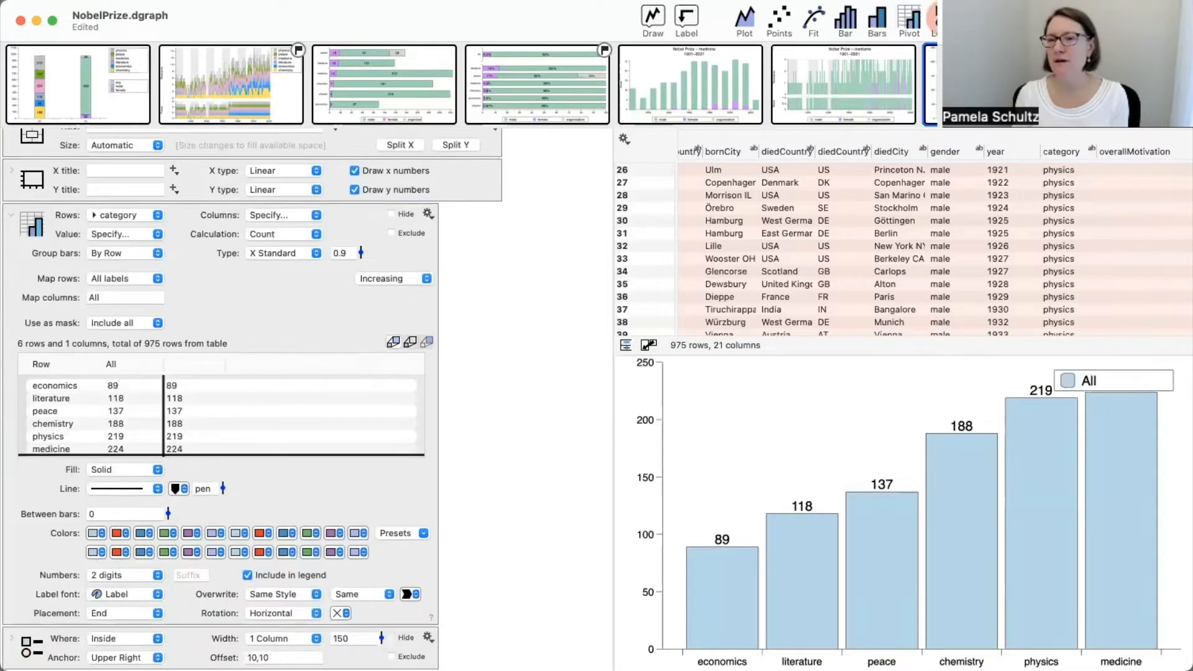
# Move the legend to the empty upper-left area of the category graph, above the economics bar
pyautogui.click(1087, 382)
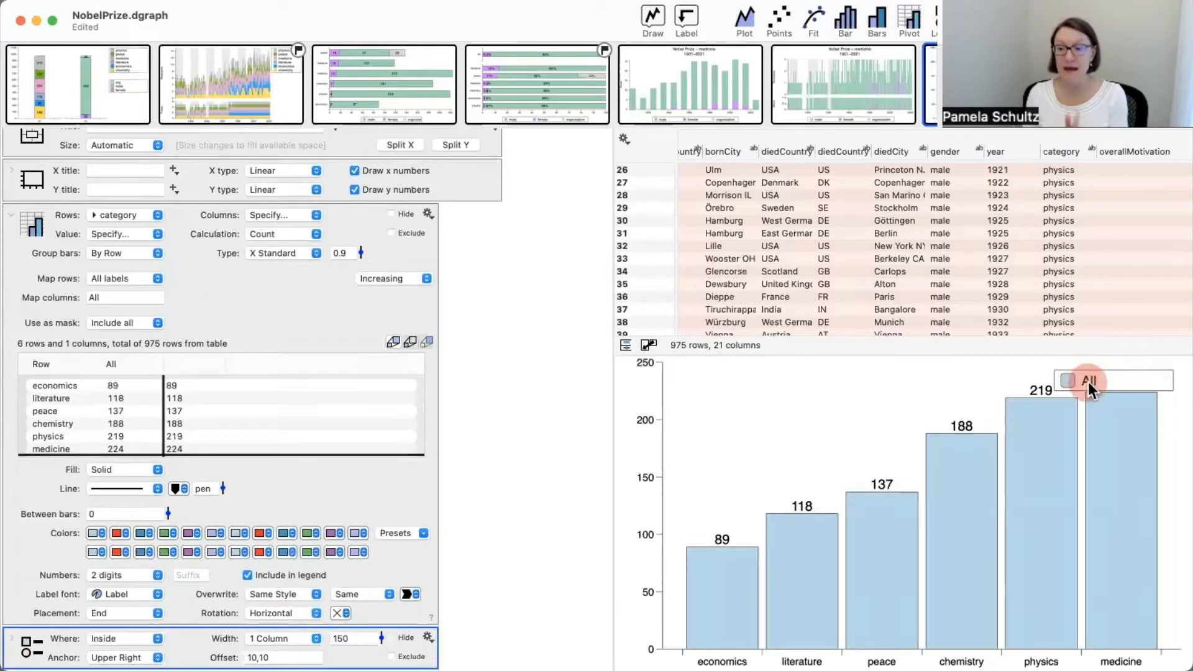
pyautogui.moveTo(1089, 382); pyautogui.dragTo(709, 380)
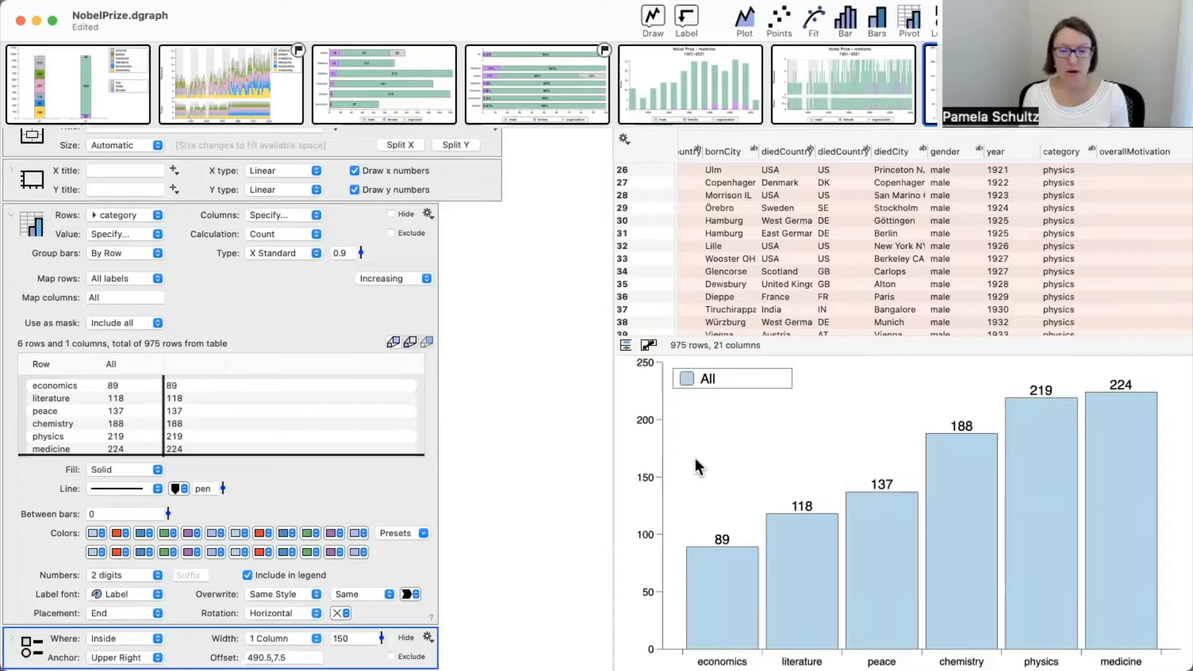
pyautogui.moveTo(694, 472); pyautogui.dragTo(688, 387)
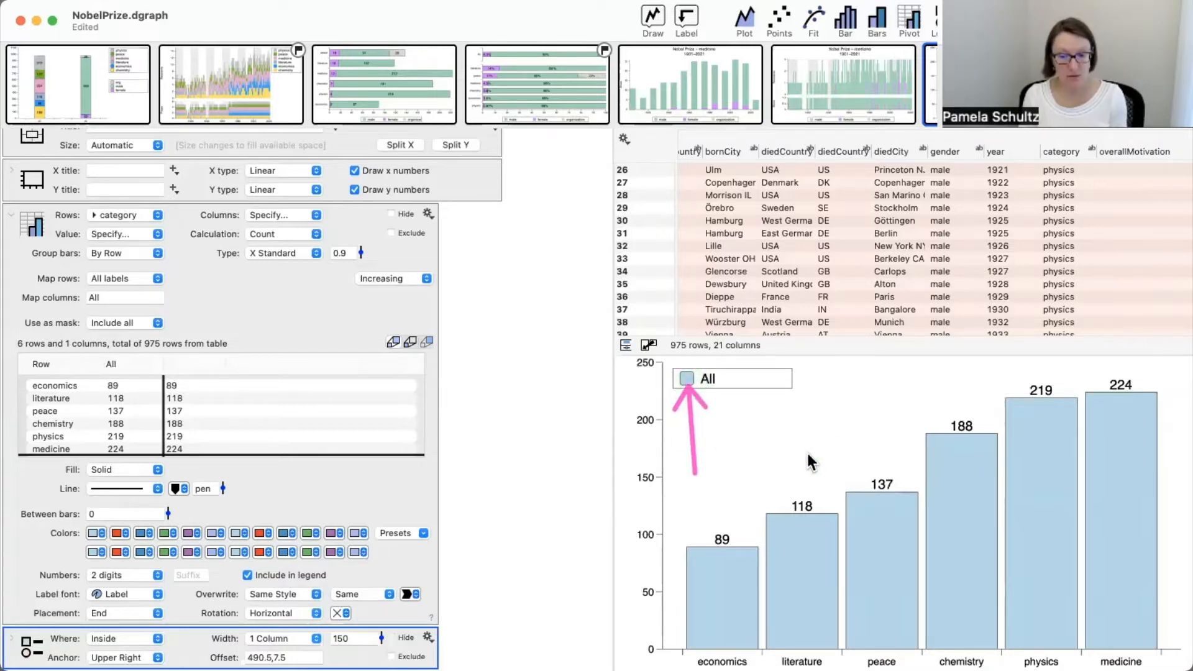
pyautogui.moveTo(550, 644); pyautogui.dragTo(678, 662)
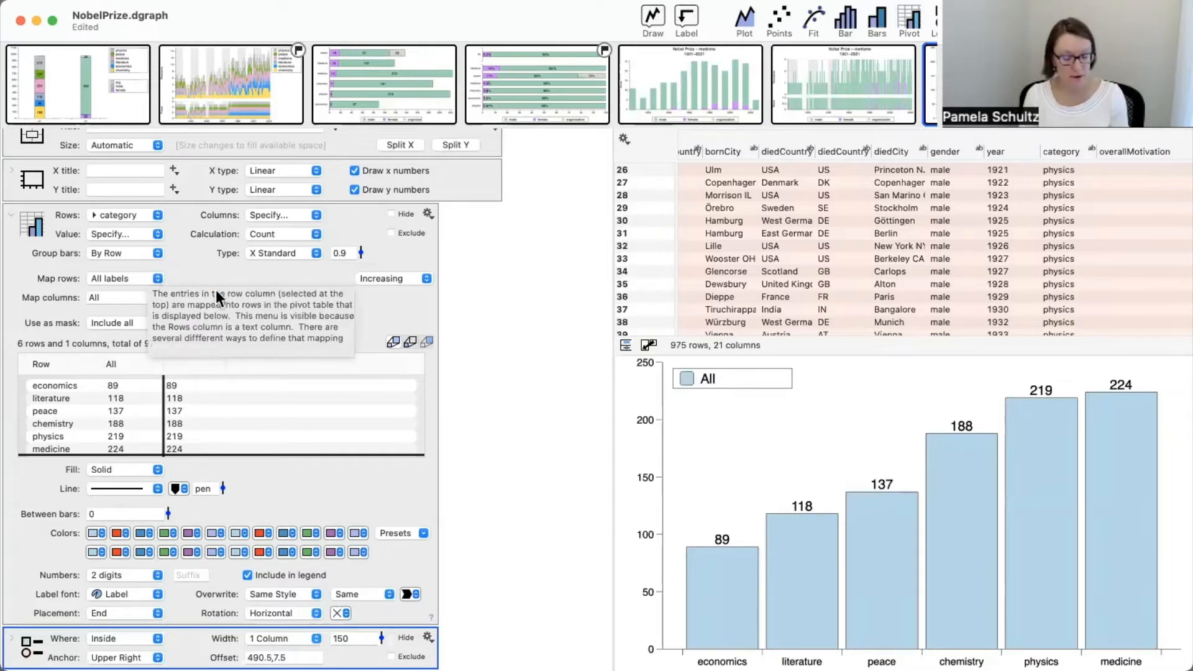
# Group the category bars By Column so each category gets its own color and legend entry
pyautogui.click(273, 295)
pyautogui.moveTo(273, 294); pyautogui.dragTo(166, 261)
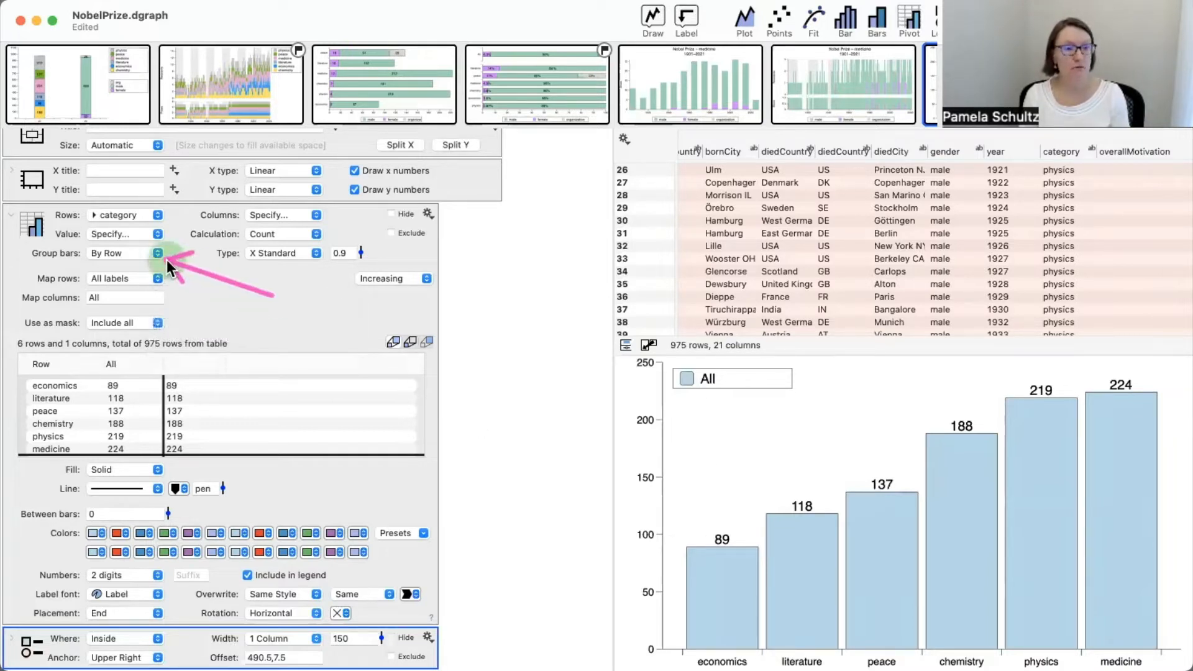
pyautogui.click(150, 251)
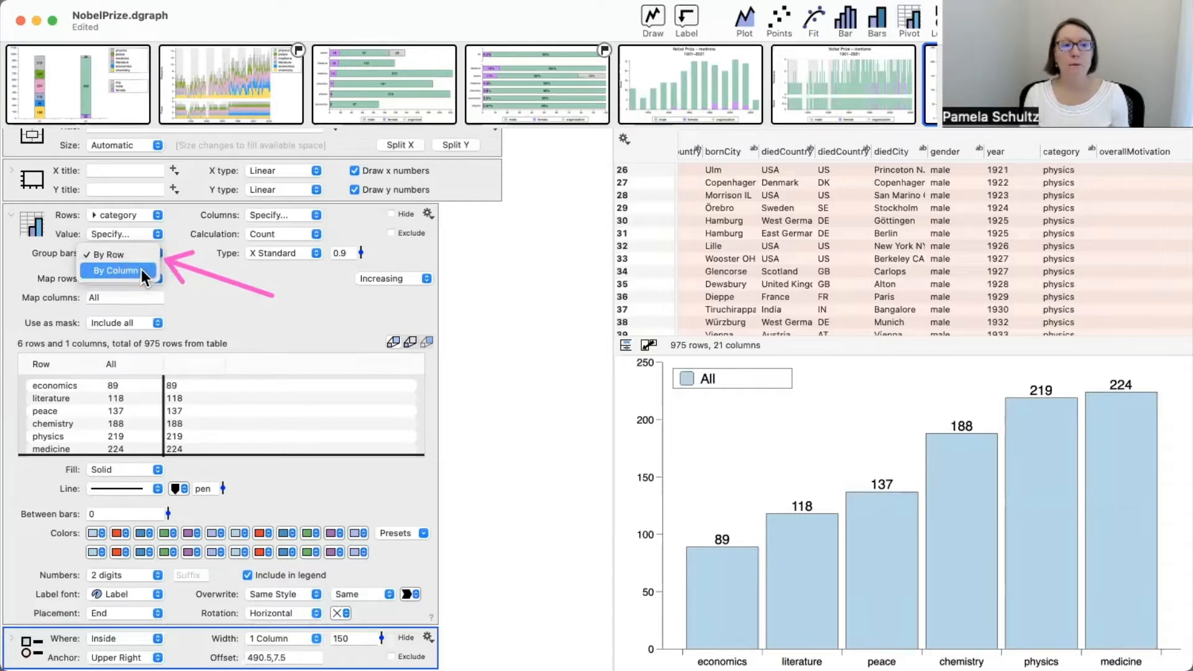
pyautogui.click(142, 271)
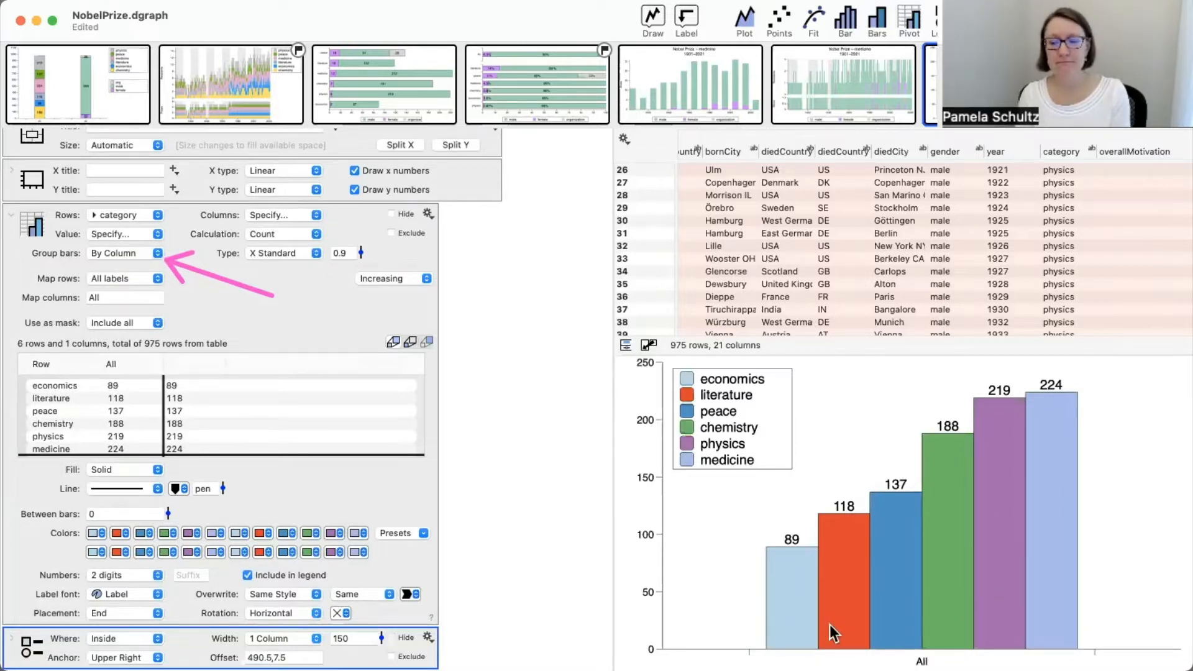
pyautogui.moveTo(749, 651); pyautogui.dragTo(1092, 650)
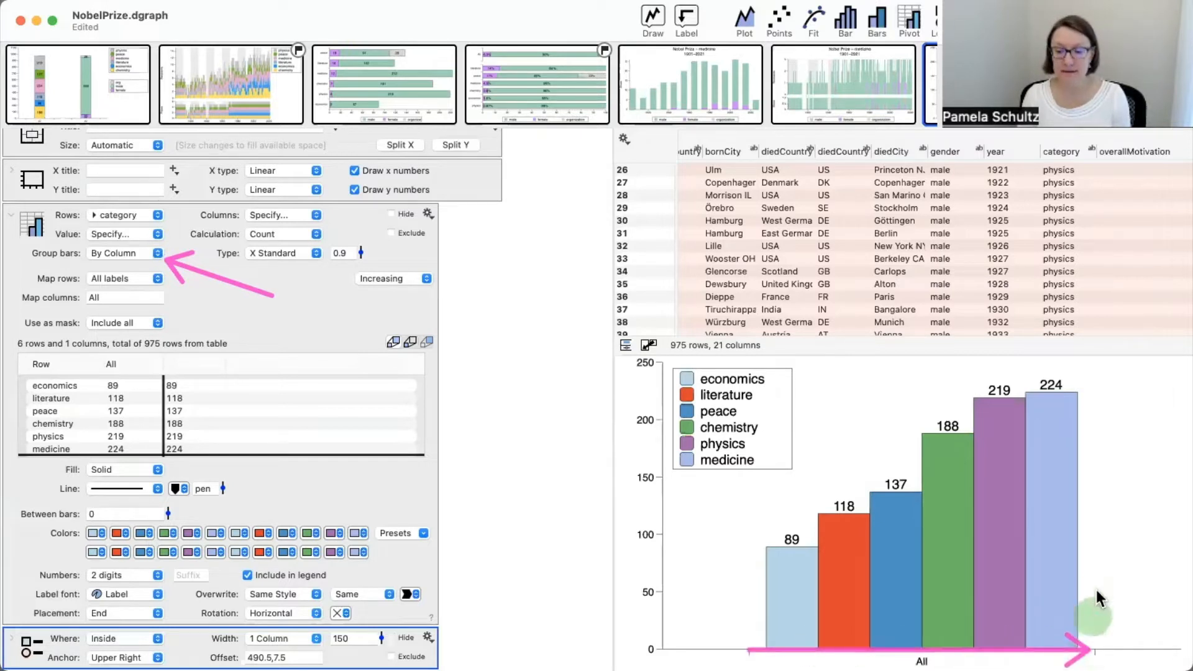
pyautogui.press('Escape')
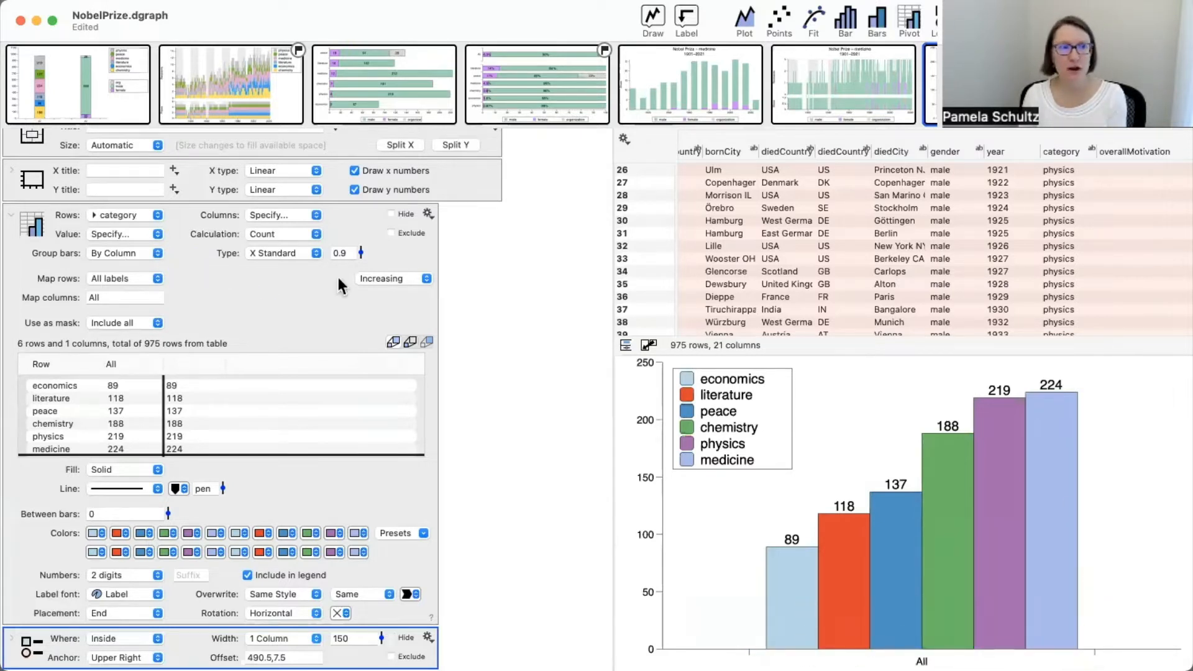
# Check the first graph's stacked bars as reference, and set the category graph's bar type to X Stacked
pyautogui.moveTo(30, 49)
pyautogui.click(72, 79)
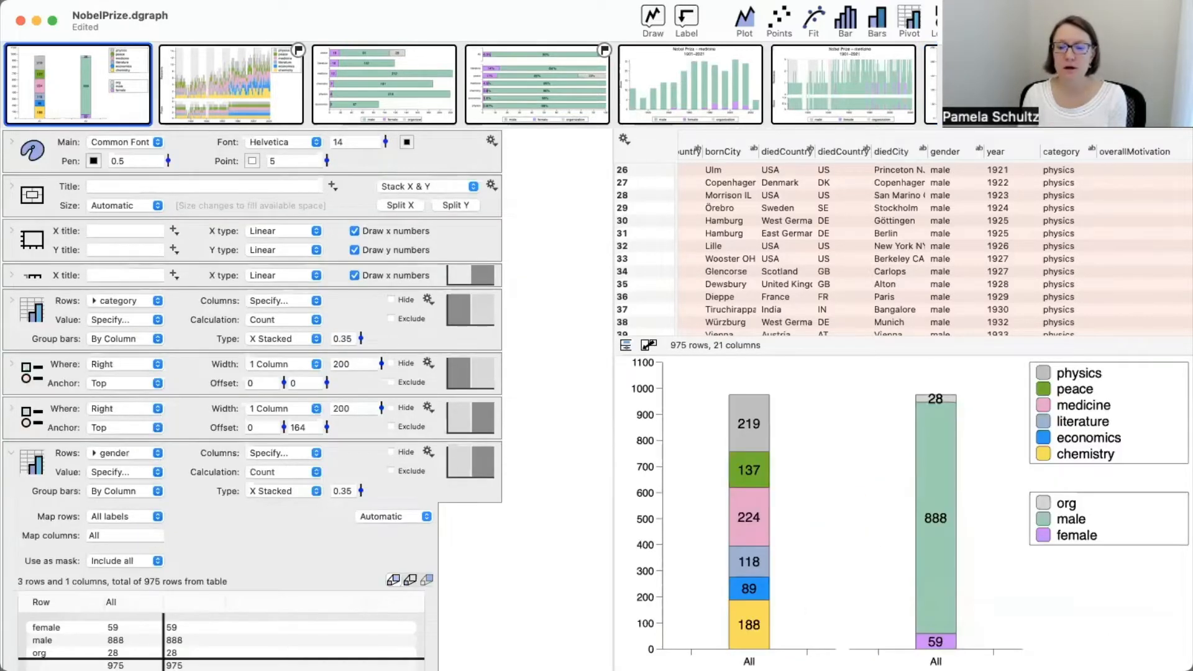
pyautogui.click(963, 84)
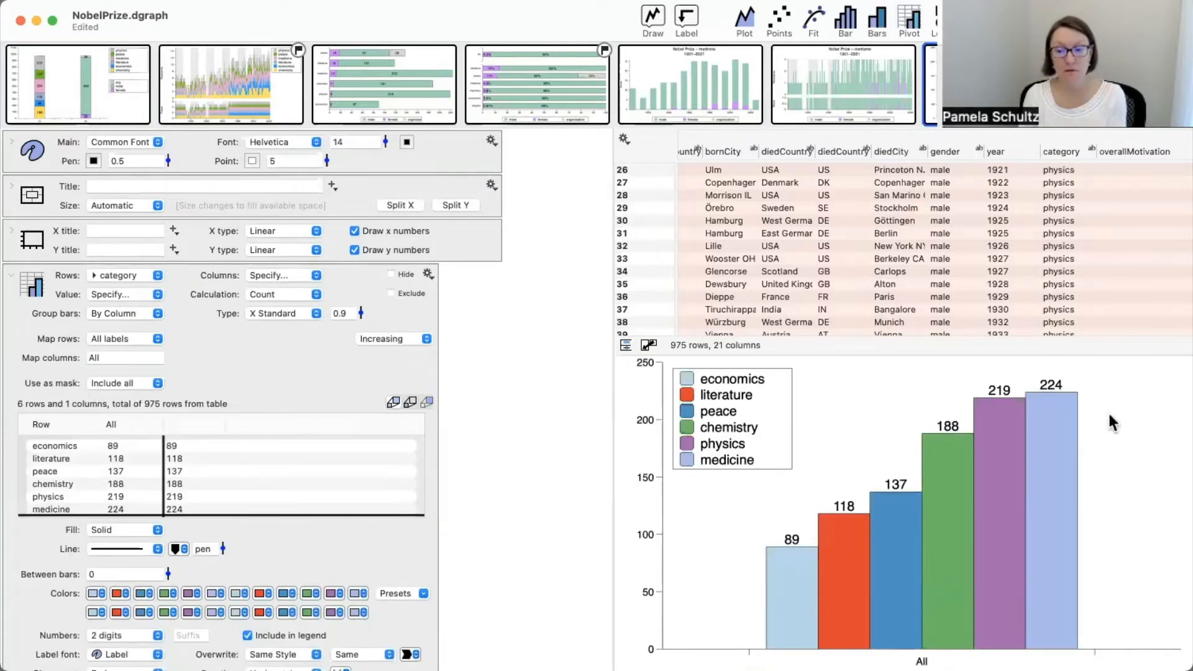
pyautogui.click(278, 324)
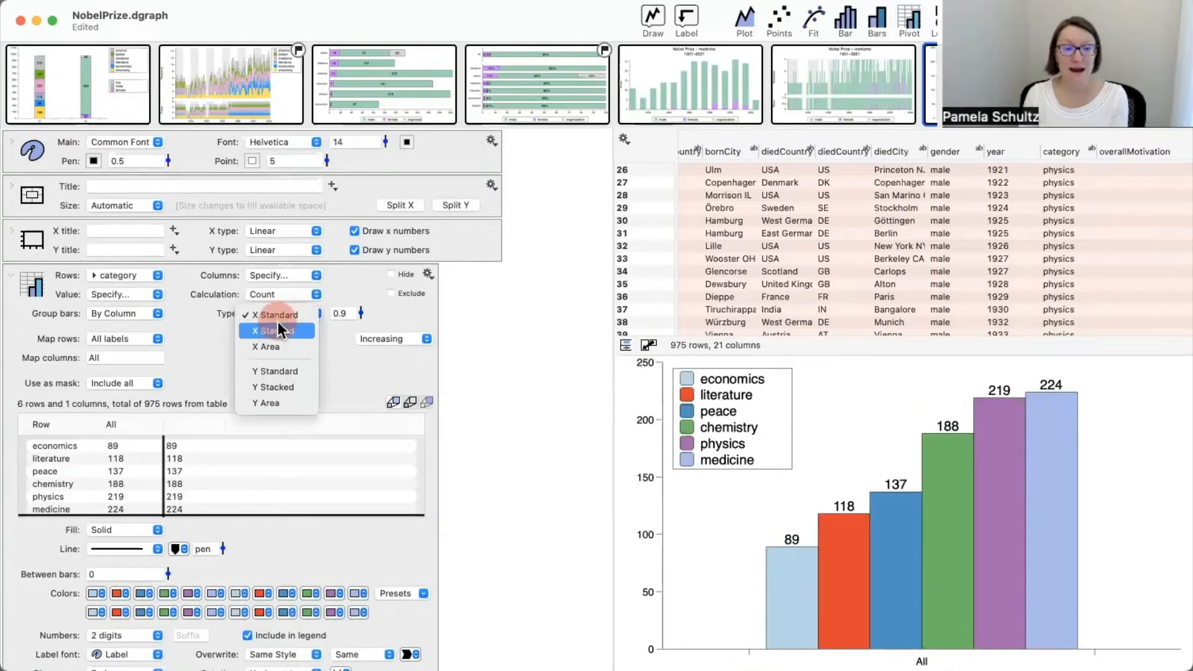
pyautogui.click(277, 332)
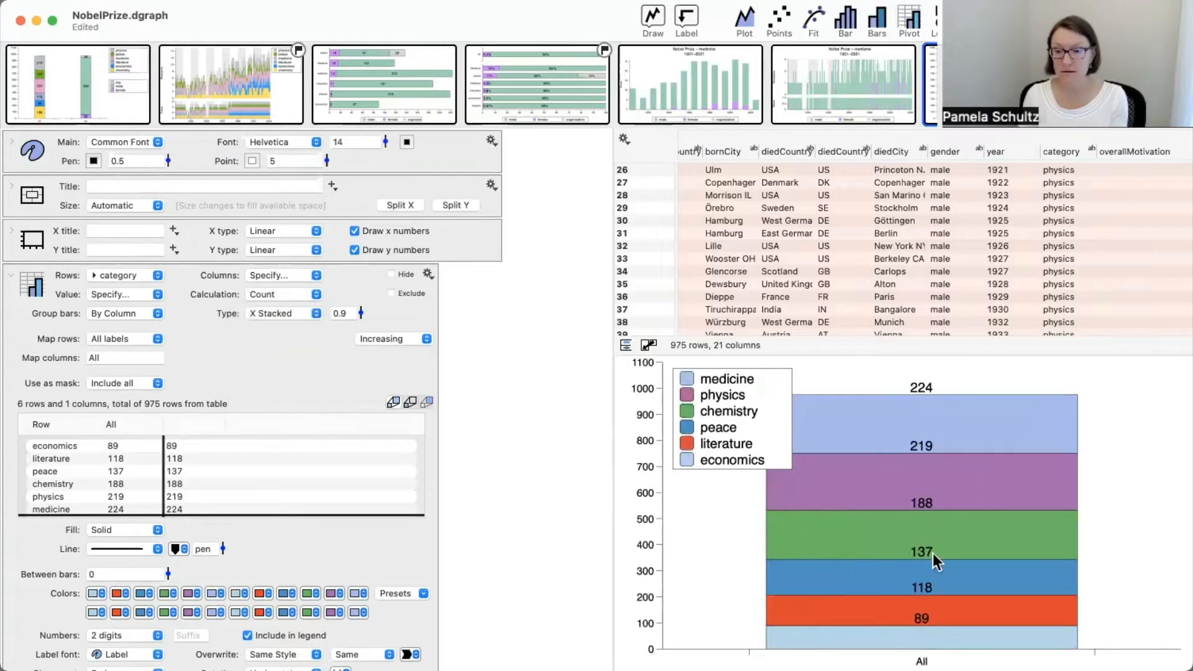
# Place the number labels in the Middle of the stacked category segments
pyautogui.scroll(-3, 289, 564)
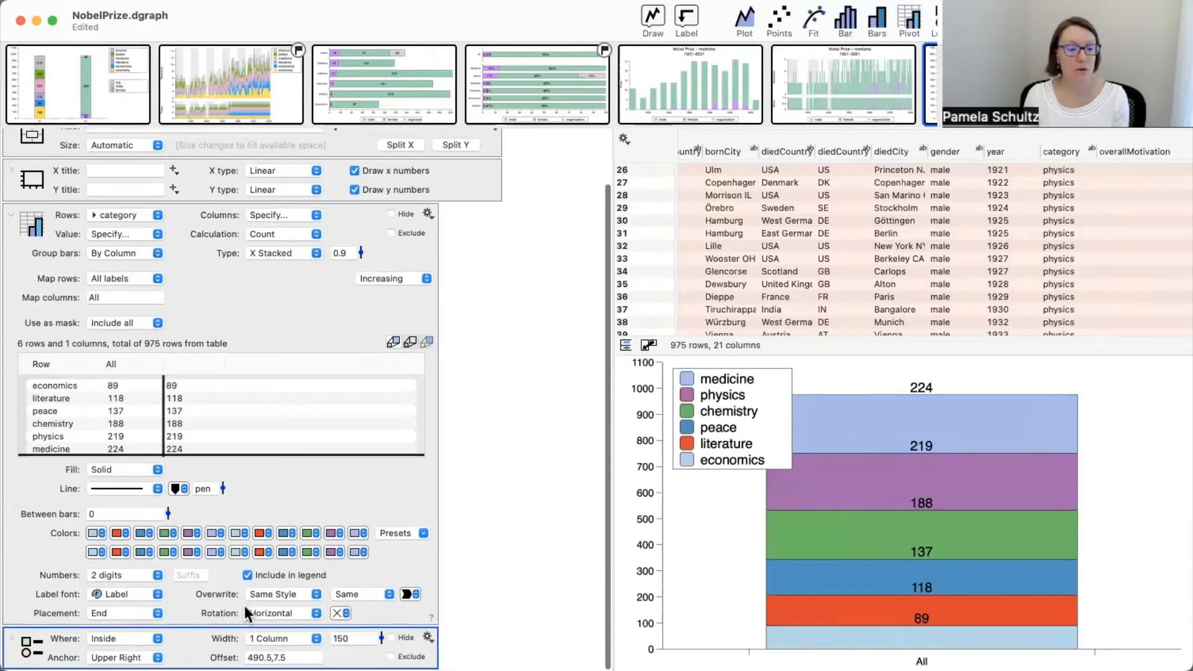
pyautogui.click(117, 613)
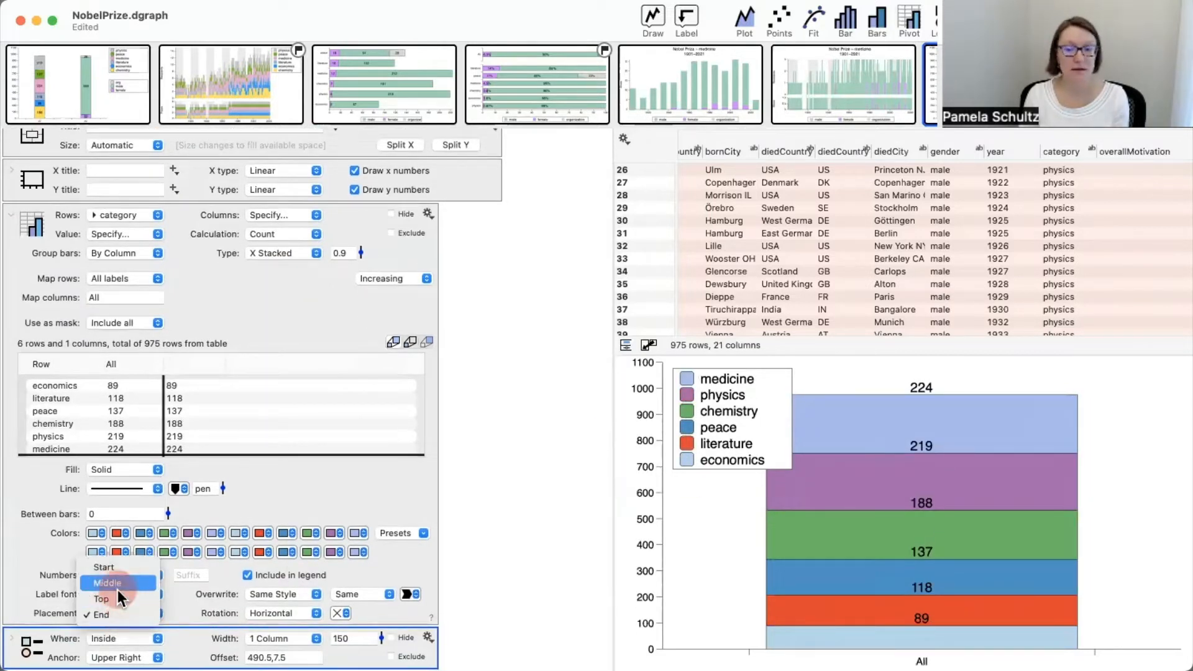
pyautogui.click(118, 590)
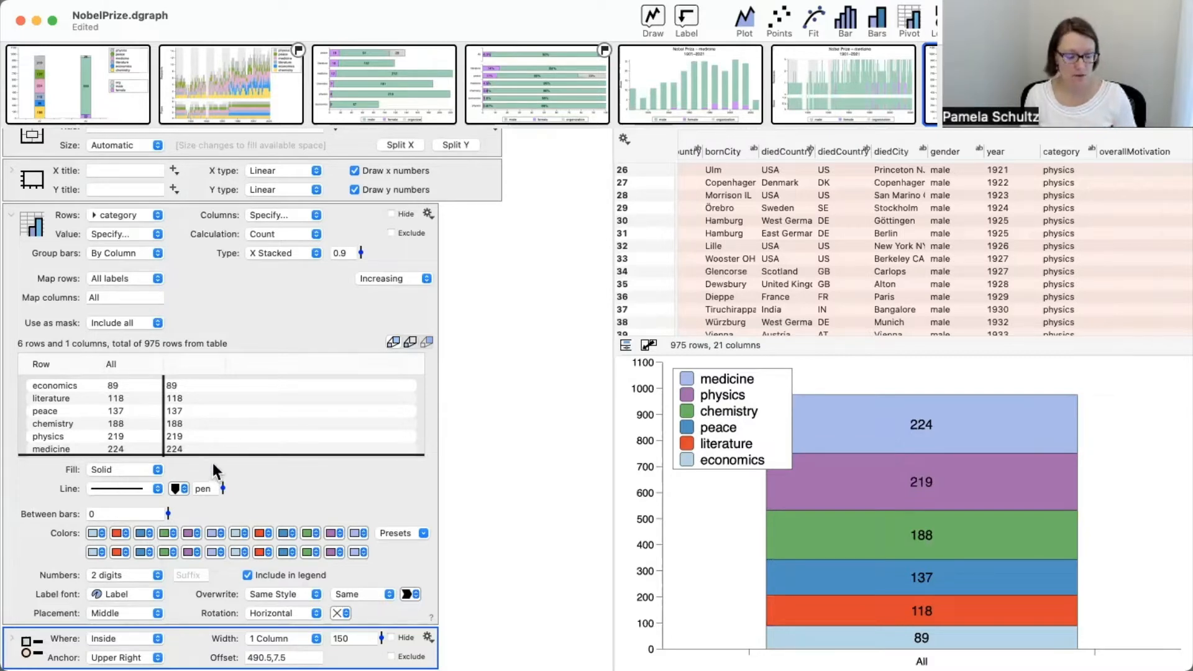
# Fill the stacked bar by Color Scheme, using the Category scheme for its rows, and shift the legend slightly down and right
pyautogui.click(146, 470)
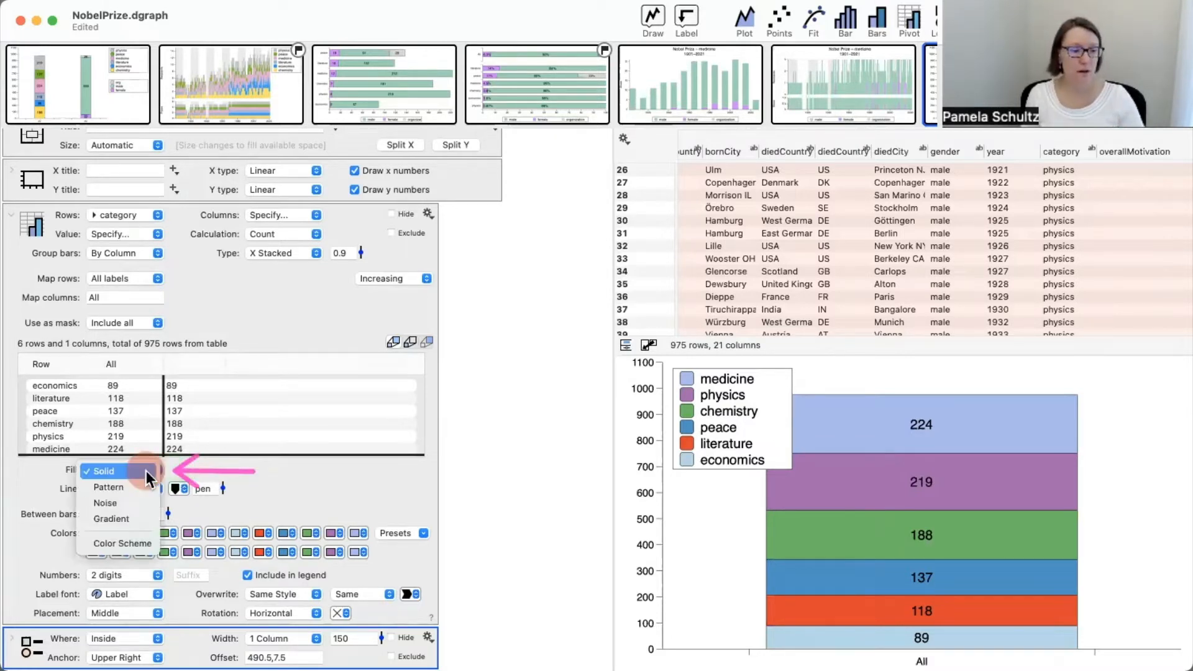
pyautogui.click(112, 543)
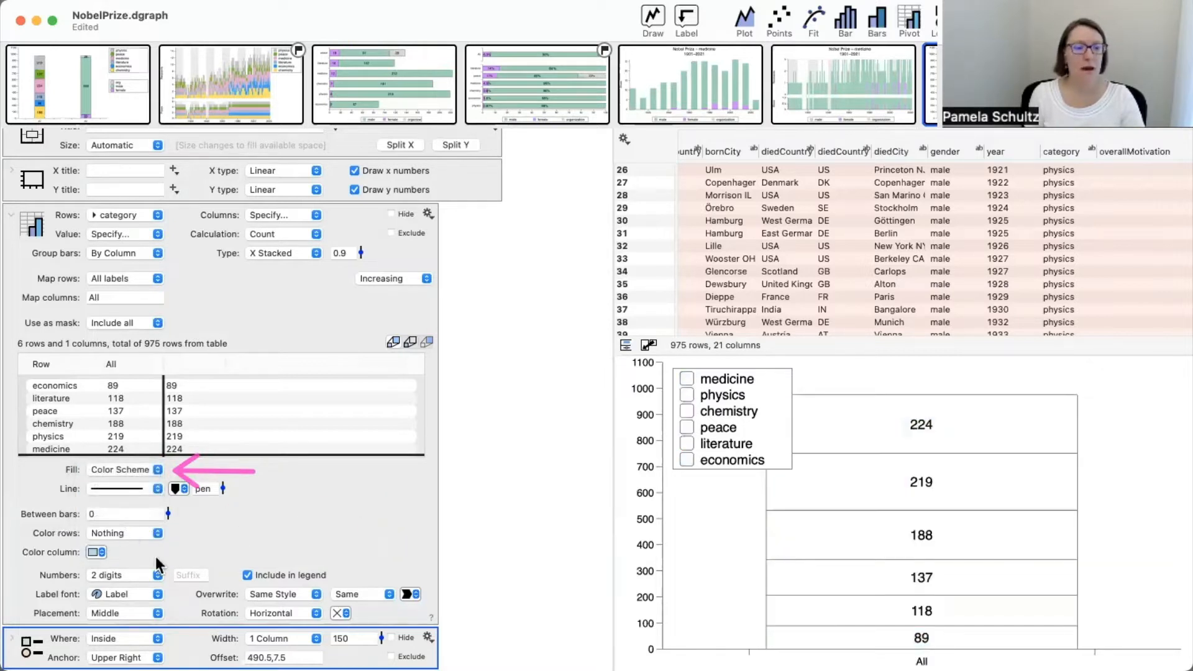
pyautogui.moveTo(253, 543)
pyautogui.mouseDown()
pyautogui.moveTo(138, 542)
pyautogui.moveTo(124, 570)
pyautogui.moveTo(133, 550)
pyautogui.moveTo(171, 534)
pyautogui.mouseUp()
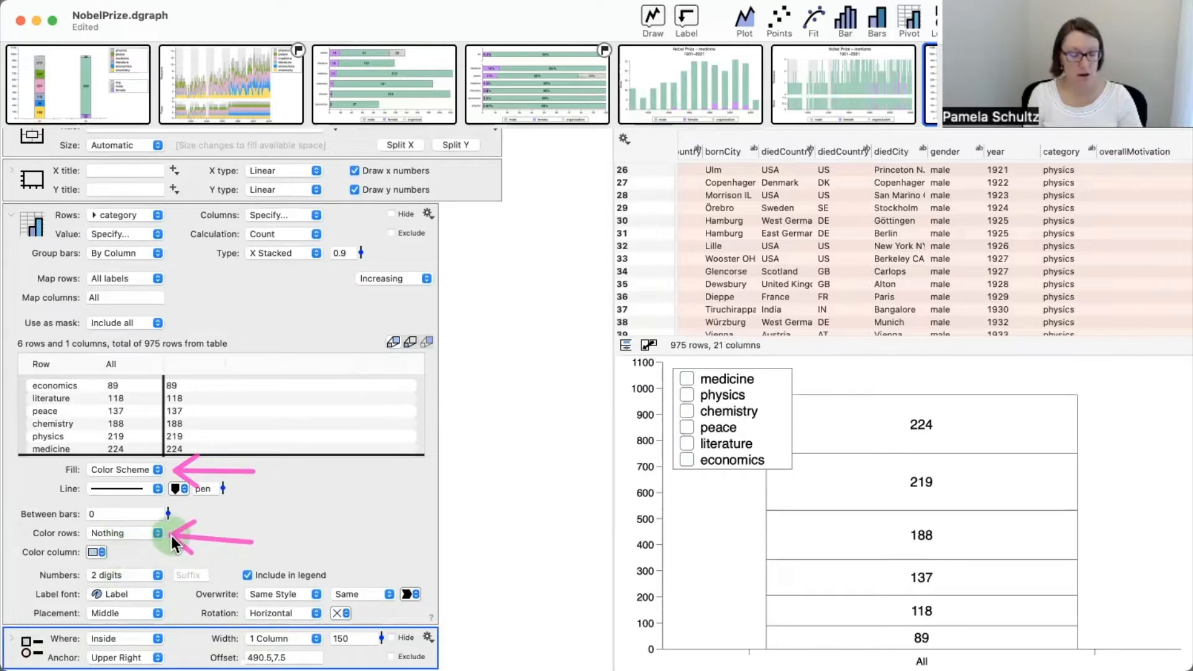
pyautogui.click(116, 532)
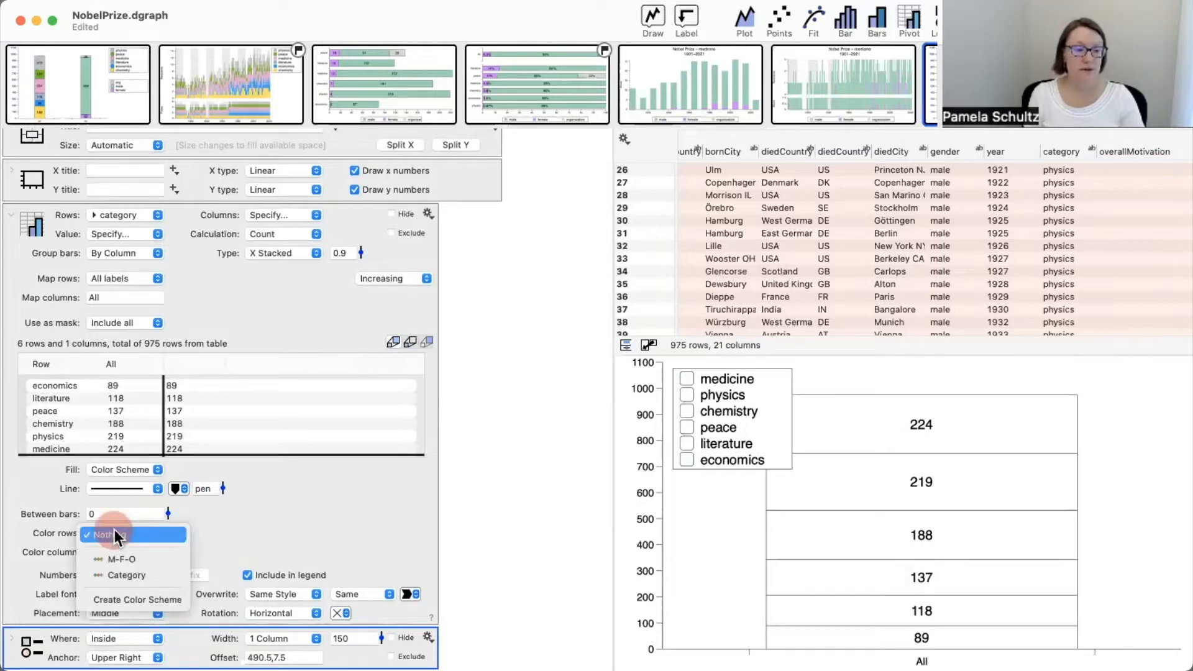
pyautogui.click(138, 576)
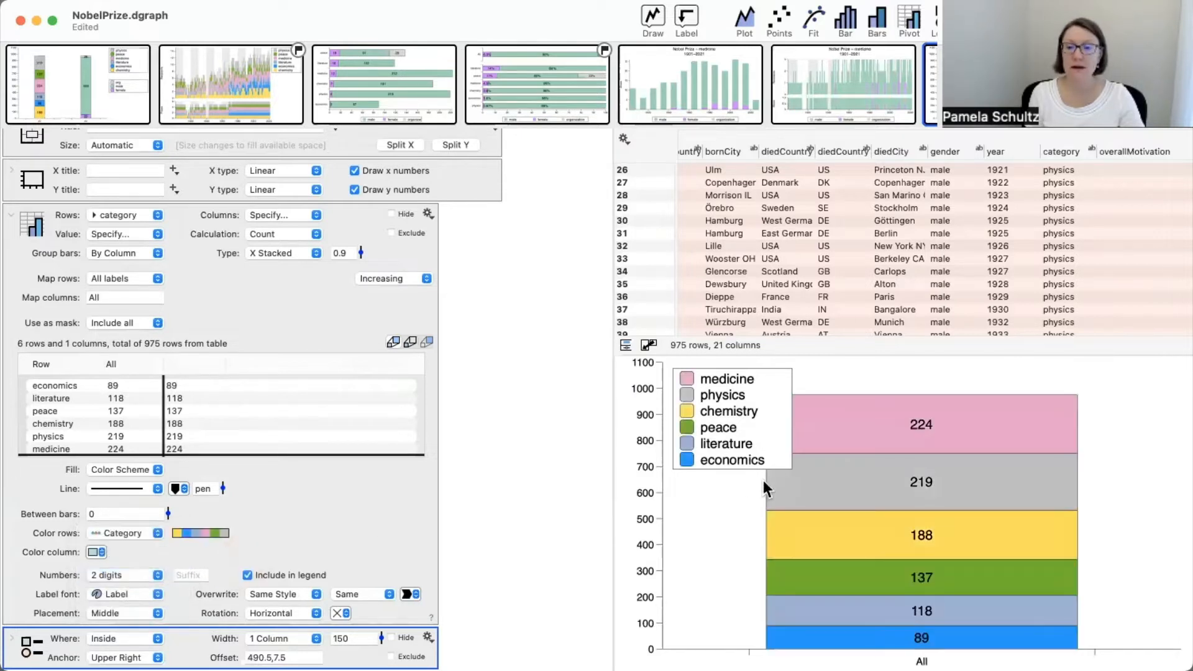
pyautogui.moveTo(785, 457)
pyautogui.mouseDown()
pyautogui.moveTo(743, 452)
pyautogui.moveTo(790, 469)
pyautogui.mouseUp()
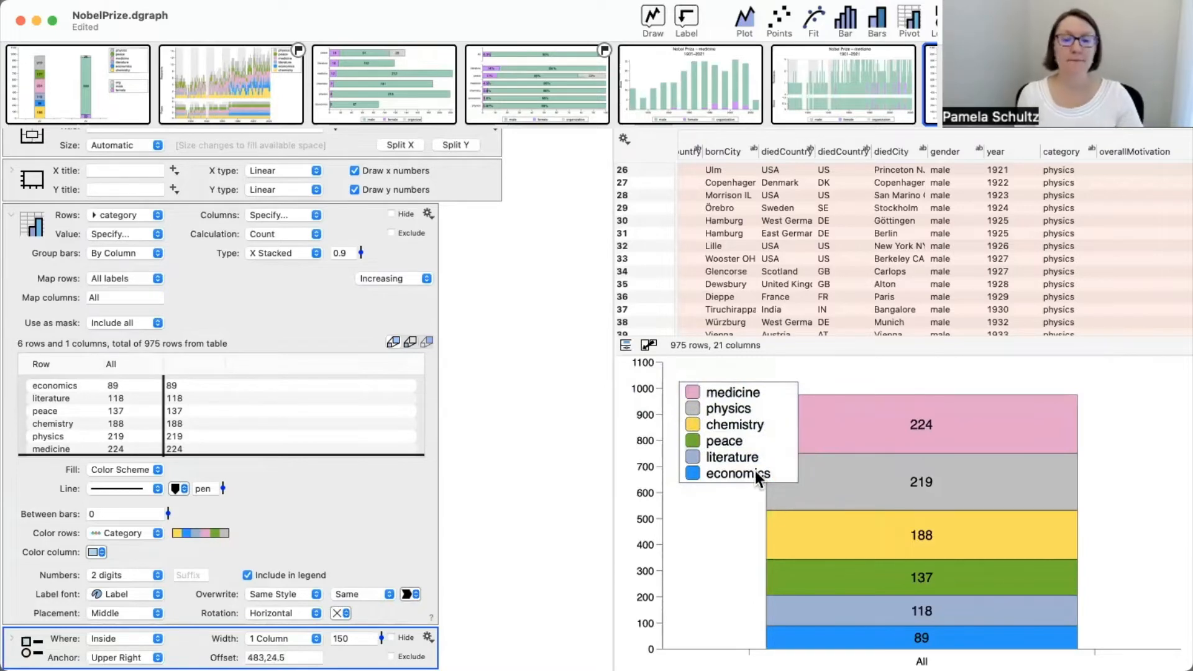
# Collapse the Pivot details in the first graph and the category graph, and split the category graph along X
pyautogui.click(115, 102)
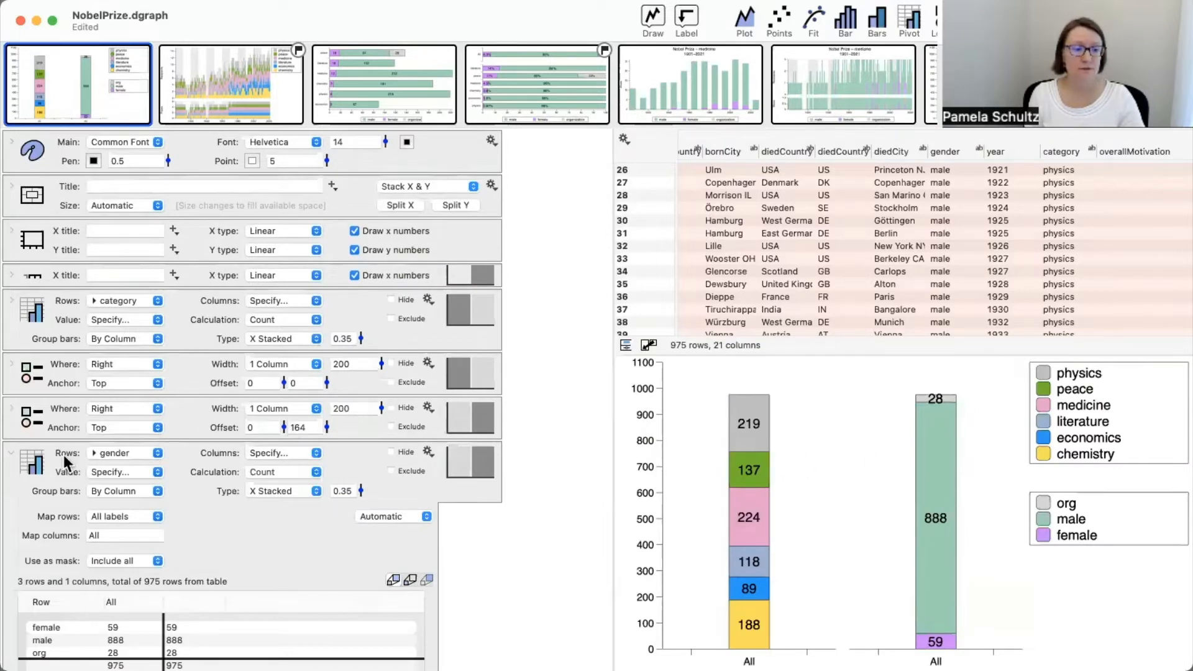
pyautogui.click(14, 455)
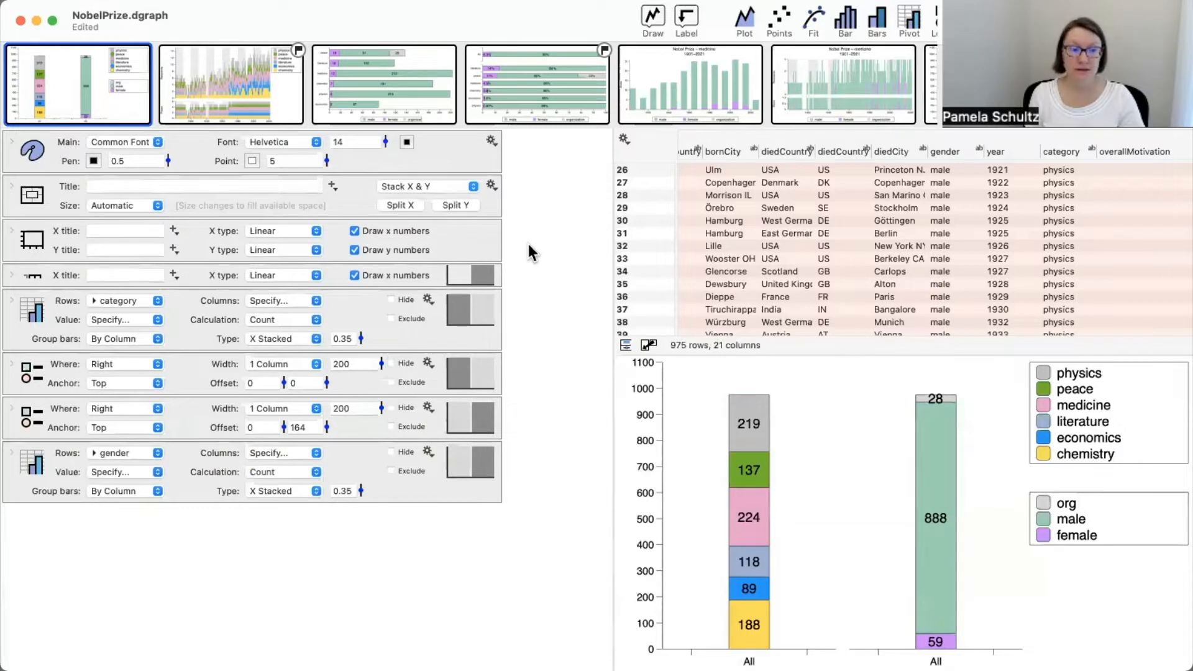
pyautogui.click(927, 93)
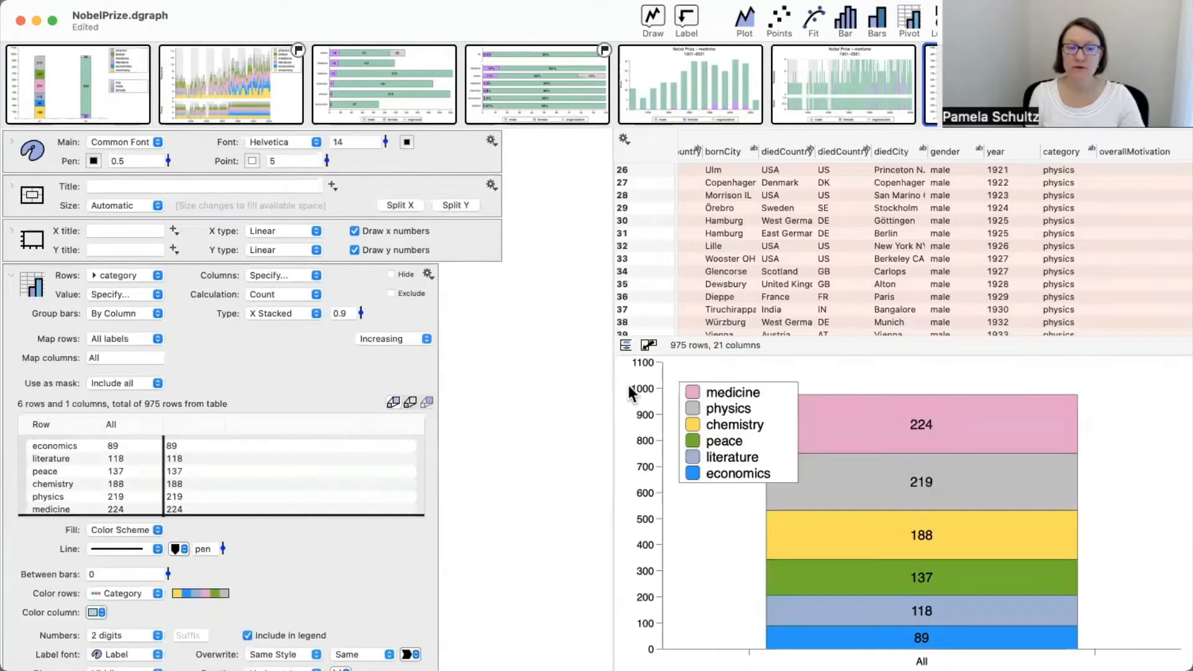
pyautogui.click(11, 278)
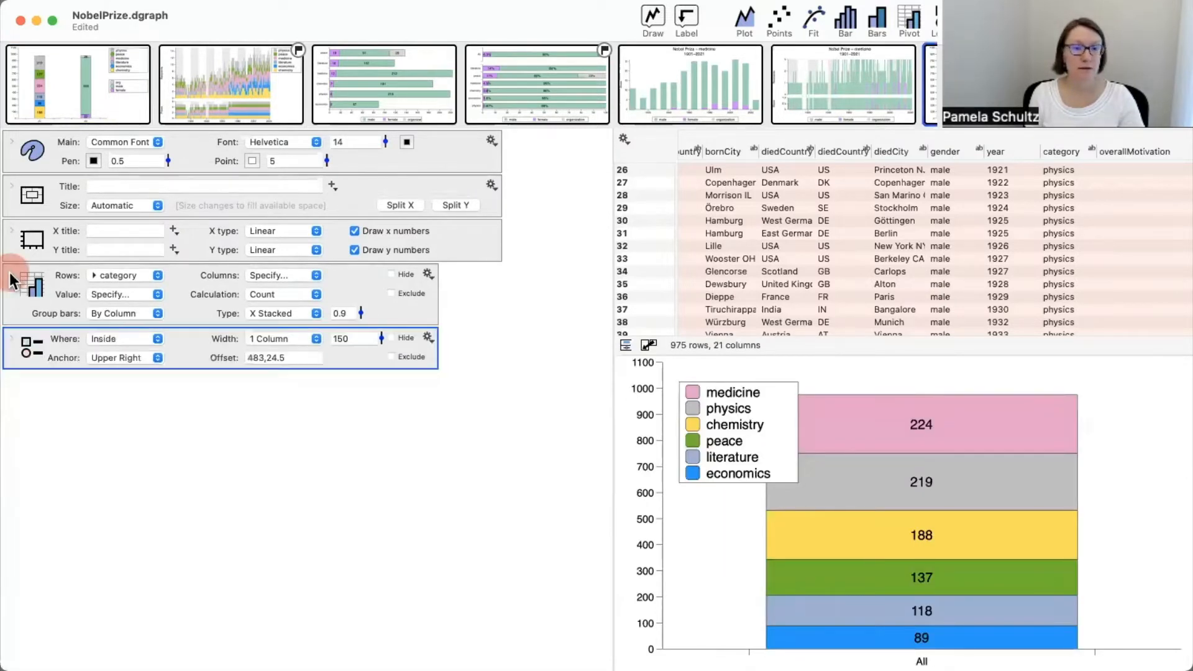
pyautogui.click(408, 205)
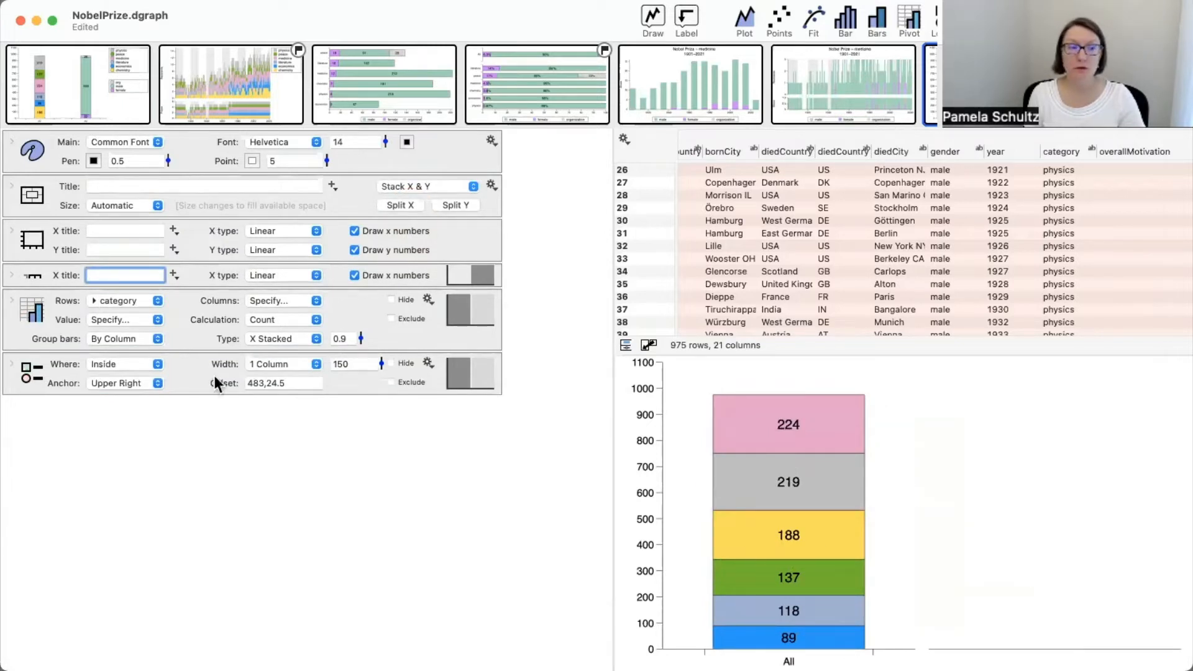
# Duplicate the category Pivot command and assign the copy to the right-hand region of the split graph
pyautogui.click(42, 327)
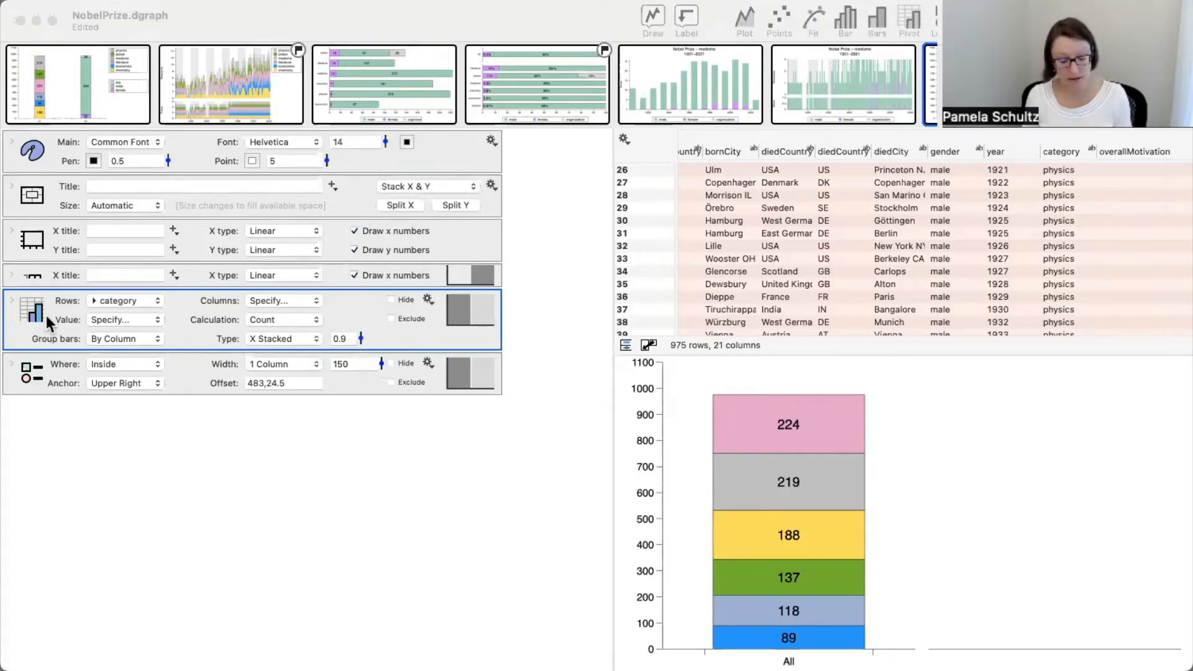
pyautogui.moveTo(44, 309); pyautogui.dragTo(70, 357)
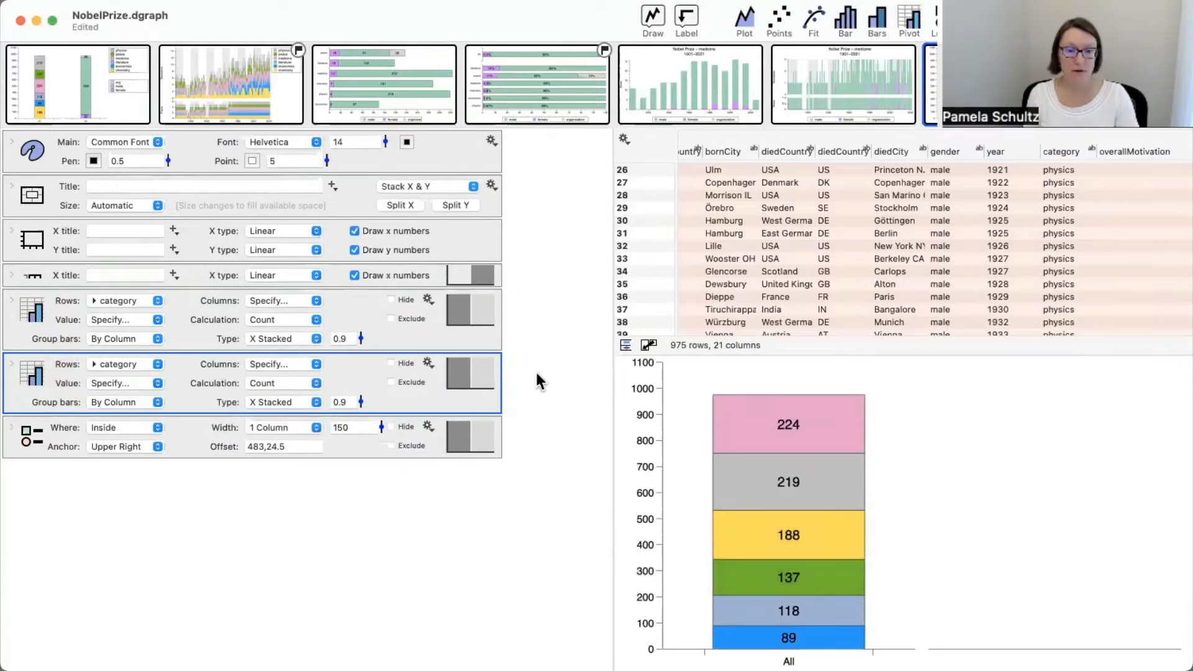
pyautogui.click(482, 375)
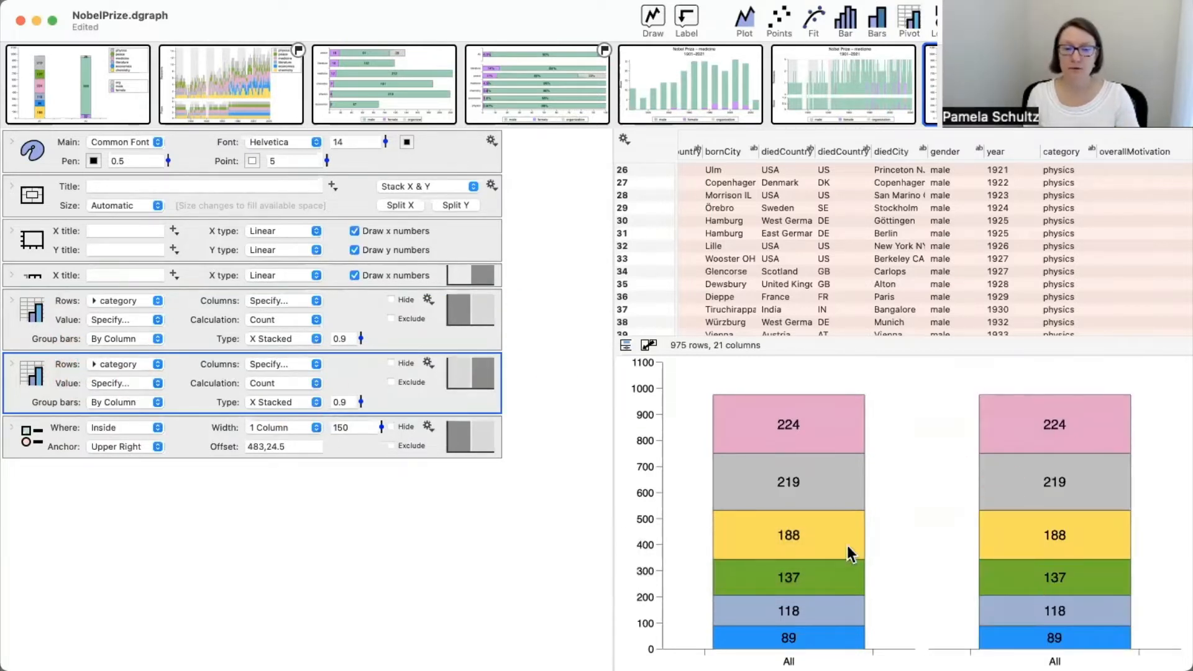
# Set the duplicated Pivot command's rows to gender and color them with the M-F-O scheme
pyautogui.click(115, 363)
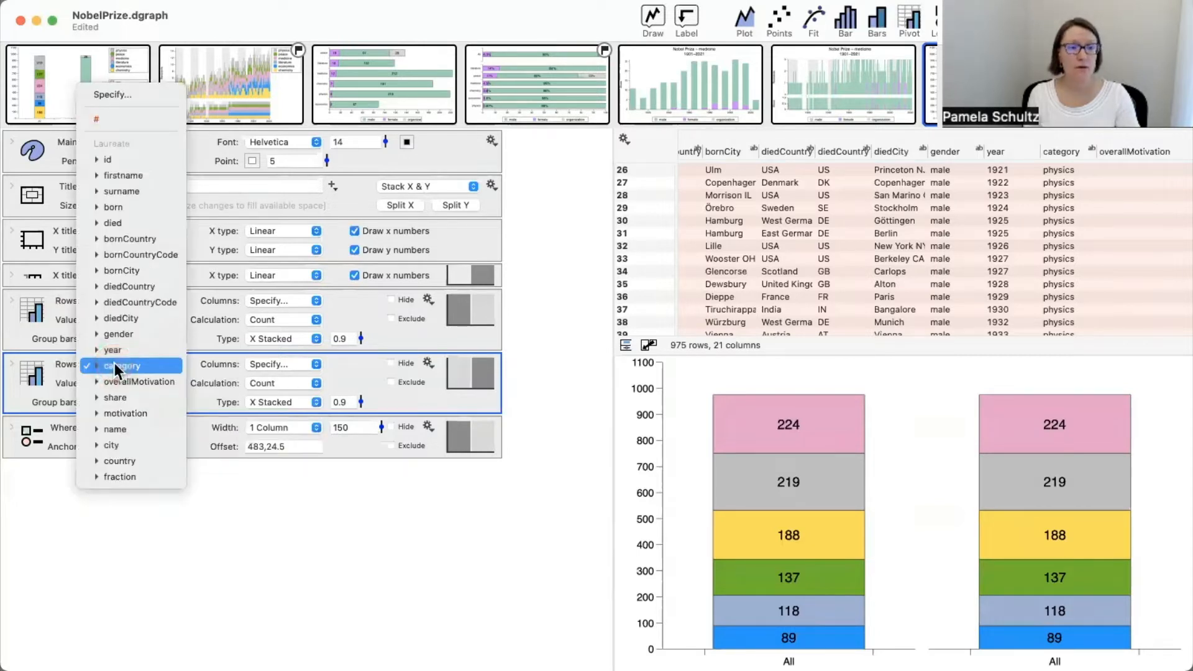
pyautogui.click(114, 334)
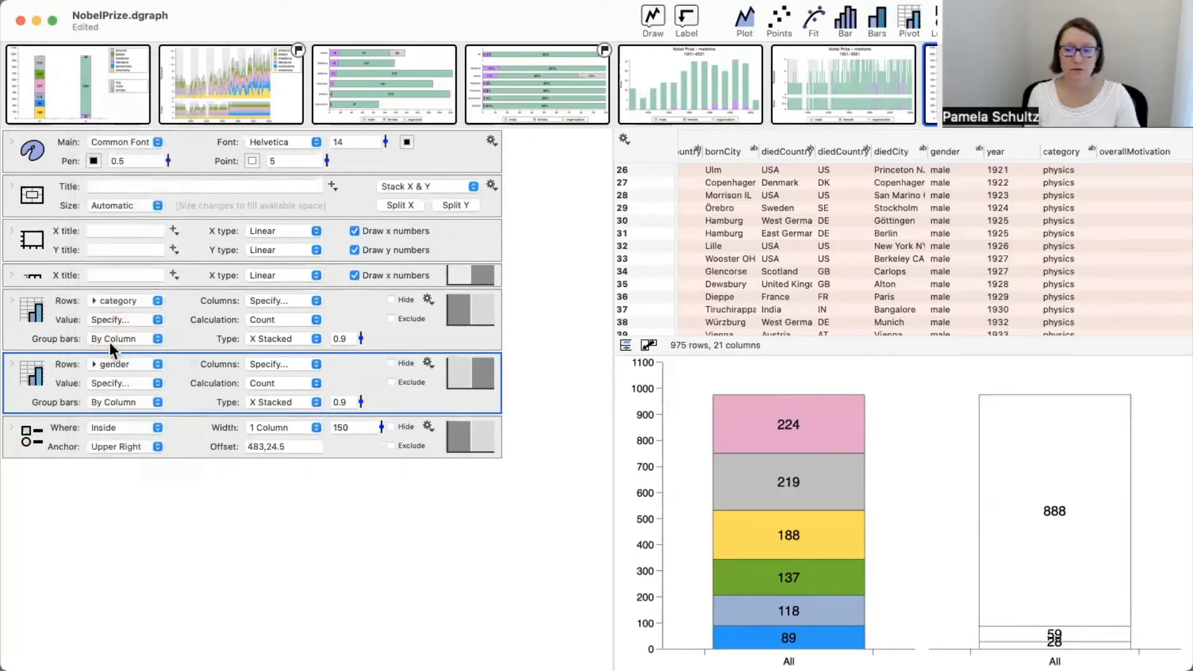
pyautogui.click(11, 364)
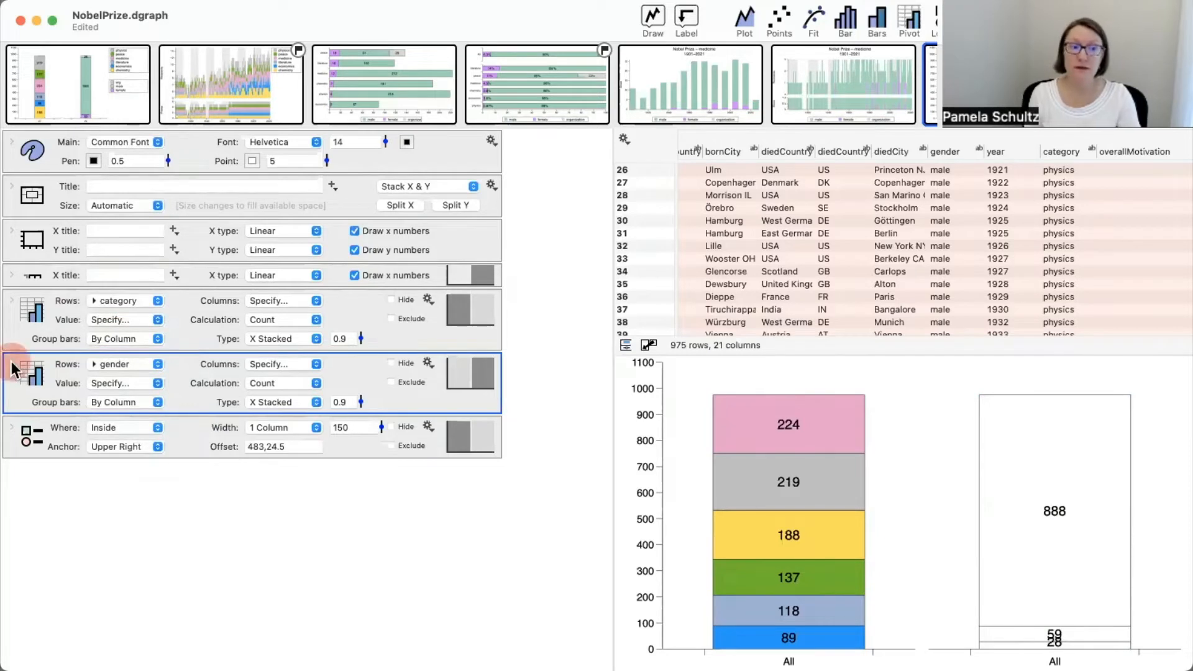
pyautogui.click(129, 579)
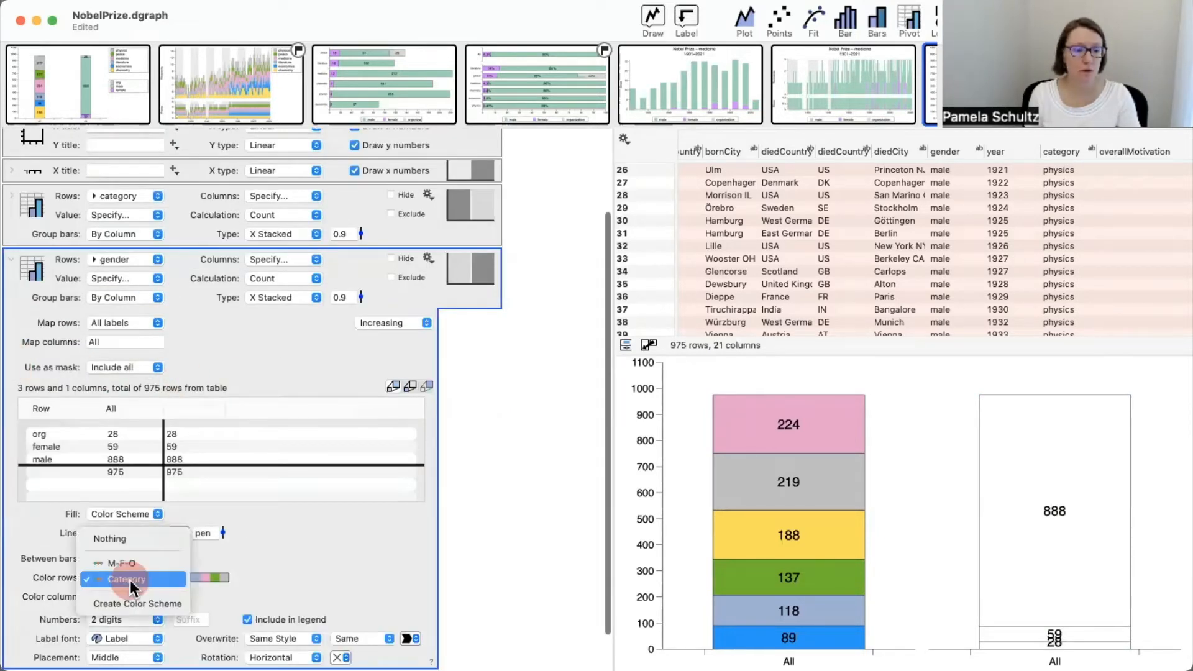
pyautogui.click(127, 563)
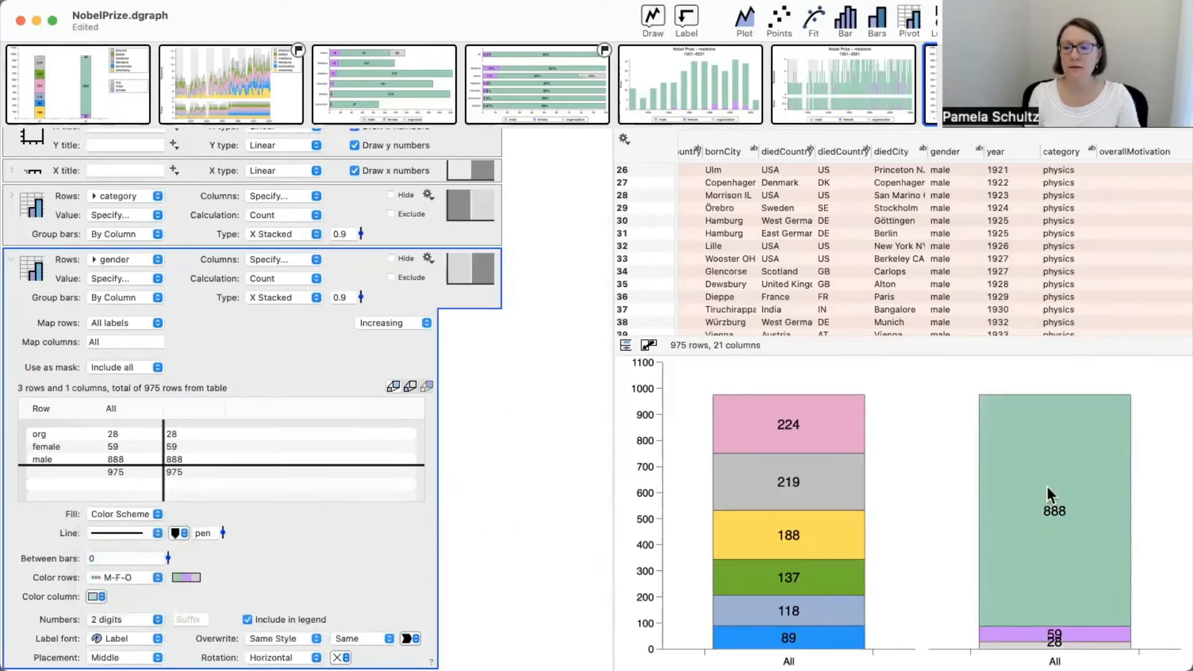
# Map the gender Pivot's rows in Decreasing order and open the first graph, the original category and gender split
pyautogui.click(381, 323)
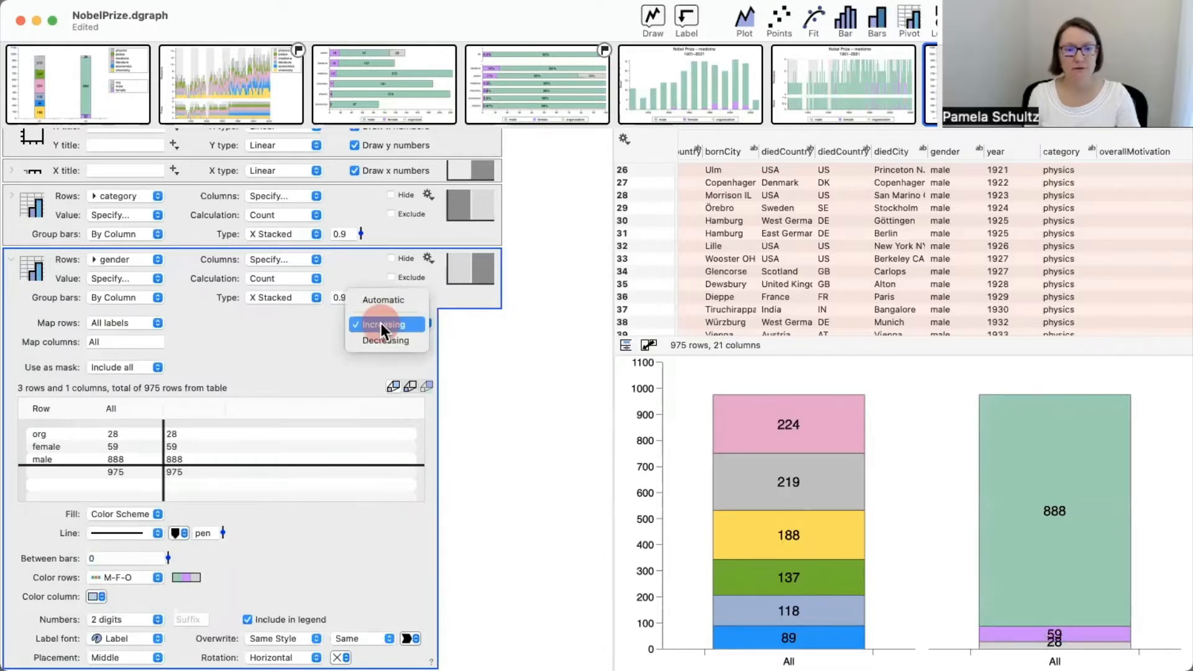
pyautogui.click(382, 334)
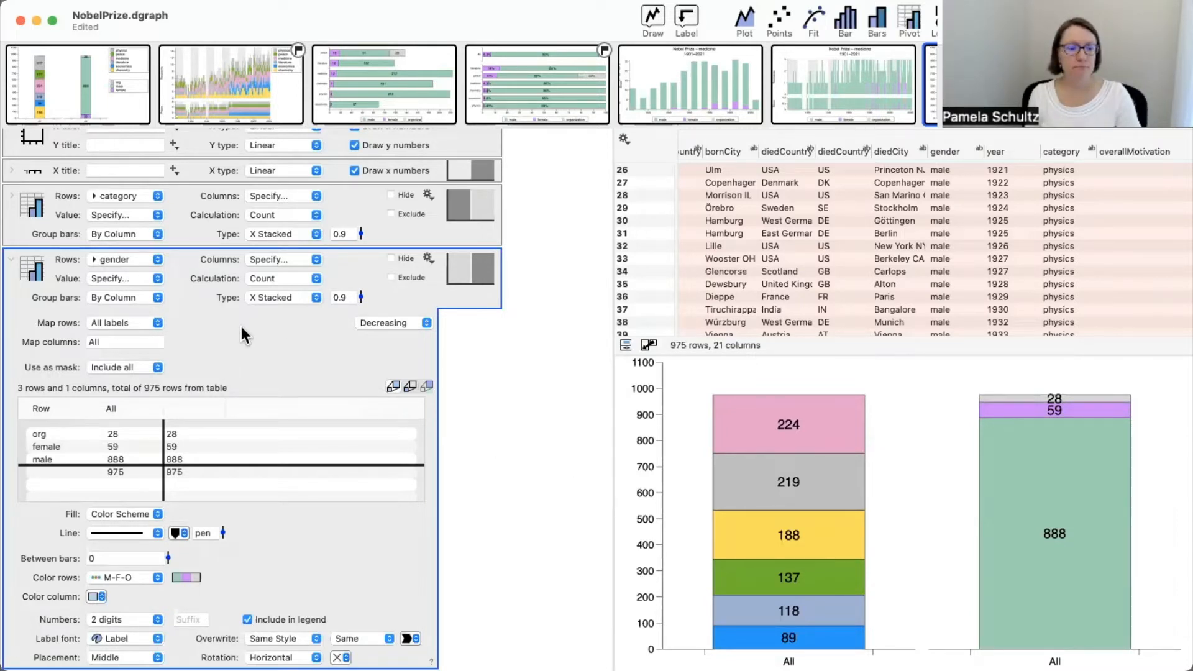
pyautogui.moveTo(131, 77)
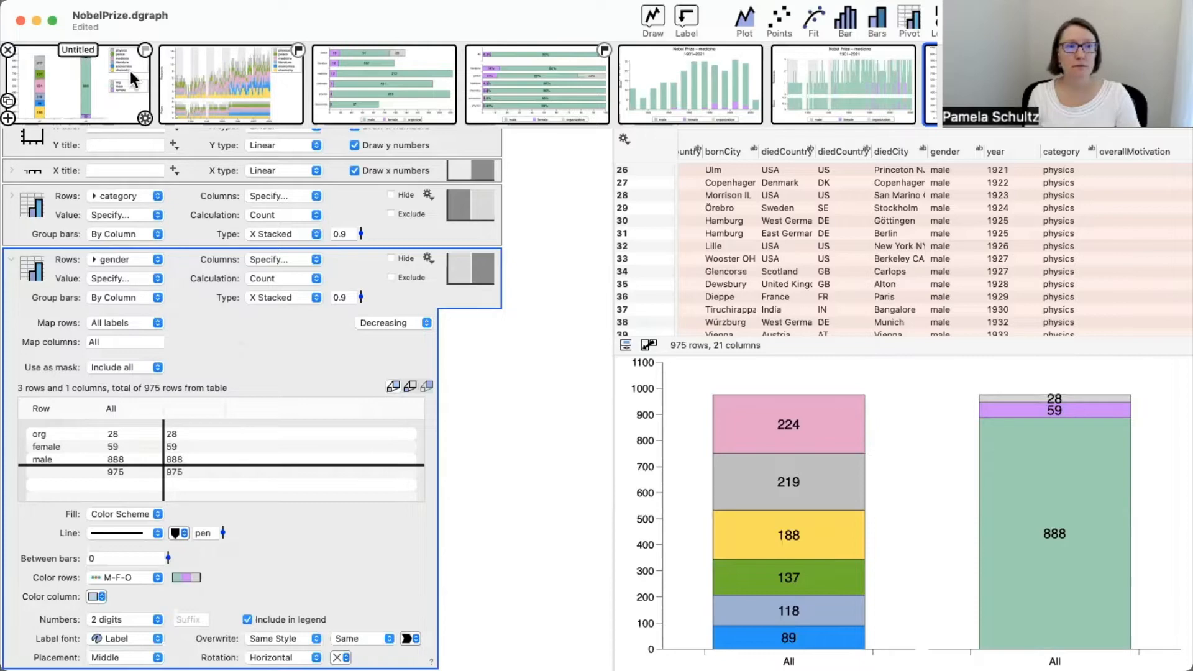
pyautogui.click(105, 112)
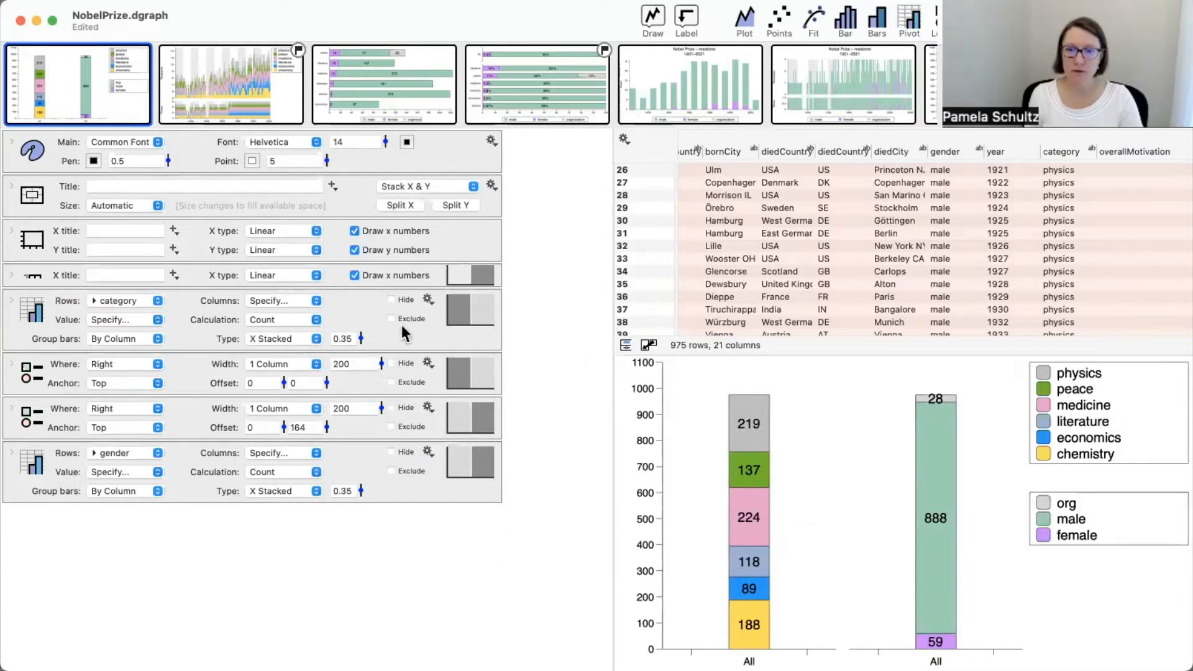
# Open the second graph, showing recipients and prizes by year, and widen the data and graph area slightly
pyautogui.moveTo(93, 90)
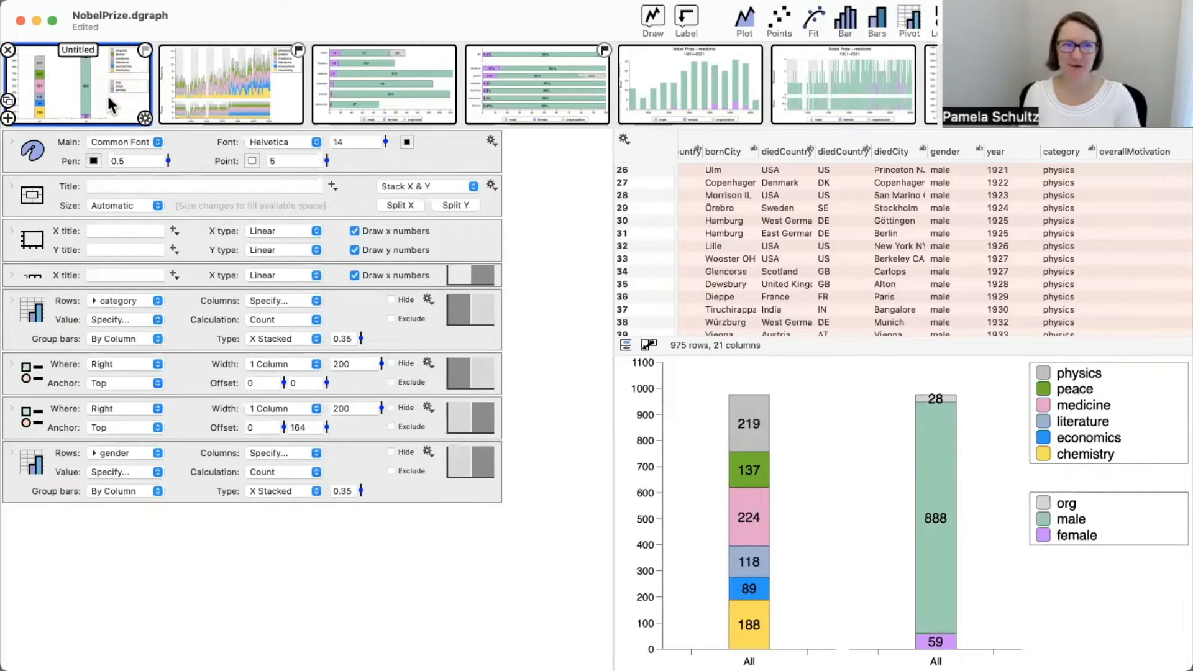
pyautogui.click(289, 91)
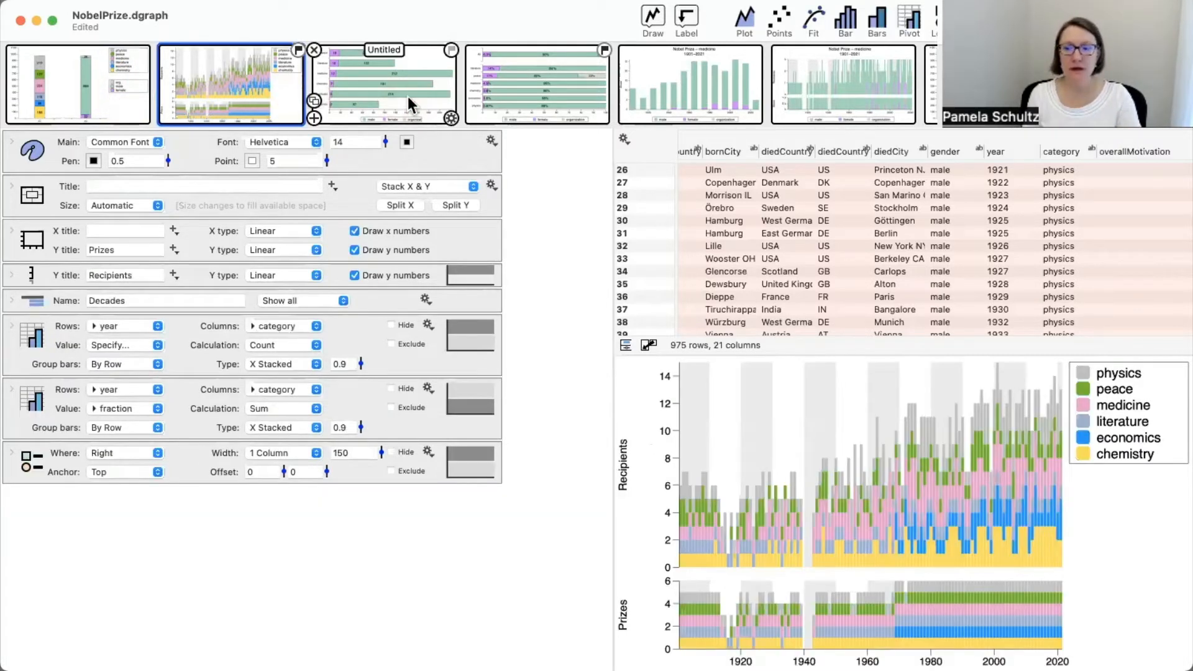
pyautogui.moveTo(295, 88)
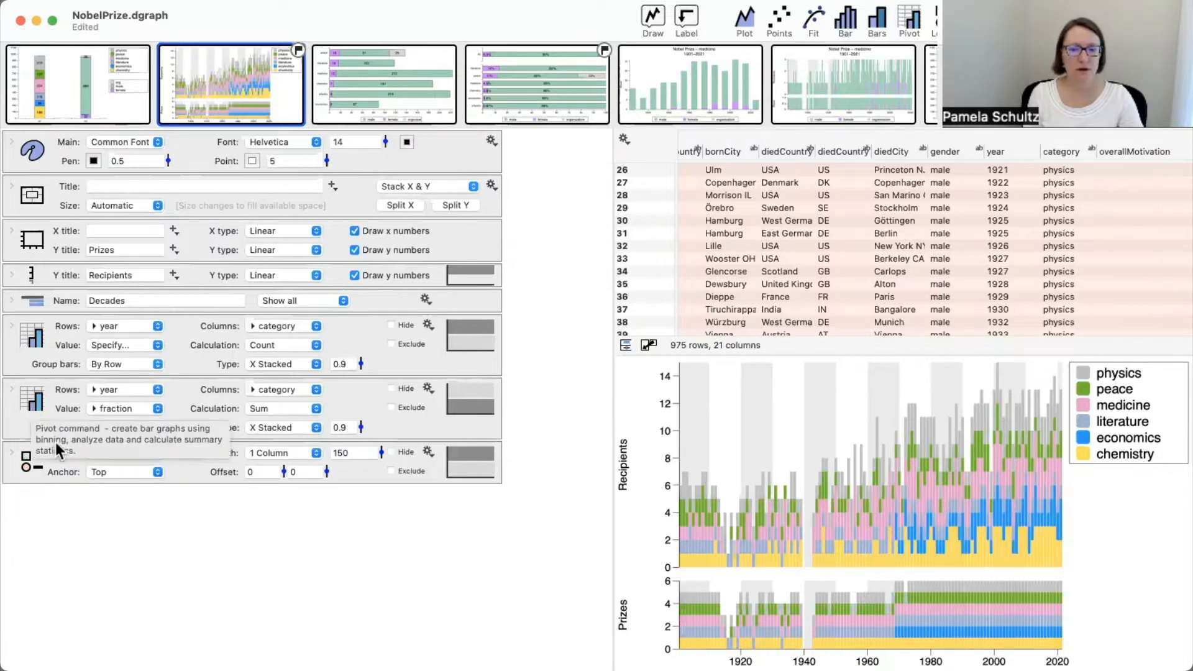
pyautogui.moveTo(466, 513)
pyautogui.mouseDown()
pyautogui.moveTo(621, 472)
pyautogui.moveTo(646, 567)
pyautogui.moveTo(657, 392)
pyautogui.moveTo(640, 547)
pyautogui.moveTo(662, 647)
pyautogui.moveTo(649, 512)
pyautogui.moveTo(662, 485)
pyautogui.moveTo(677, 650)
pyautogui.moveTo(646, 625)
pyautogui.mouseUp()
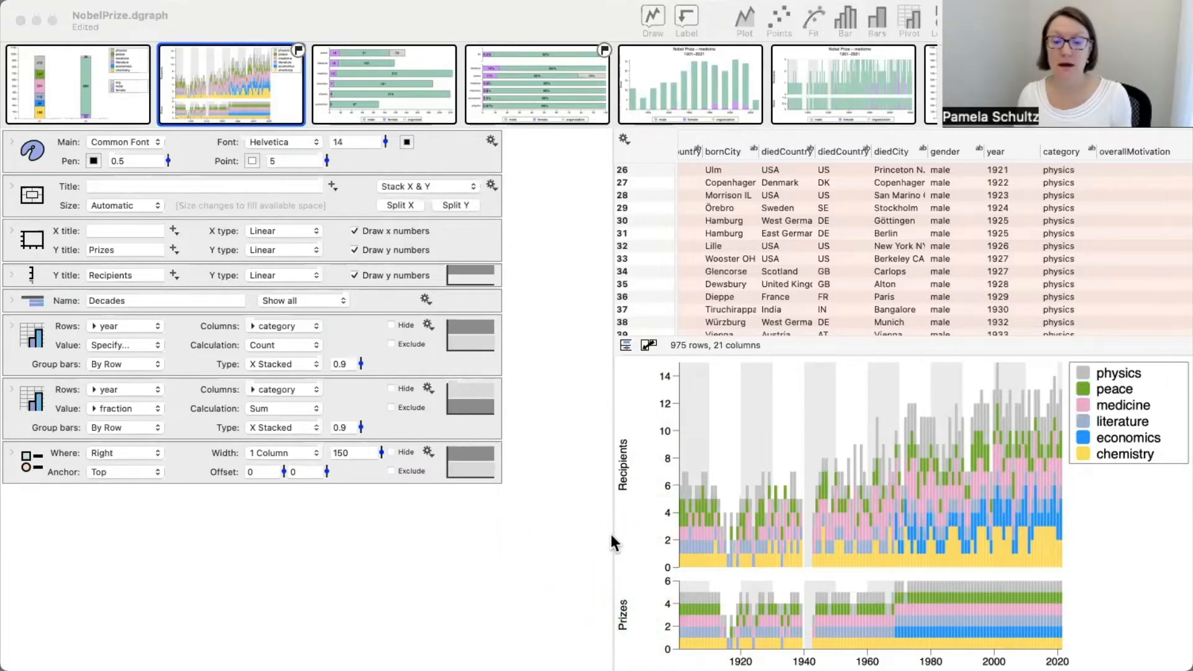
pyautogui.moveTo(611, 532); pyautogui.dragTo(551, 522)
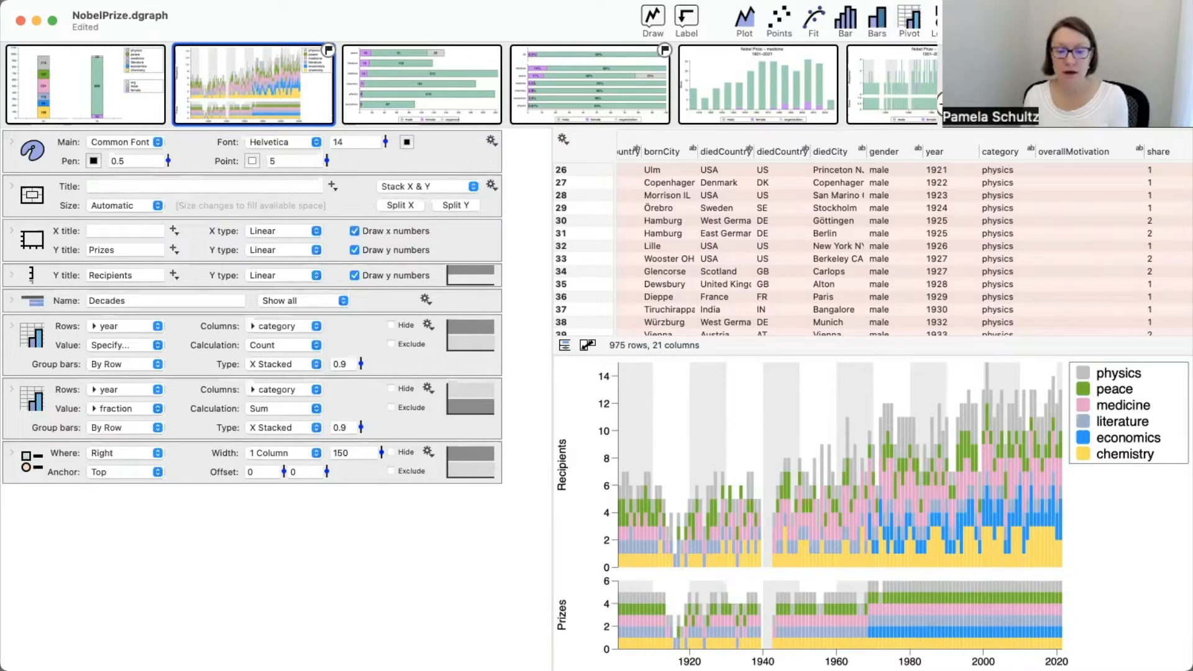
# Expand the Recipients Pivot command's details and examine its table of yearly counts per category
pyautogui.click(57, 333)
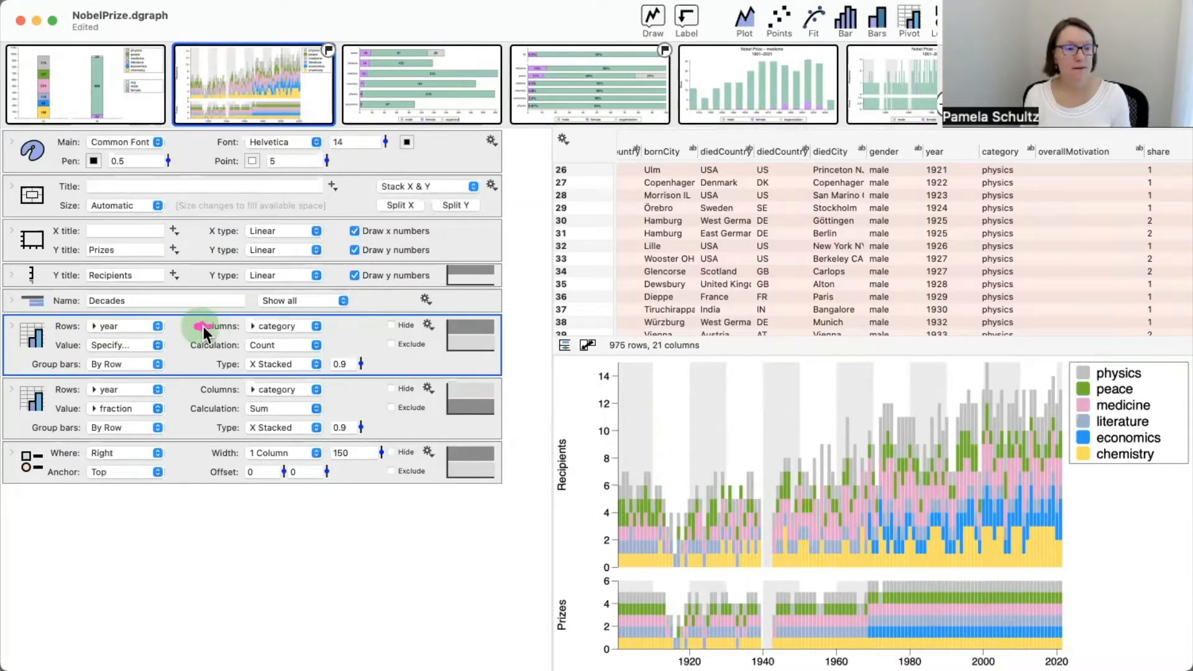
pyautogui.moveTo(150, 324); pyautogui.dragTo(233, 322)
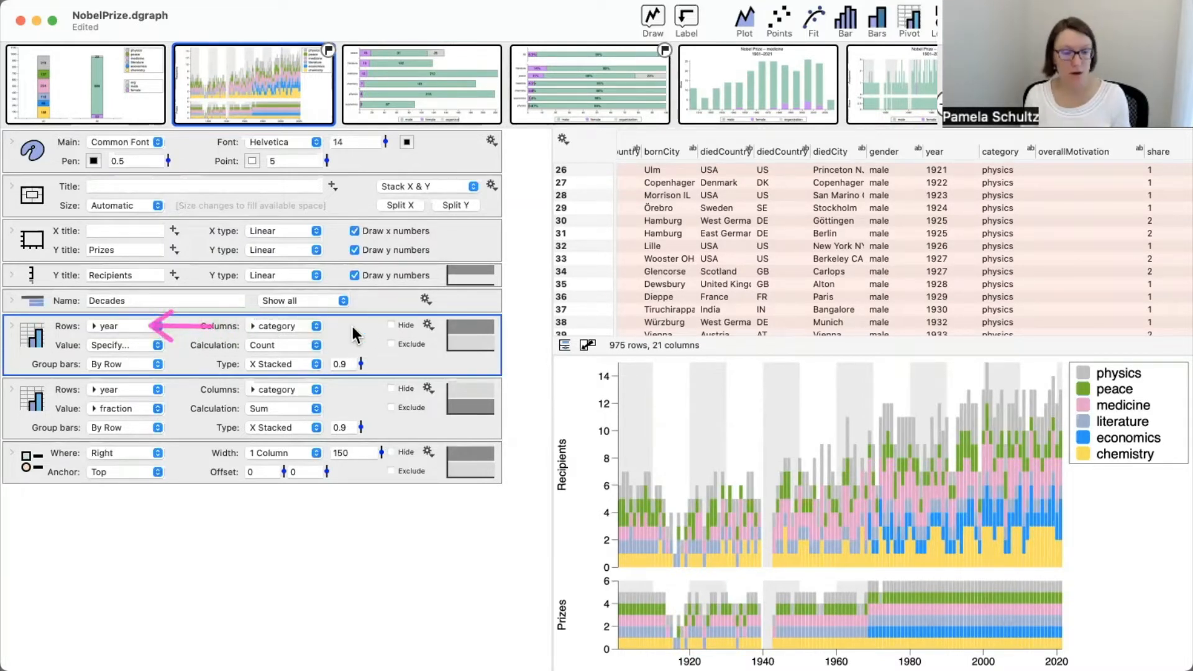
pyautogui.moveTo(371, 326); pyautogui.dragTo(310, 325)
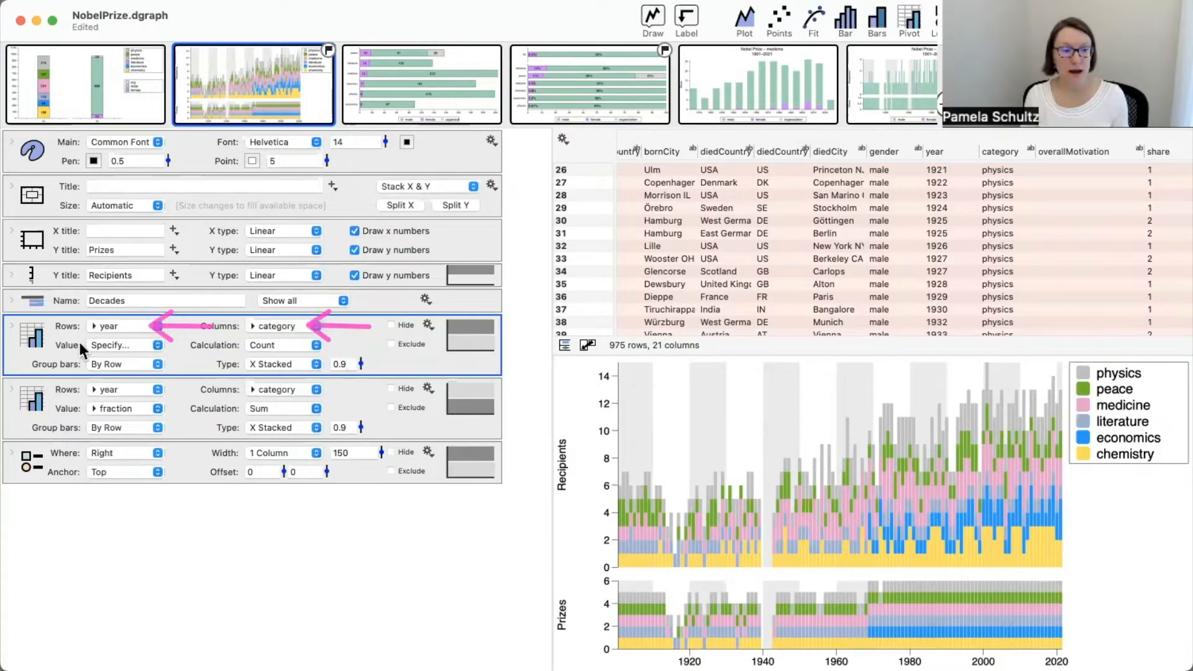
pyautogui.click(11, 325)
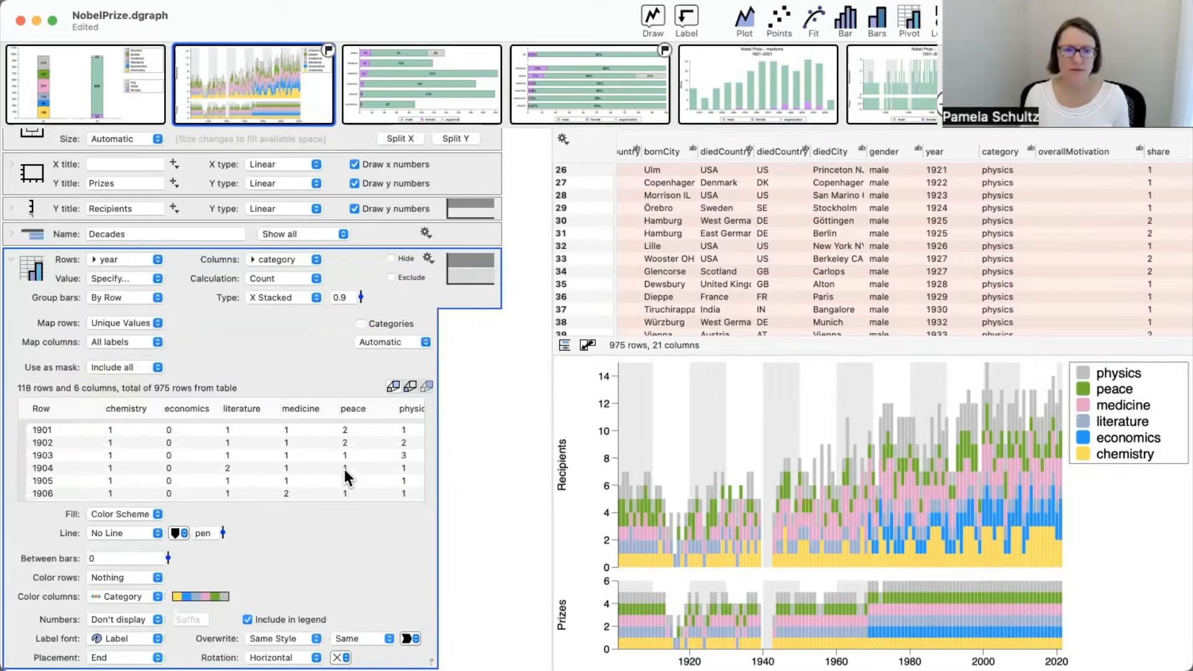
pyautogui.hscroll(2, 267, 468)
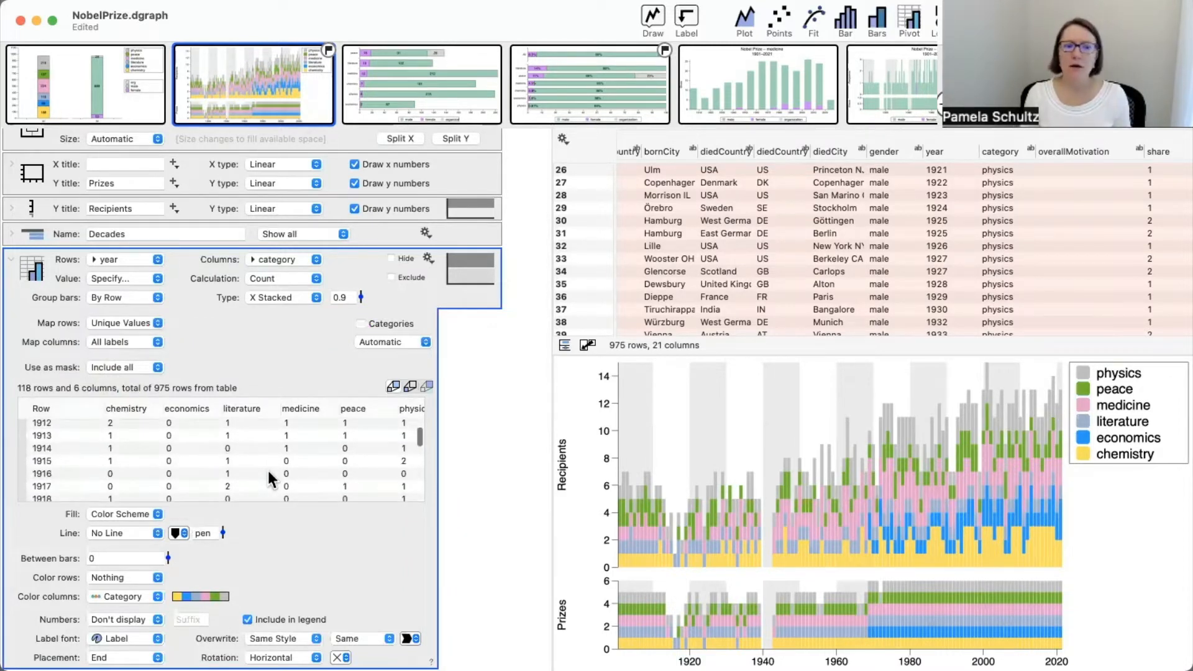
pyautogui.scroll(-5, 392, 461)
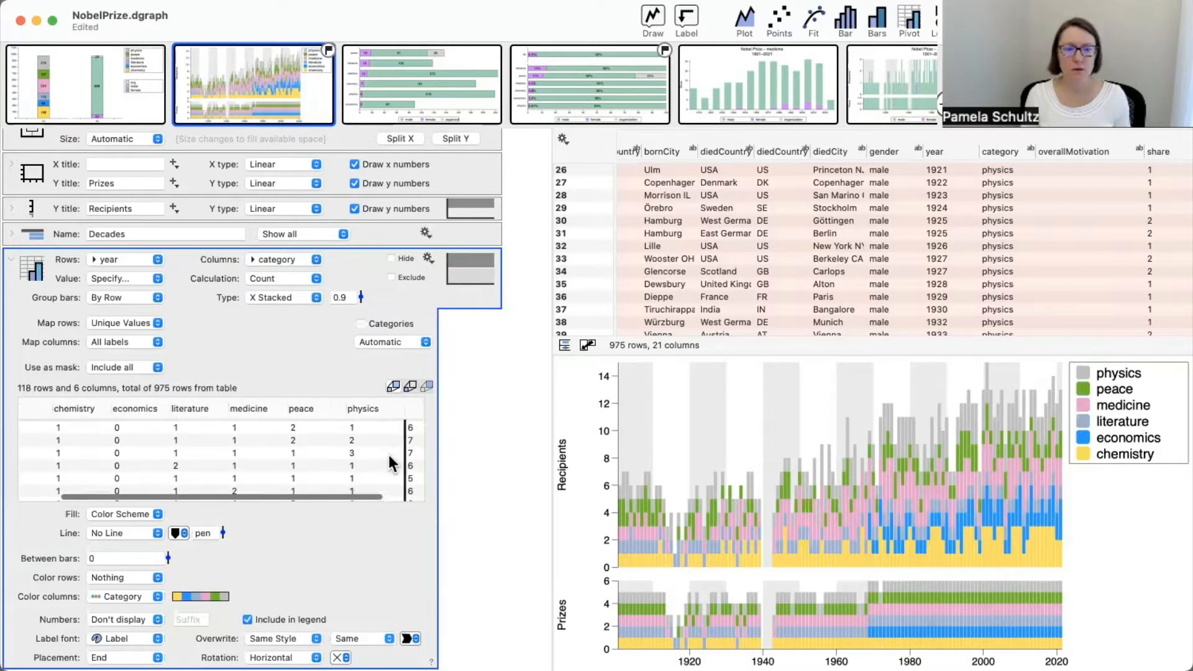
pyautogui.scroll(-5, 320, 479)
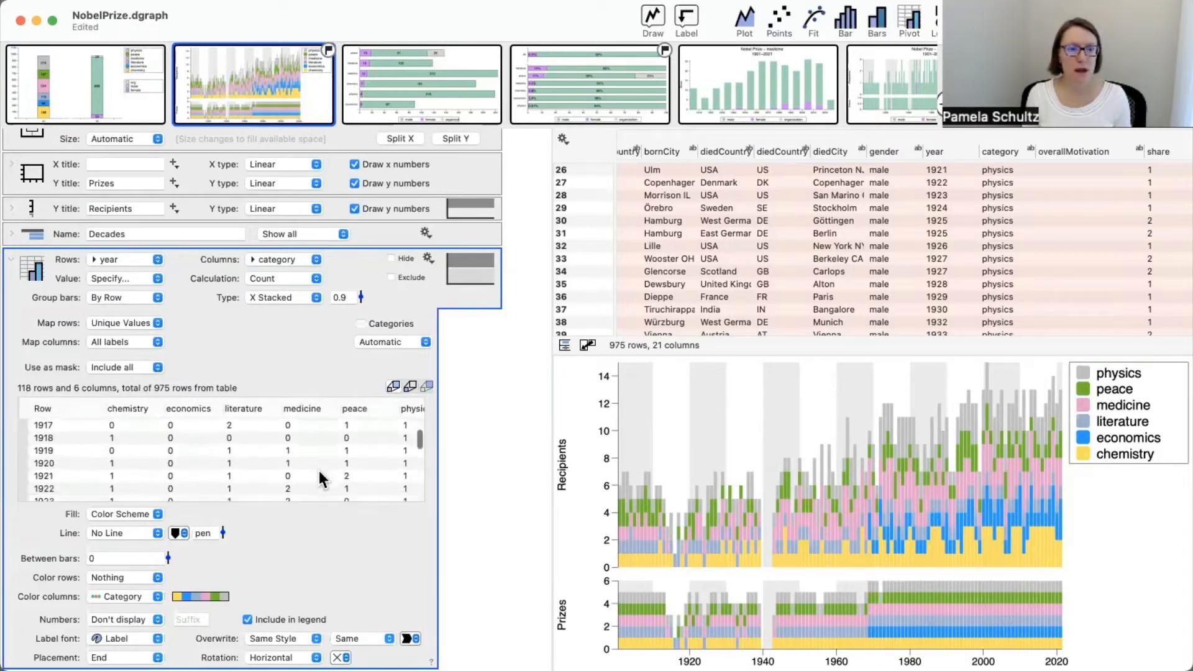
pyautogui.scroll(6, 320, 478)
pyautogui.hscroll(1, 319, 470)
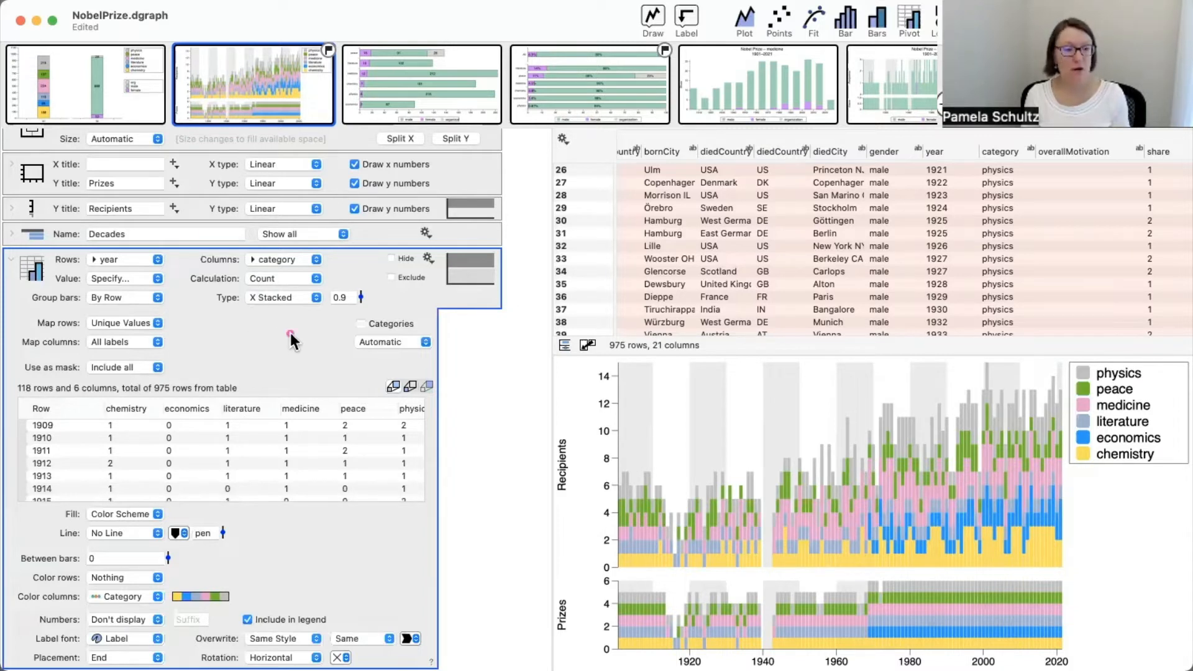
# Try Automatic row mapping for the years in the Recipients Pivot, and restore Unique Values
pyautogui.moveTo(289, 333)
pyautogui.mouseDown()
pyautogui.moveTo(182, 333)
pyautogui.moveTo(160, 318)
pyautogui.mouseUp()
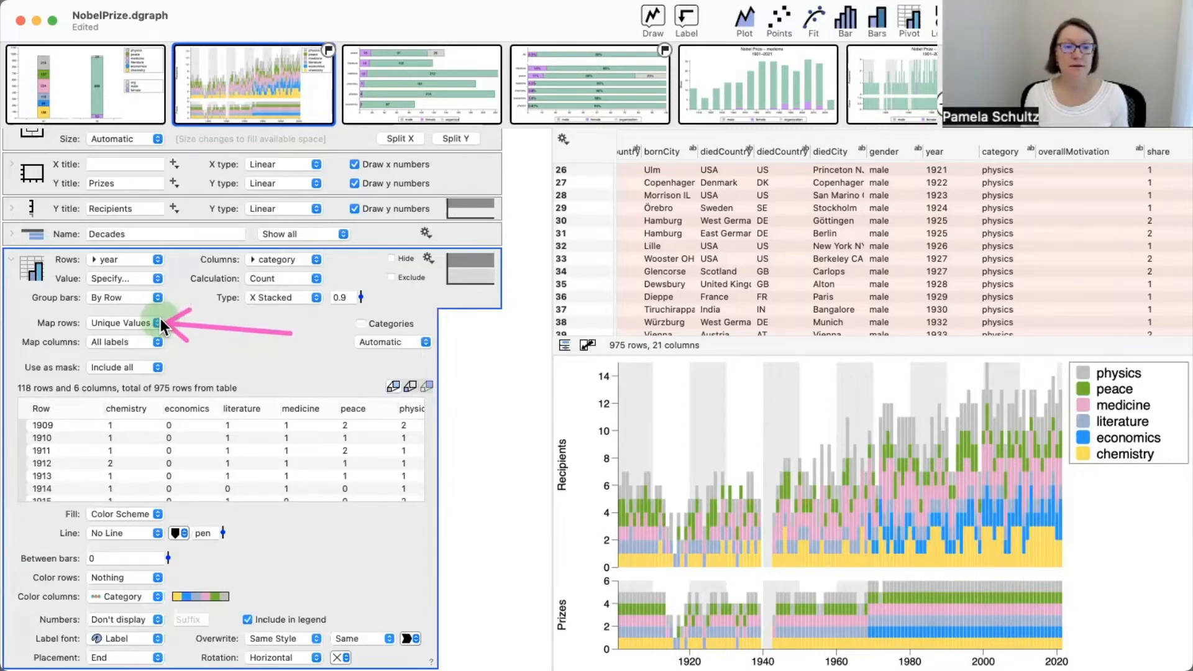
pyautogui.click(158, 322)
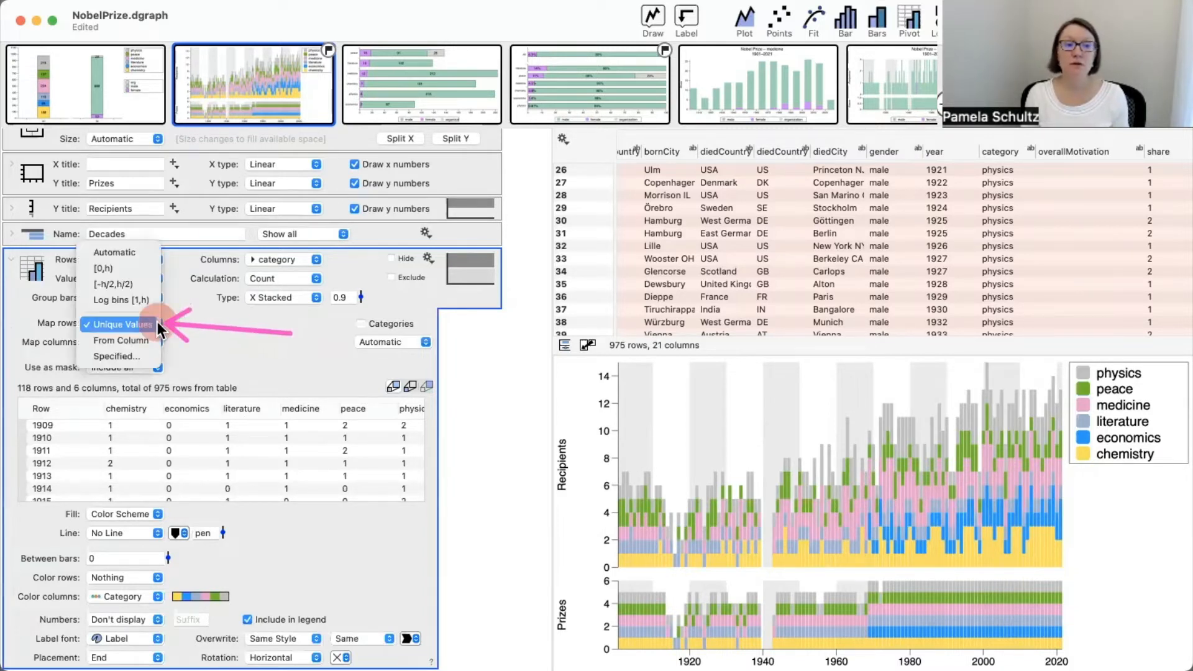
pyautogui.click(140, 252)
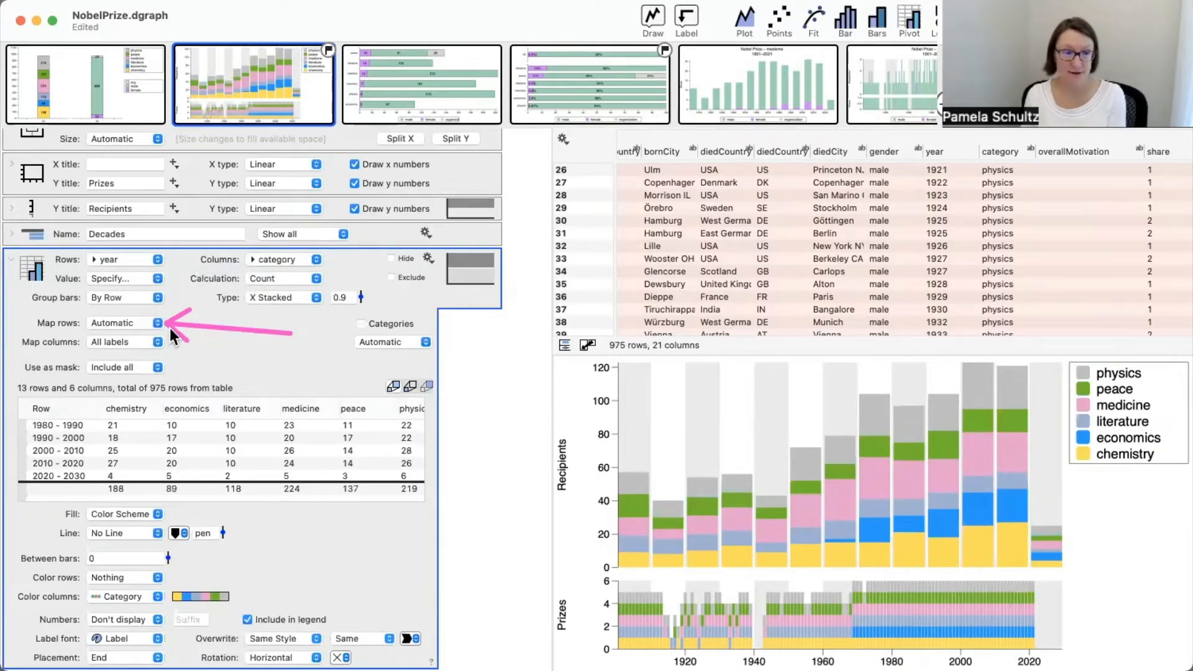
pyautogui.click(138, 324)
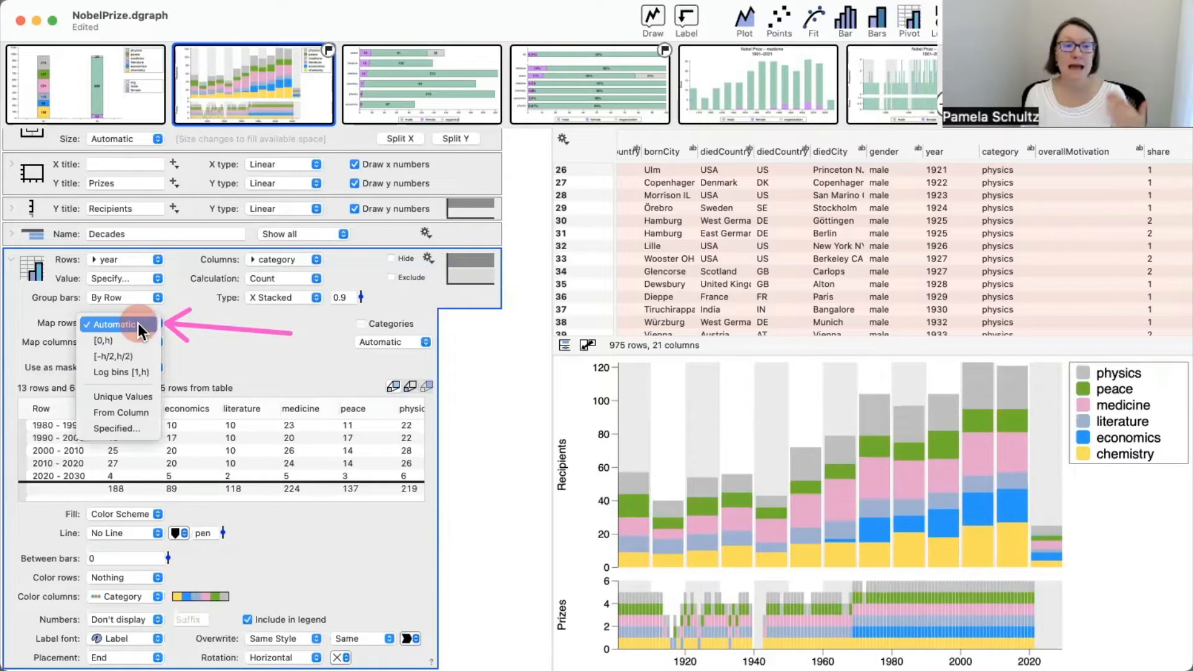
pyautogui.click(135, 395)
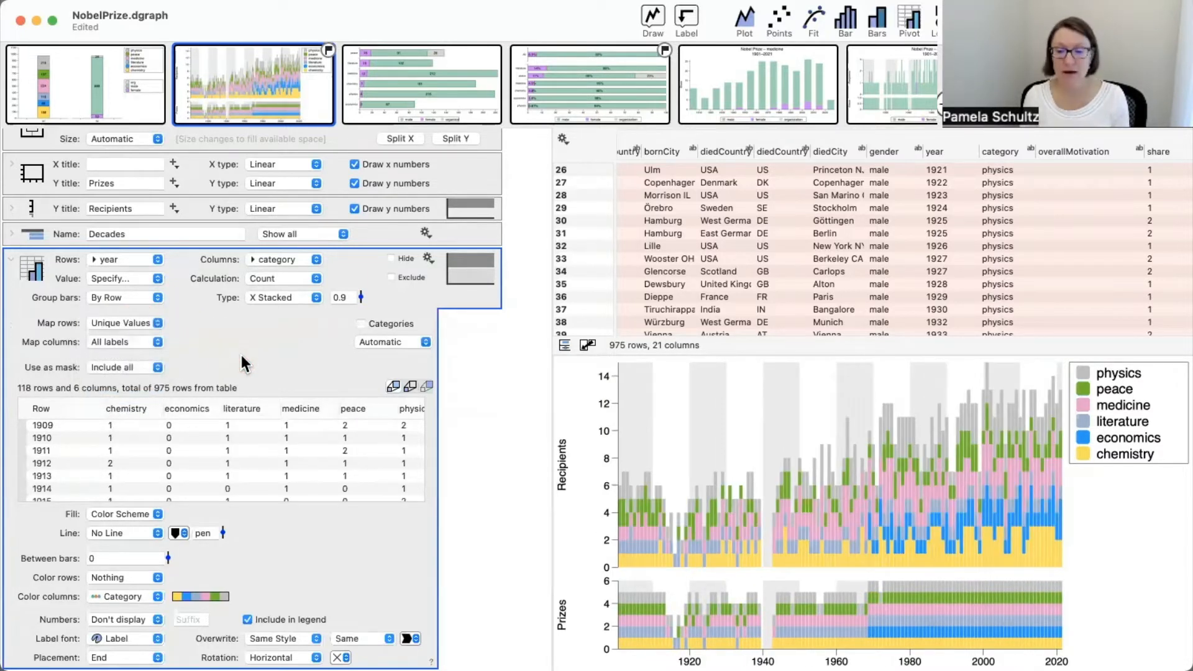
# Collapse the Recipients Pivot's details and select the Prizes and Recipients Pivot commands one after the other
pyautogui.click(11, 260)
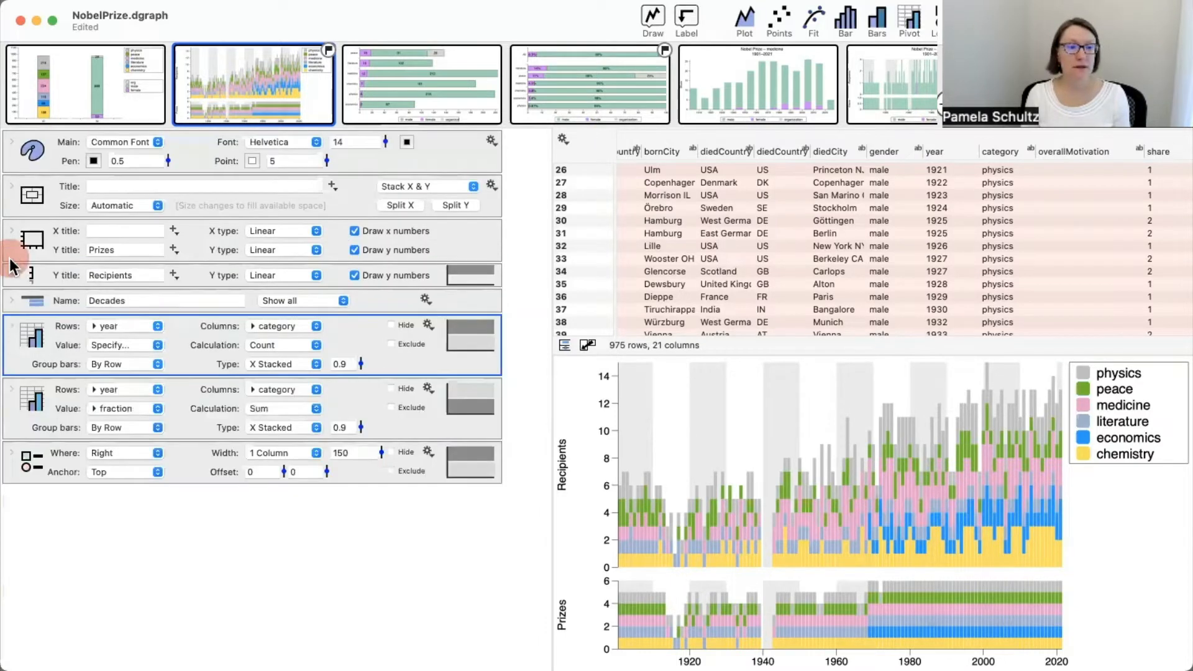
pyautogui.click(309, 601)
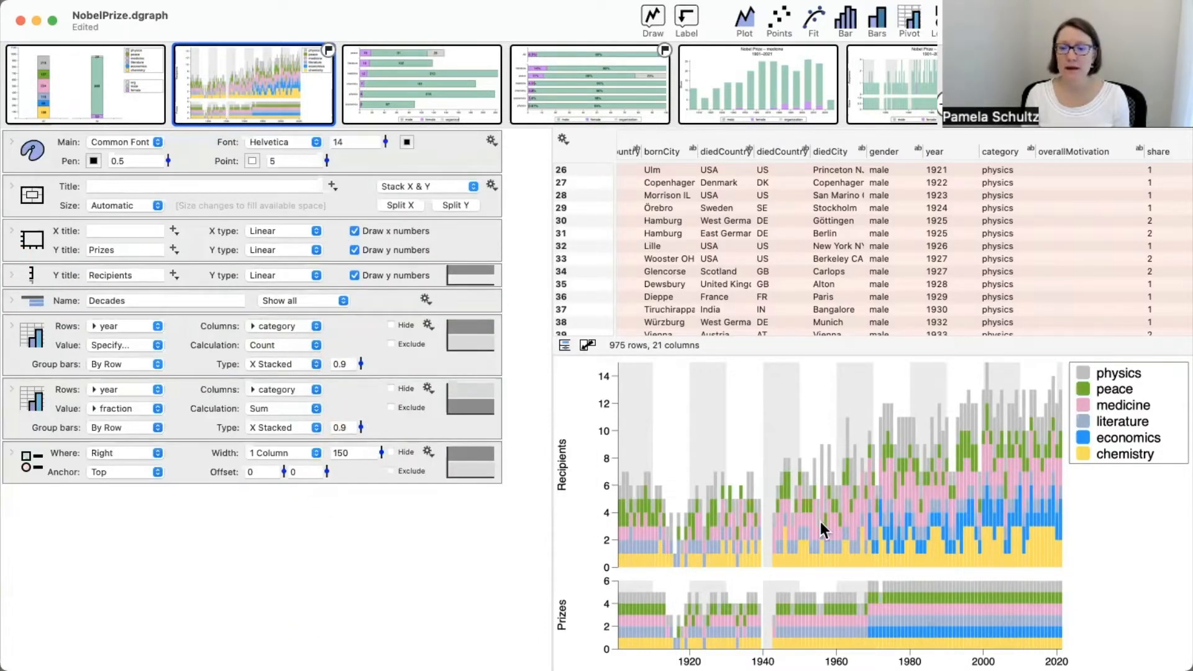
pyautogui.click(55, 408)
pyautogui.click(54, 347)
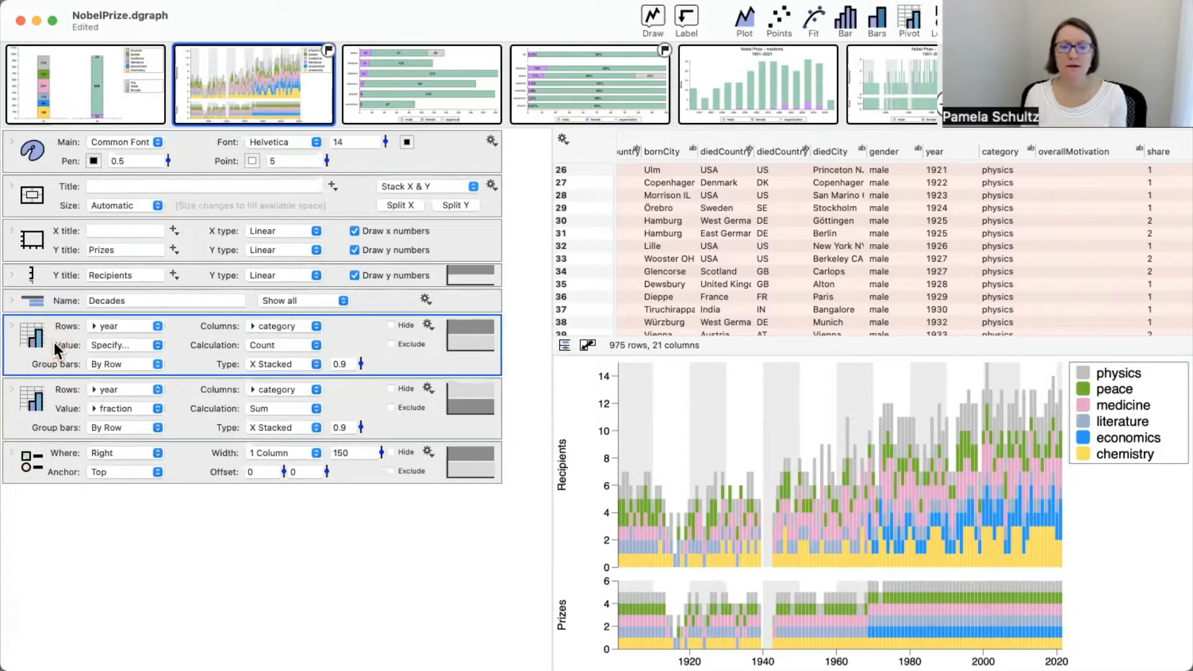
# Toggle the visibility of the Prizes Pivot, which sums the fraction values, to identify its bars, leaving it shown
pyautogui.click(392, 389)
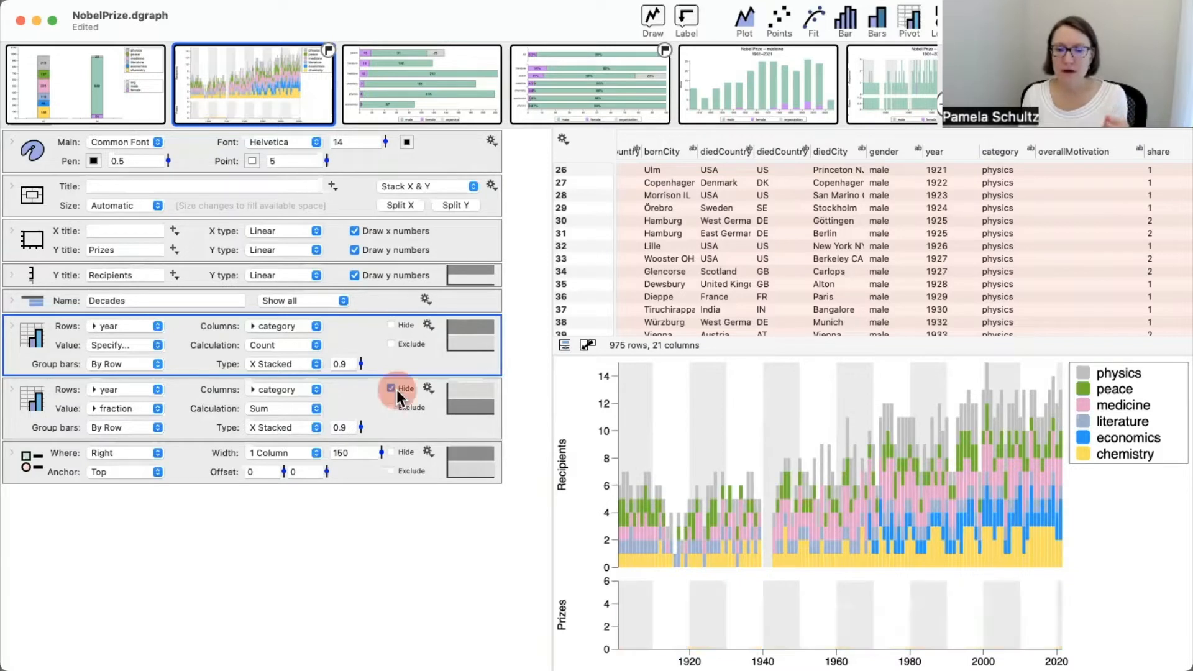
pyautogui.click(391, 388)
pyautogui.click(403, 388)
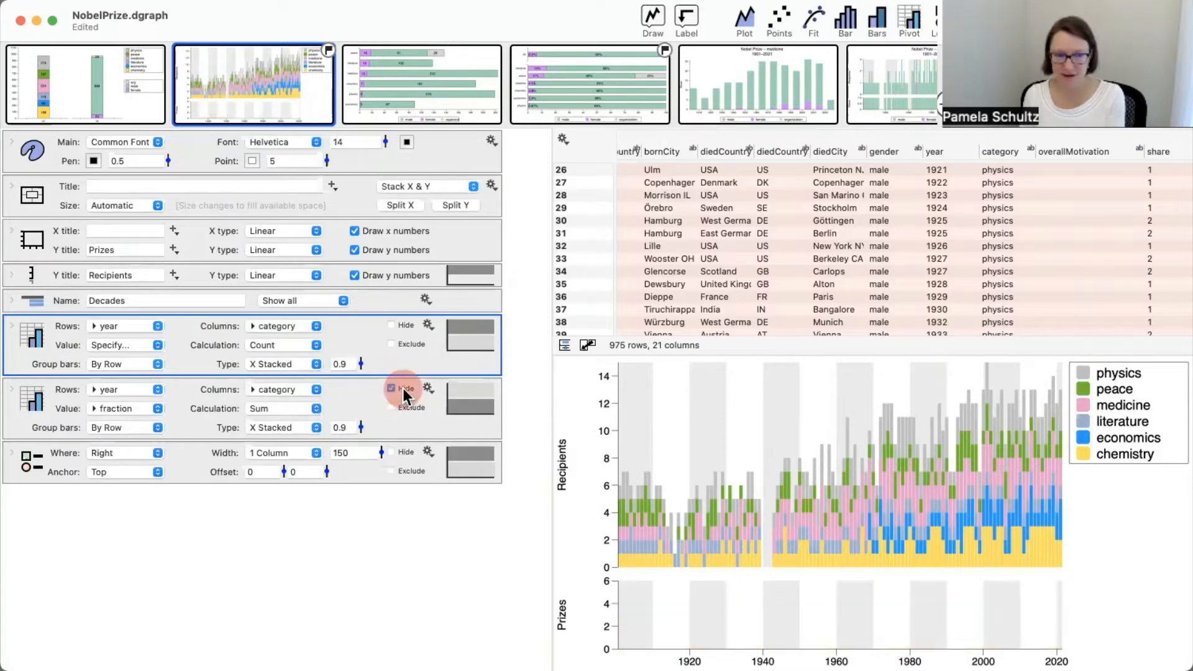
pyautogui.click(403, 388)
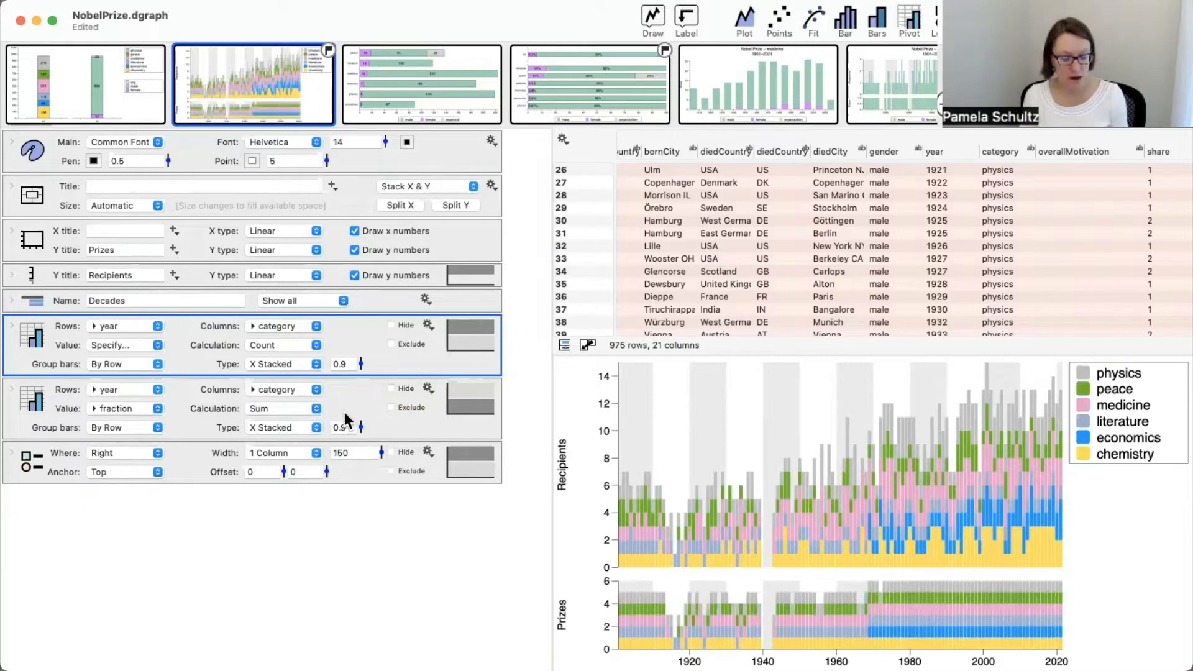
pyautogui.click(318, 408)
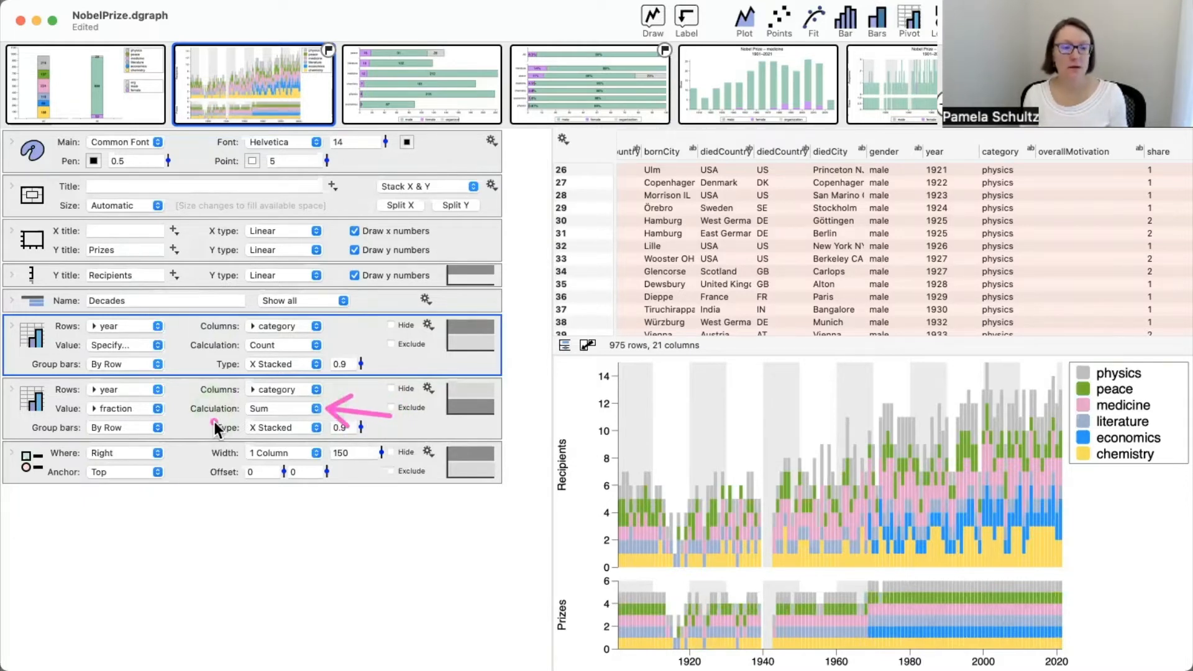
pyautogui.moveTo(215, 421); pyautogui.dragTo(170, 408)
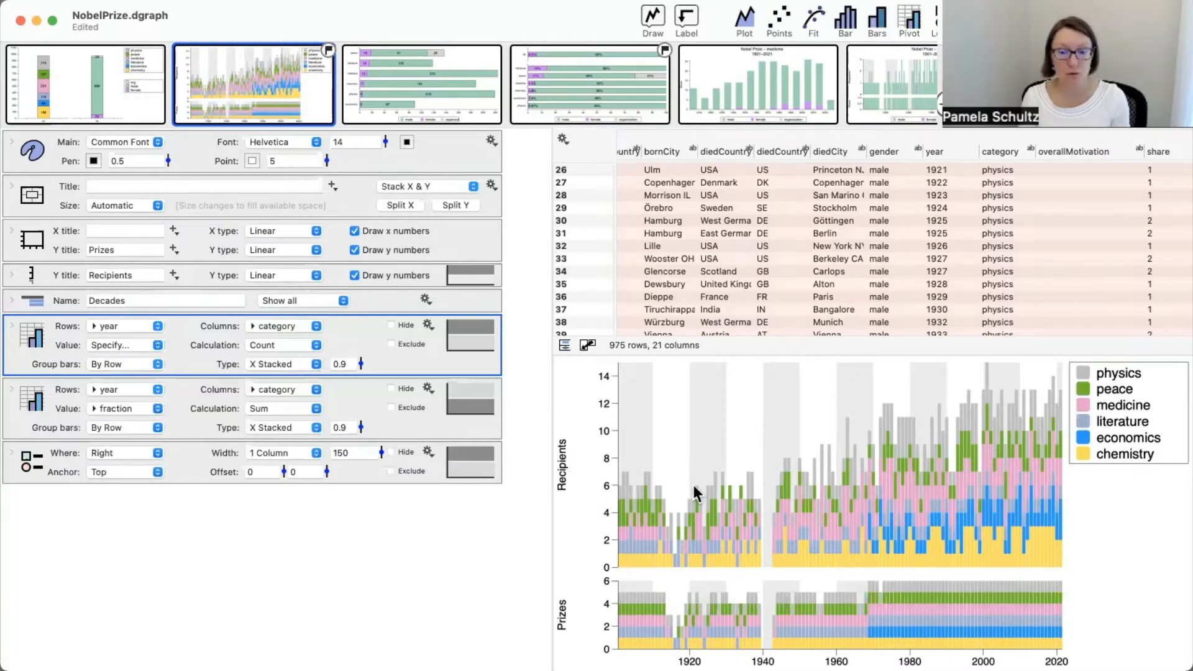
# Zoom the yearly graph's X axis to about 1906 to 1956, and restore the full year range
pyautogui.moveTo(640, 449); pyautogui.dragTo(822, 456)
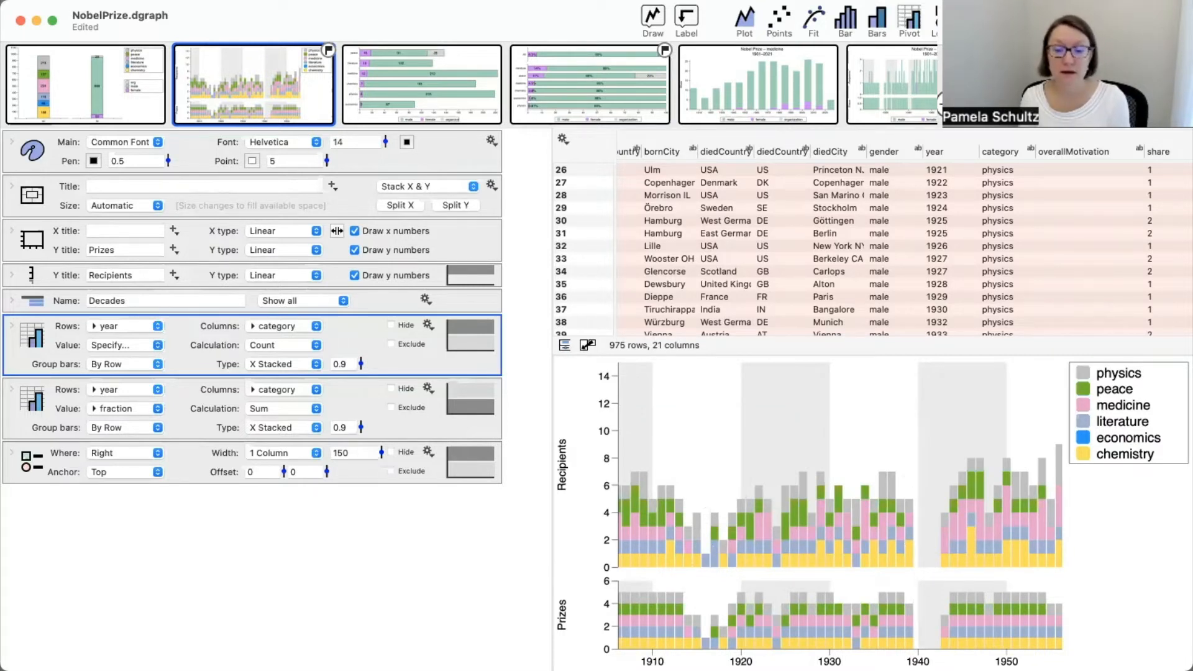
pyautogui.moveTo(708, 653)
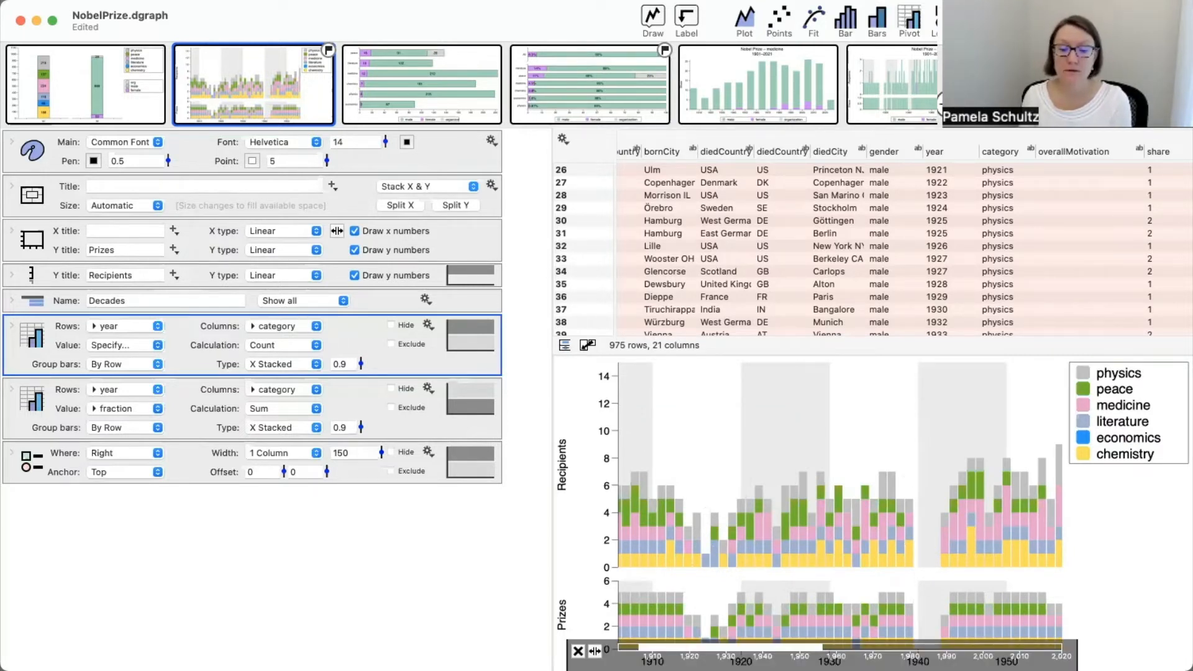
pyautogui.click(931, 550)
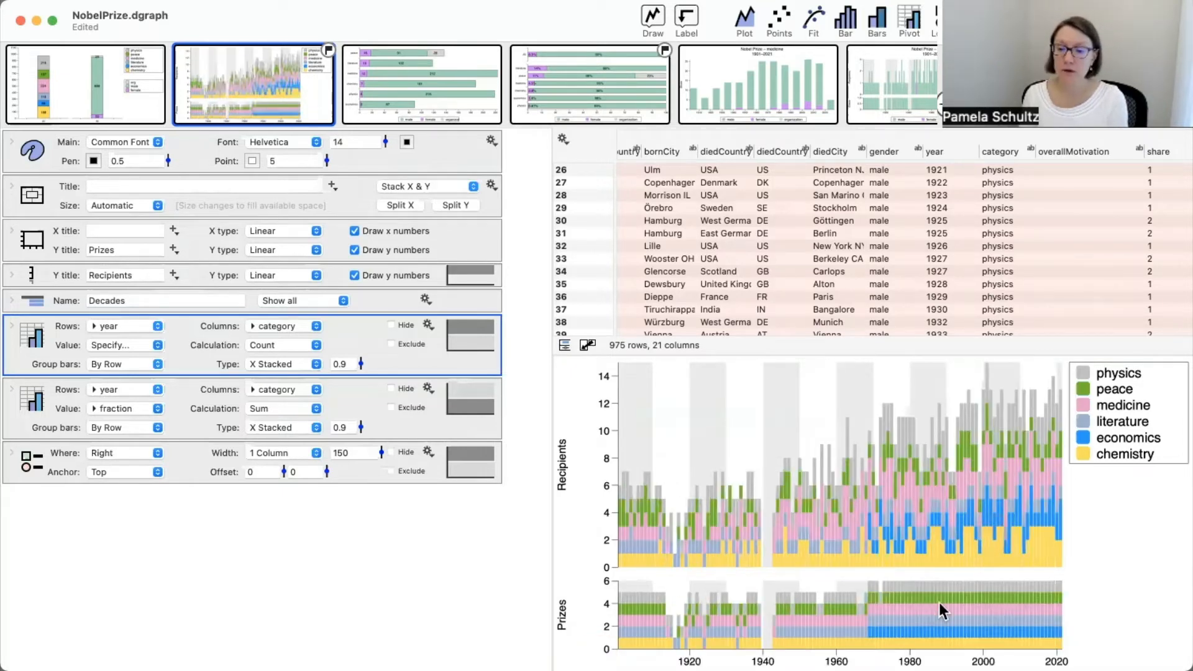
# Zoom the yearly graph's X axis to about 1962 to 1987 and deselect the Recipients Pivot command
pyautogui.moveTo(844, 520); pyautogui.dragTo(935, 521)
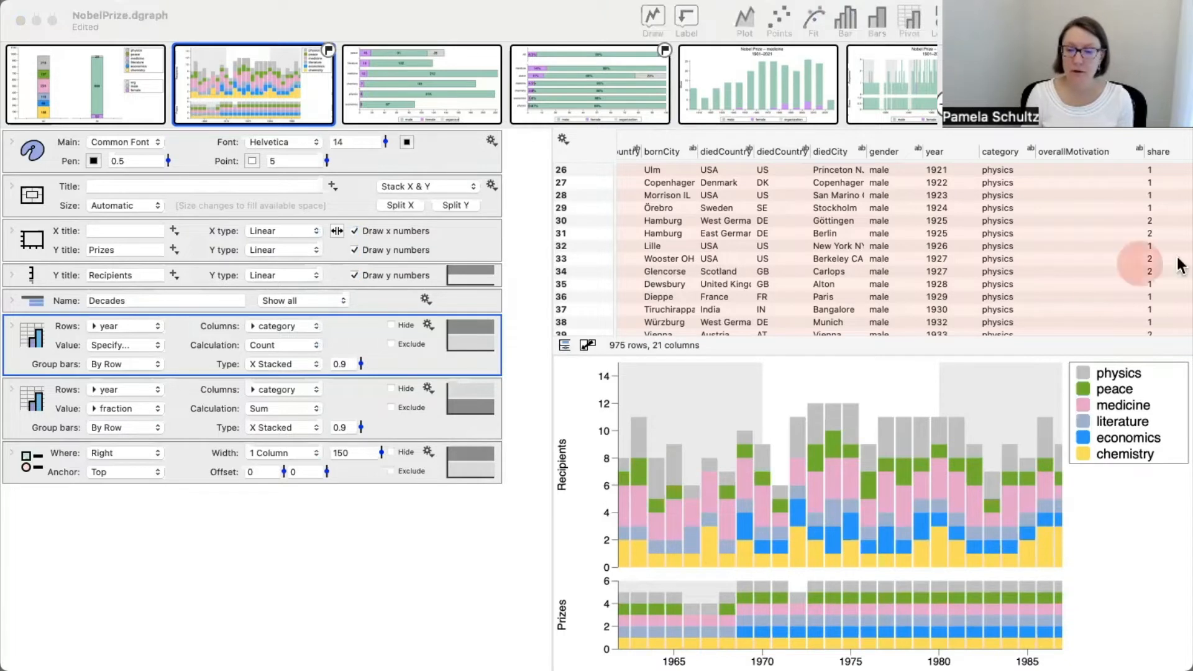
pyautogui.click(457, 548)
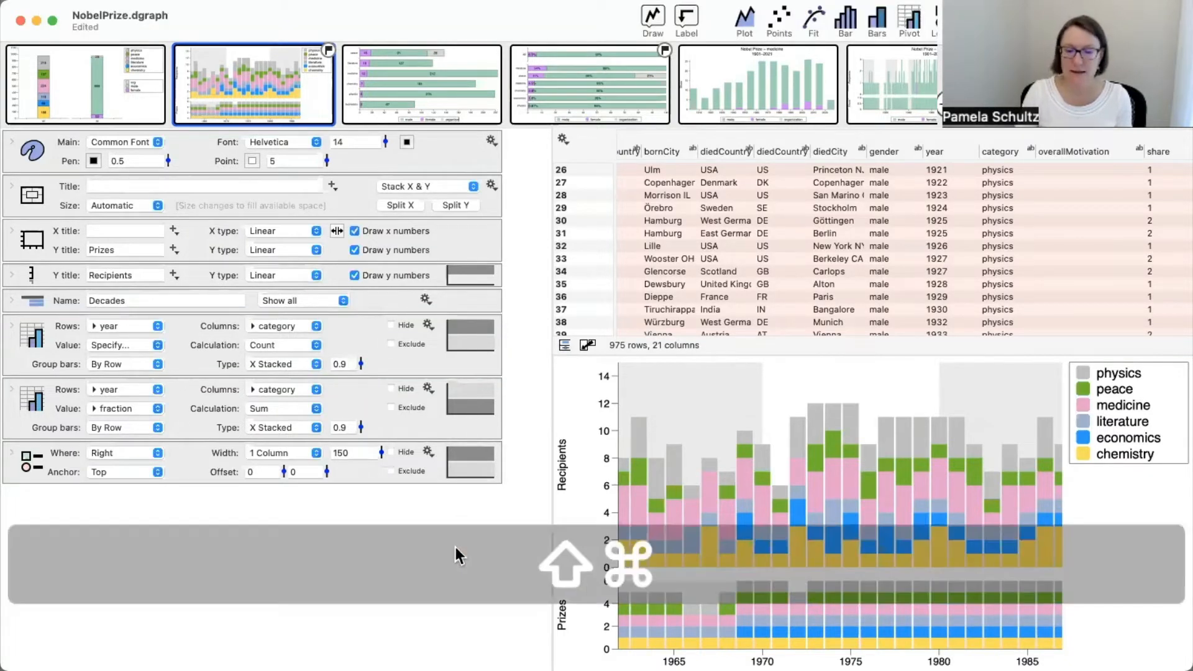
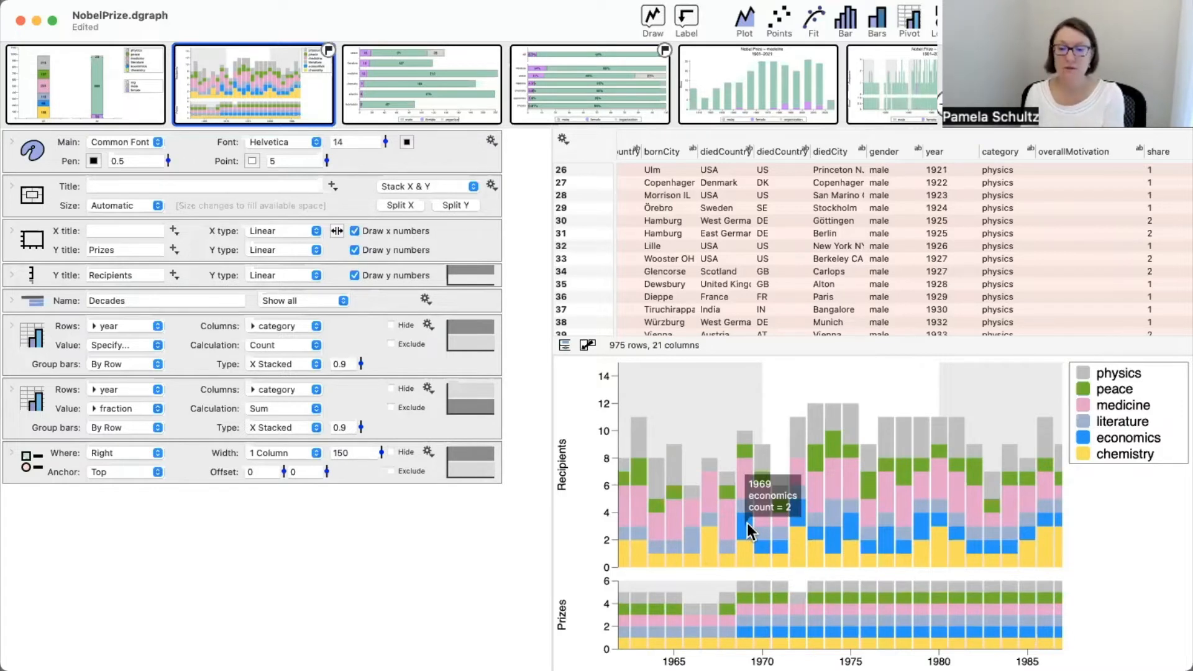
# Select the underlying table rows of the 1969 economics bar in the Recipients graph, examine their columns, and clear the selection
pyautogui.rightClick(747, 523)
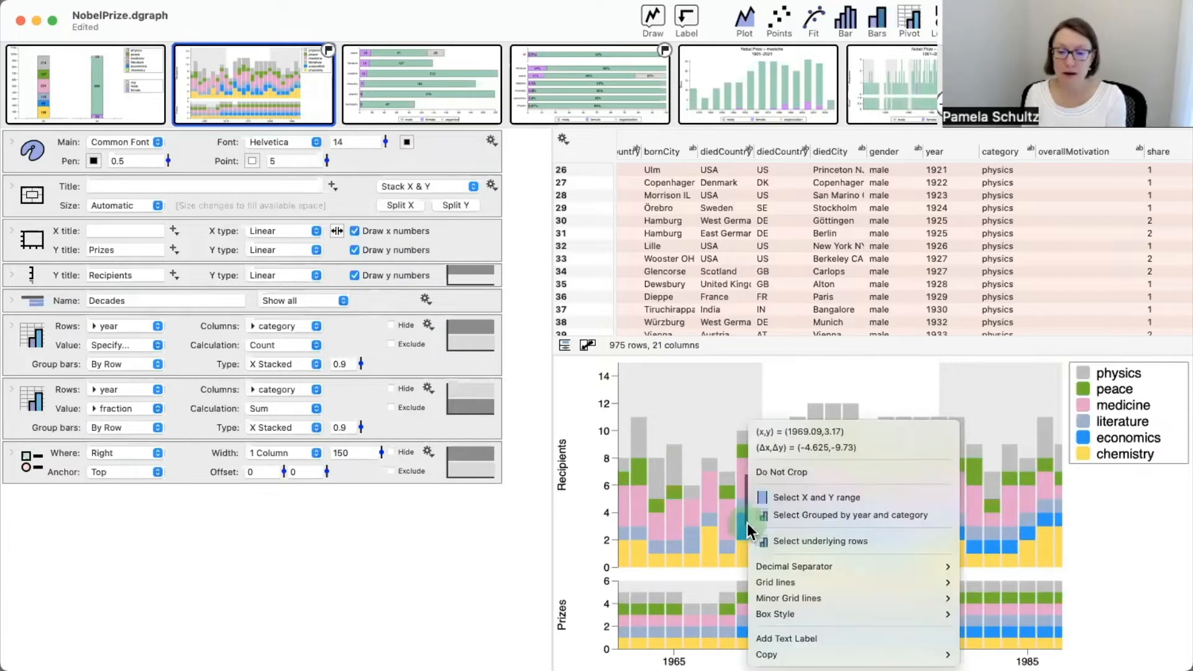
pyautogui.click(836, 539)
pyautogui.scroll(-3, 882, 255)
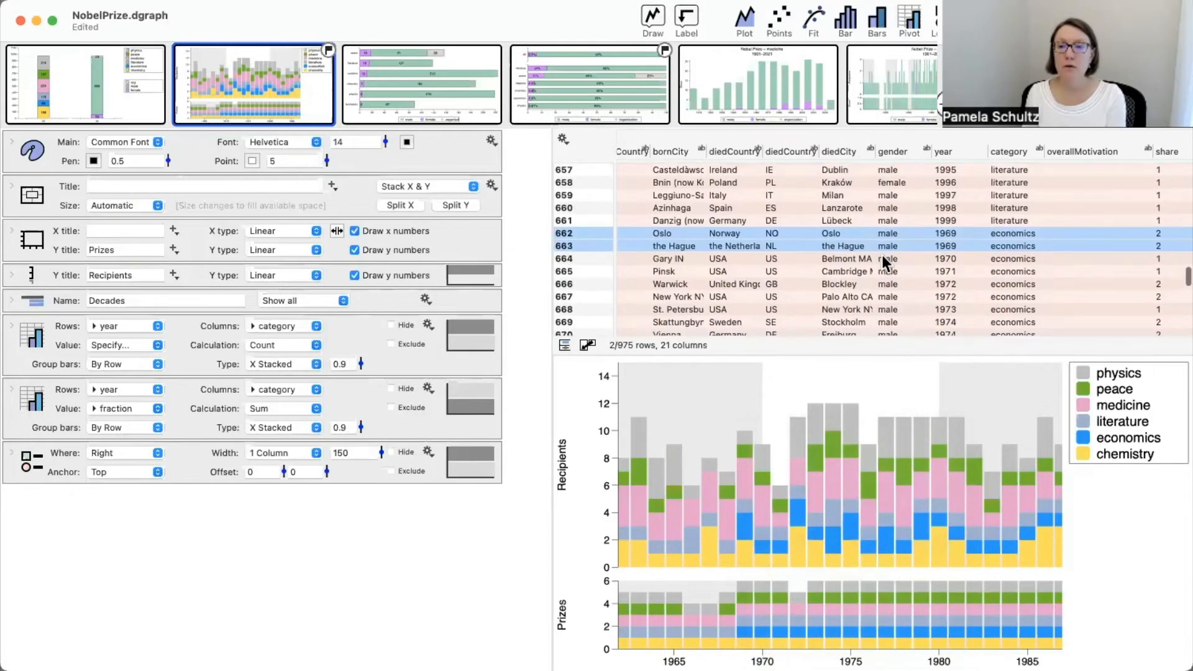
pyautogui.hscroll(-10, 777, 282)
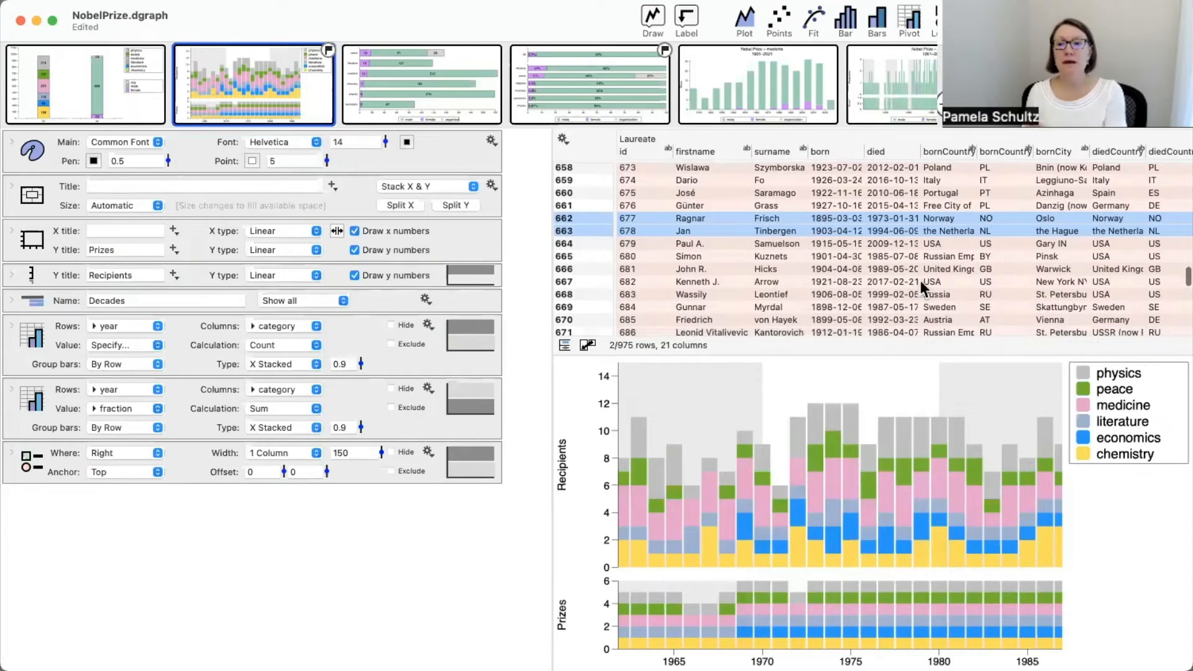
pyautogui.hscroll(5, 920, 281)
pyautogui.hscroll(5, 919, 281)
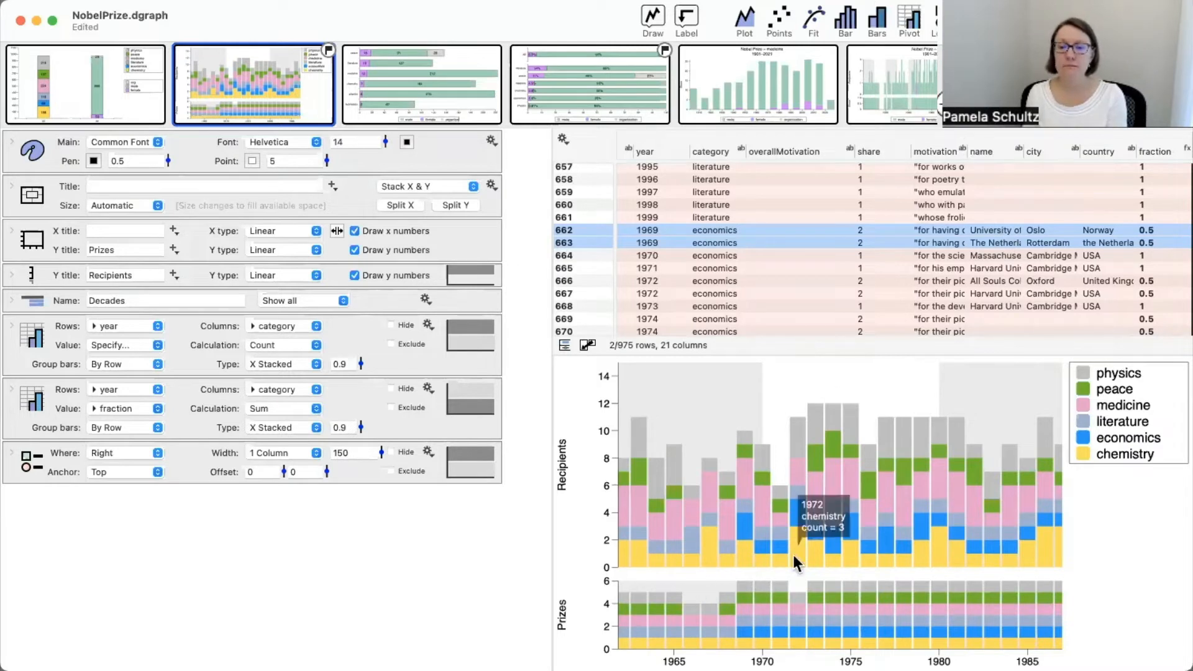
pyautogui.moveTo(755, 531)
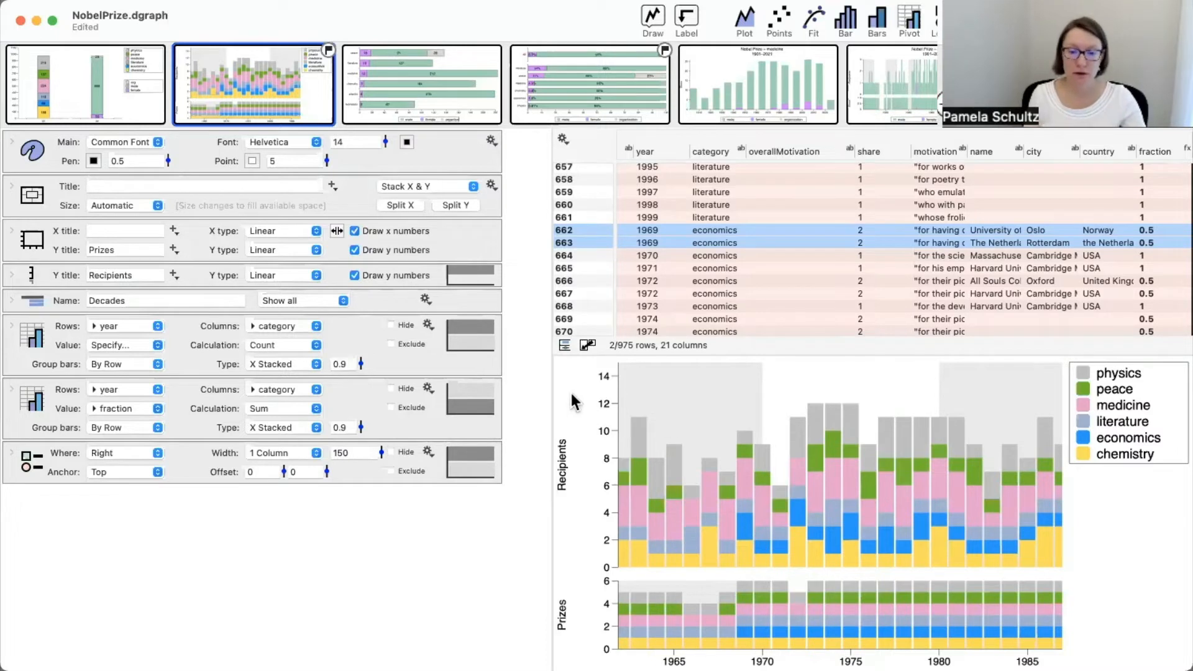
pyautogui.click(589, 498)
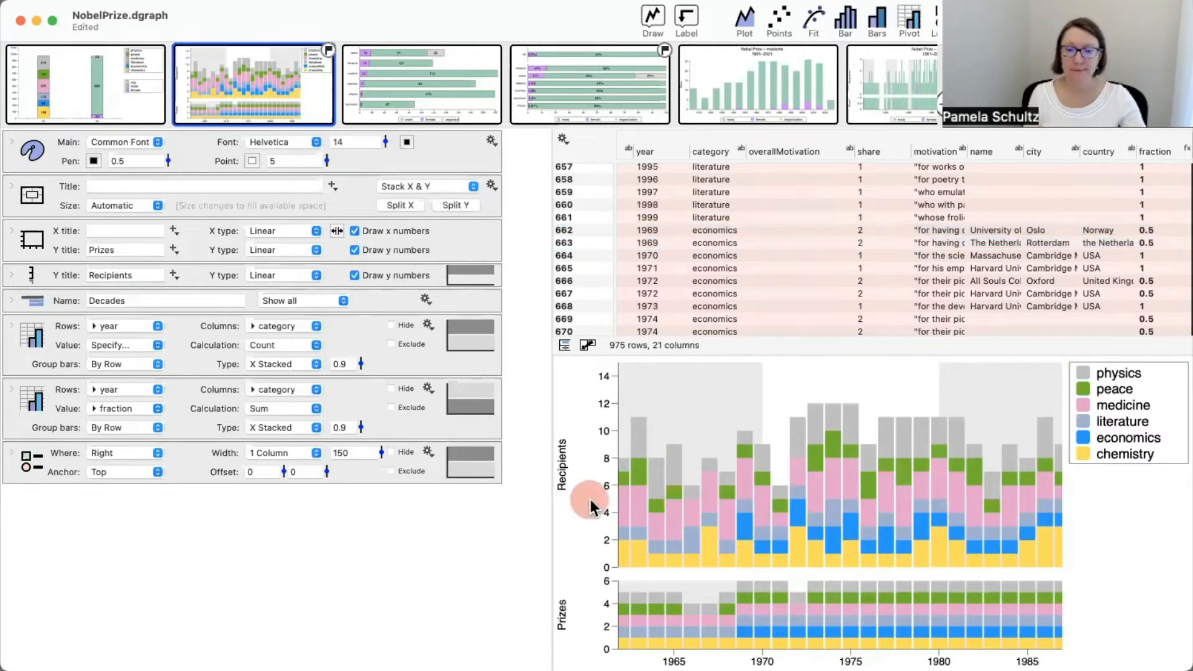
# Restore the yearly graph's full year range and zoom its X axis to about 1994 to 2010
pyautogui.moveTo(720, 651)
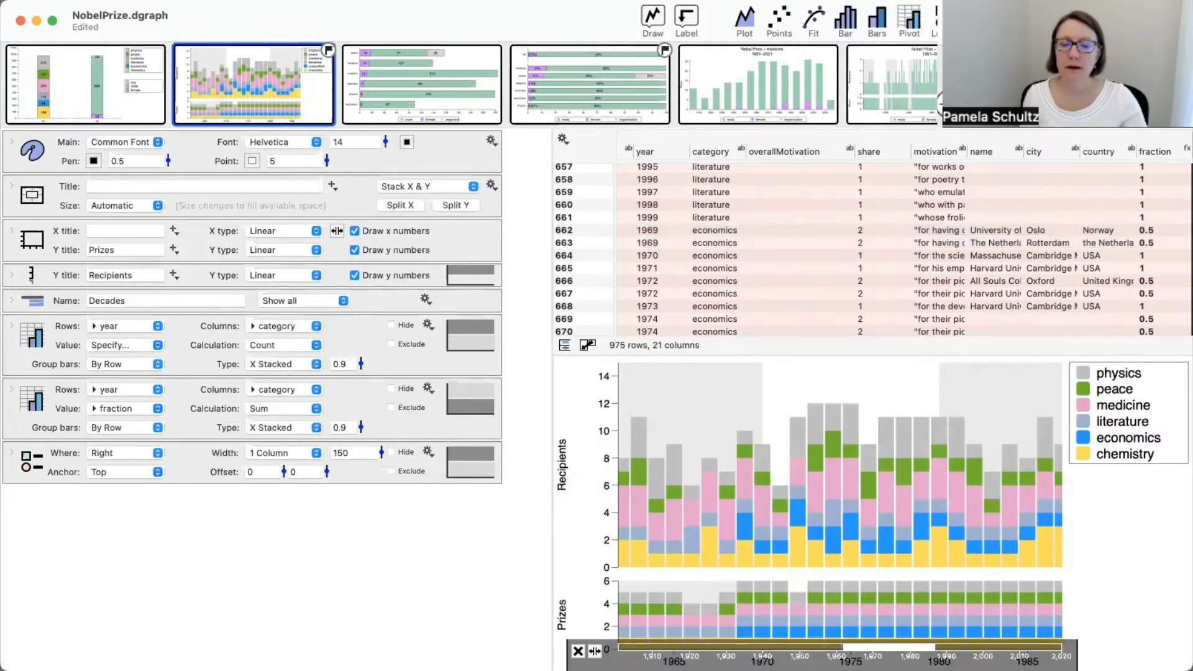
pyautogui.click(578, 651)
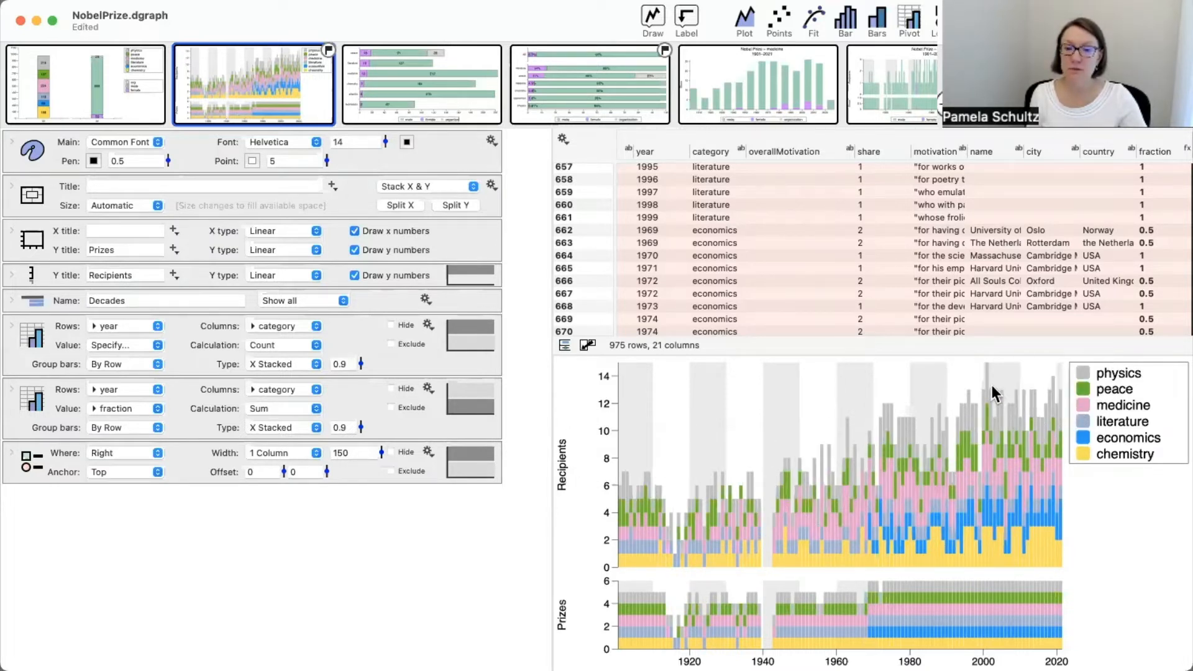
pyautogui.moveTo(988, 385)
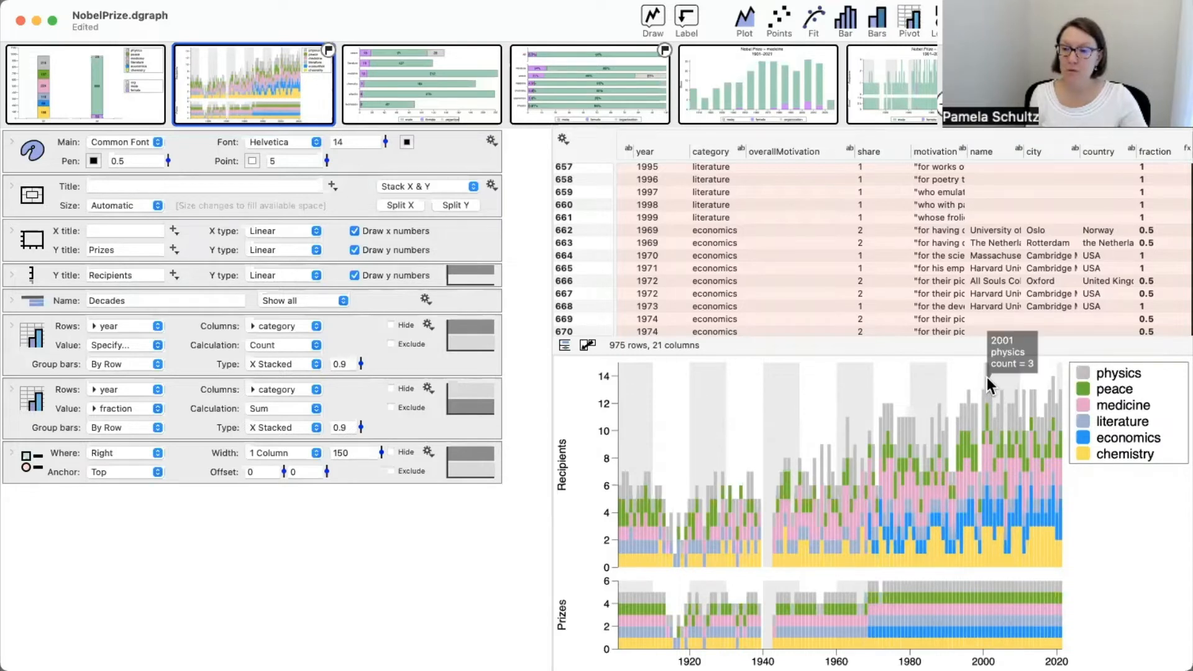
pyautogui.moveTo(961, 392); pyautogui.dragTo(1025, 389)
# Inspect the category counts stacked in the 2001 Recipients bar and restore the full year range
pyautogui.moveTo(811, 374)
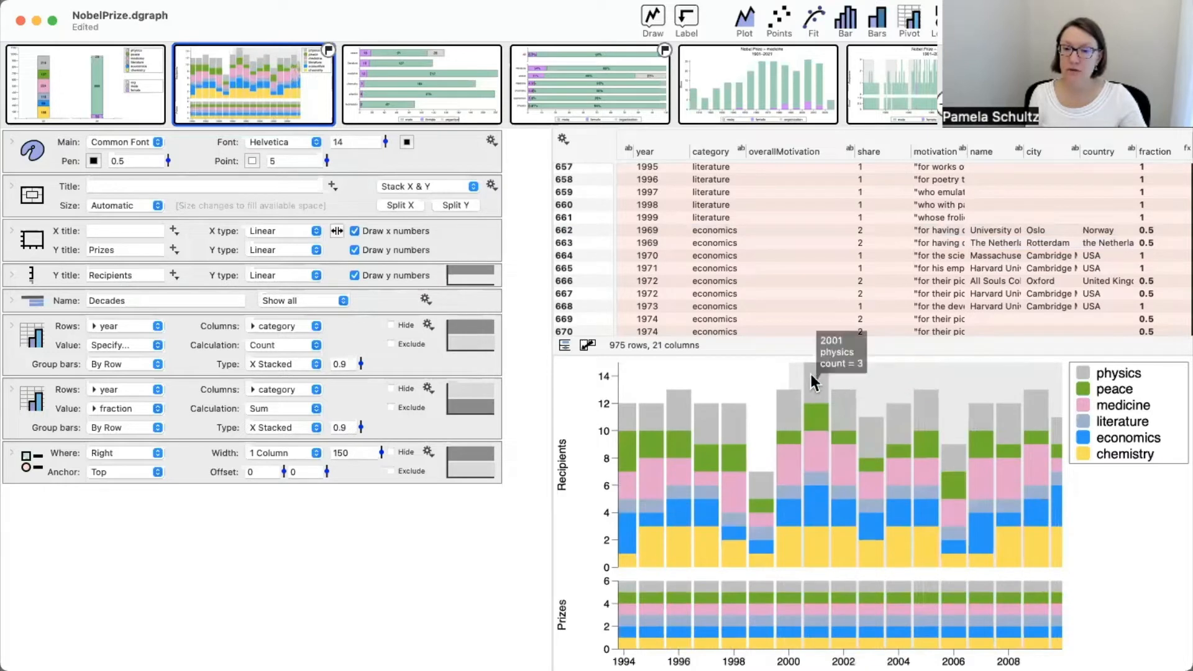
pyautogui.moveTo(815, 419)
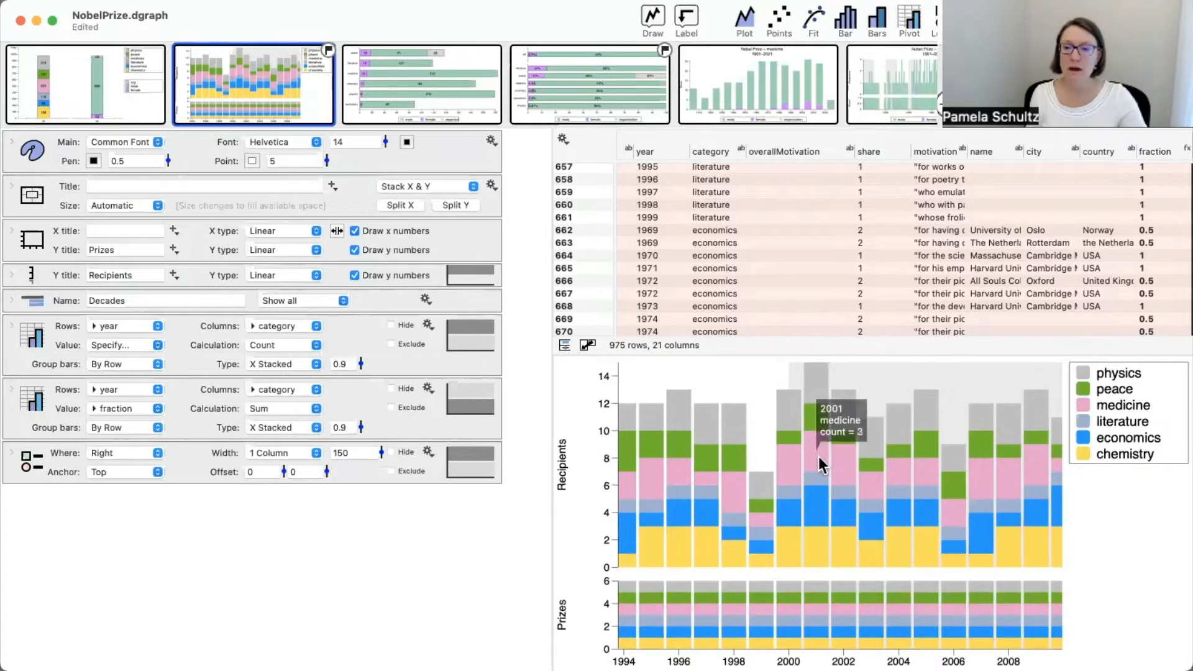
pyautogui.moveTo(821, 513)
pyautogui.moveTo(814, 538)
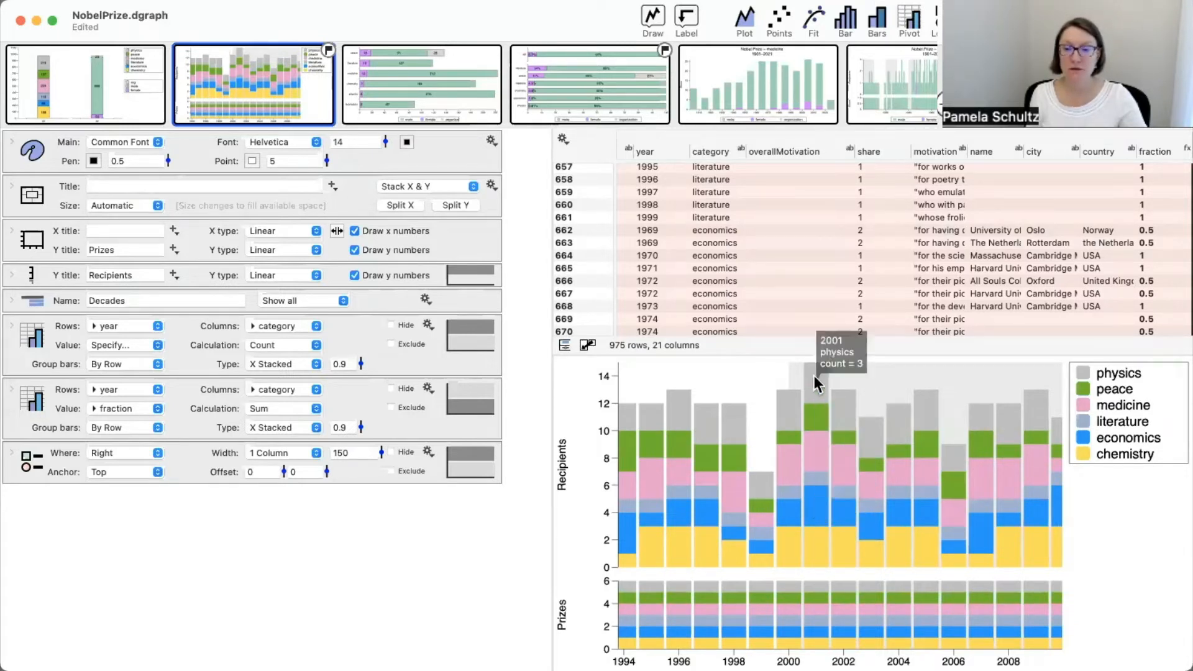
pyautogui.moveTo(774, 649)
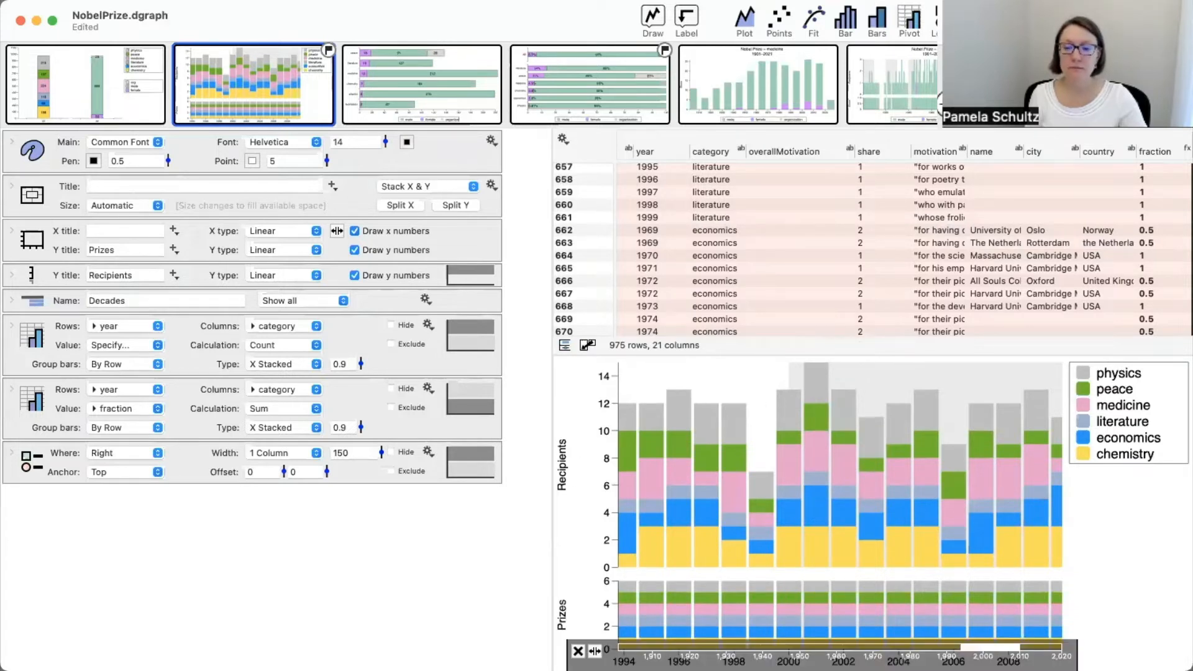
pyautogui.click(595, 651)
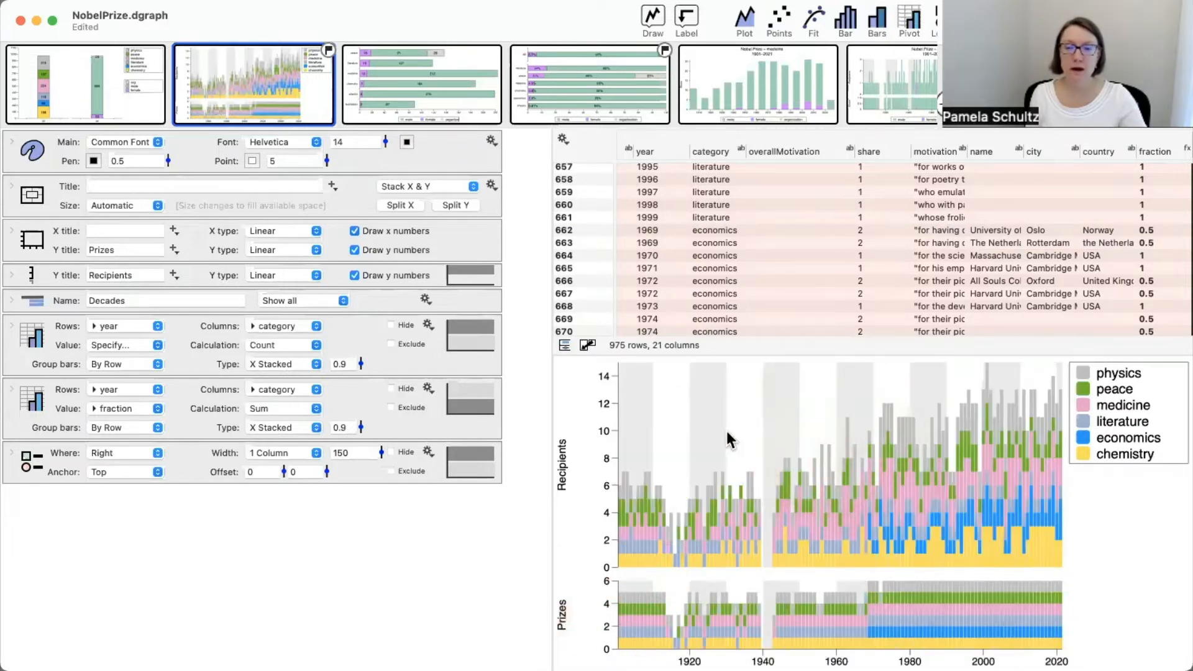
# In the horizontal gender-by-category graph, shift the legend to a horizontal offset of -9 and widen its columns to 128
pyautogui.click(419, 70)
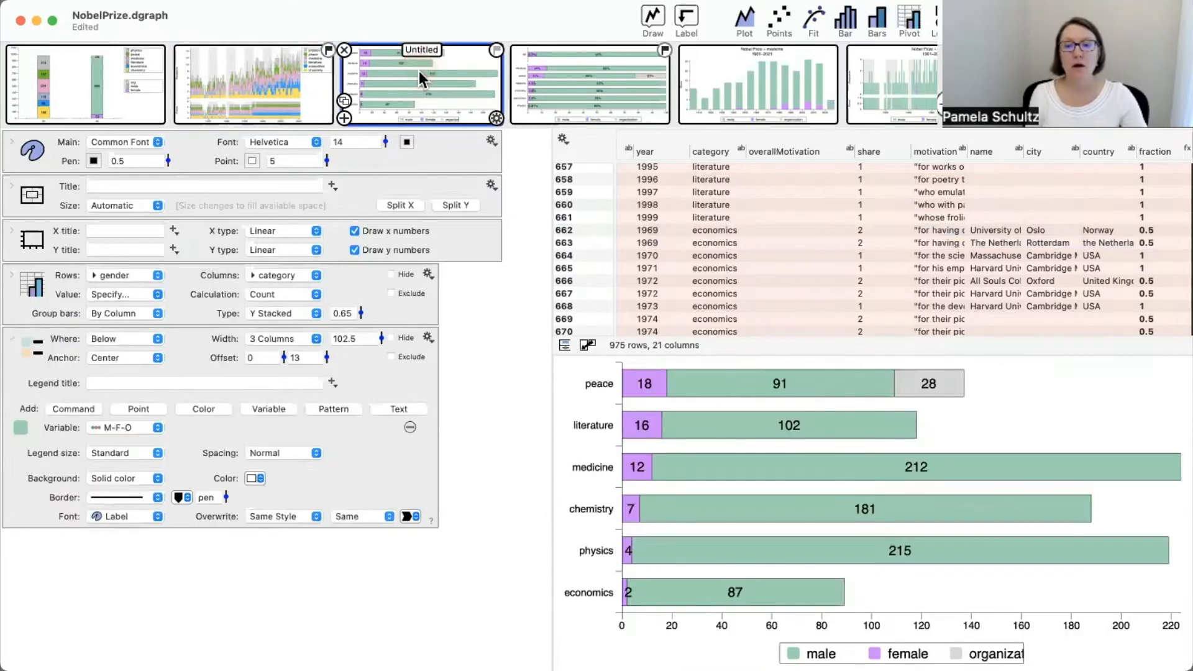
pyautogui.click(12, 339)
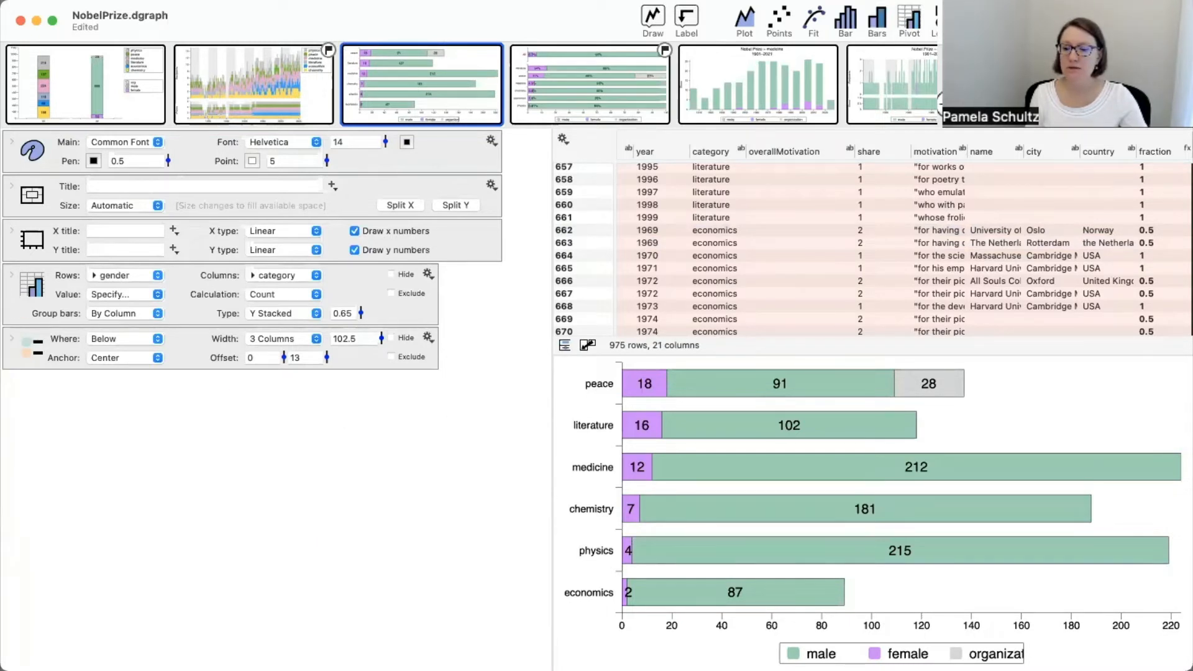
pyautogui.moveTo(1034, 650); pyautogui.dragTo(1027, 649)
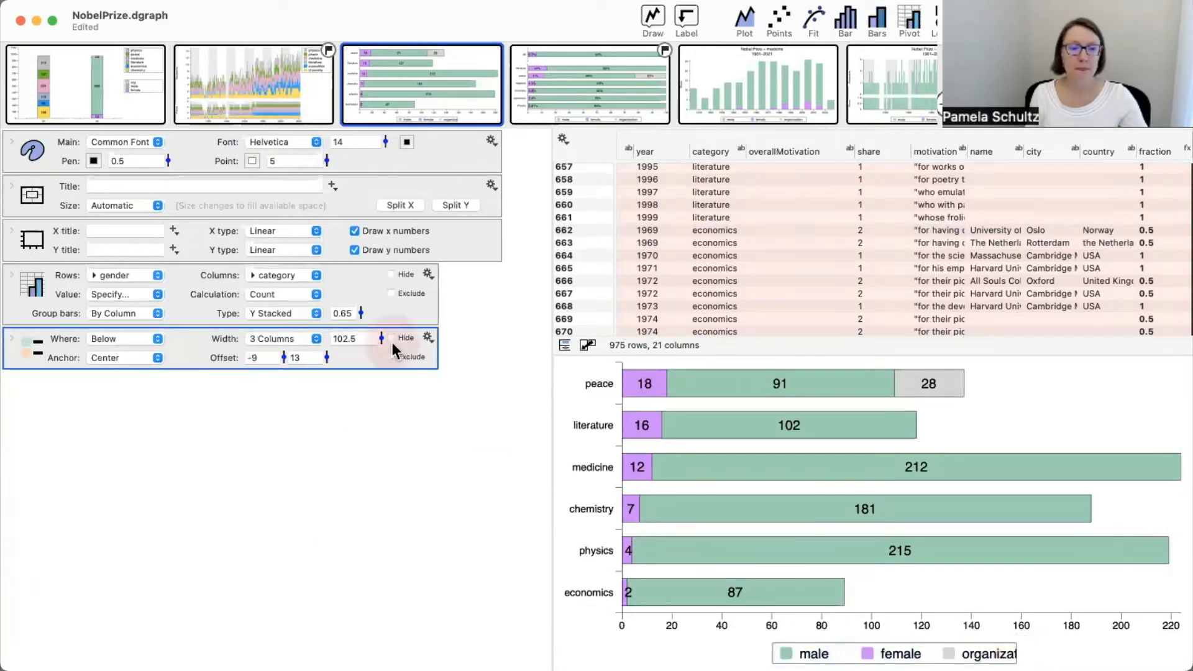
pyautogui.moveTo(382, 338); pyautogui.dragTo(380, 330)
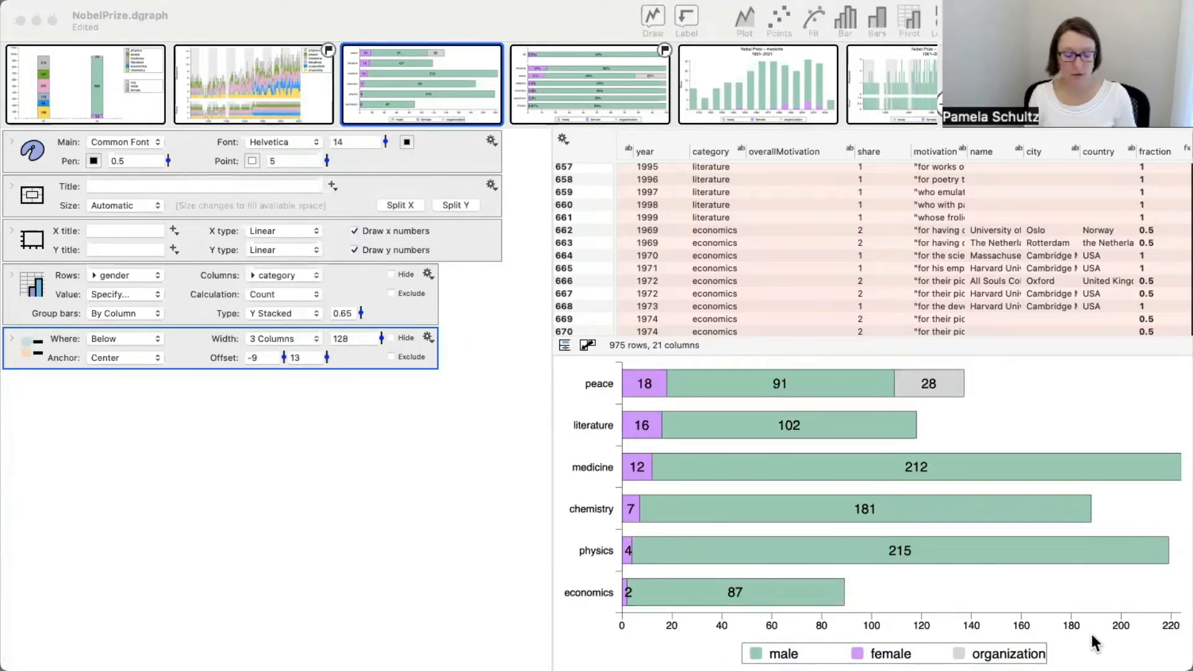
pyautogui.moveTo(1158, 648); pyautogui.dragTo(1051, 651)
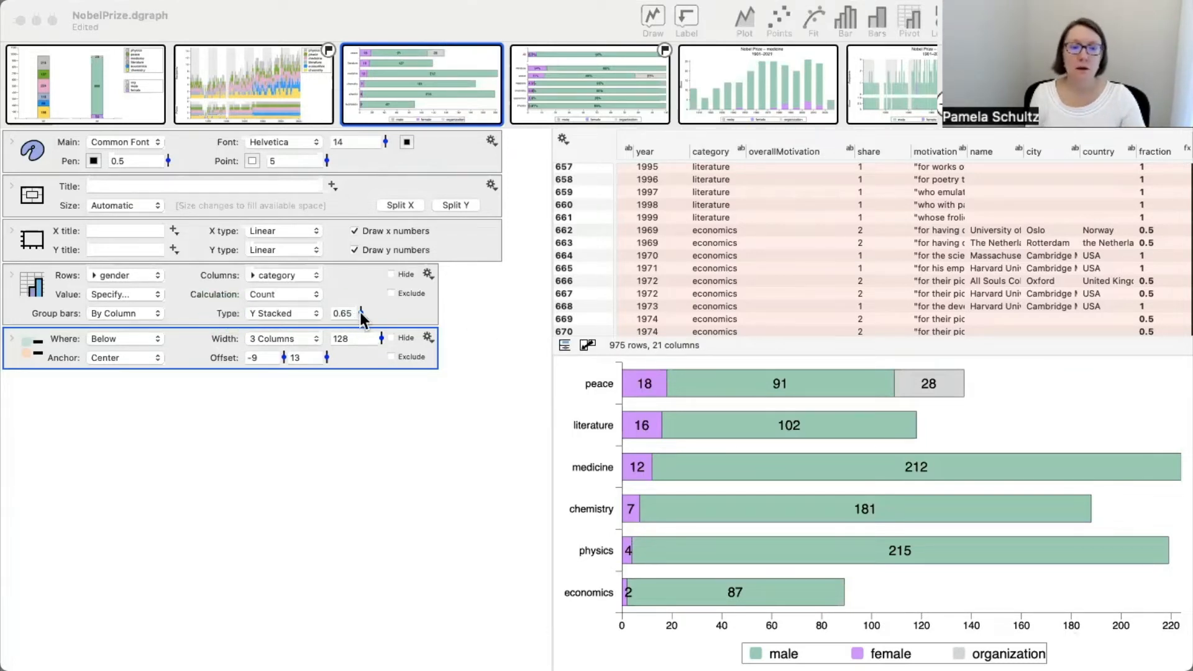
# Set the Pivot's bar width to 0.5 and check the female counts of the peace, literature and medicine bars
pyautogui.click(361, 289)
pyautogui.moveTo(360, 315)
pyautogui.mouseDown()
pyautogui.moveTo(349, 339)
pyautogui.moveTo(349, 300)
pyautogui.moveTo(350, 323)
pyautogui.mouseUp()
pyautogui.moveTo(694, 80)
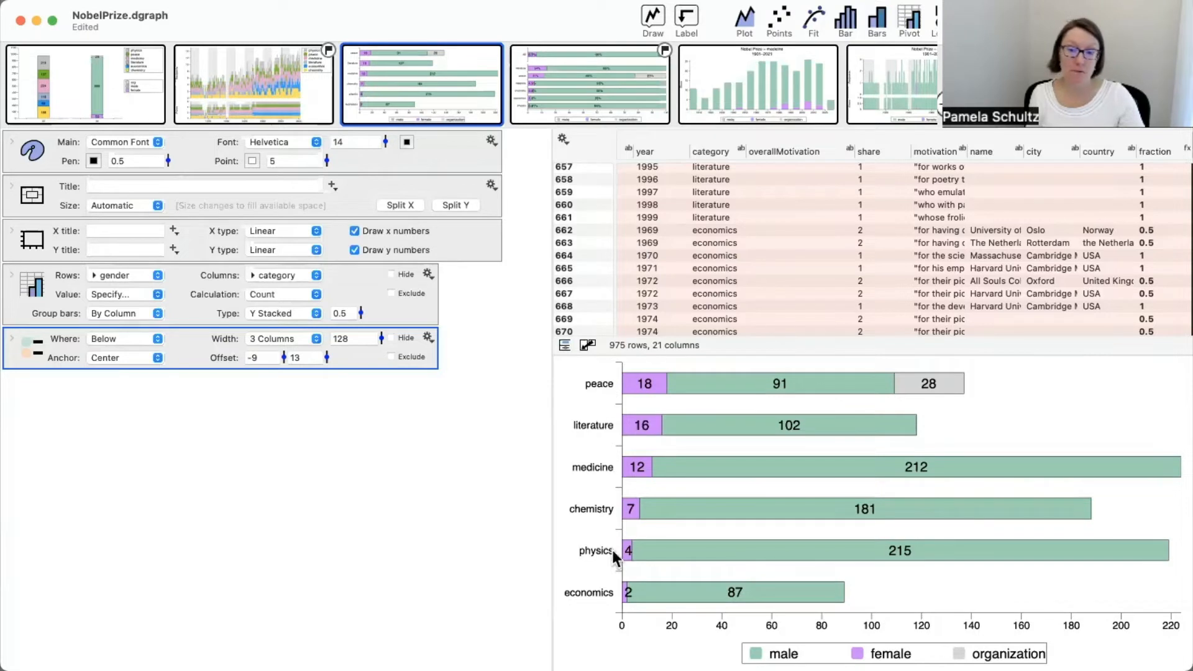
pyautogui.moveTo(798, 558)
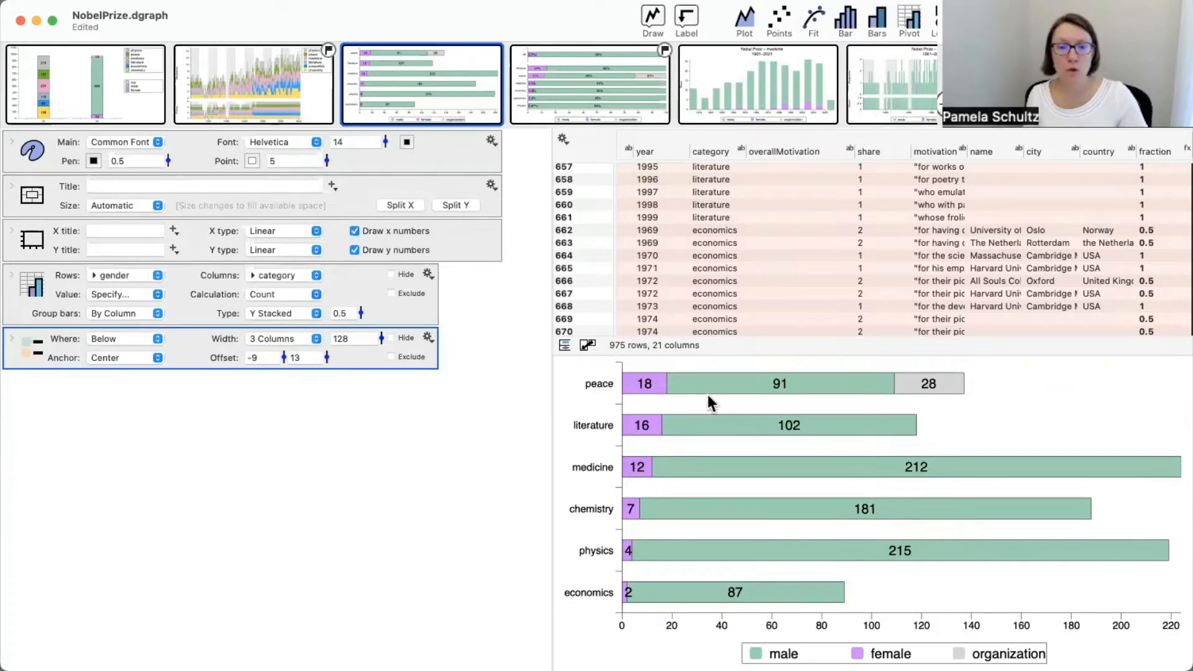
pyautogui.moveTo(640, 381)
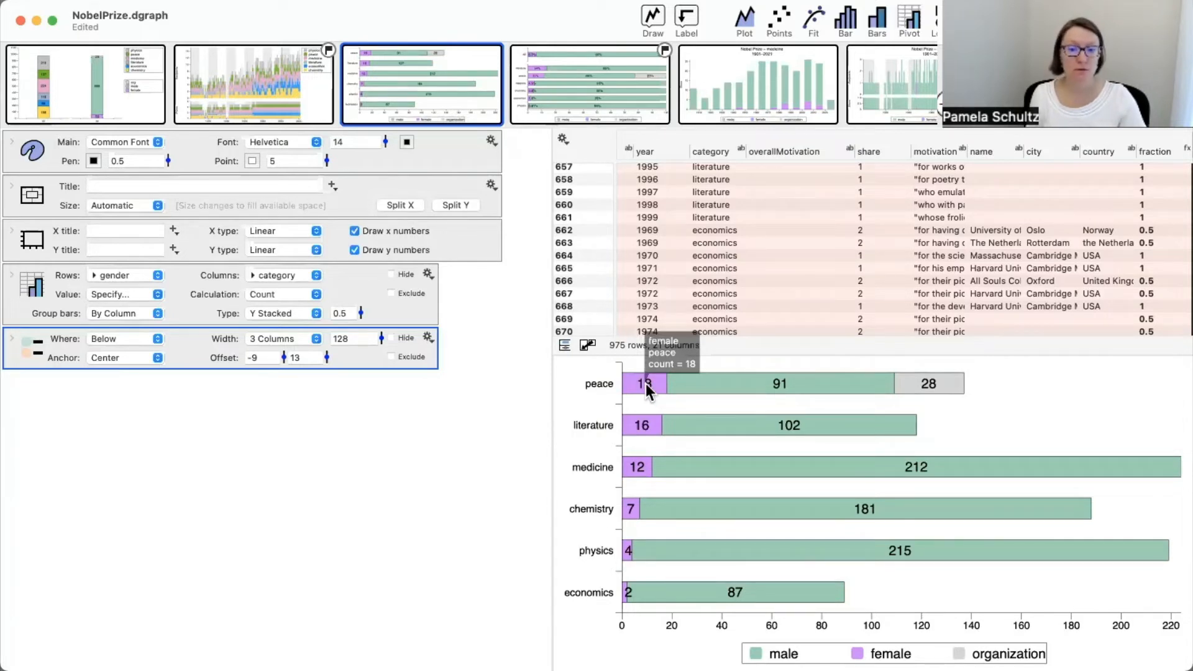
pyautogui.moveTo(641, 429)
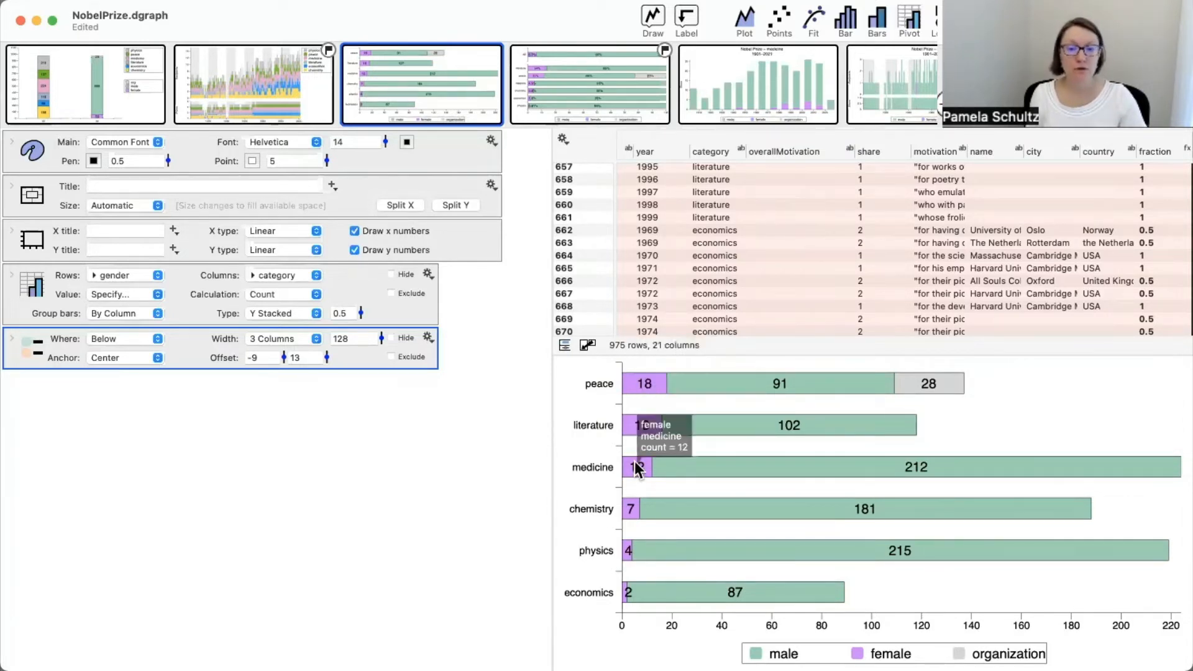
# Expand the Pivot's details and review the ordering options for the category columns, keeping ↑female
pyautogui.click(12, 273)
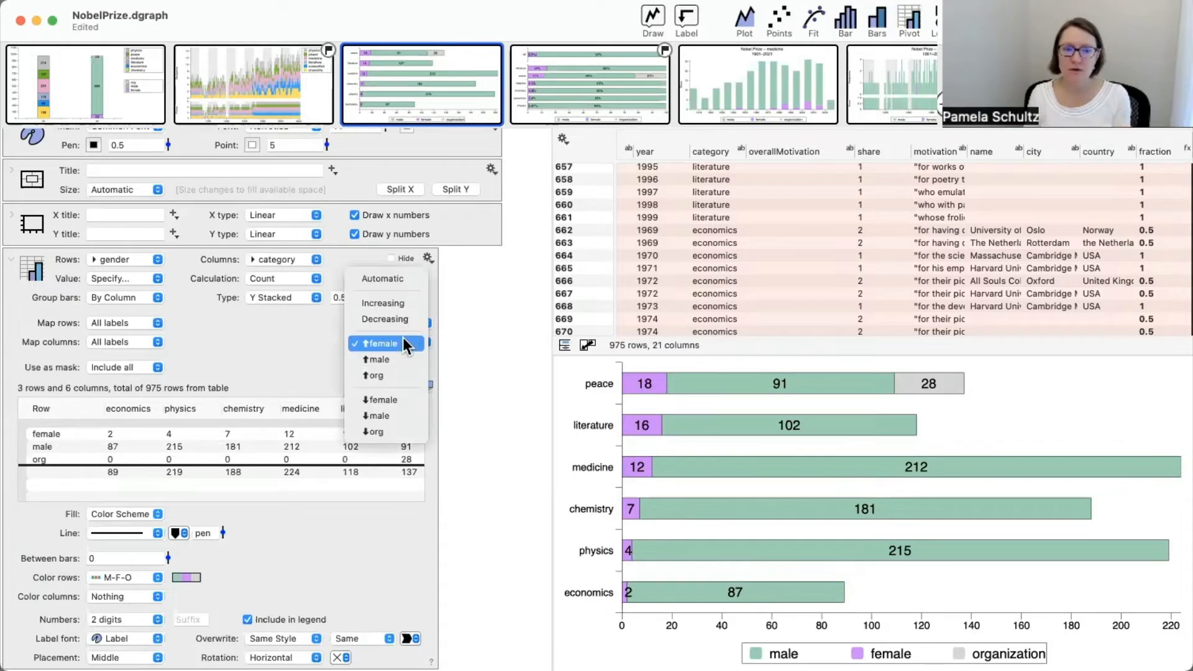
pyautogui.click(401, 341)
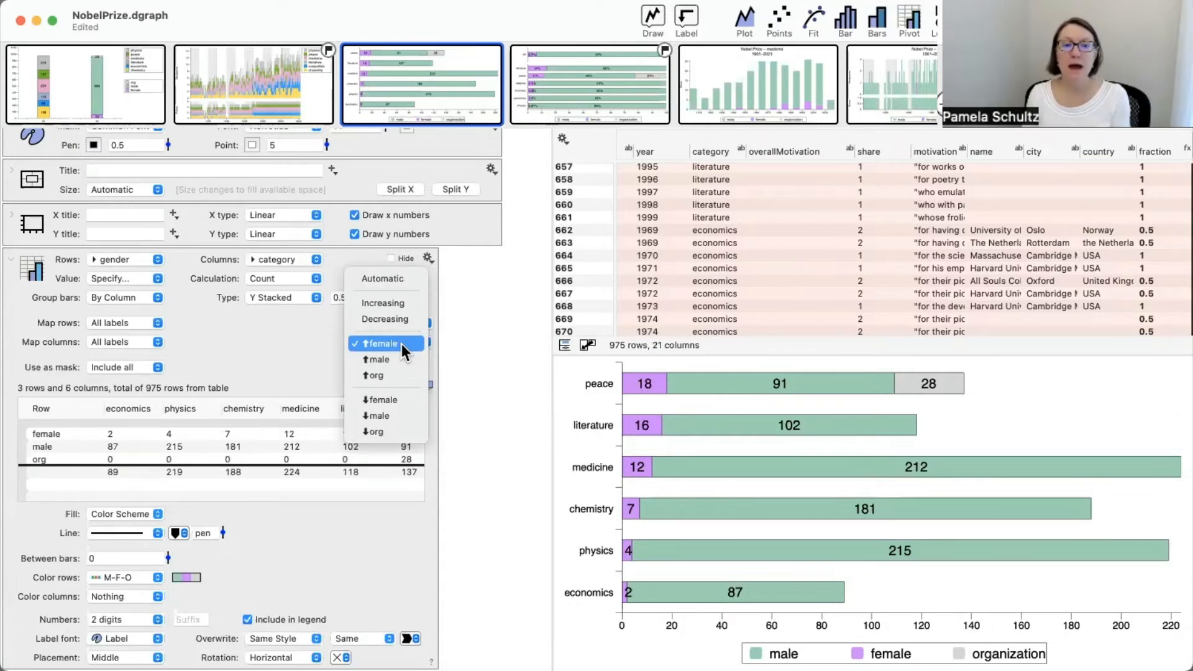
pyautogui.click(401, 345)
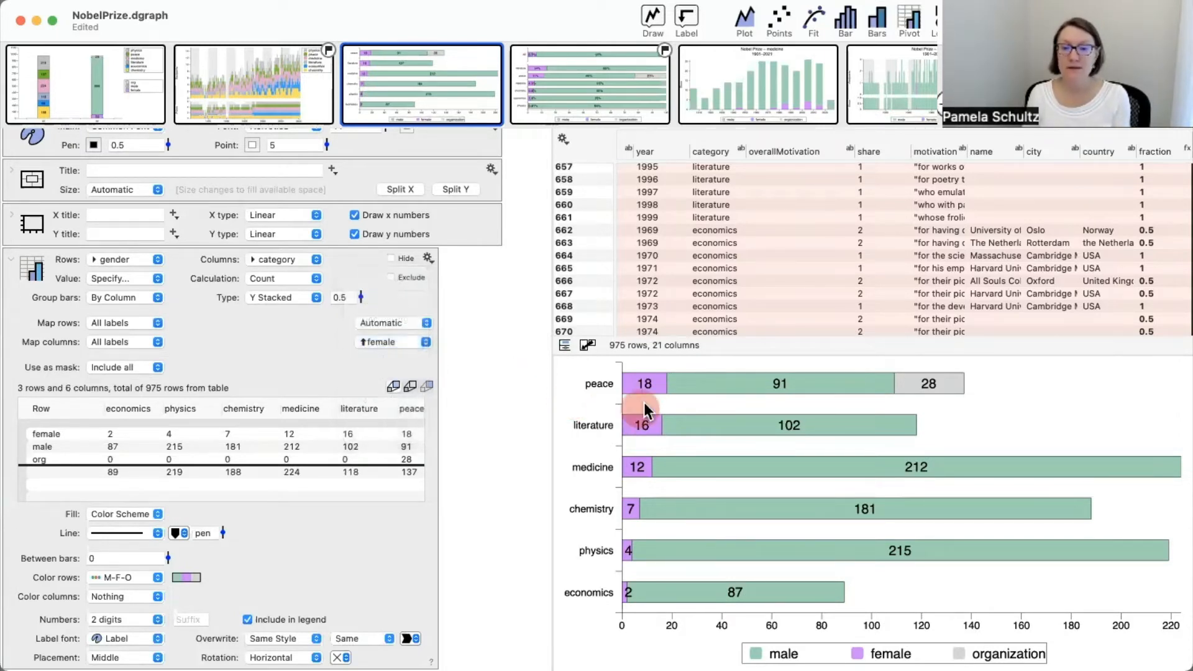
# Try ordering the category columns by ↑male and by ↑org, and return the order to ↑female
pyautogui.click(389, 344)
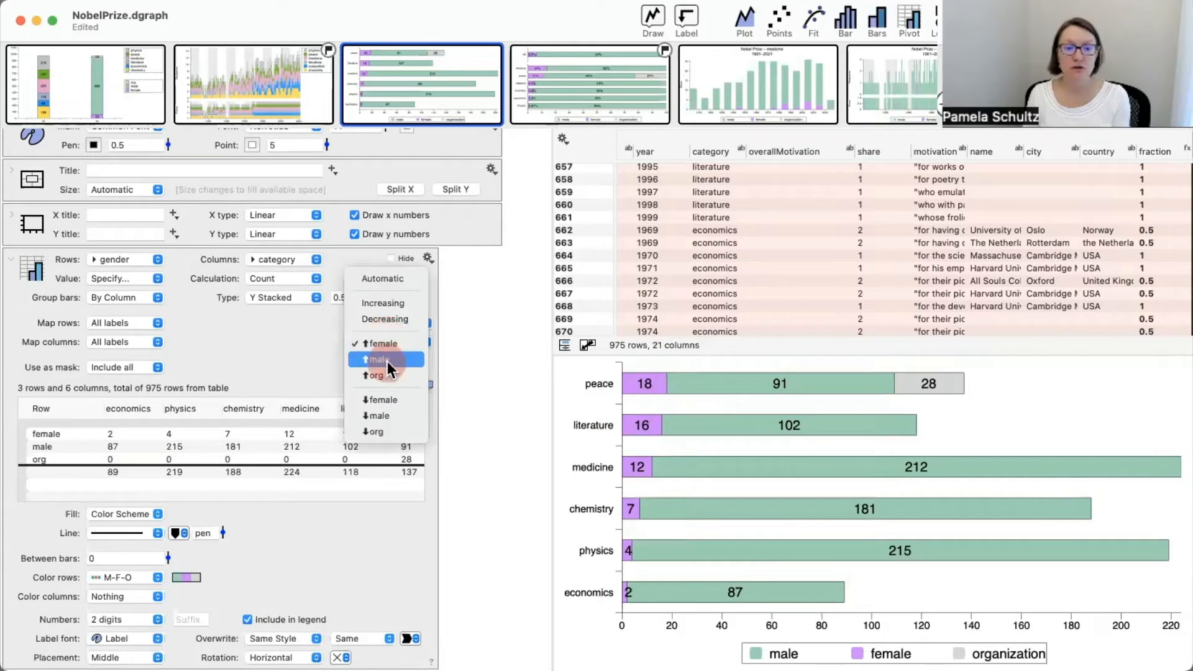
pyautogui.click(387, 361)
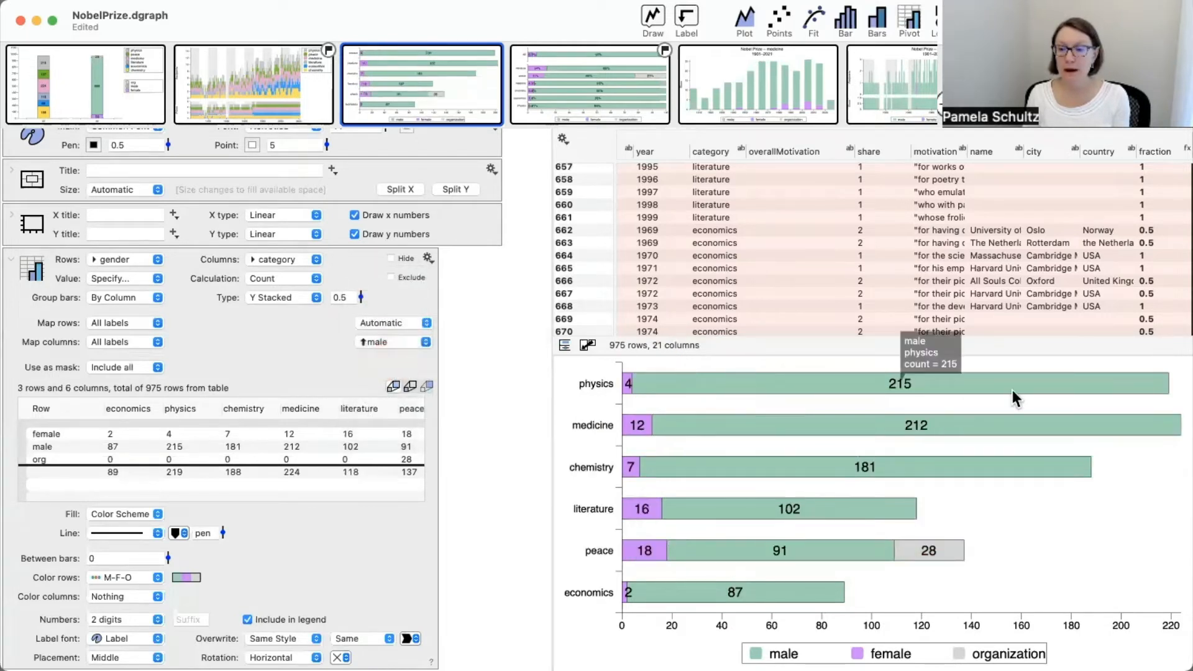
pyautogui.click(397, 342)
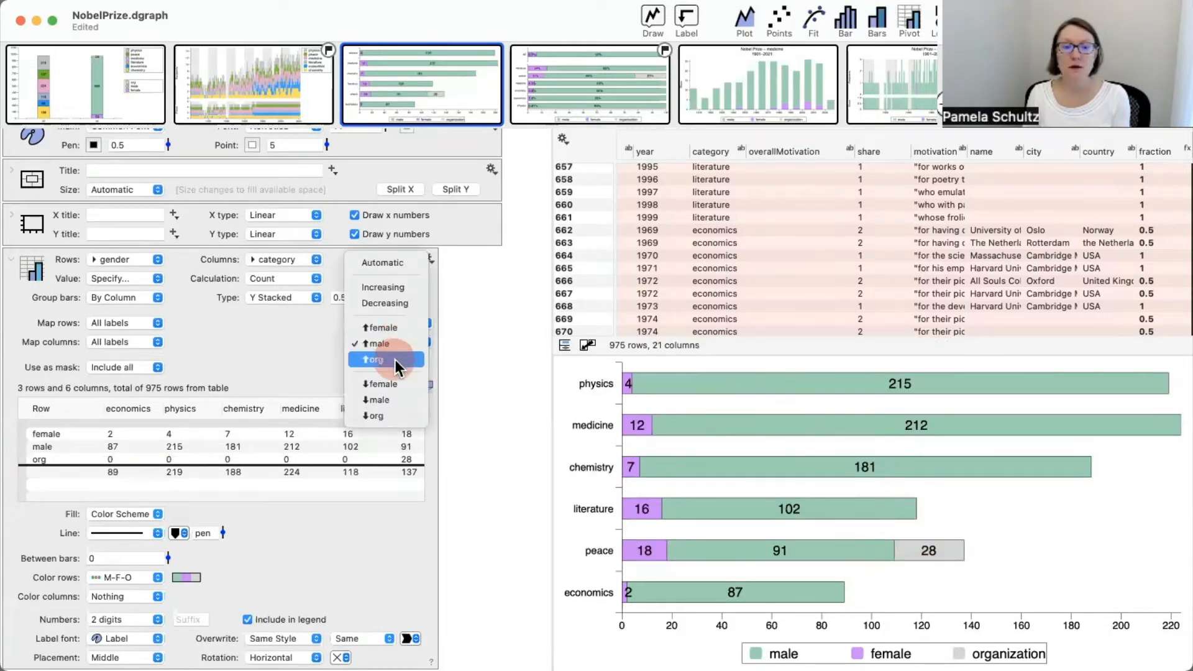
pyautogui.click(396, 360)
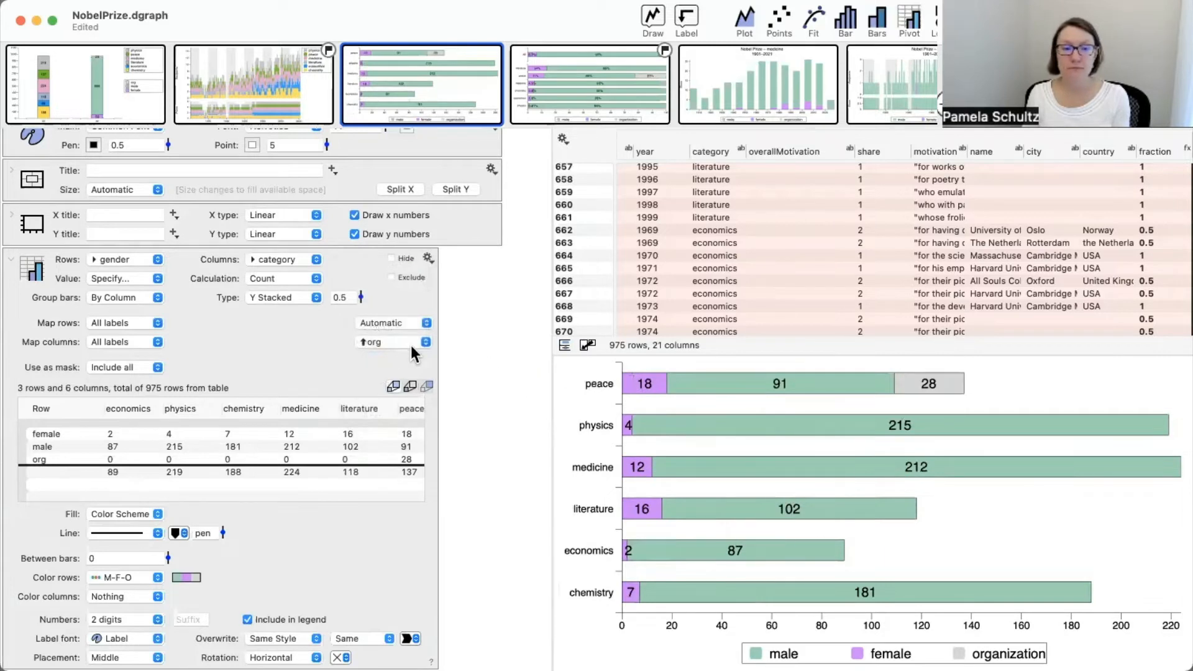
pyautogui.click(385, 342)
pyautogui.click(385, 308)
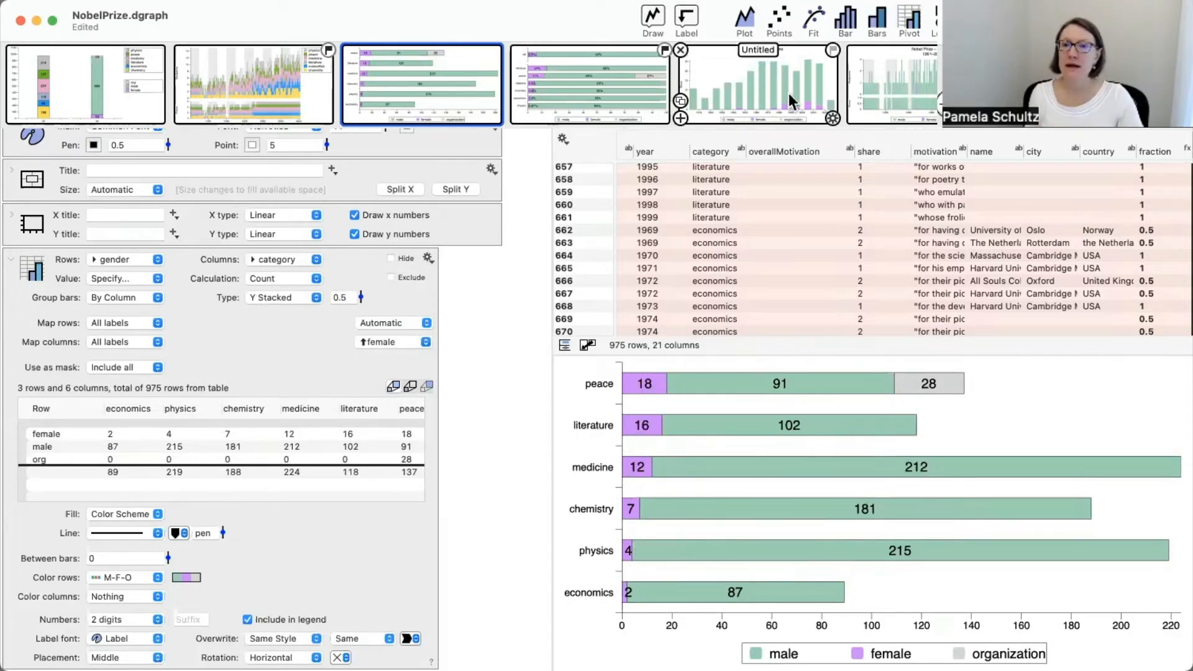
# Open the Nobel Prize – medicine graph by decade and expand its Pivot's details to examine the row mapping
pyautogui.click(745, 80)
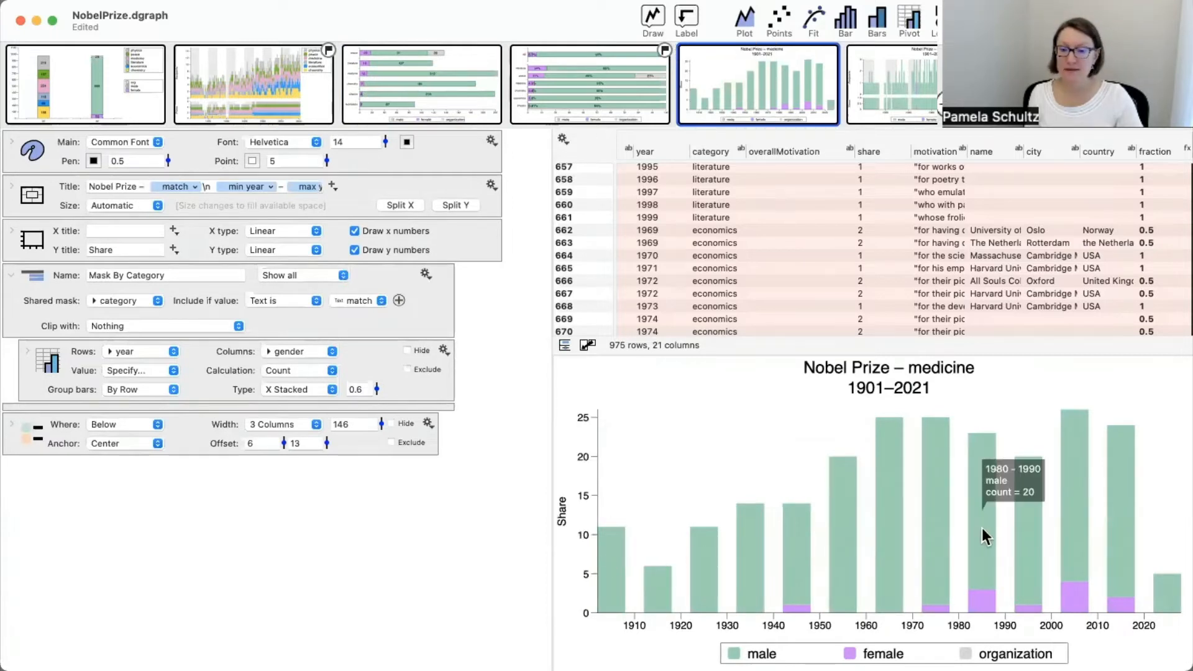
pyautogui.click(29, 348)
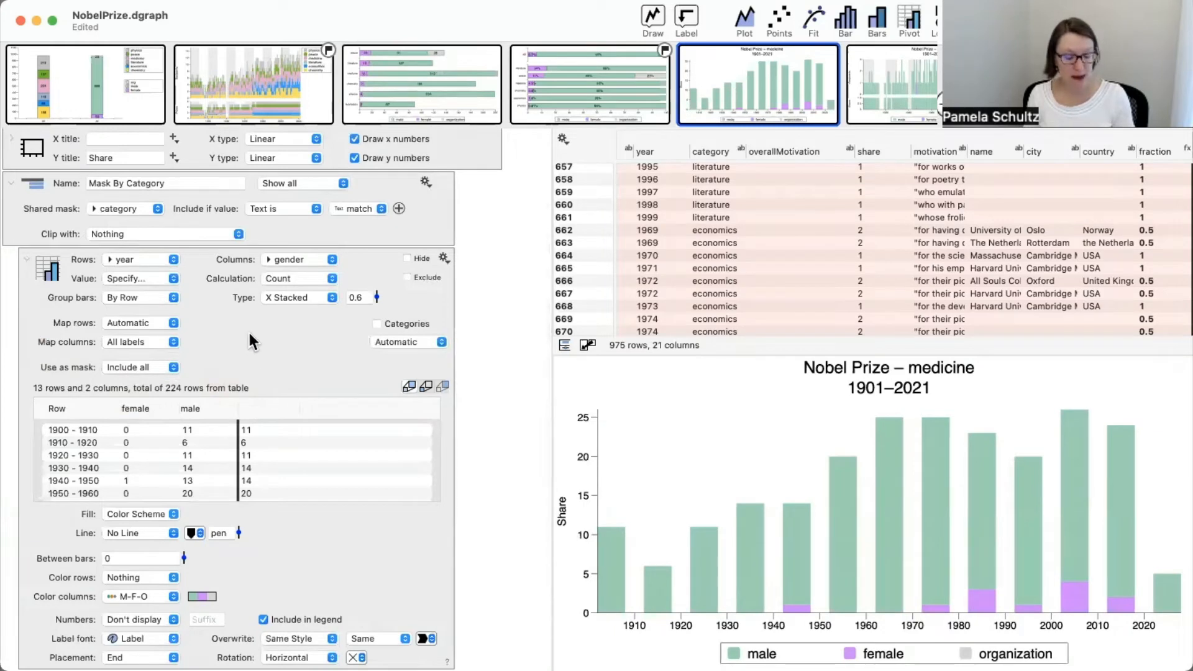
pyautogui.moveTo(287, 330); pyautogui.dragTo(189, 325)
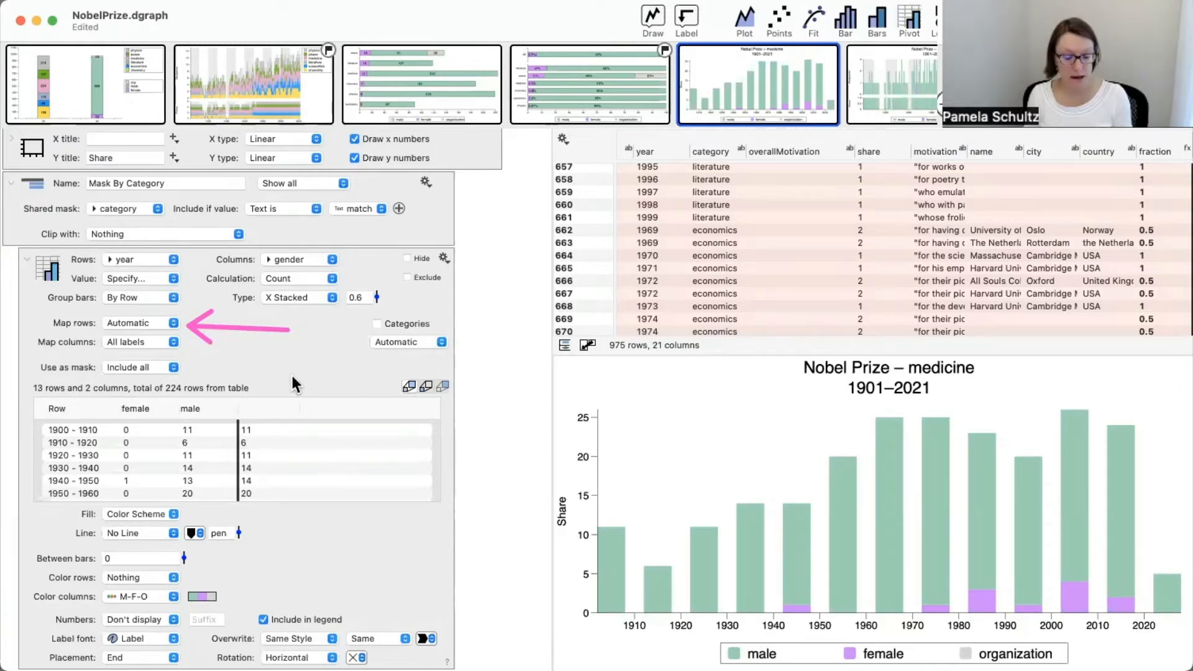
# Collapse the Pivot's details and examine the shared category mask that uses the match variable
pyautogui.click(26, 261)
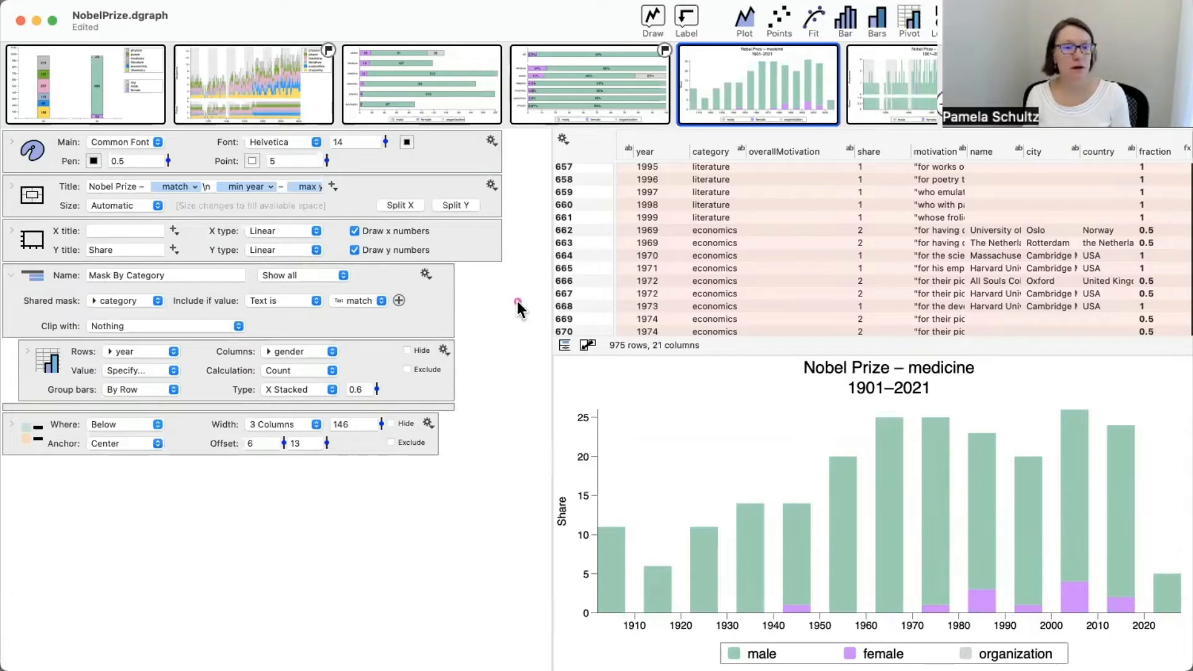
pyautogui.moveTo(517, 301); pyautogui.dragTo(418, 301)
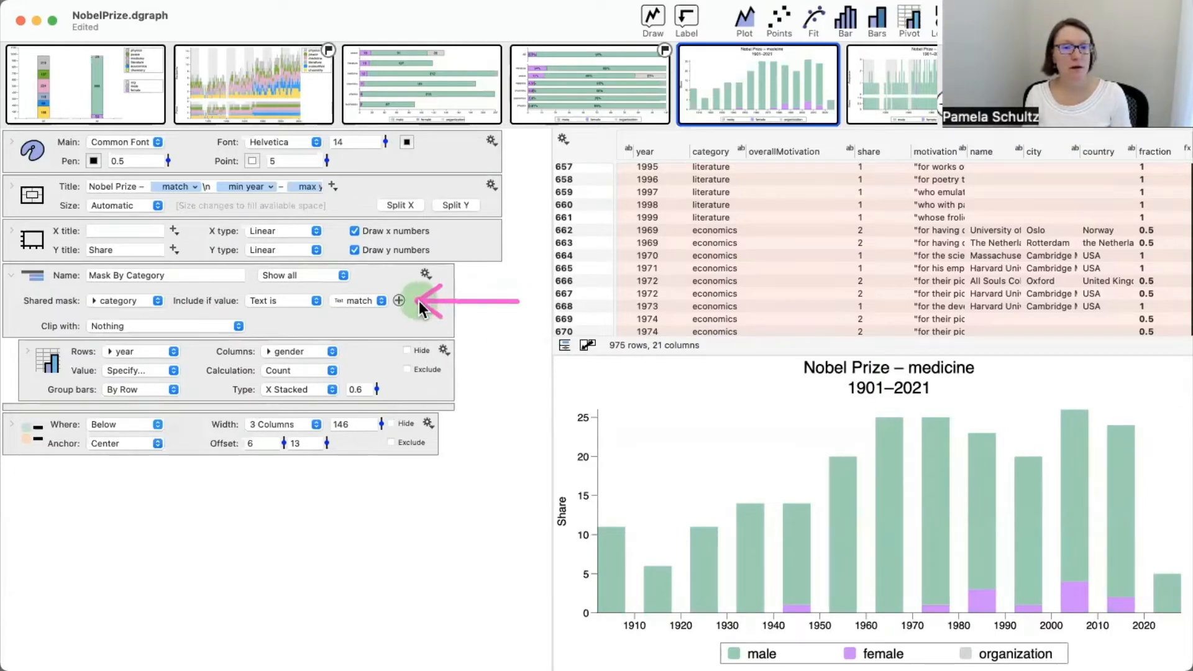
pyautogui.click(34, 303)
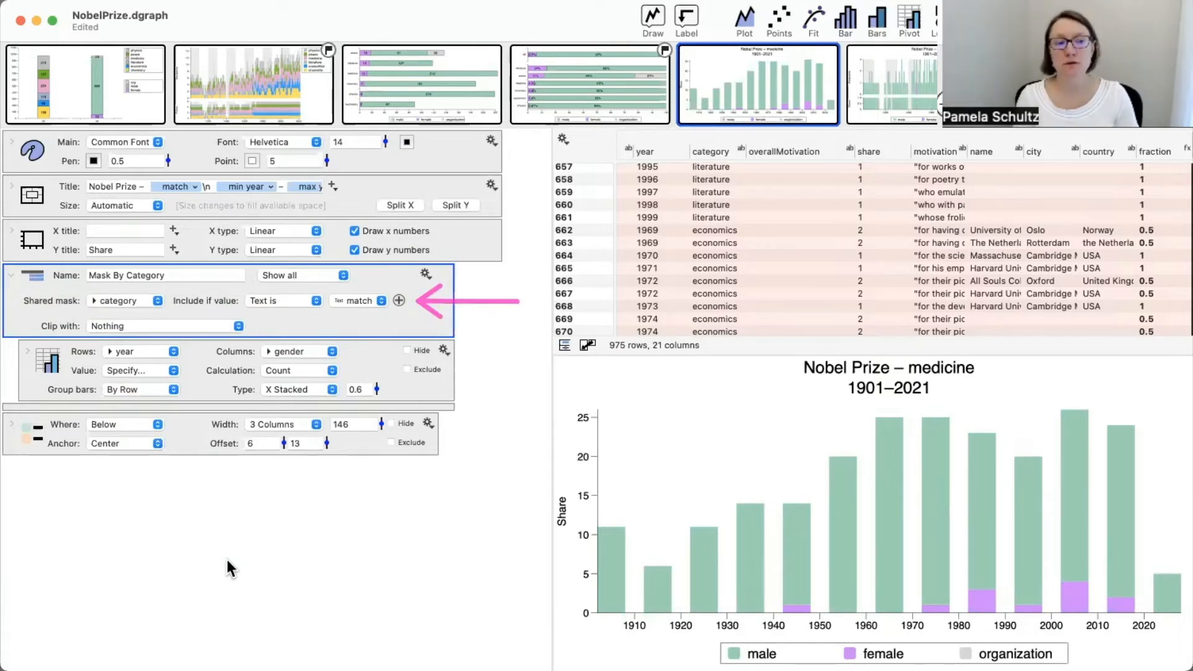
# Expand the Pivot's details to examine its Use as mask setting, and collapse the Mask By Category group
pyautogui.click(27, 351)
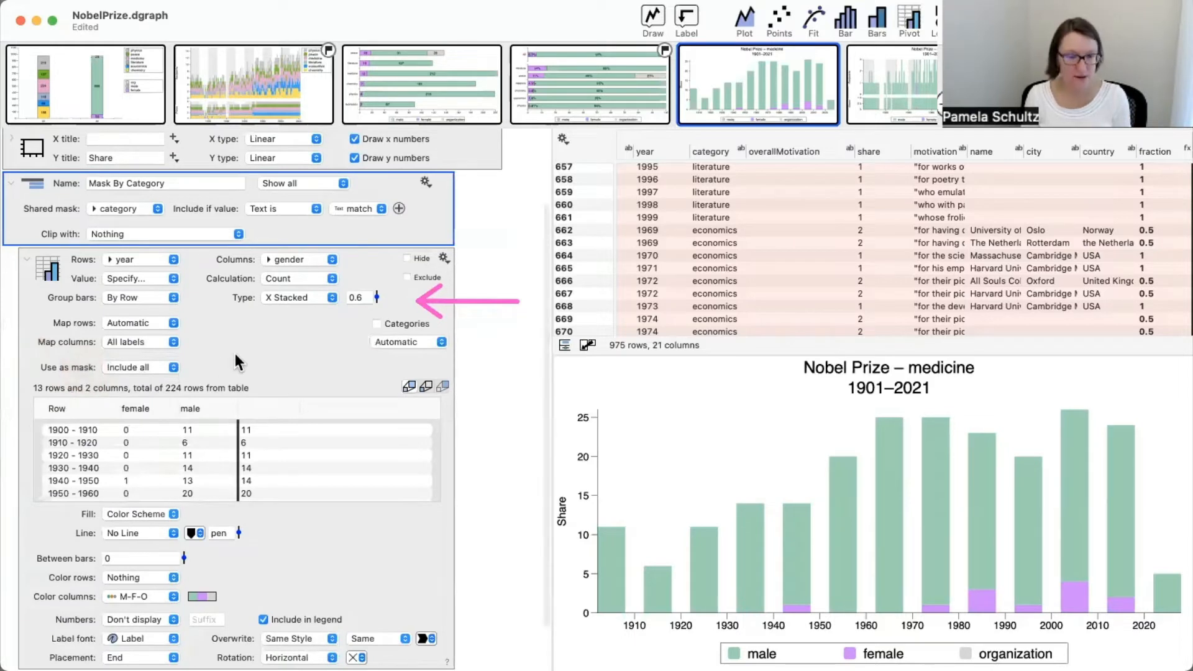
pyautogui.scroll(3, 210, 370)
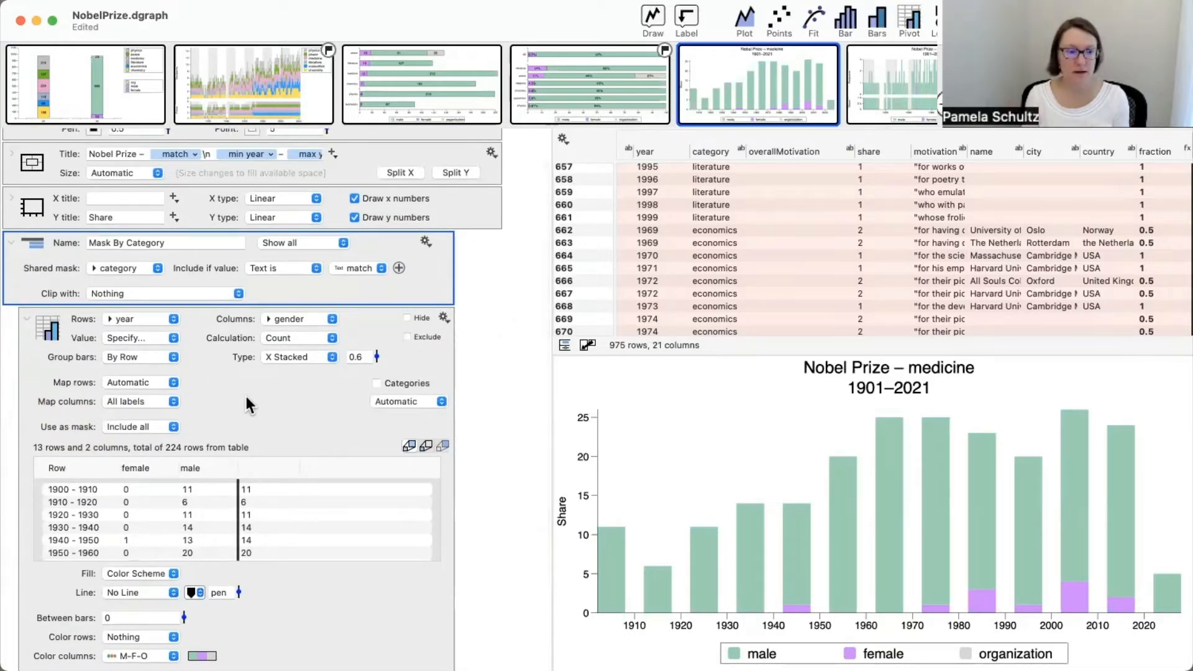
pyautogui.moveTo(292, 425); pyautogui.dragTo(98, 429)
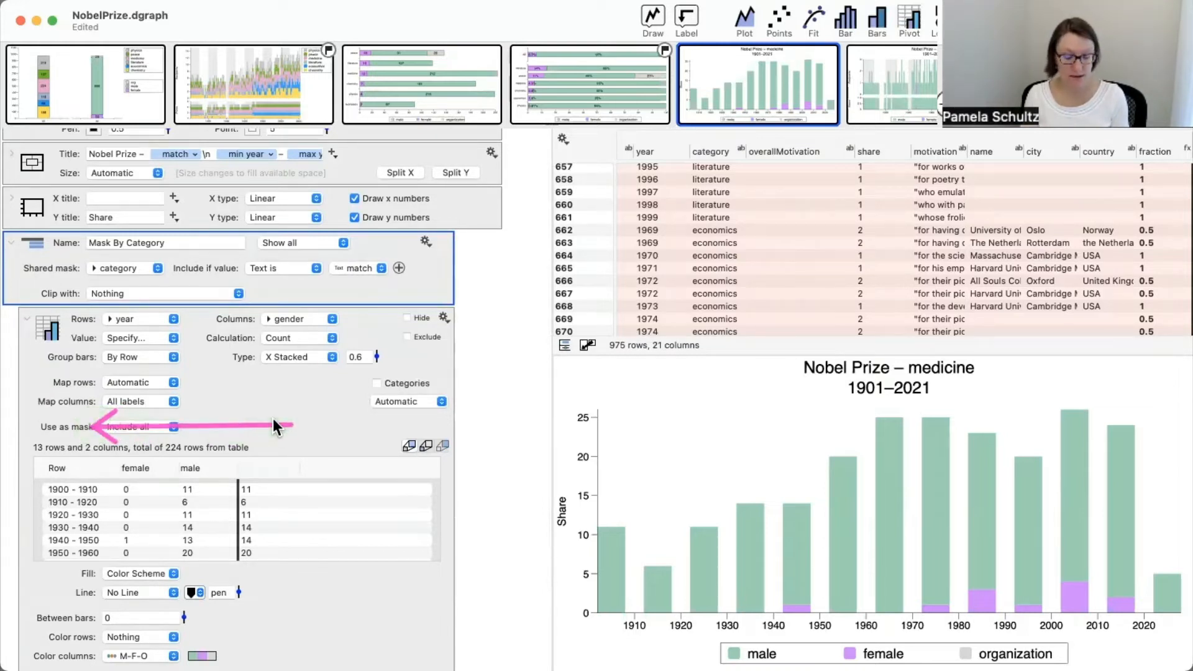
pyautogui.click(46, 266)
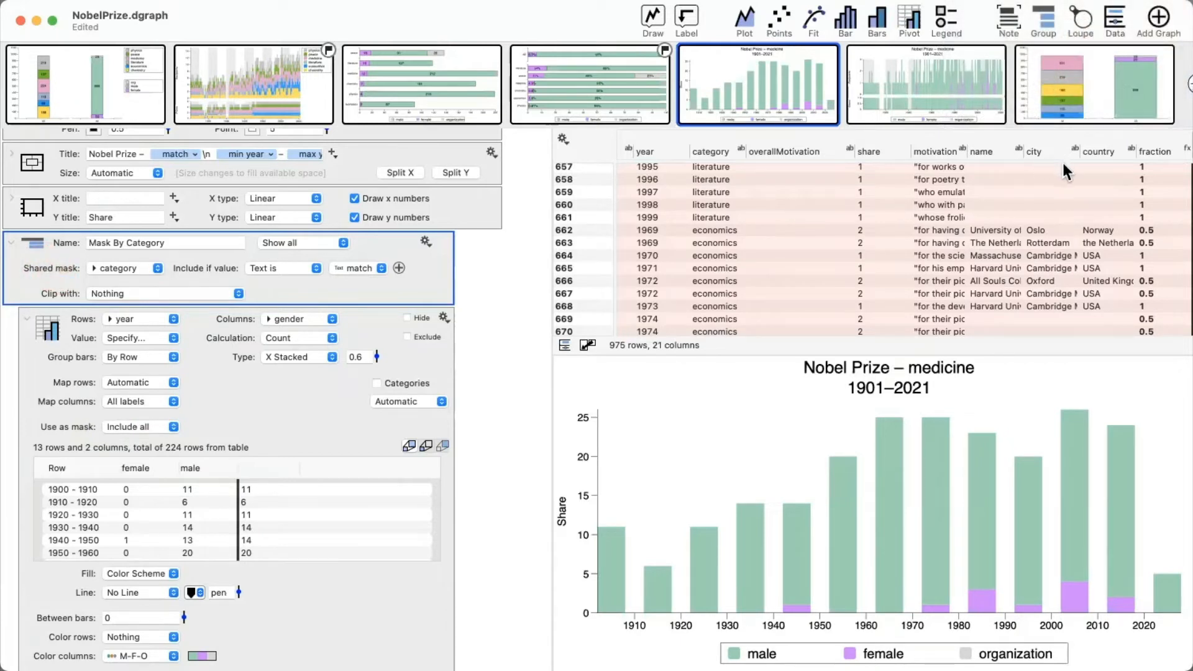
pyautogui.moveTo(1046, 197); pyautogui.dragTo(1044, 38)
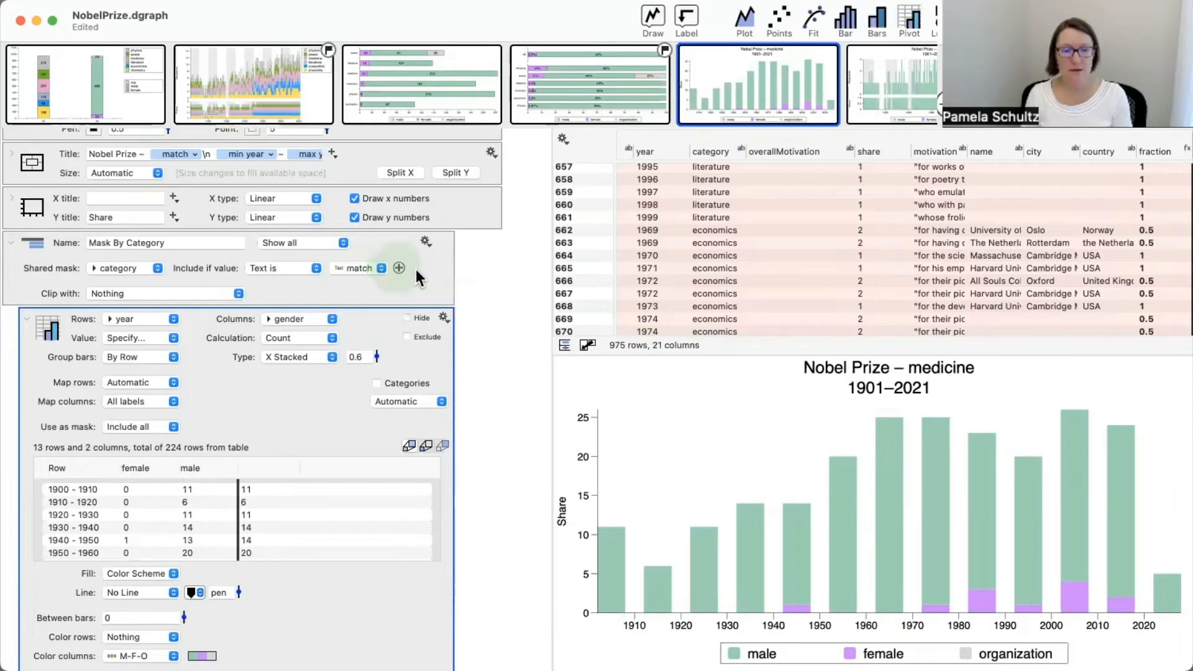
pyautogui.click(12, 243)
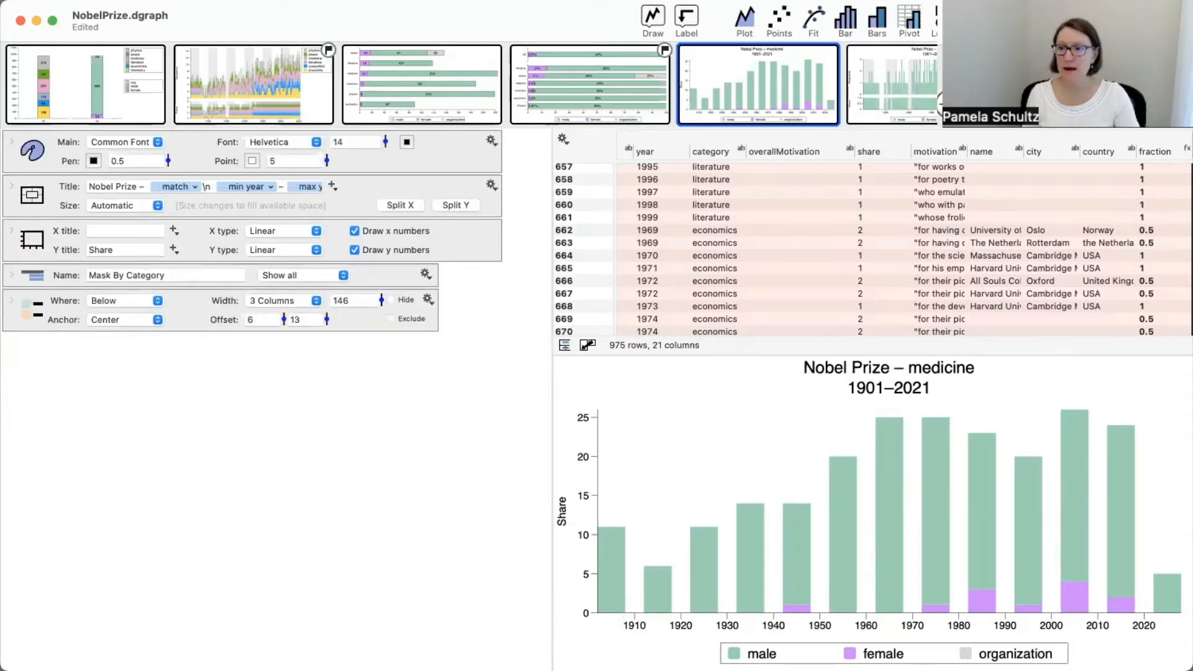
# Show the variable definitions and switch the match variable through chemistry, literature, medicine and peace to compare the decade graphs
pyautogui.click(1118, 18)
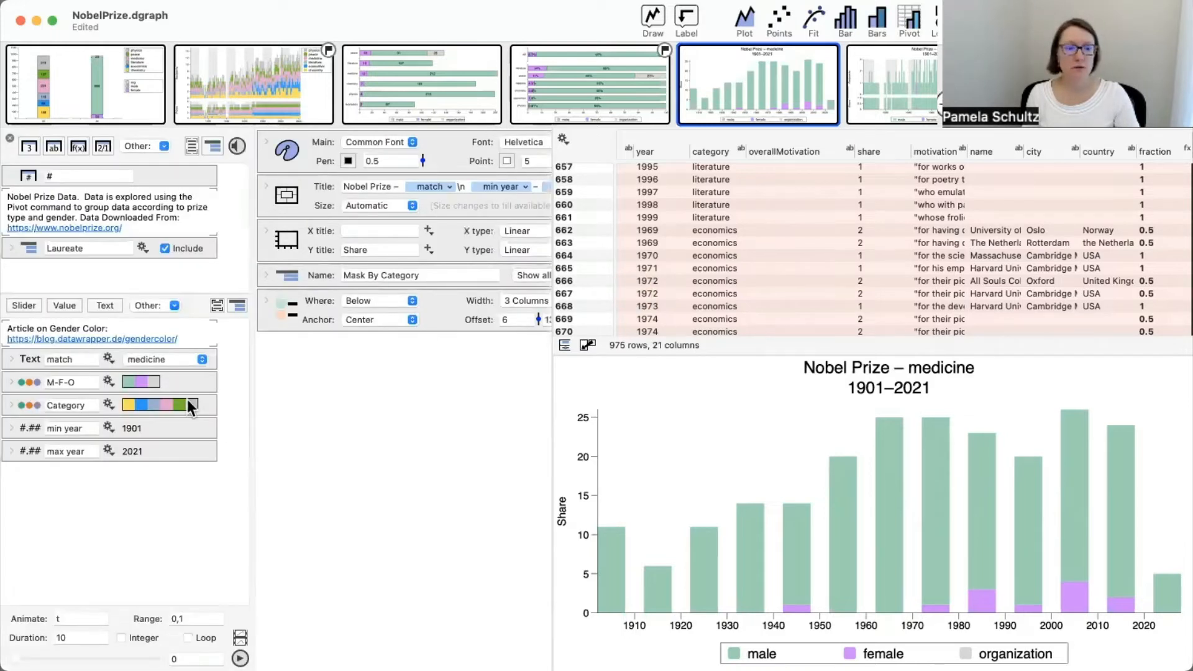
pyautogui.click(149, 360)
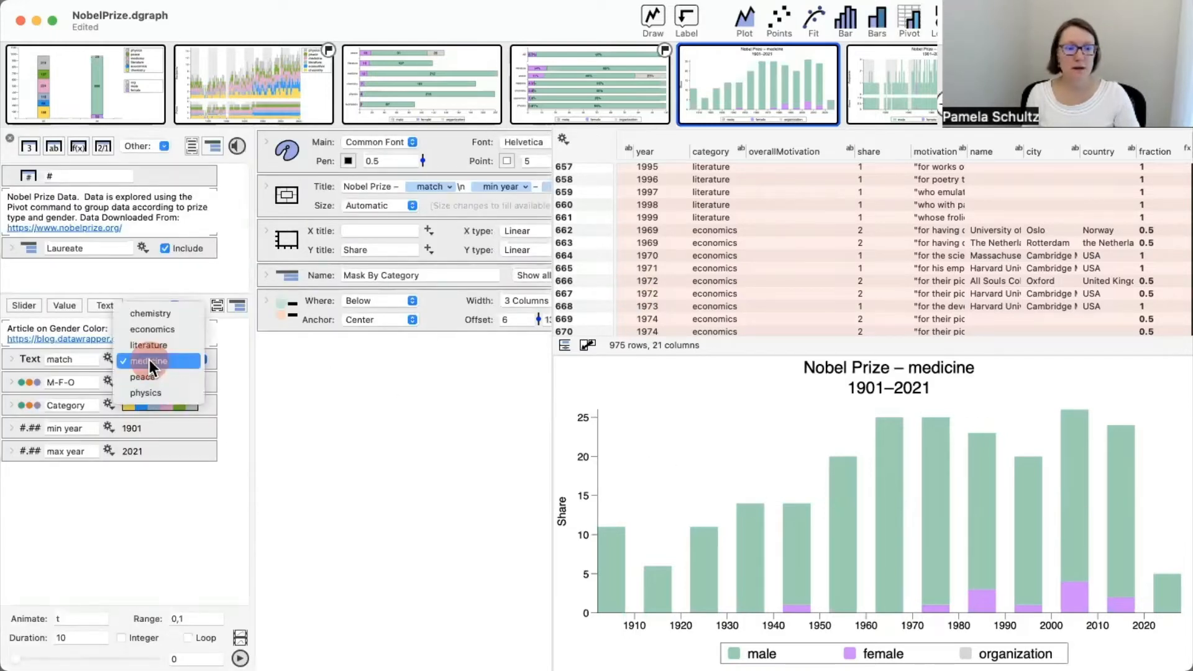
pyautogui.click(163, 315)
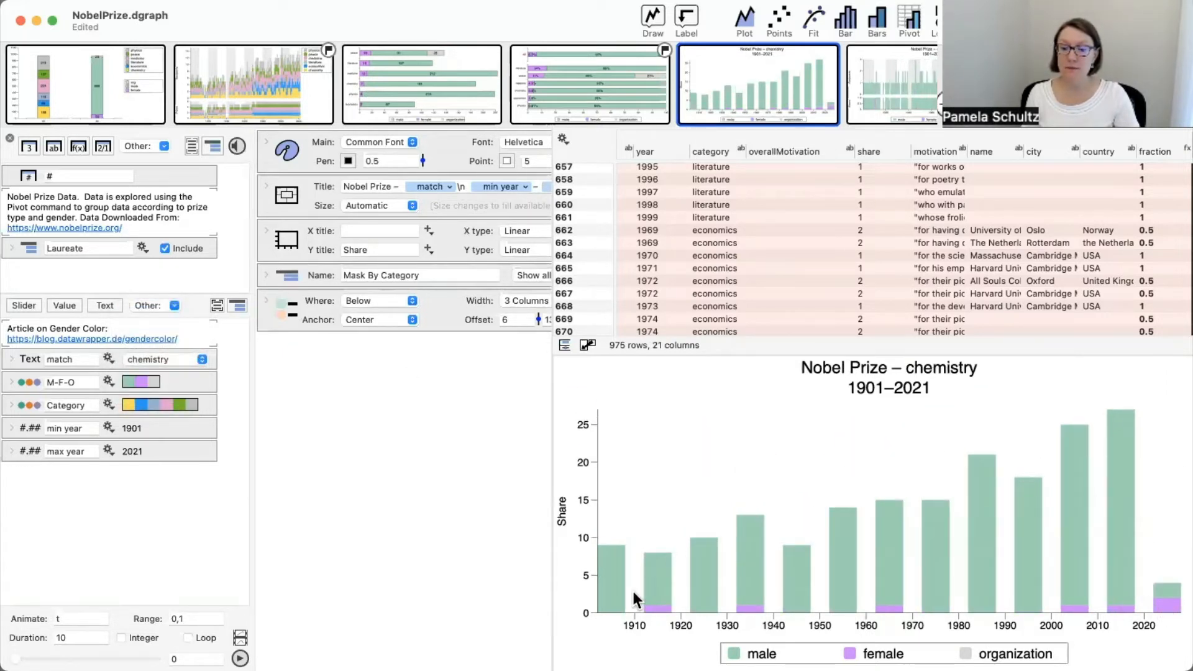
pyautogui.click(158, 359)
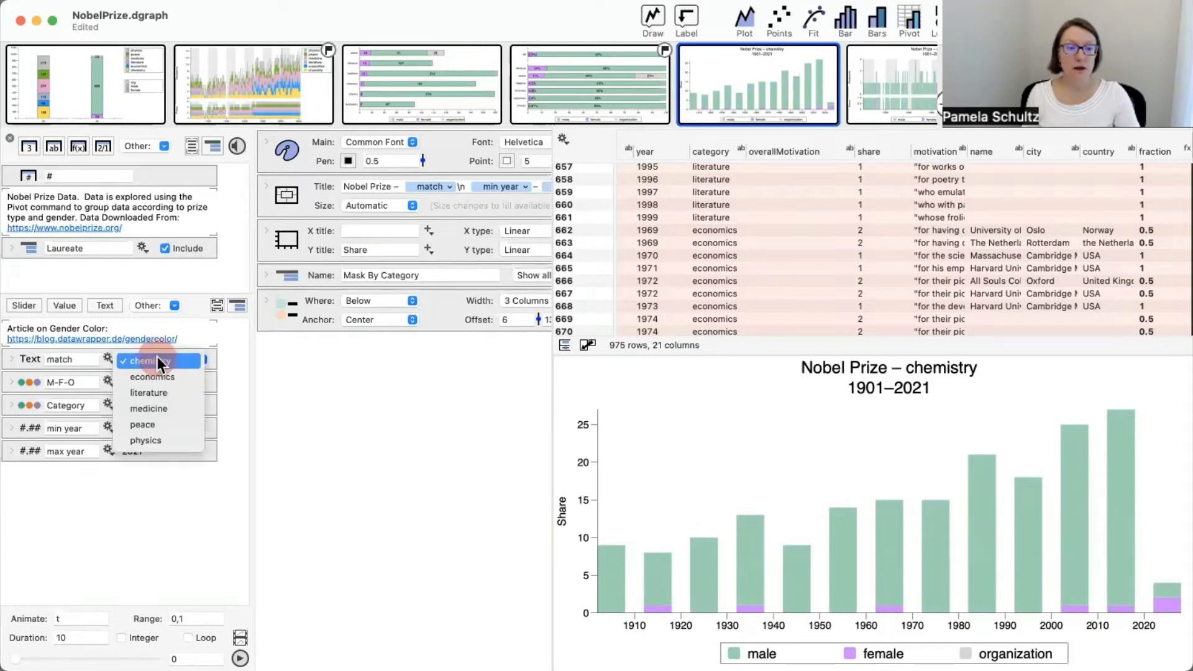
pyautogui.click(158, 390)
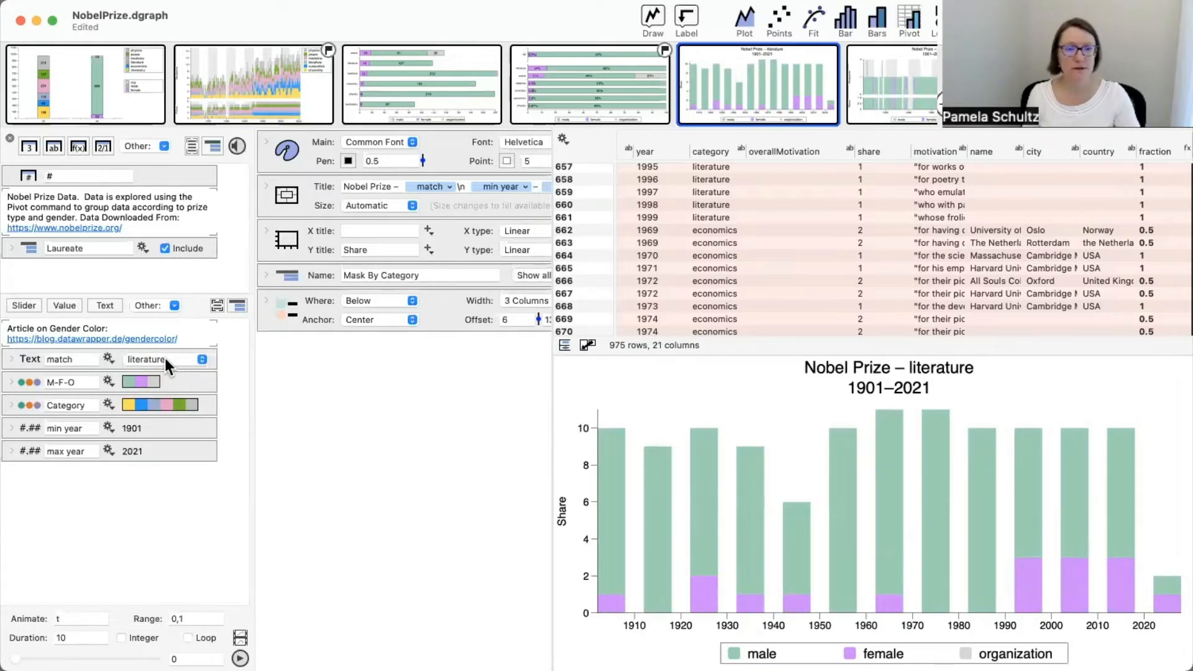
pyautogui.click(165, 358)
pyautogui.click(163, 377)
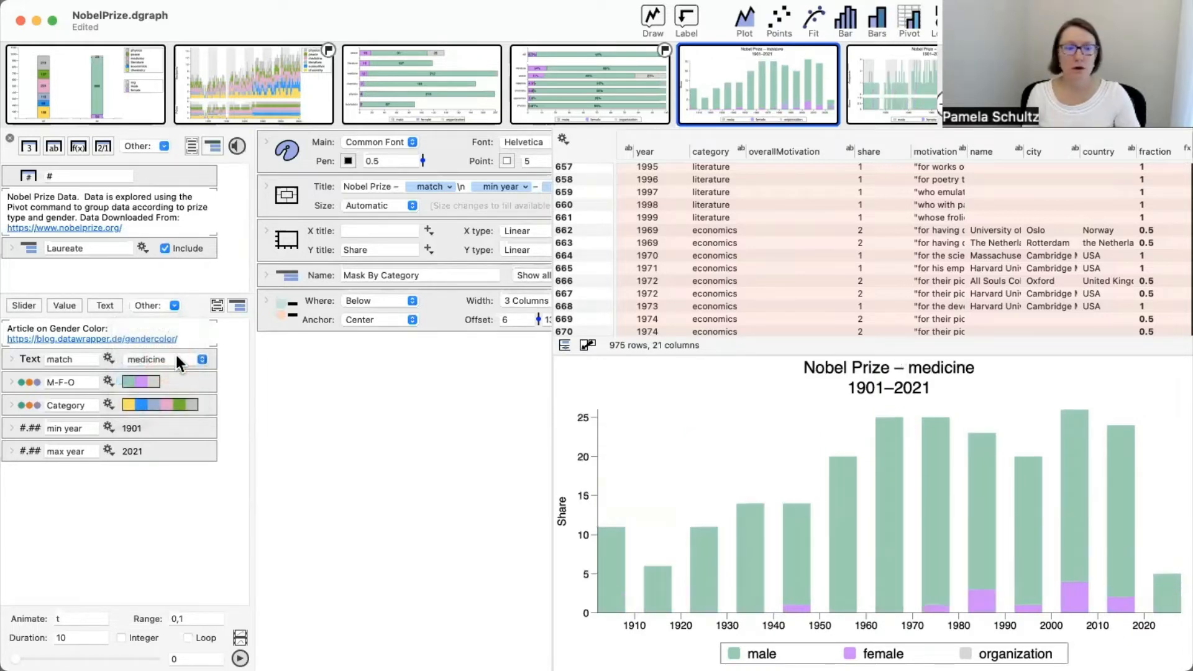
pyautogui.click(175, 356)
pyautogui.click(170, 373)
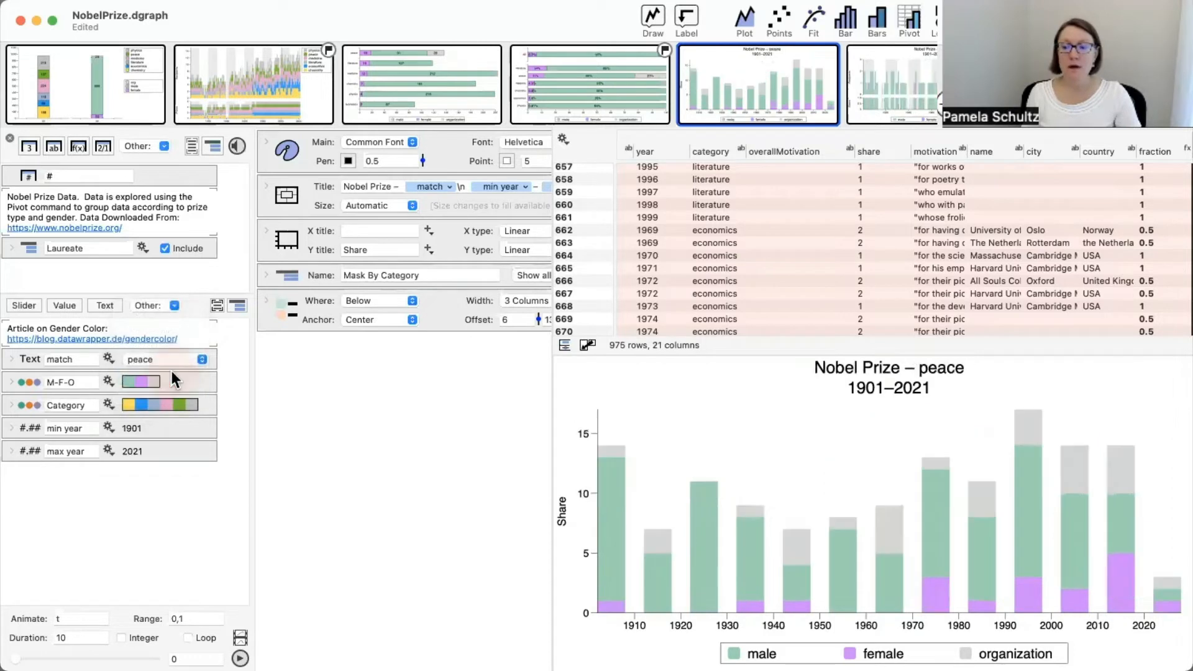
pyautogui.moveTo(1122, 533)
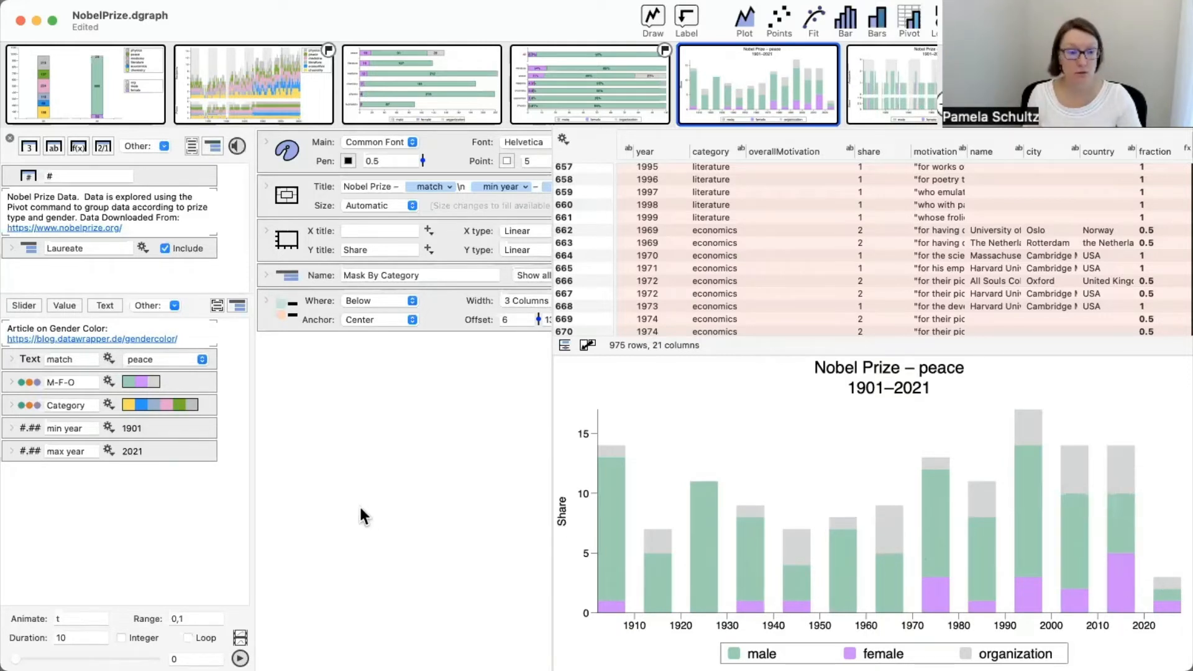
# Set the match variable to physics and open the graph of recipients and share by year
pyautogui.click(155, 363)
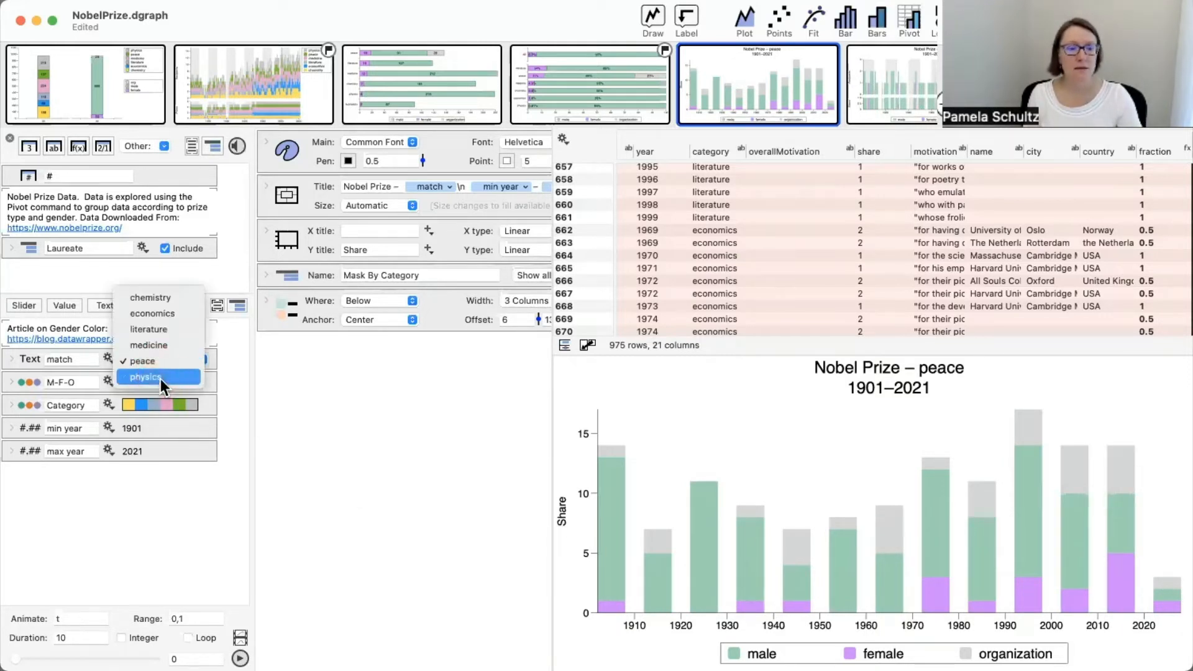
pyautogui.click(161, 378)
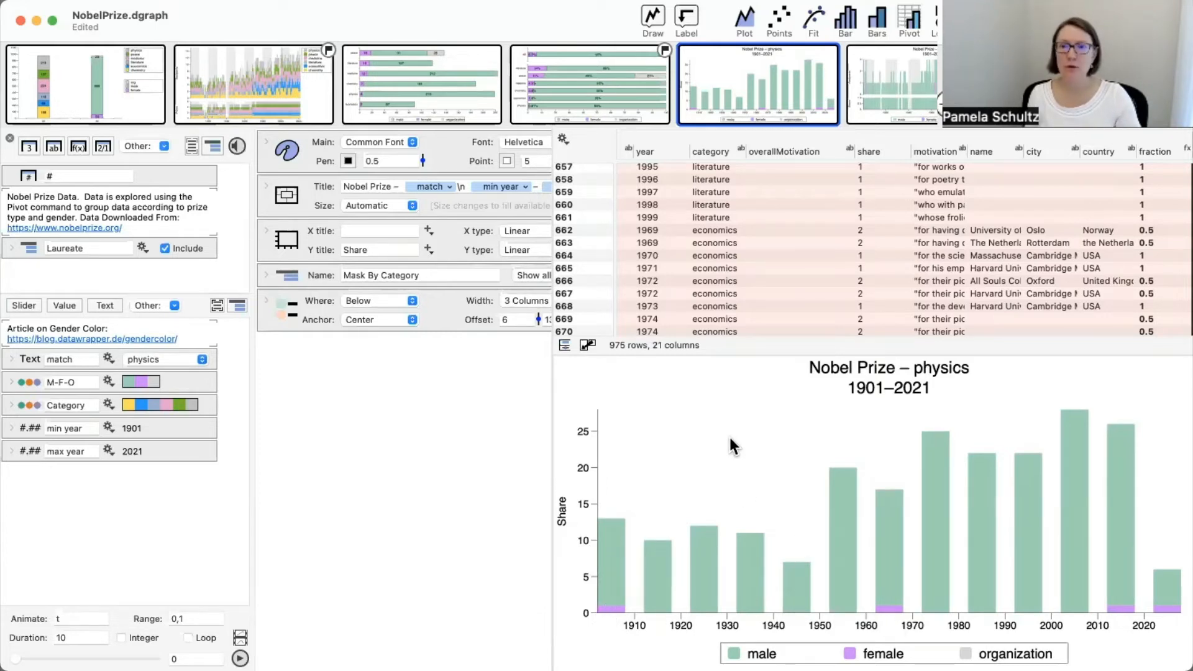
pyautogui.click(924, 77)
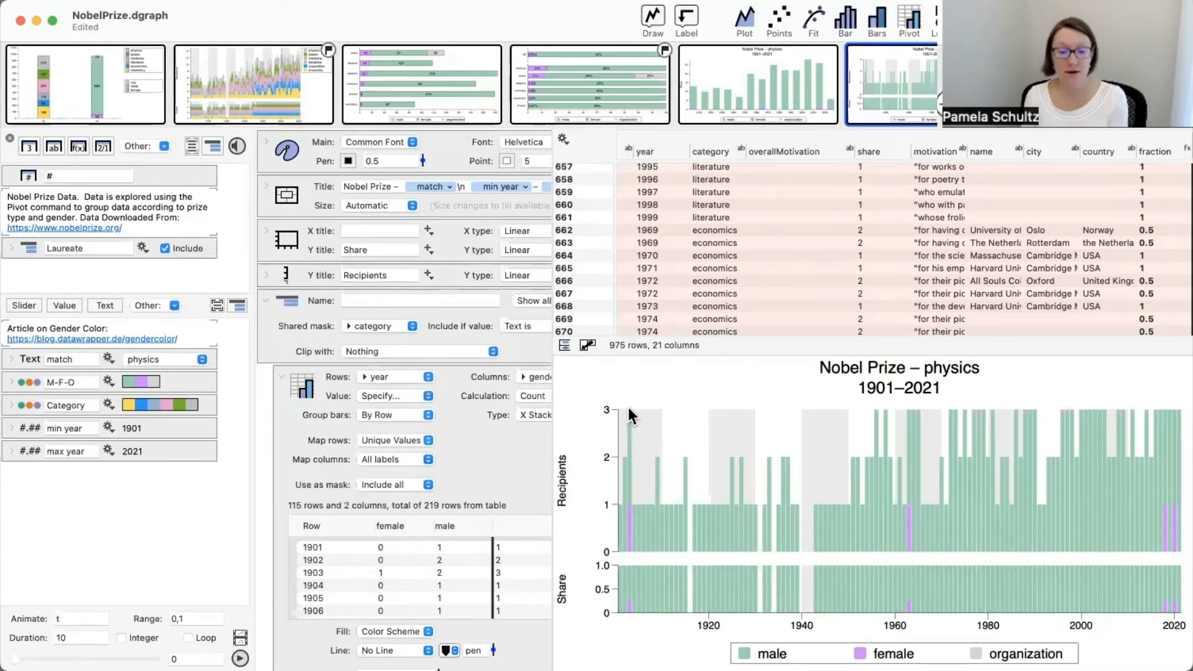
# Select the underlying rows of the 1903 female bar in the Share plot and inspect the laureate columns and matching Recipients bar
pyautogui.moveTo(626, 609)
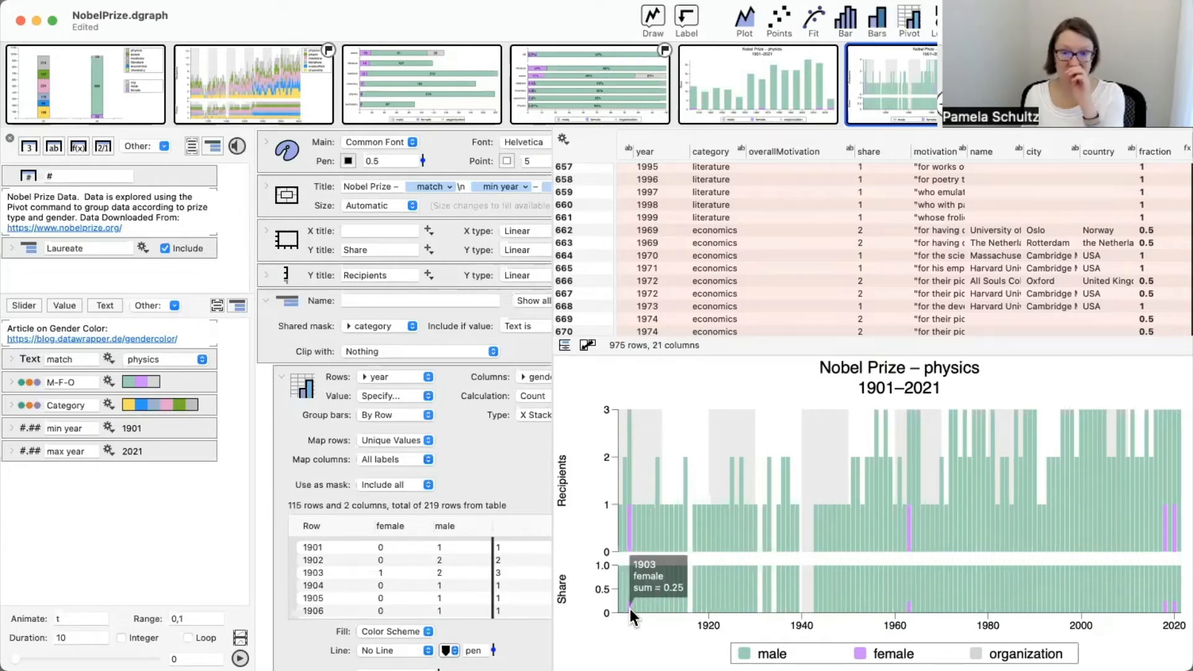
pyautogui.rightClick(628, 609)
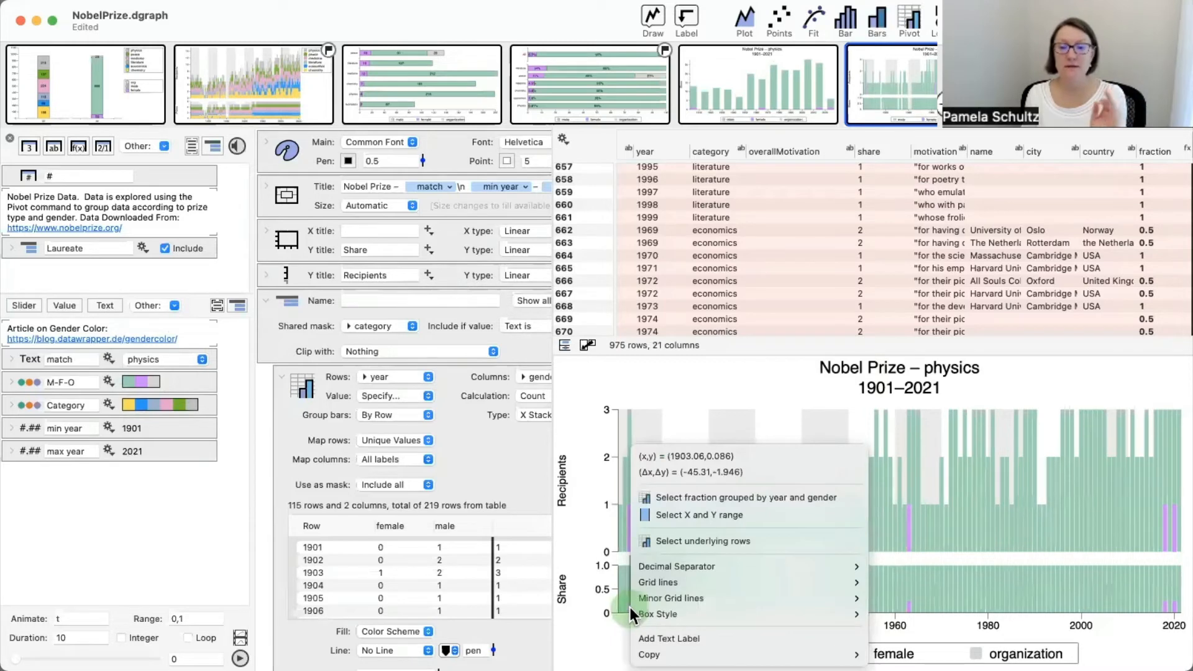
pyautogui.click(669, 541)
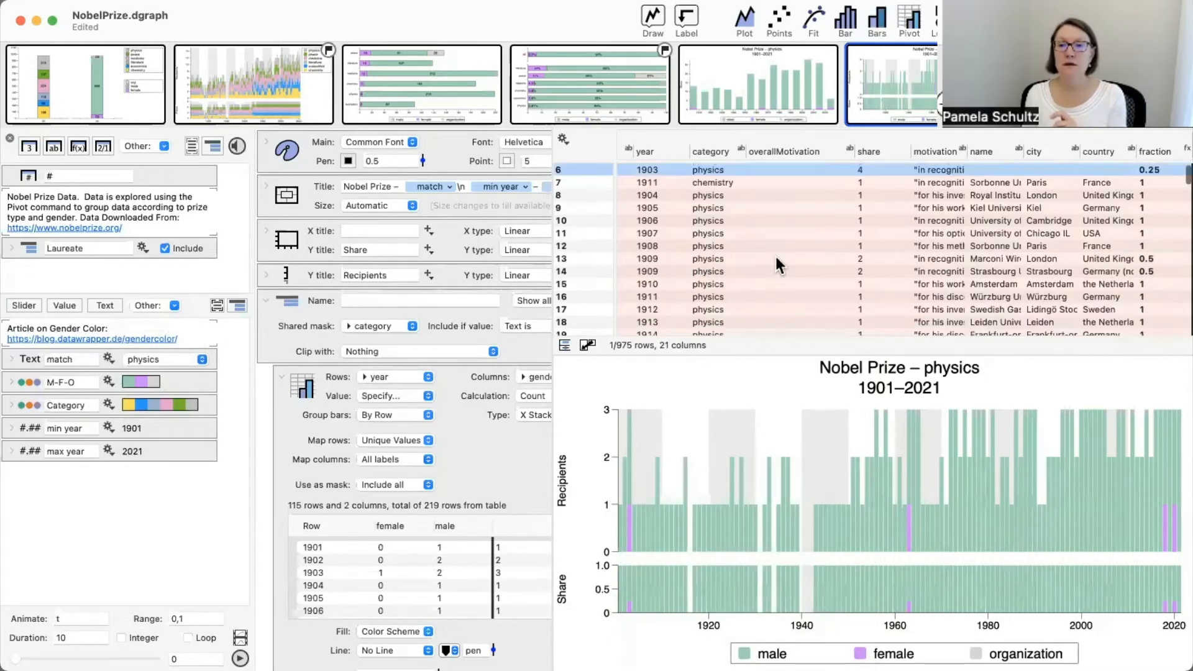
pyautogui.hscroll(-10, 792, 254)
pyautogui.scroll(3, 791, 254)
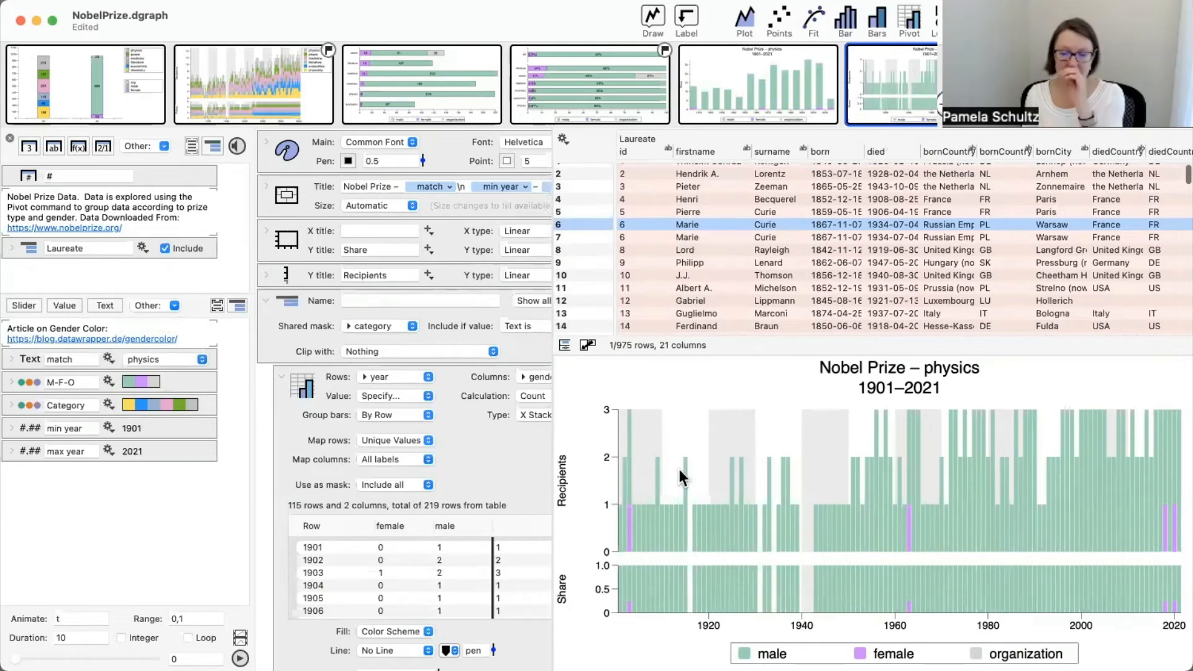
pyautogui.moveTo(631, 524)
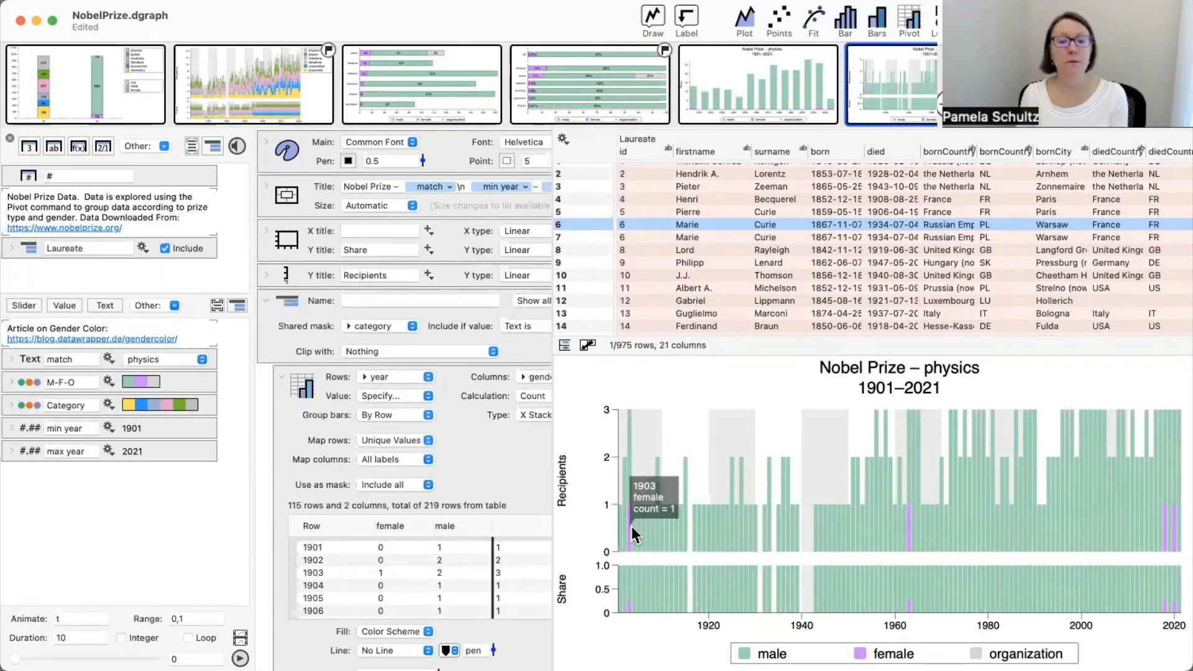
pyautogui.moveTo(628, 604)
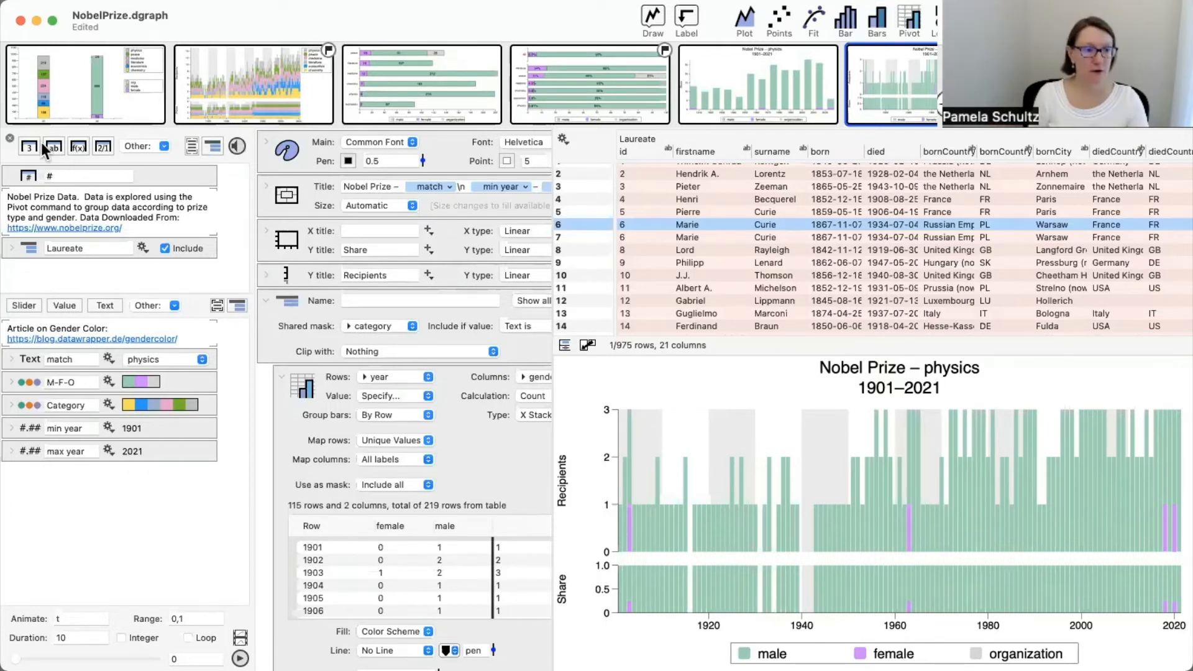
# Hide the variable definitions and open the first graph, with the stacked totals by category and gender
pyautogui.click(10, 138)
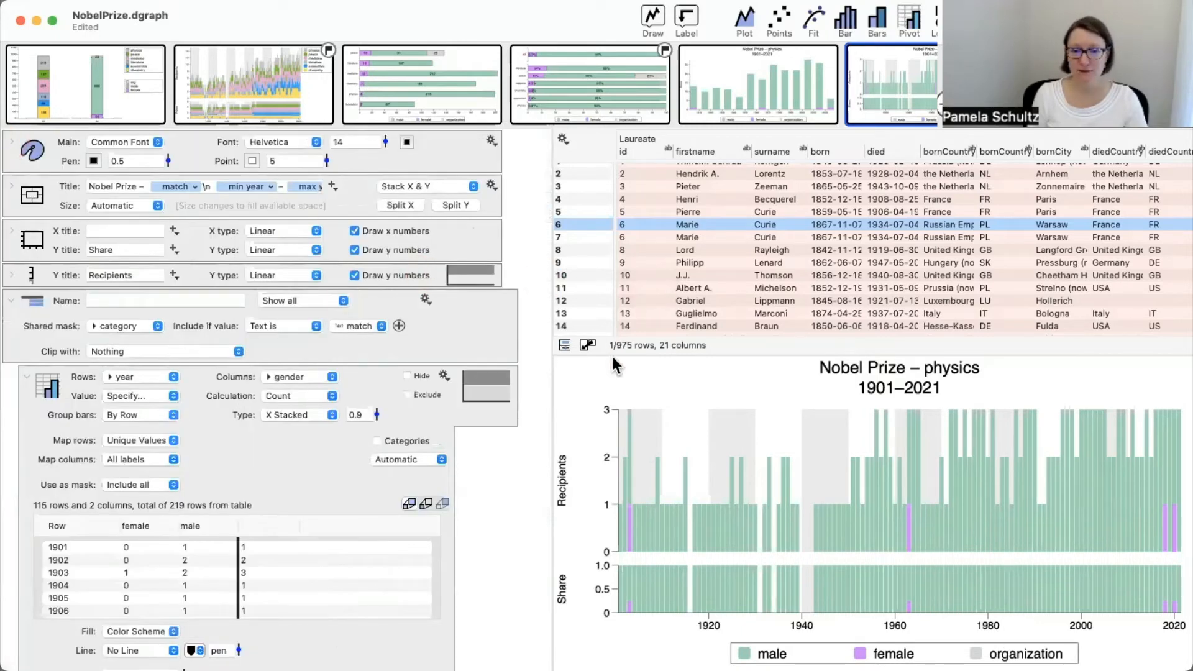
pyautogui.hscroll(2, 932, 87)
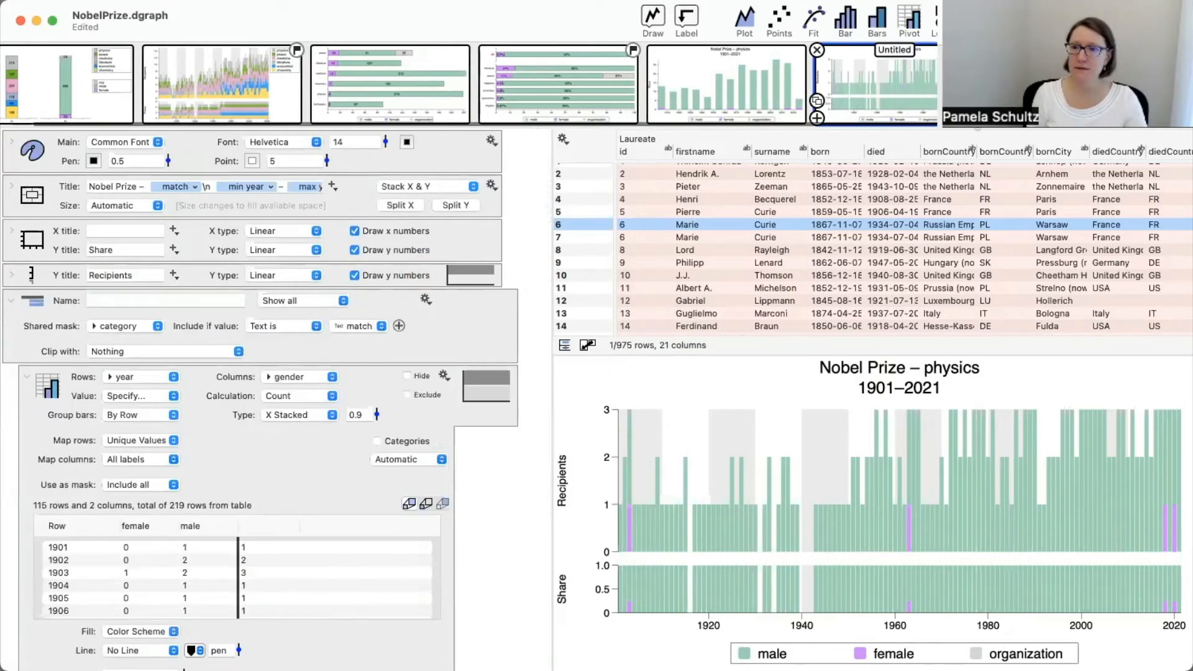
pyautogui.click(1169, 83)
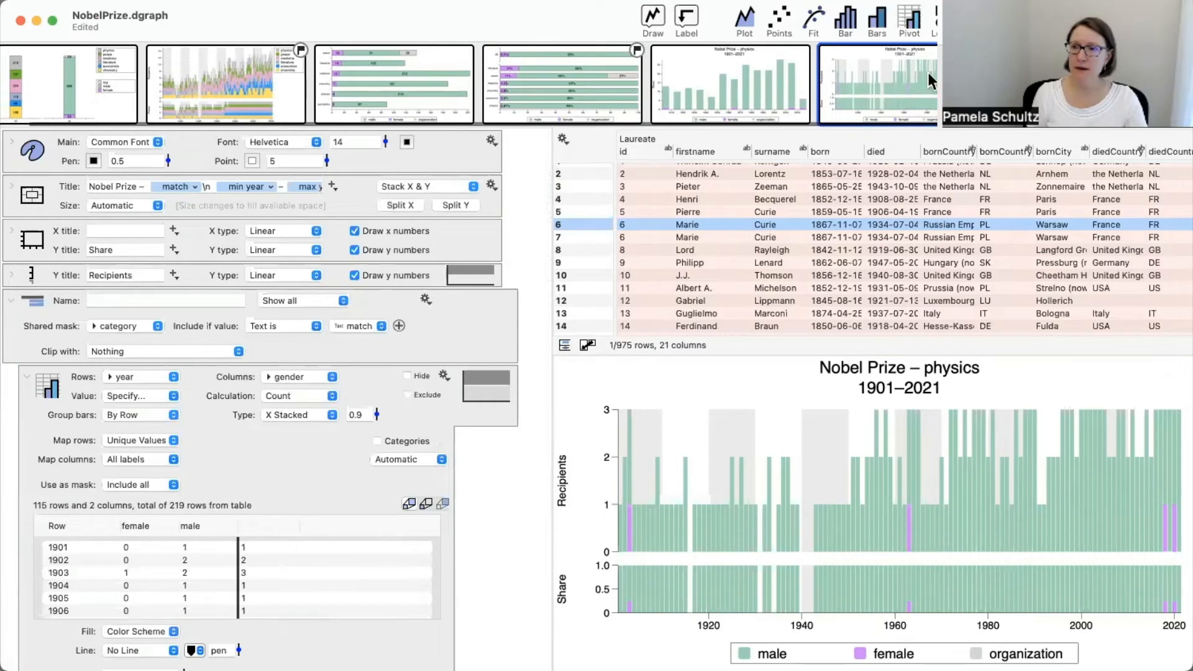
pyautogui.hscroll(-3, 54, 116)
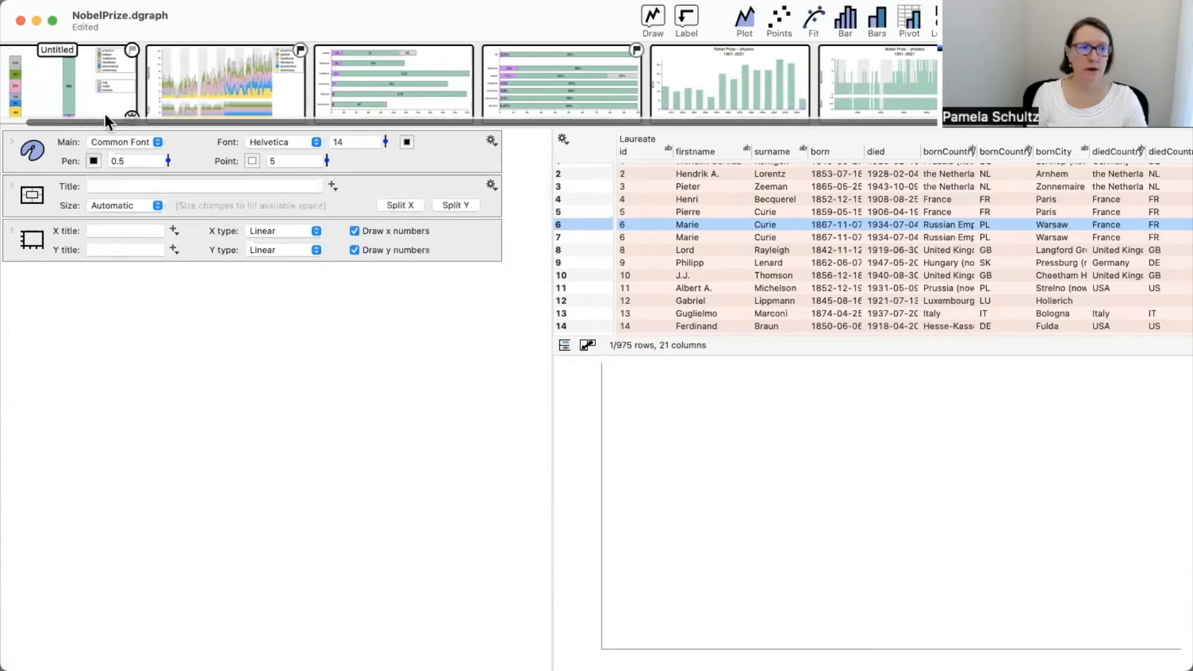
pyautogui.click(132, 117)
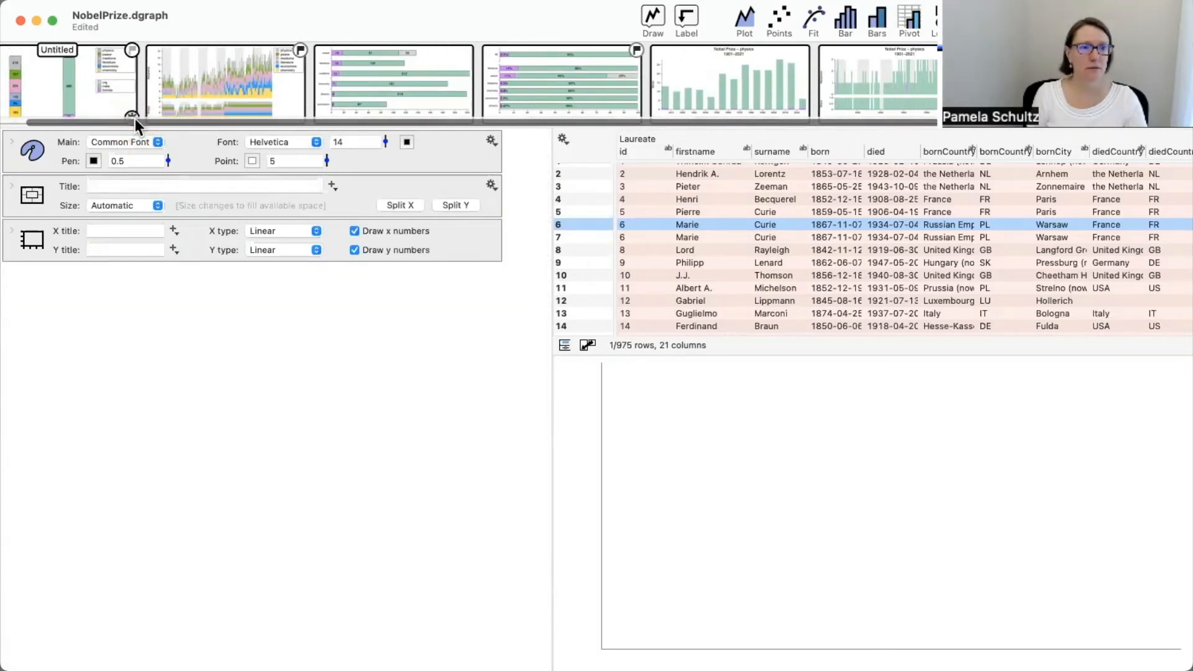
pyautogui.hscroll(-1, 95, 77)
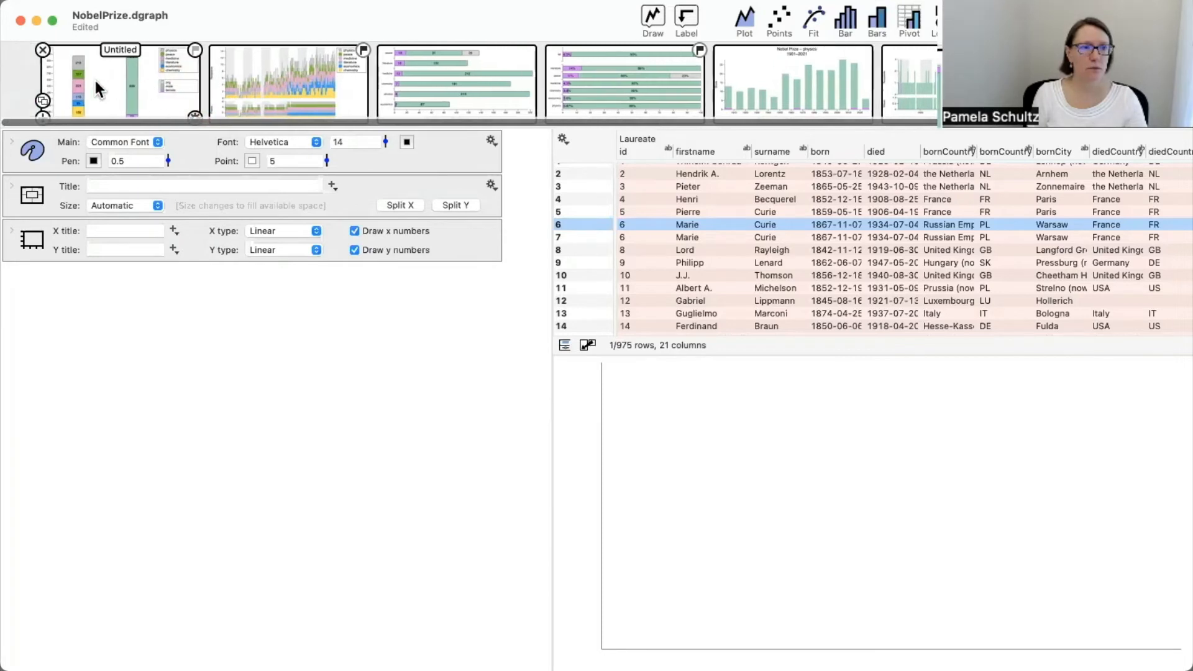
pyautogui.click(72, 69)
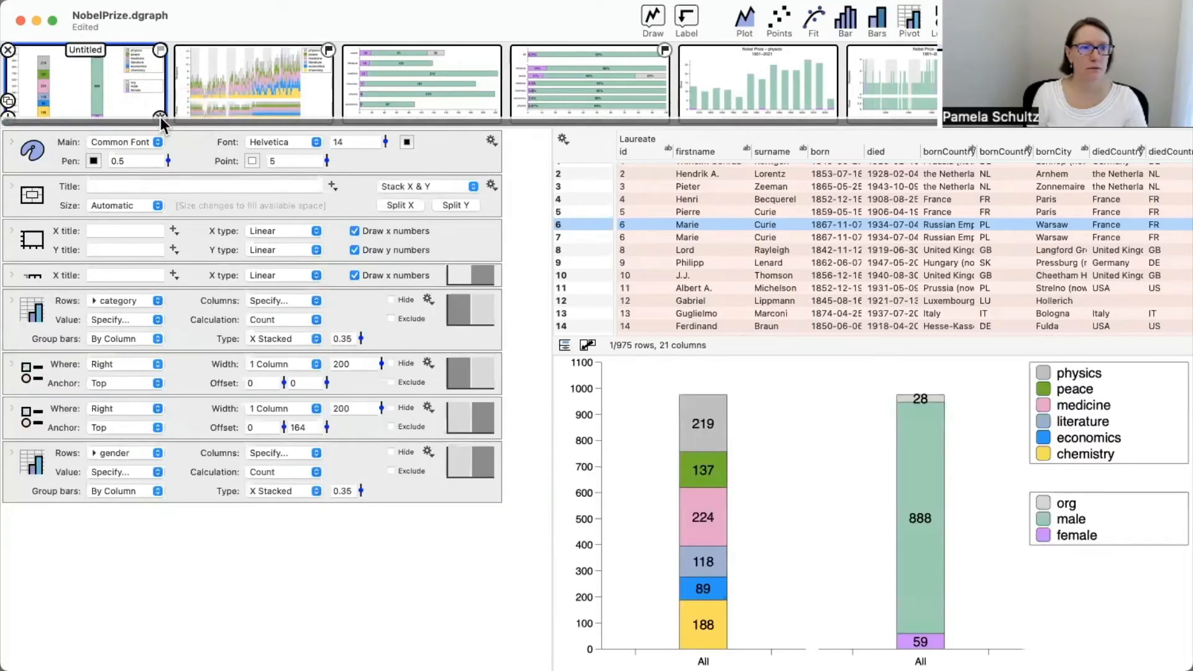
# Create a graph group starting at the stacked totals graph and extend it to include six graphs
pyautogui.click(161, 115)
pyautogui.click(200, 135)
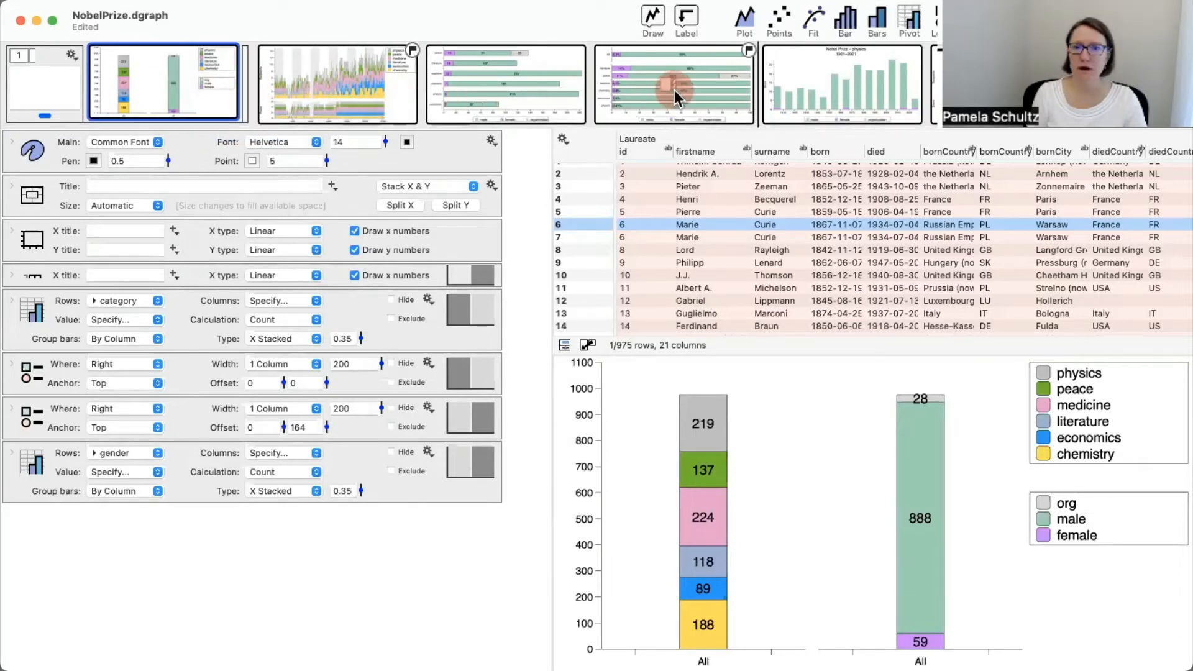
pyautogui.moveTo(245, 84); pyautogui.dragTo(1019, 84)
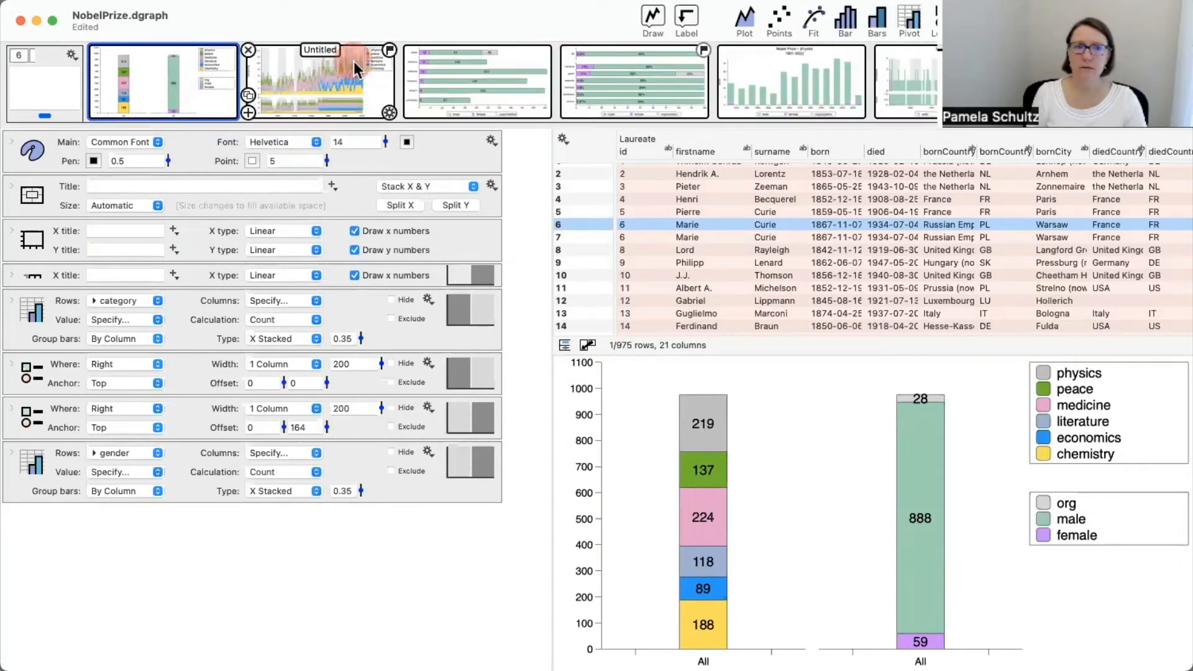
# Collapse the group of six graphs and open the empty graph that follows it
pyautogui.click(21, 56)
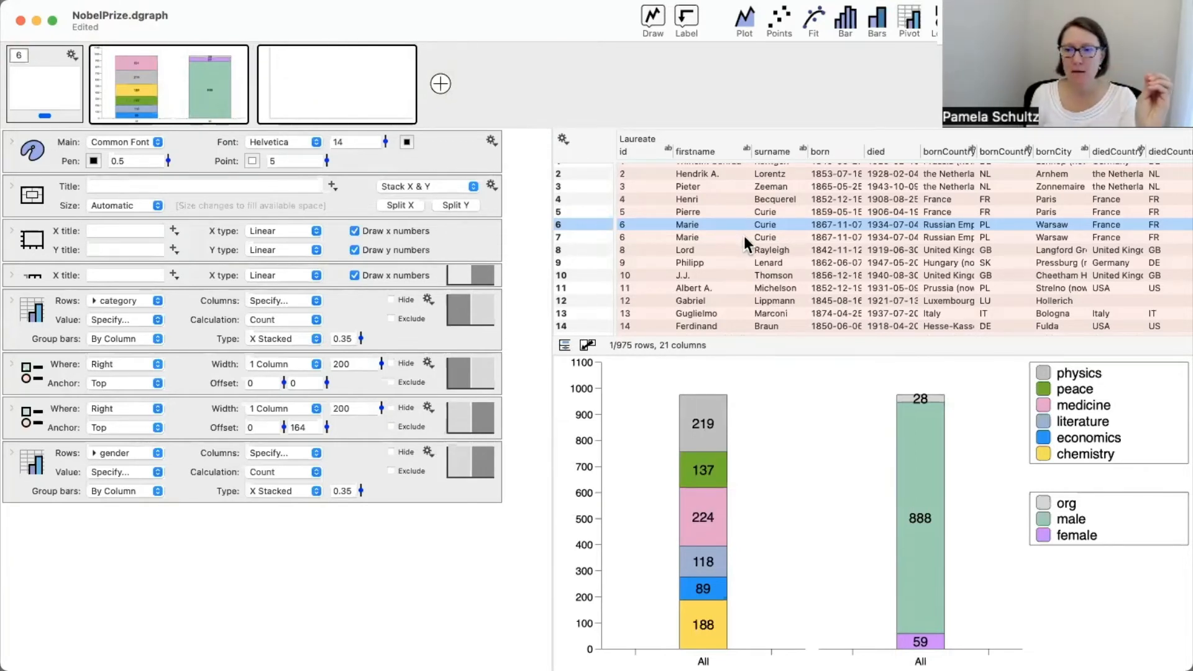
pyautogui.scroll(1, 744, 239)
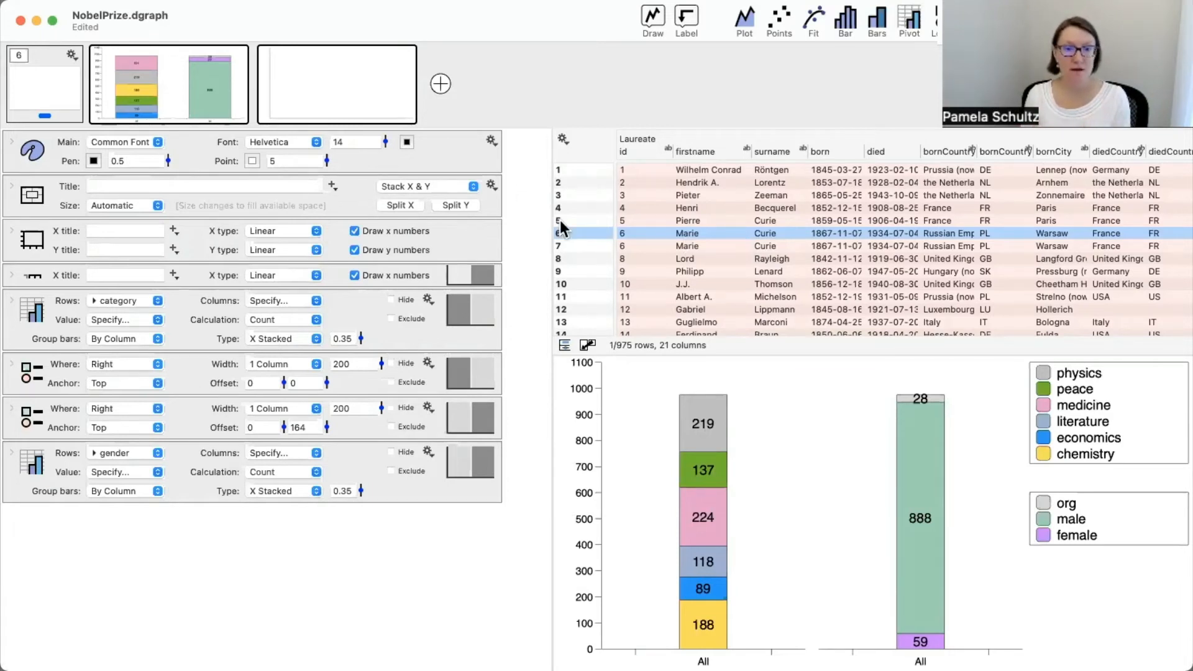
pyautogui.click(365, 93)
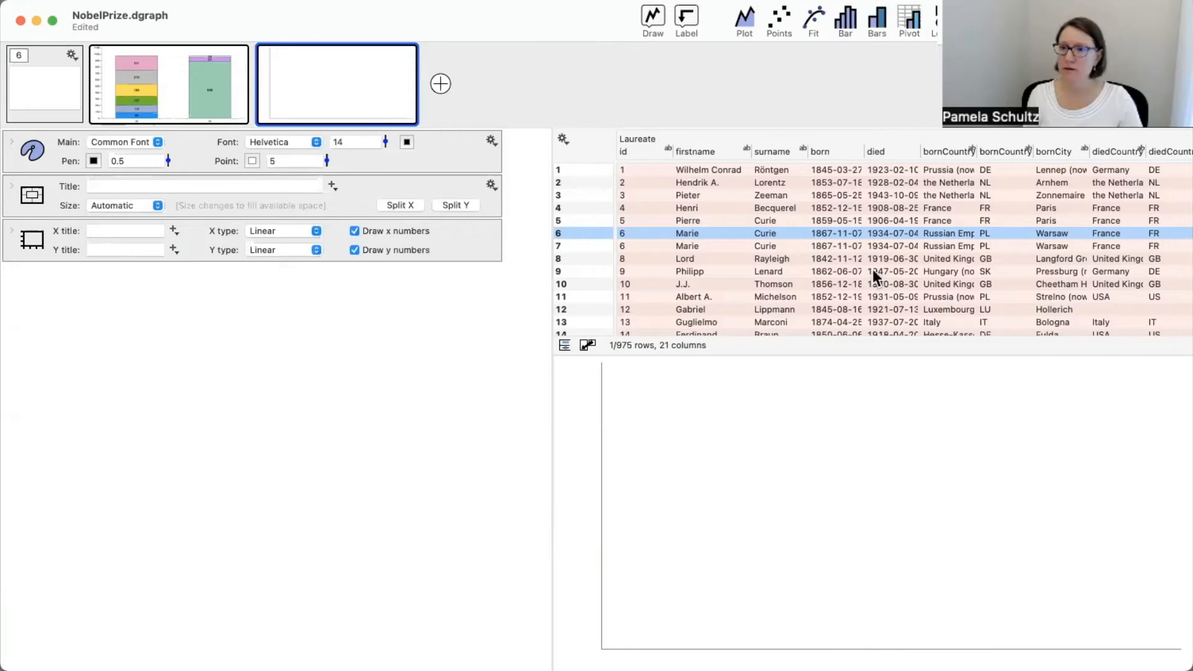
# Select the year and category columns in the data table and create a Pivot graph from them
pyautogui.hscroll(5, 873, 274)
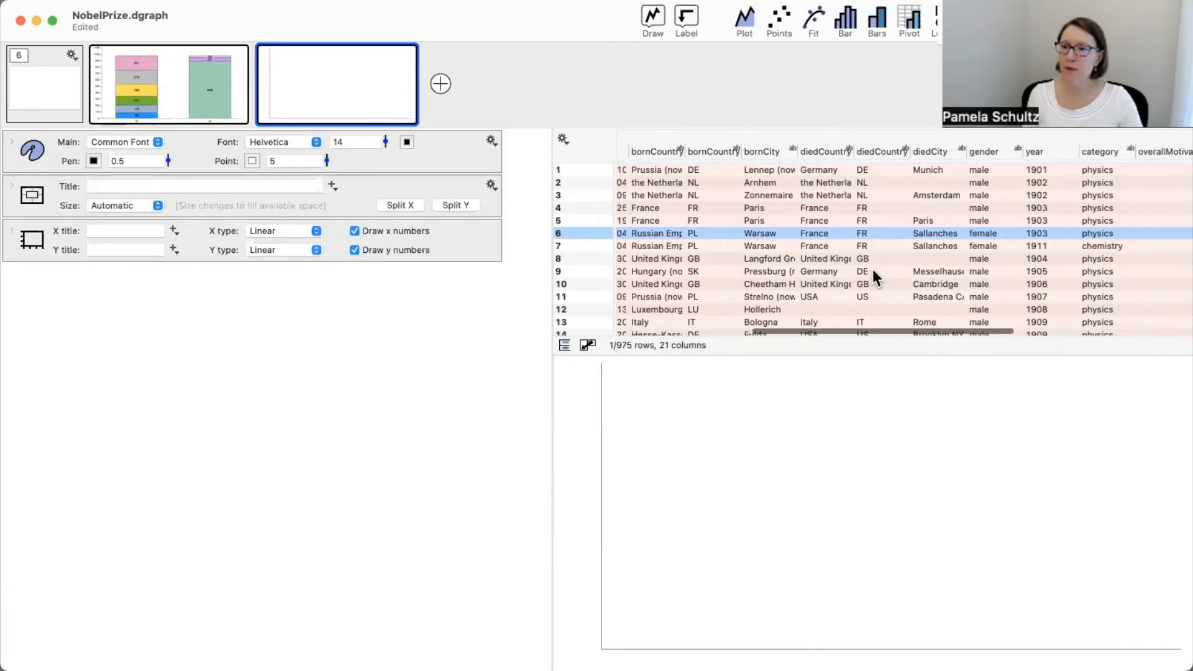
pyautogui.hscroll(4, 872, 270)
pyautogui.click(896, 147)
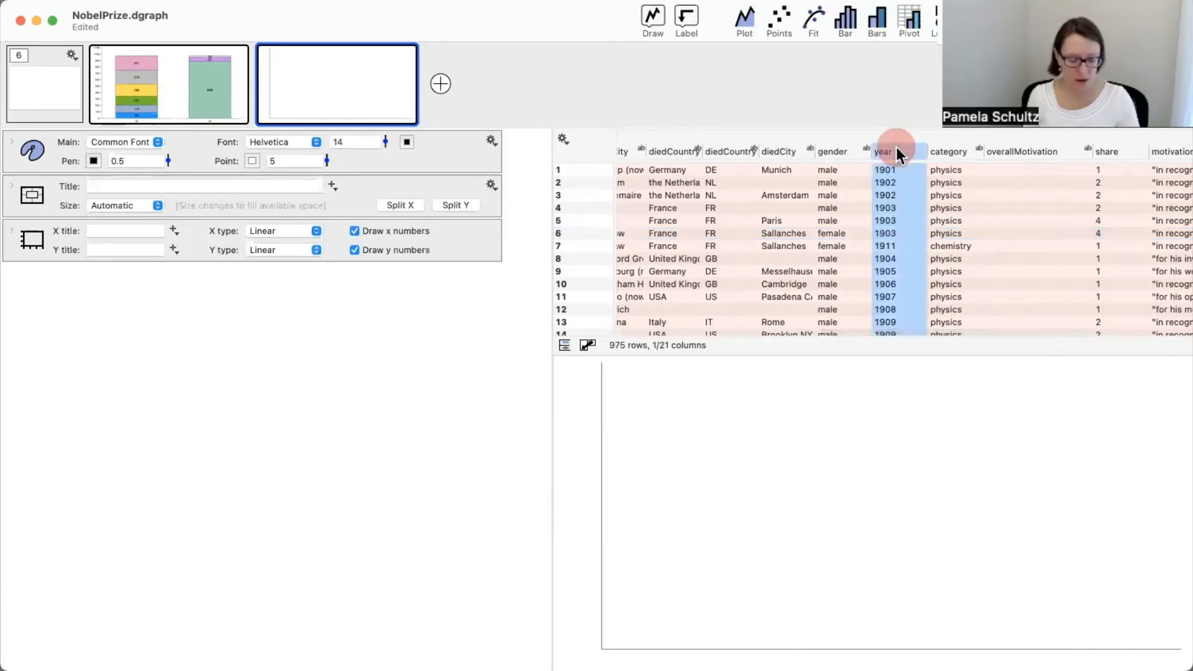
pyautogui.hscroll(2, 994, 217)
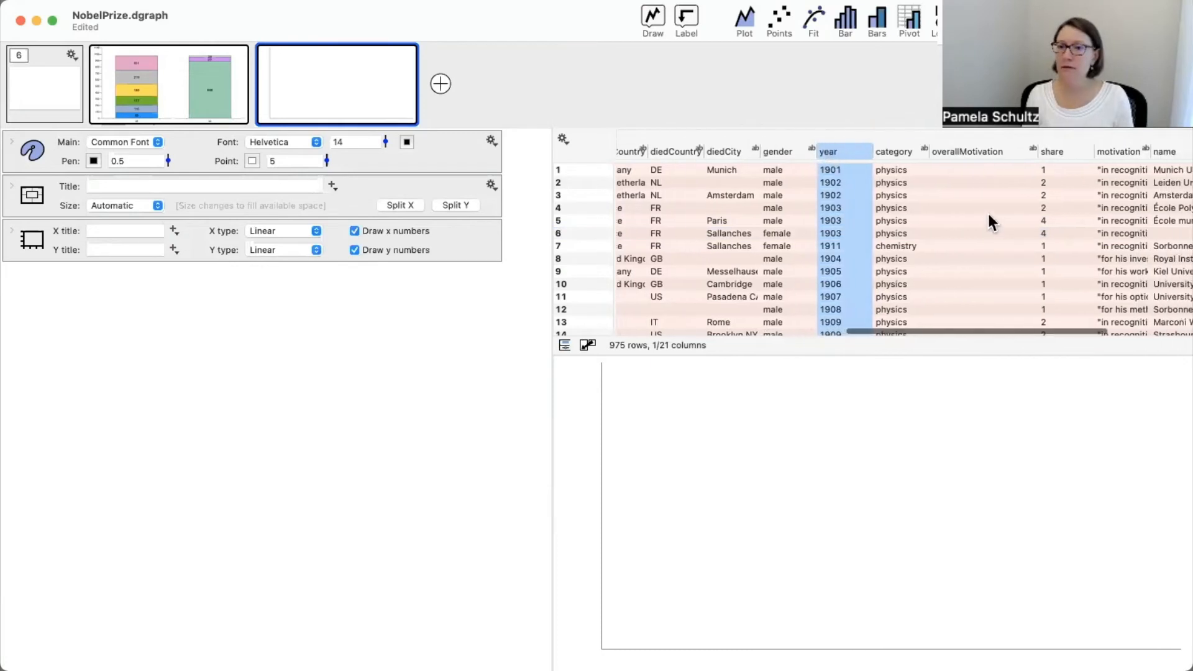
pyautogui.keyDown('shift'); pyautogui.click(903, 152); pyautogui.keyUp('shift')
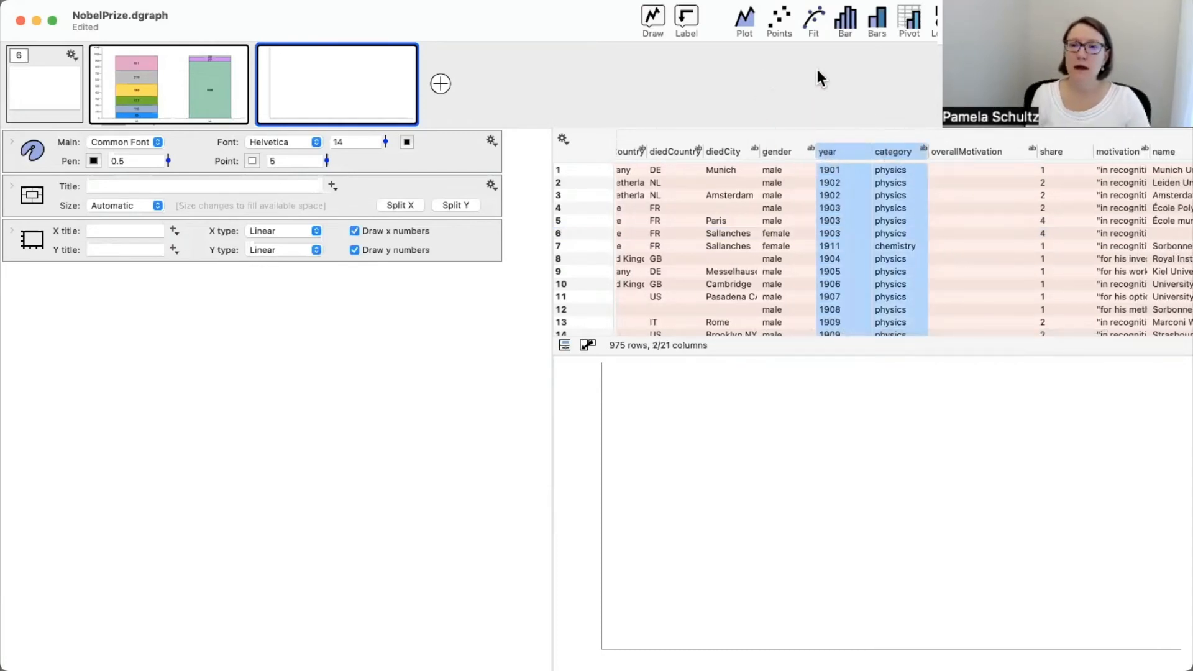
pyautogui.click(911, 22)
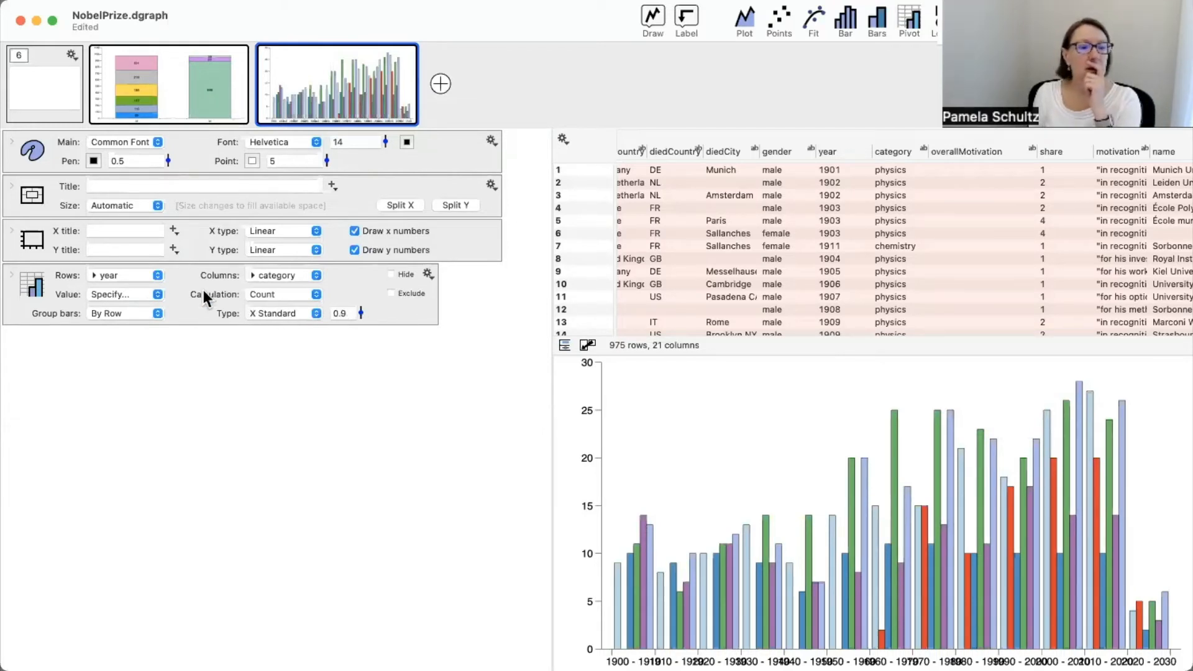
# Extract the pivot result as flattened columns and look through the Flat Row, Flat Column and Flat Value entries
pyautogui.click(428, 274)
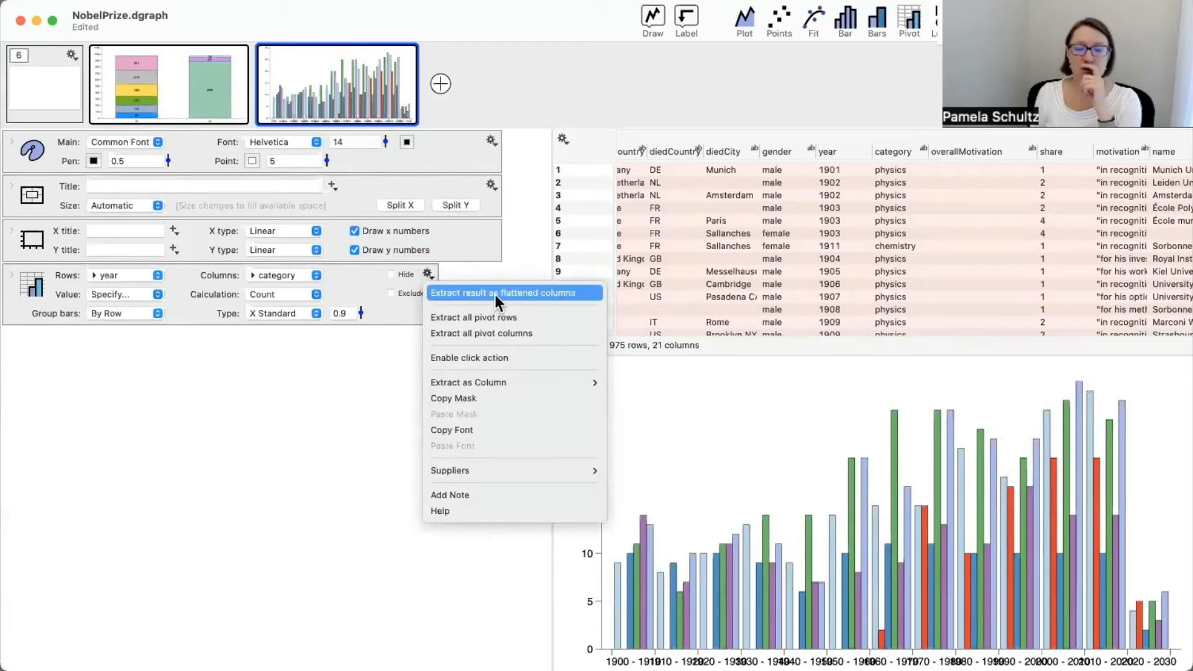
pyautogui.click(545, 294)
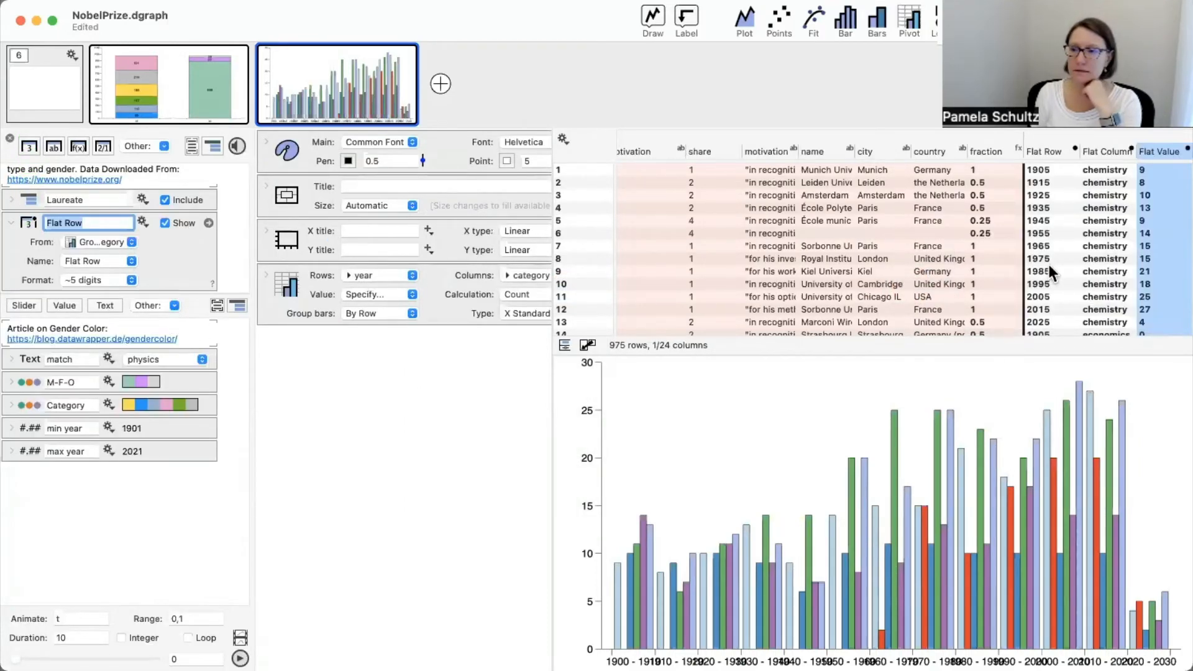
pyautogui.scroll(-5, 1078, 256)
pyautogui.scroll(5, 1079, 256)
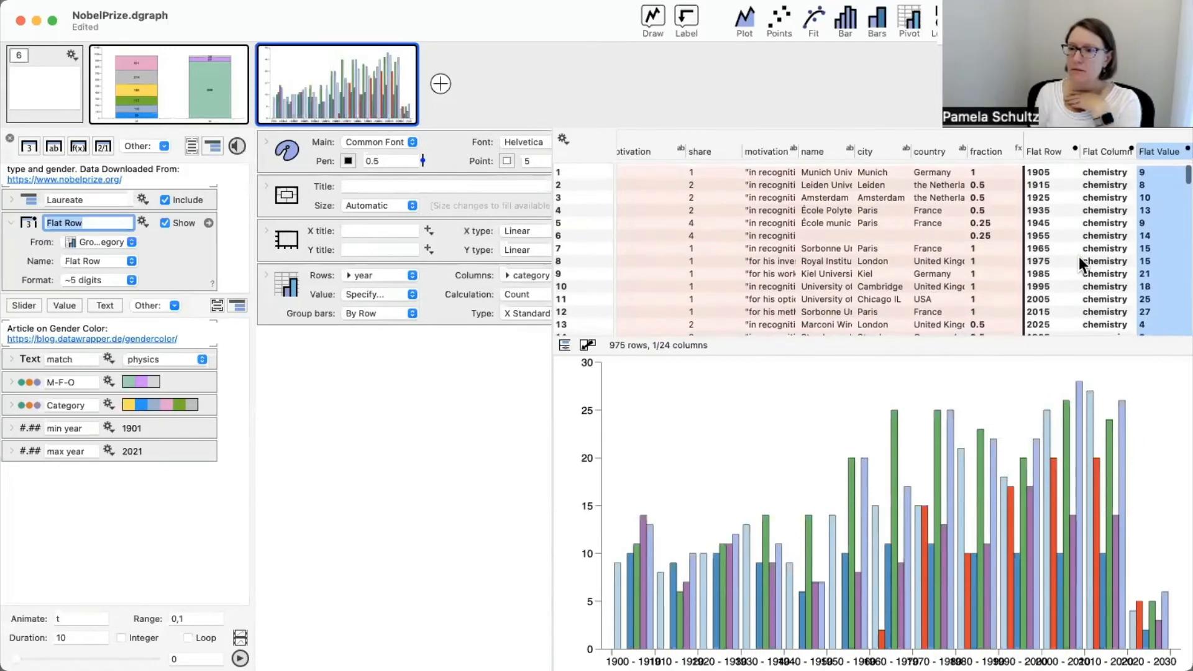
pyautogui.scroll(-12, 1095, 278)
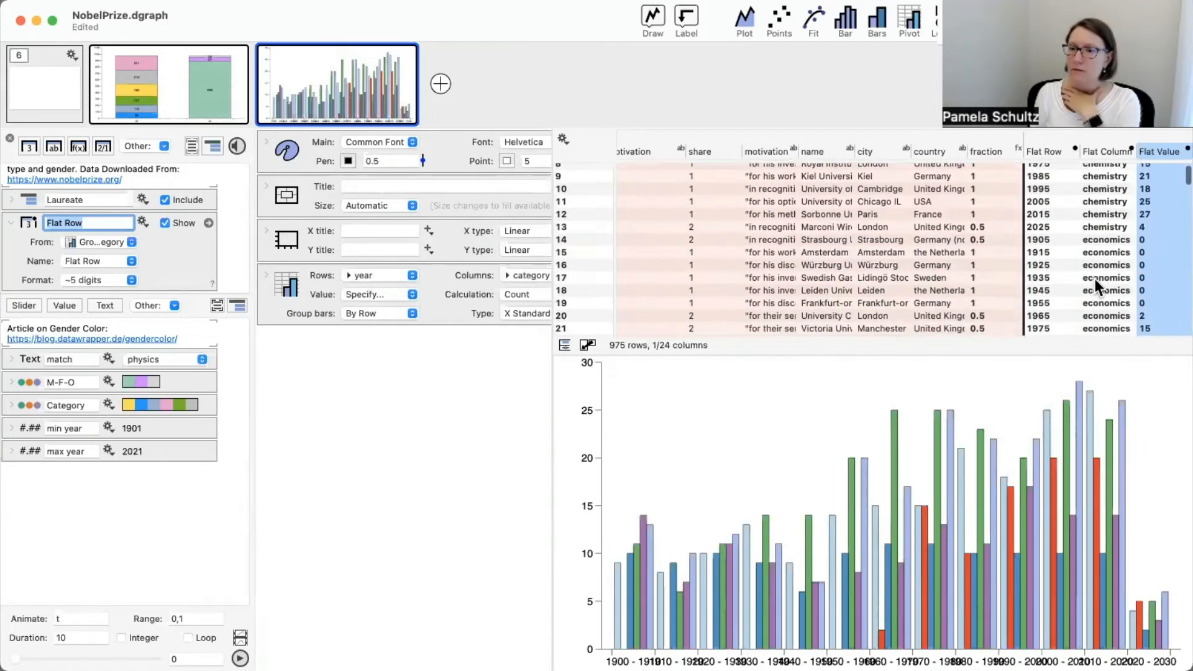
pyautogui.scroll(-4, 1094, 278)
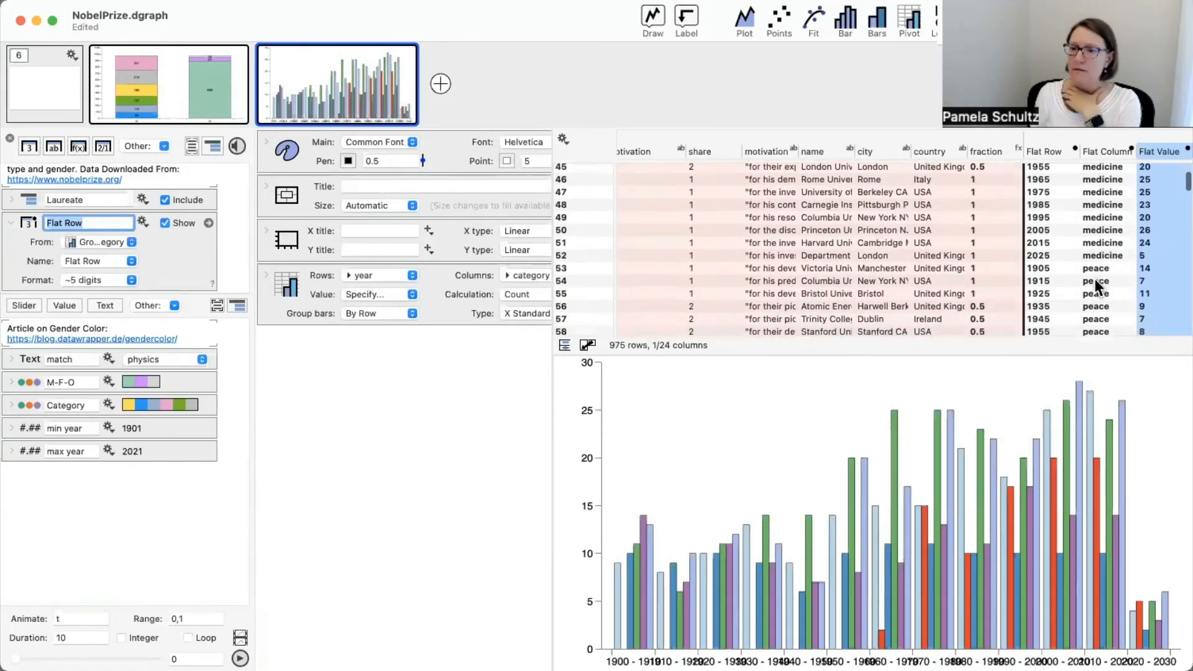
# View the QuickGraph distribution and statistics of the Flat Row column, and close it
pyautogui.click(1053, 151)
pyautogui.click(1053, 150)
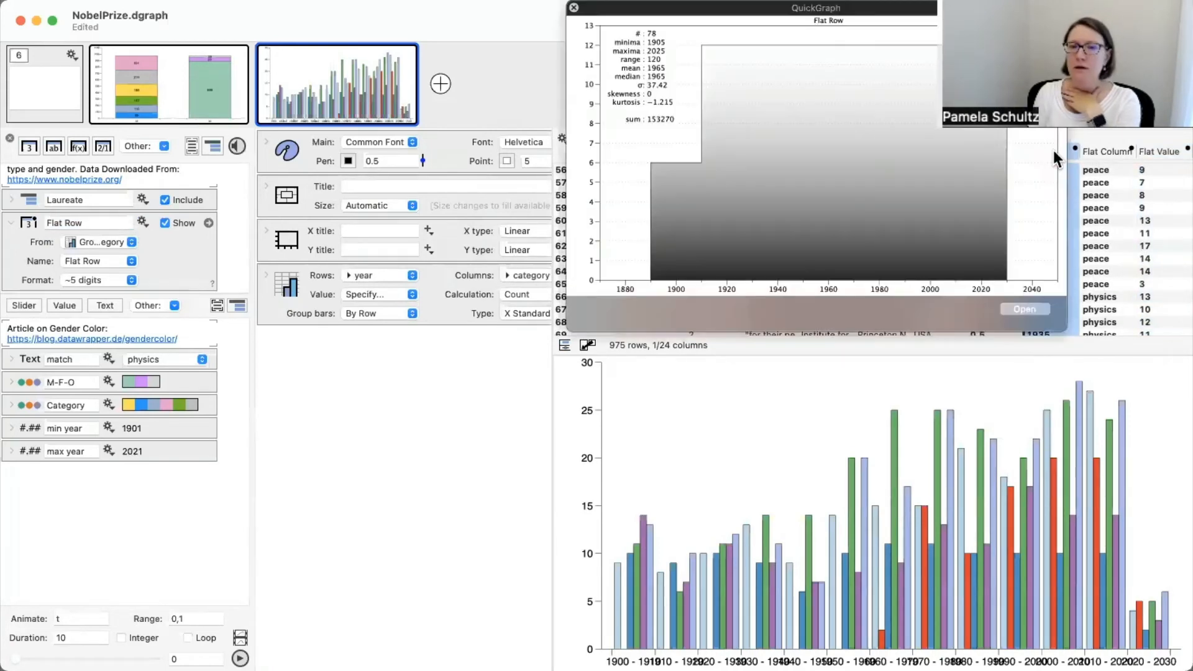
pyautogui.moveTo(926, 7); pyautogui.dragTo(732, 170)
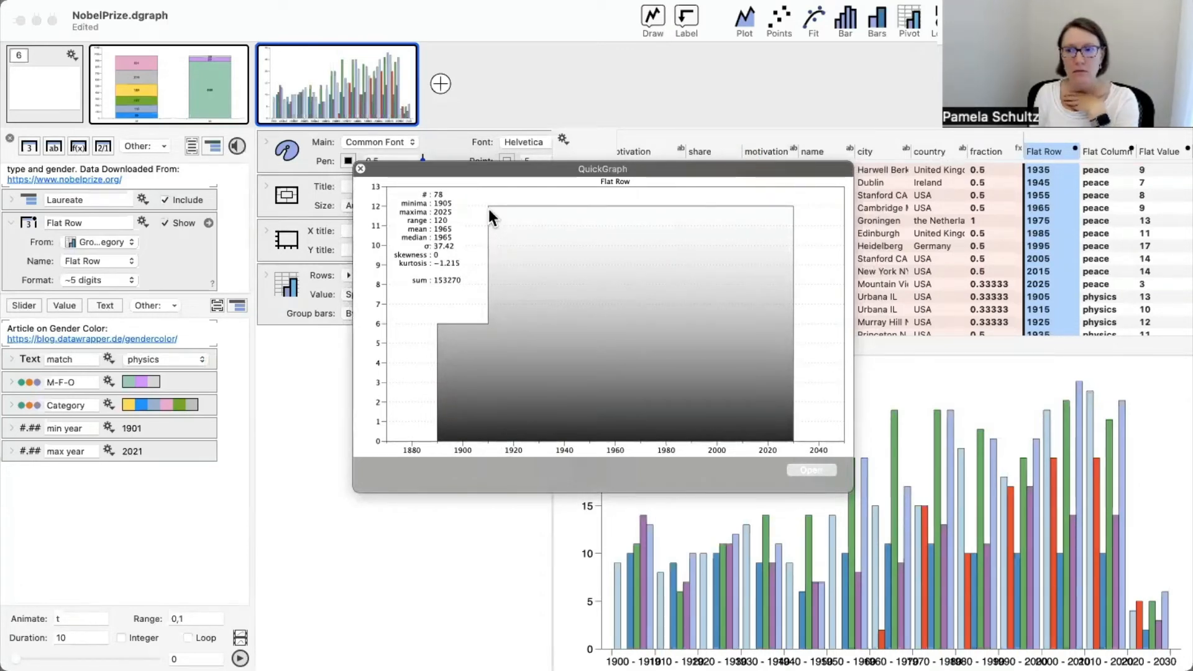
pyautogui.click(360, 168)
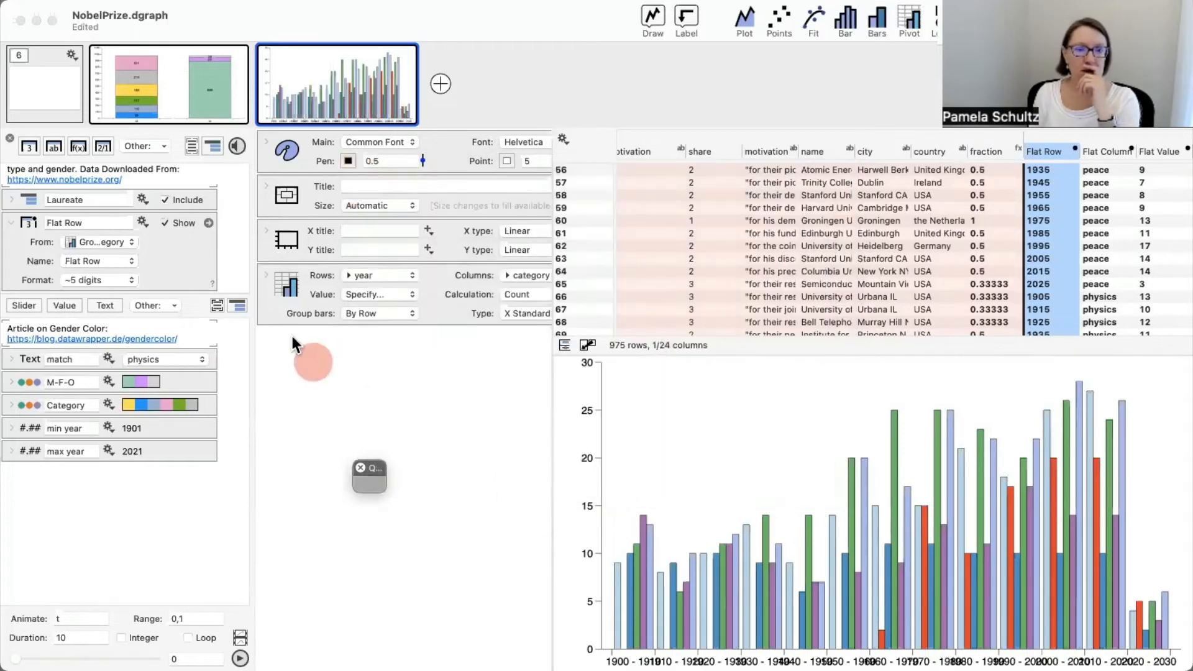
# Hide the variable definitions, expand the pivot's settings and map its rows to Unique Values
pyautogui.click(10, 138)
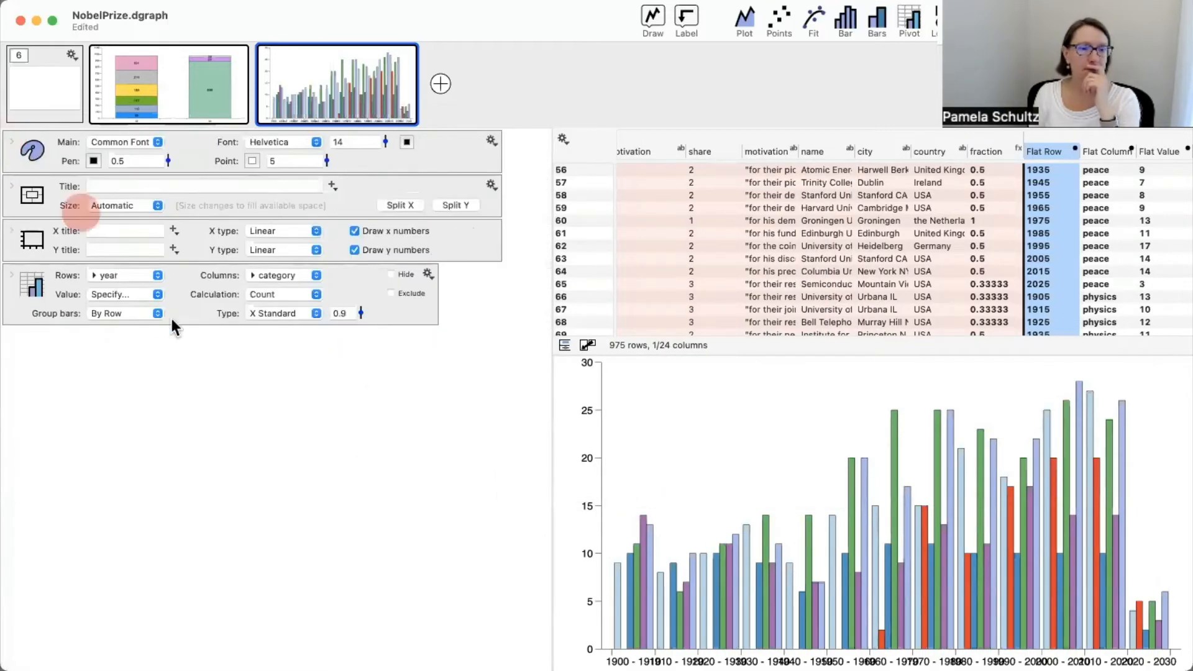
pyautogui.click(11, 275)
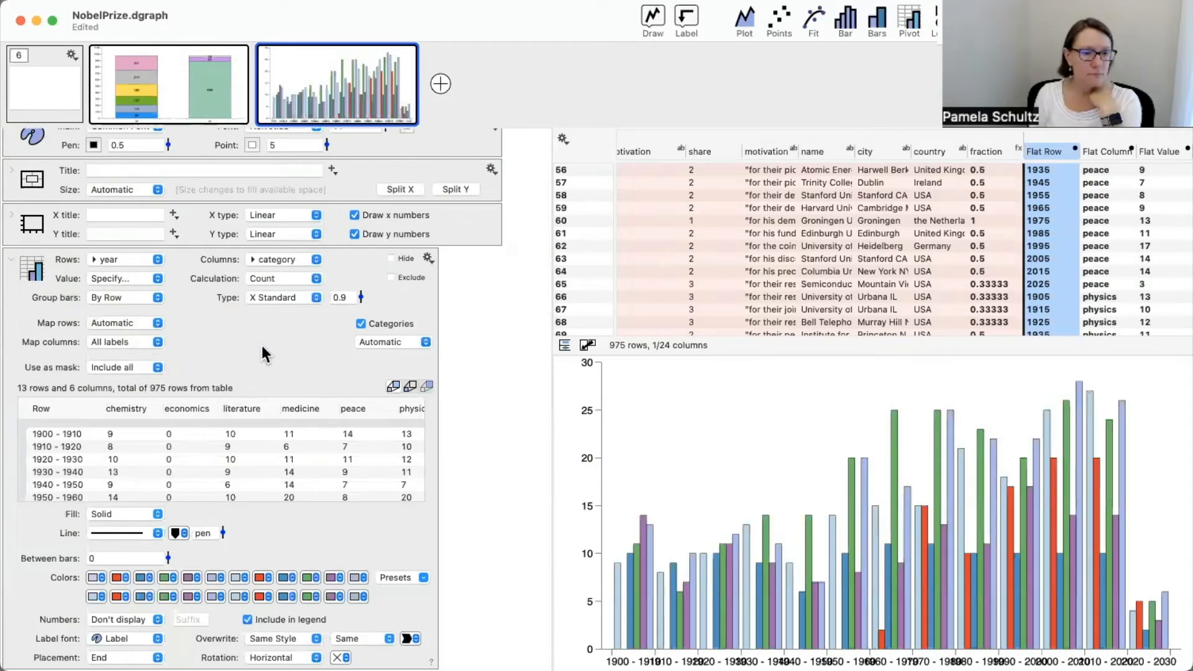
pyautogui.click(135, 318)
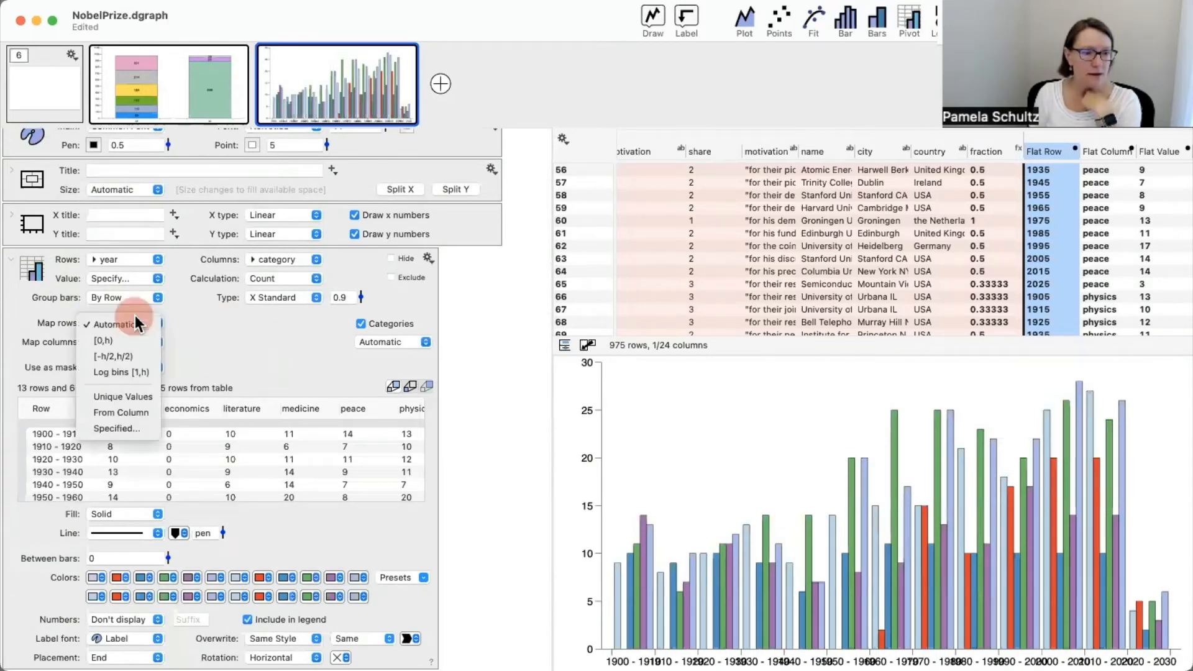
pyautogui.click(129, 396)
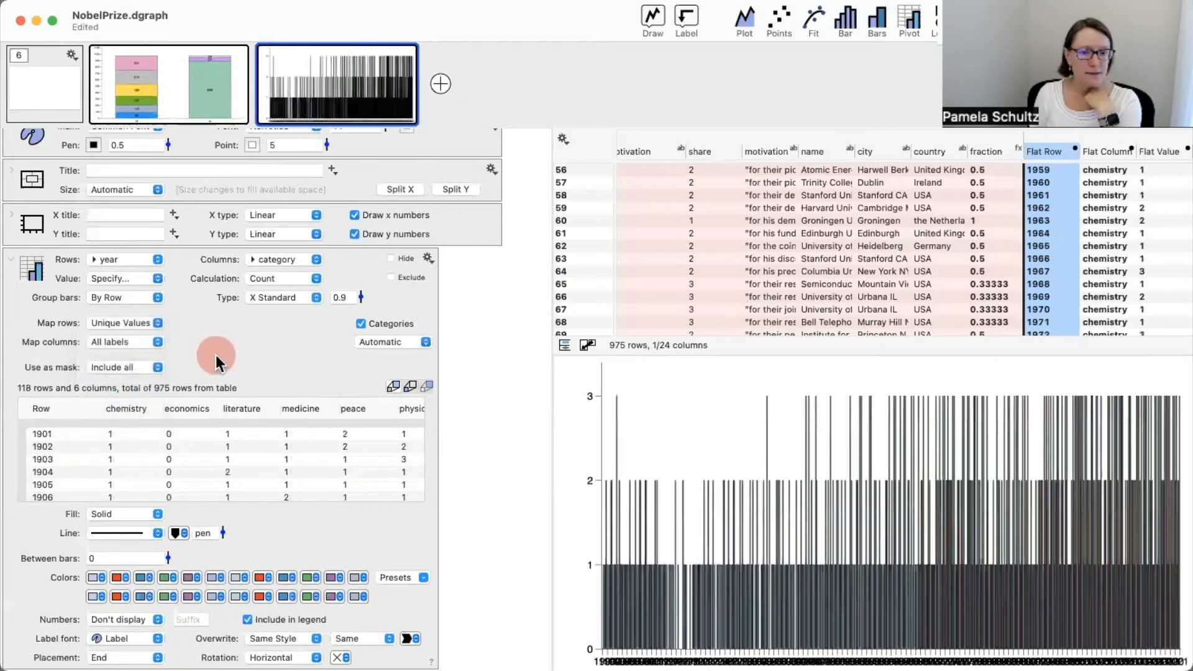
# Compare the pivot's yearly counts for each category with the flattened columns in the data table
pyautogui.scroll(15, 1114, 259)
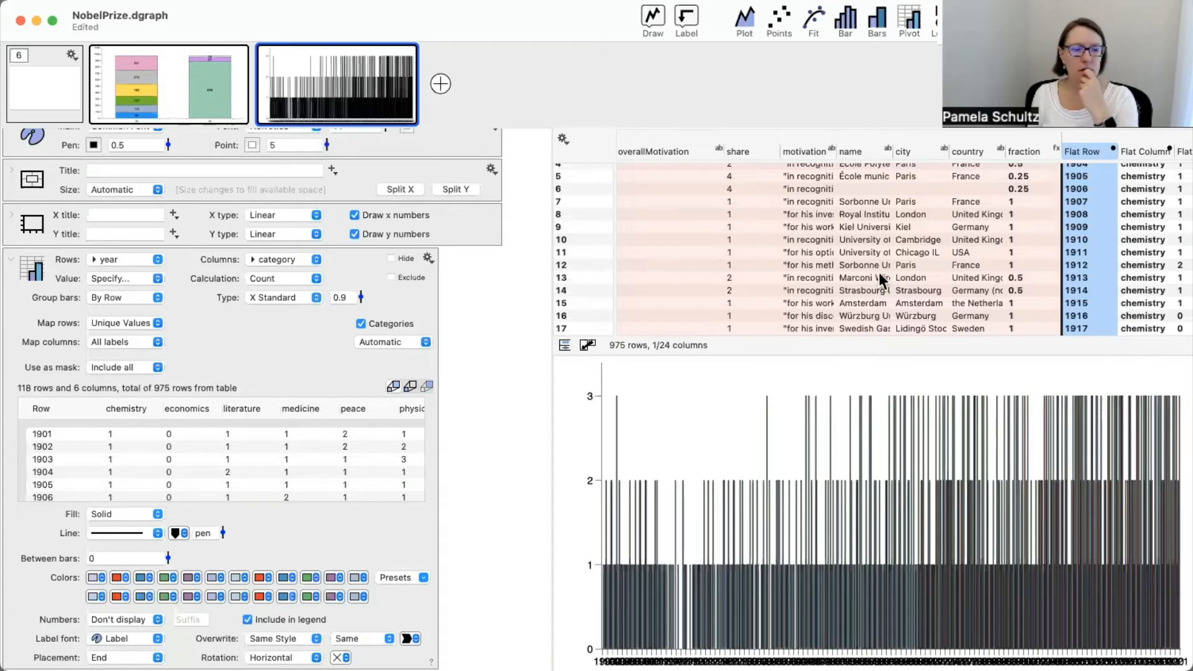
pyautogui.scroll(-3, 307, 463)
pyautogui.hscroll(1, 307, 463)
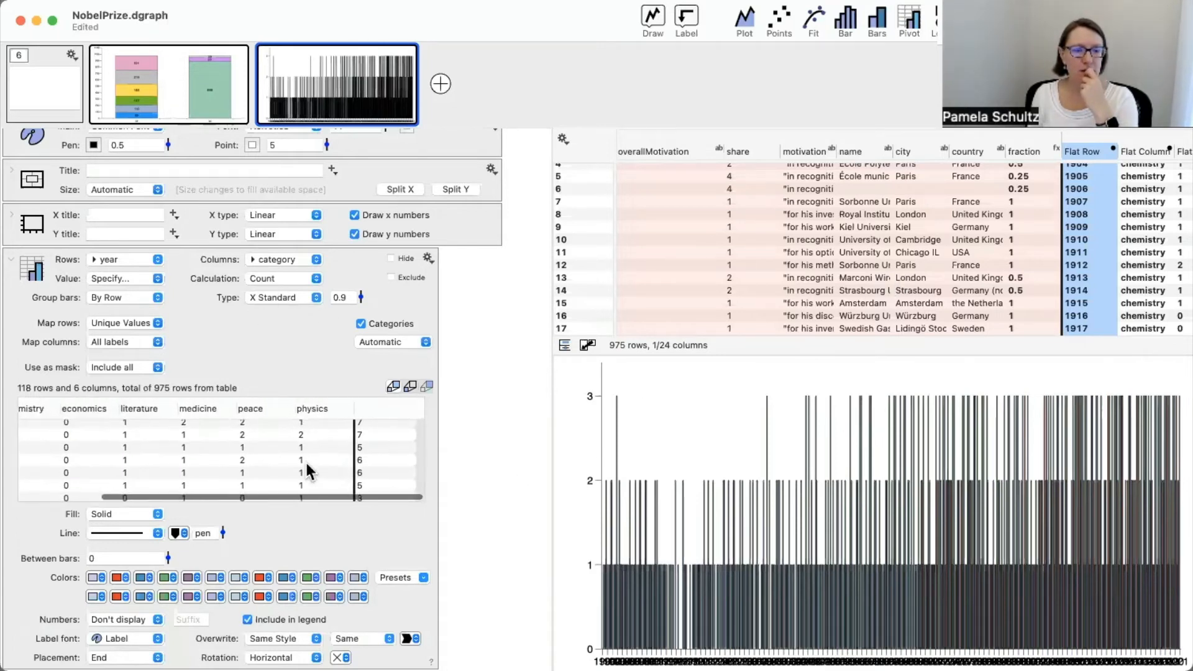
pyautogui.scroll(3, 307, 463)
pyautogui.hscroll(-1, 307, 464)
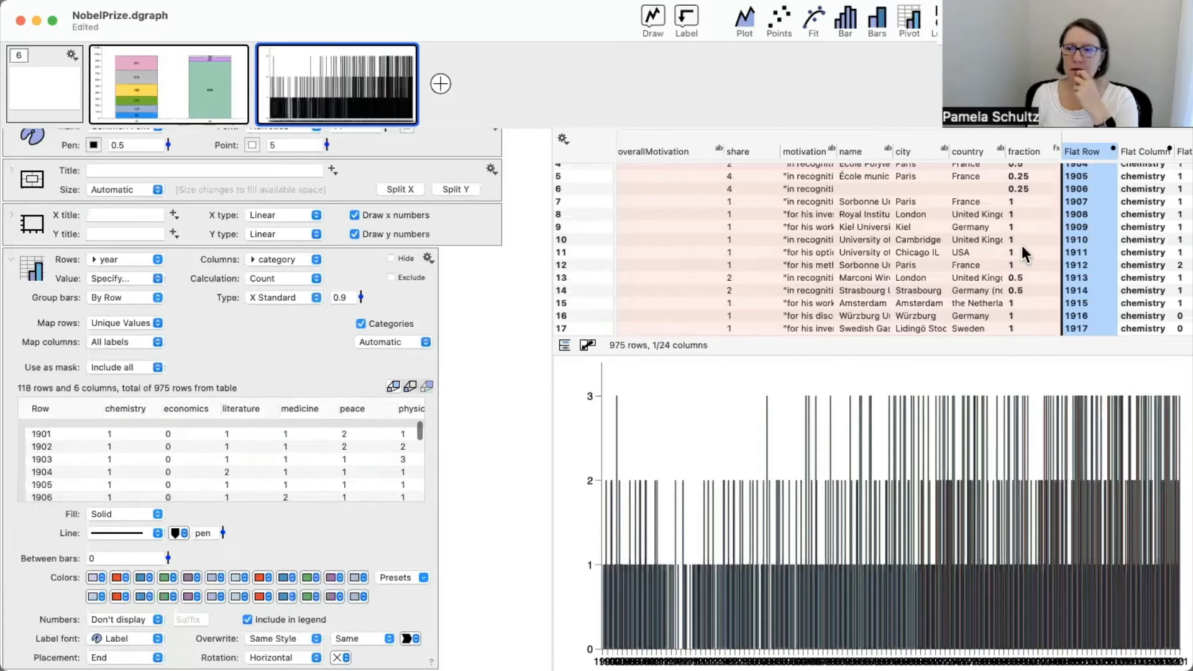
pyautogui.scroll(2, 1024, 255)
pyautogui.hscroll(1, 1024, 254)
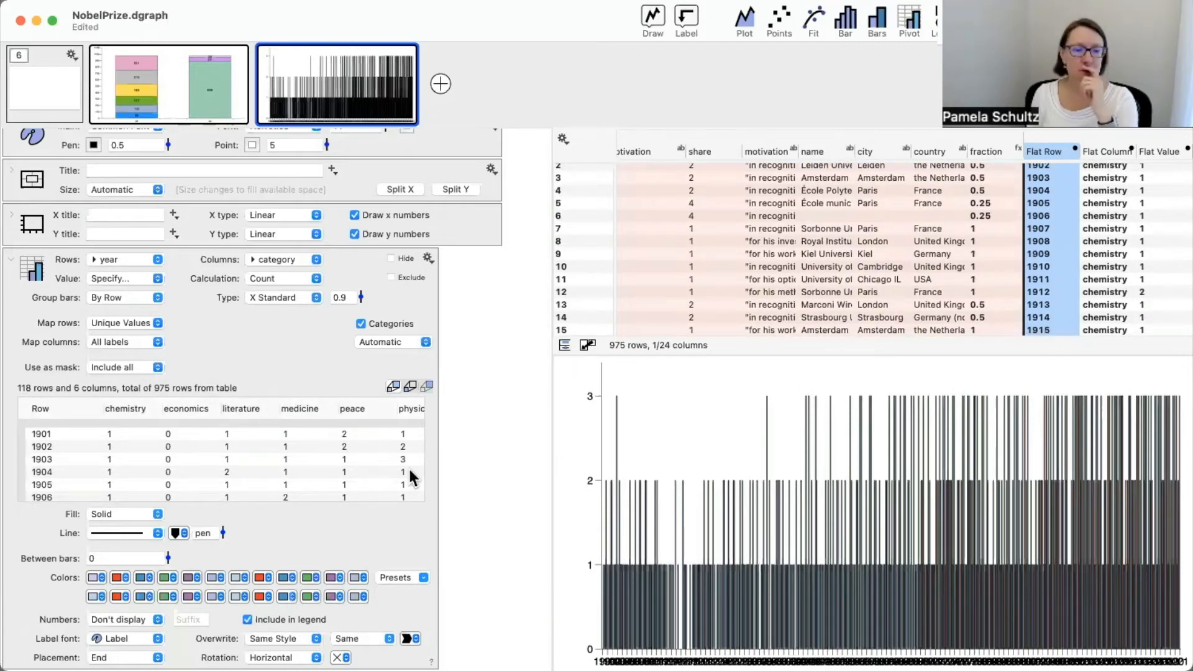
pyautogui.scroll(-3, 411, 474)
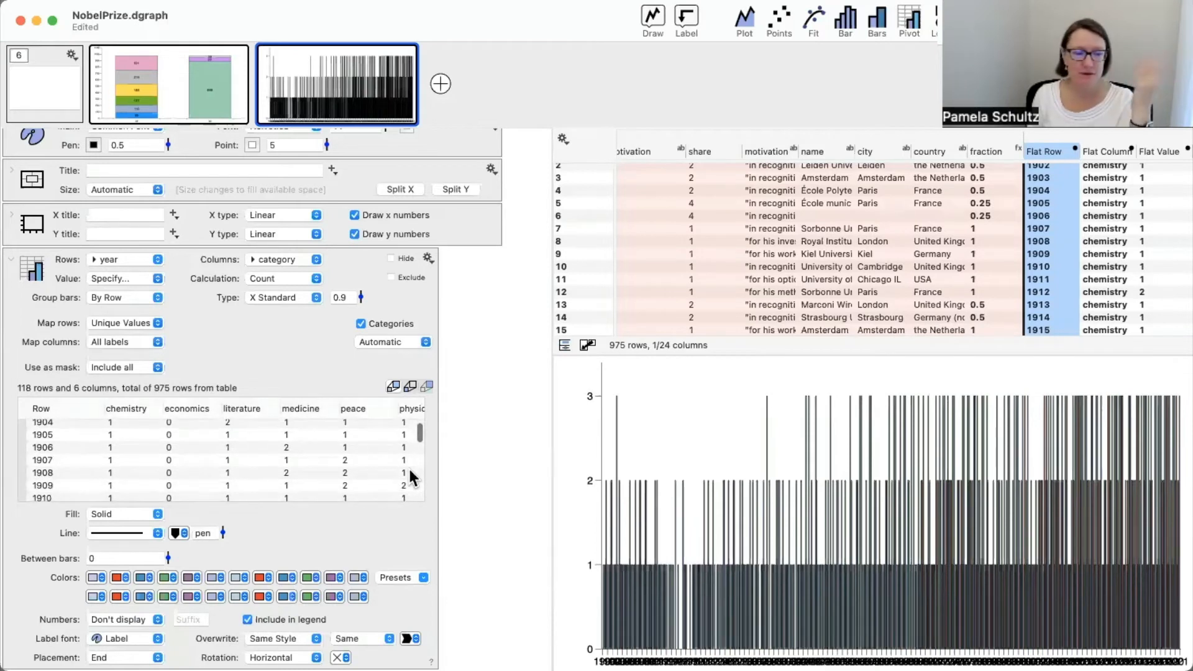
pyautogui.scroll(1, 409, 470)
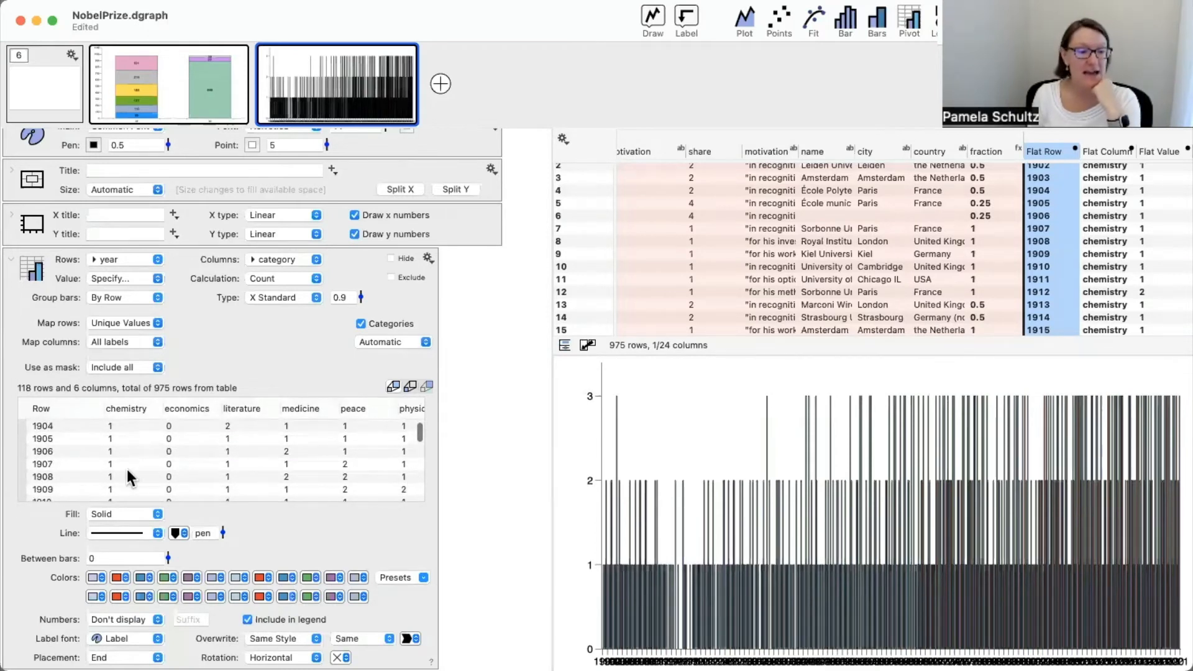
pyautogui.scroll(-2, 149, 464)
pyautogui.hscroll(2, 149, 464)
pyautogui.scroll(3, 124, 457)
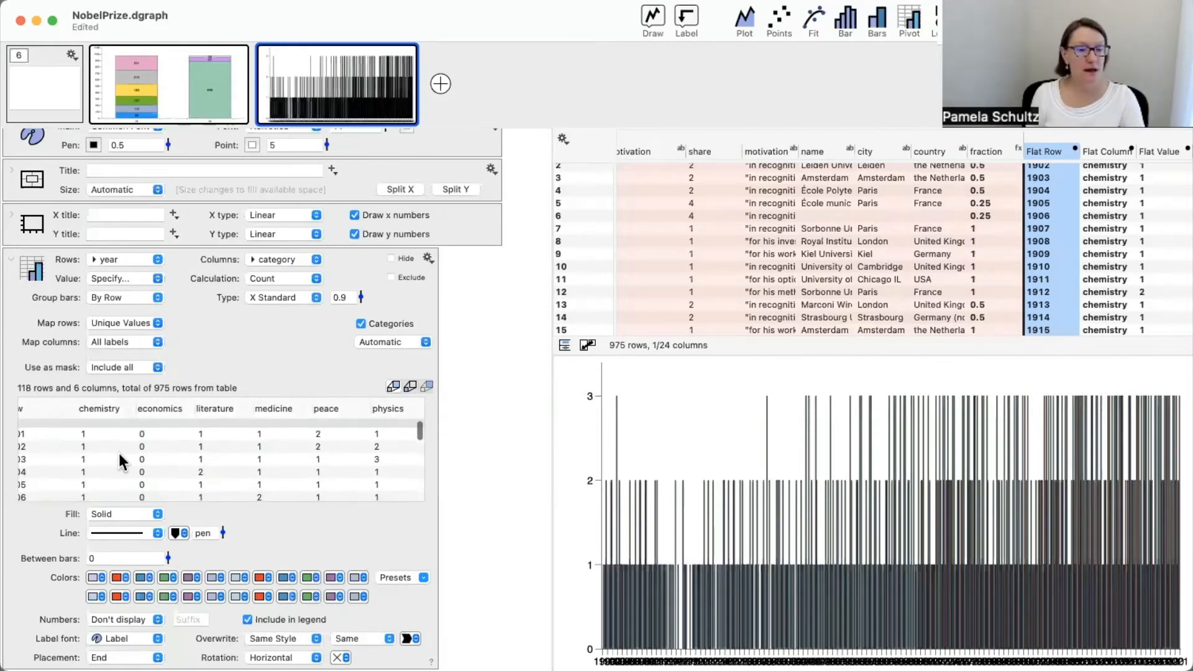
pyautogui.hscroll(-2, 121, 452)
pyautogui.click(52, 407)
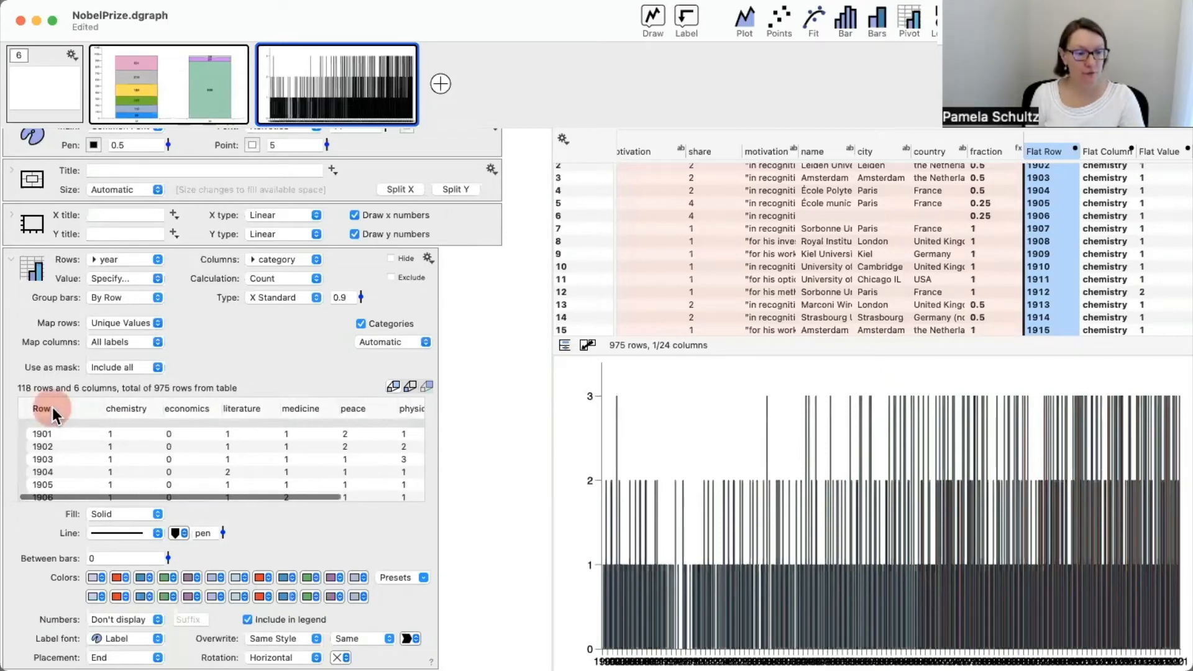
pyautogui.hscroll(5, 314, 459)
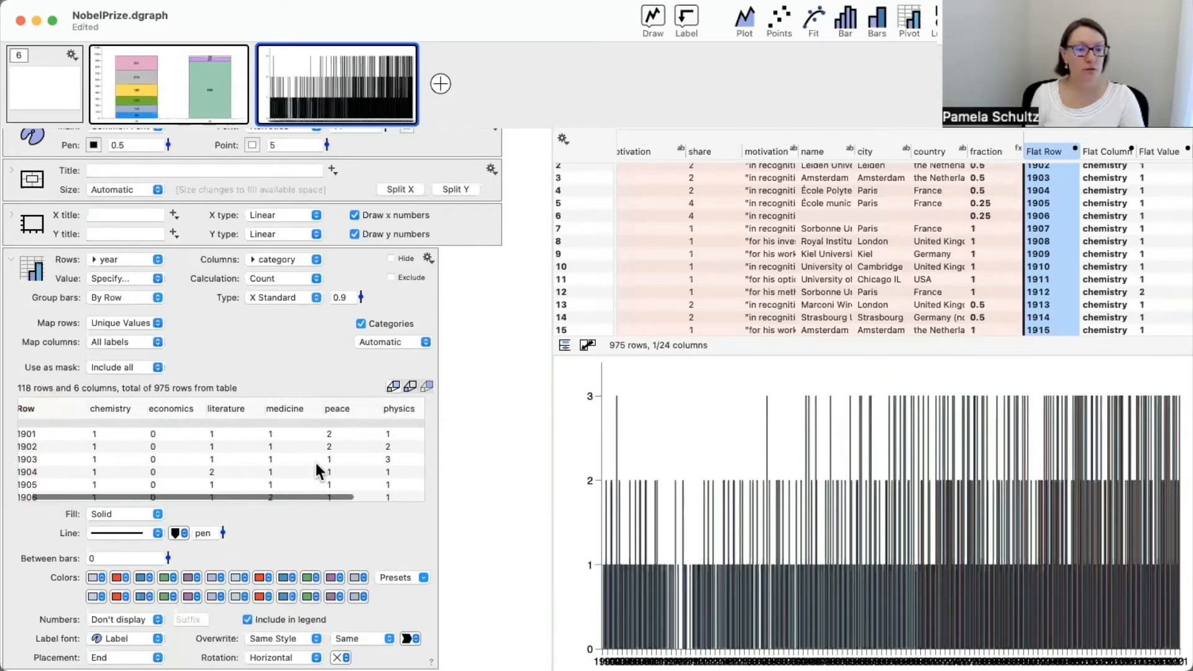
pyautogui.hscroll(-5, 314, 459)
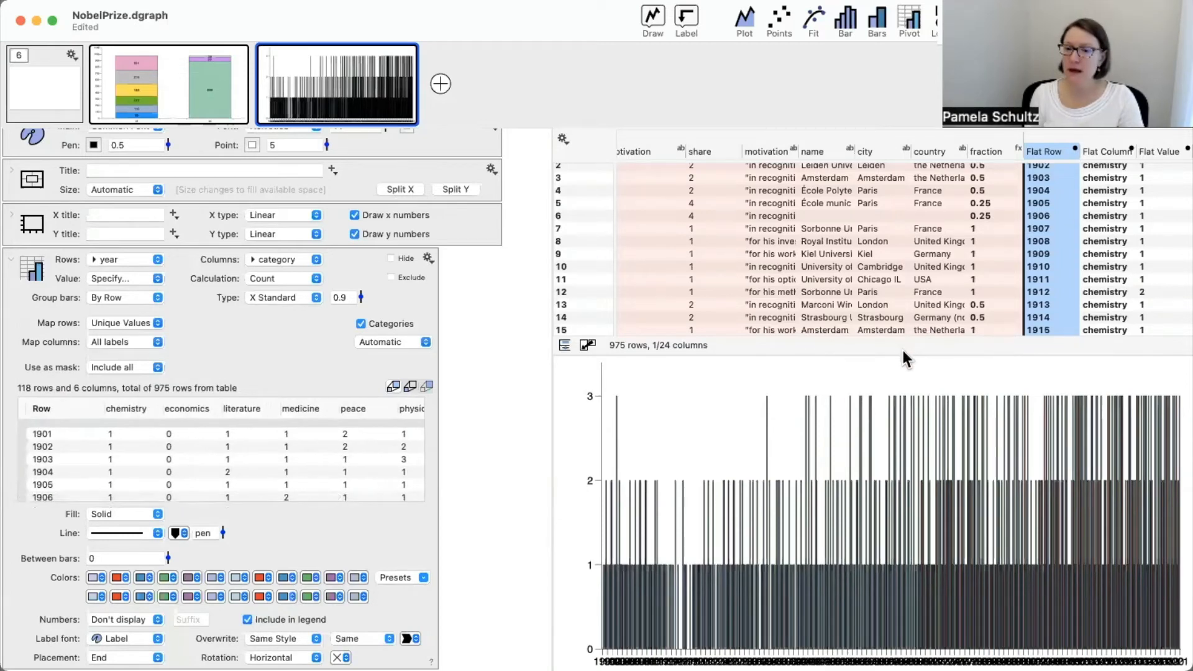
# Enlarge the data table, taking height from the graph and some width from the drawing settings
pyautogui.moveTo(897, 354); pyautogui.dragTo(894, 435)
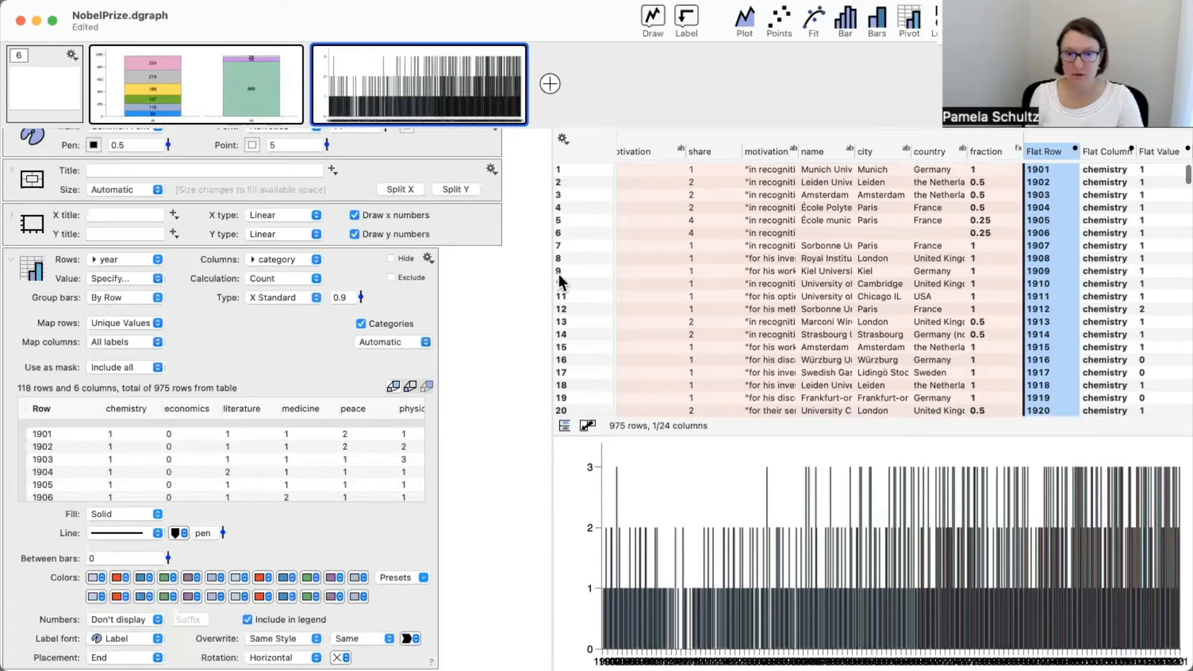
pyautogui.moveTo(551, 272); pyautogui.dragTo(396, 278)
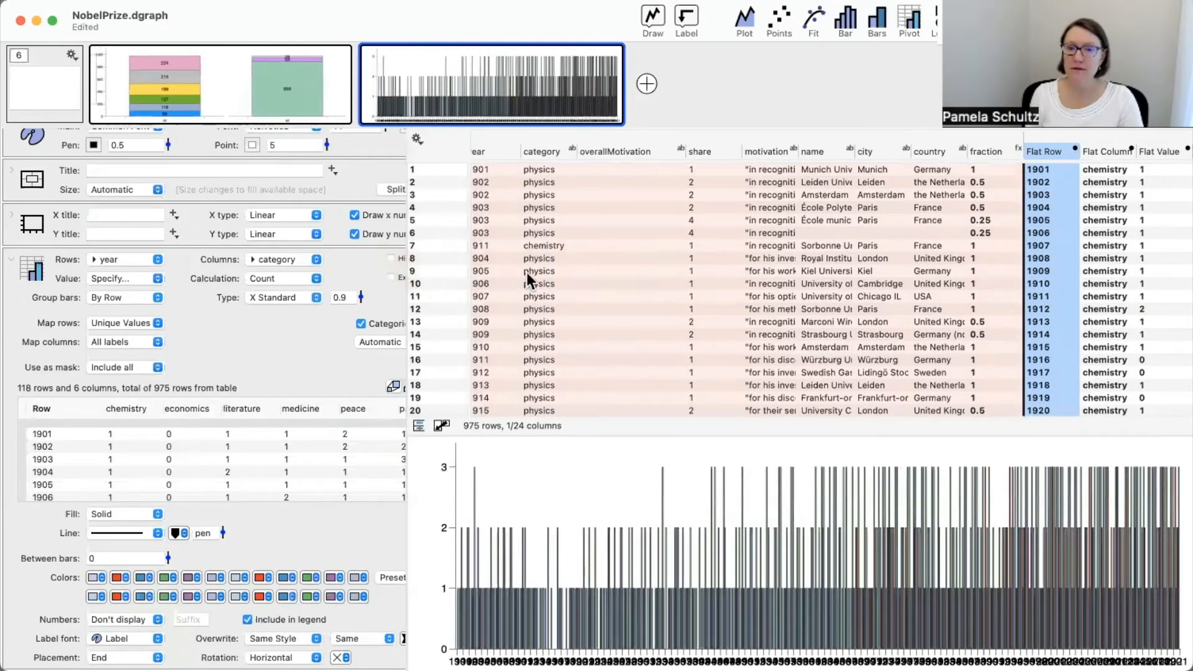
pyautogui.moveTo(408, 229); pyautogui.dragTo(504, 224)
# Exclude the Laureate group from the data table so it lists only the flattened columns, and hide the variable definitions
pyautogui.moveTo(2, 153); pyautogui.dragTo(412, 150)
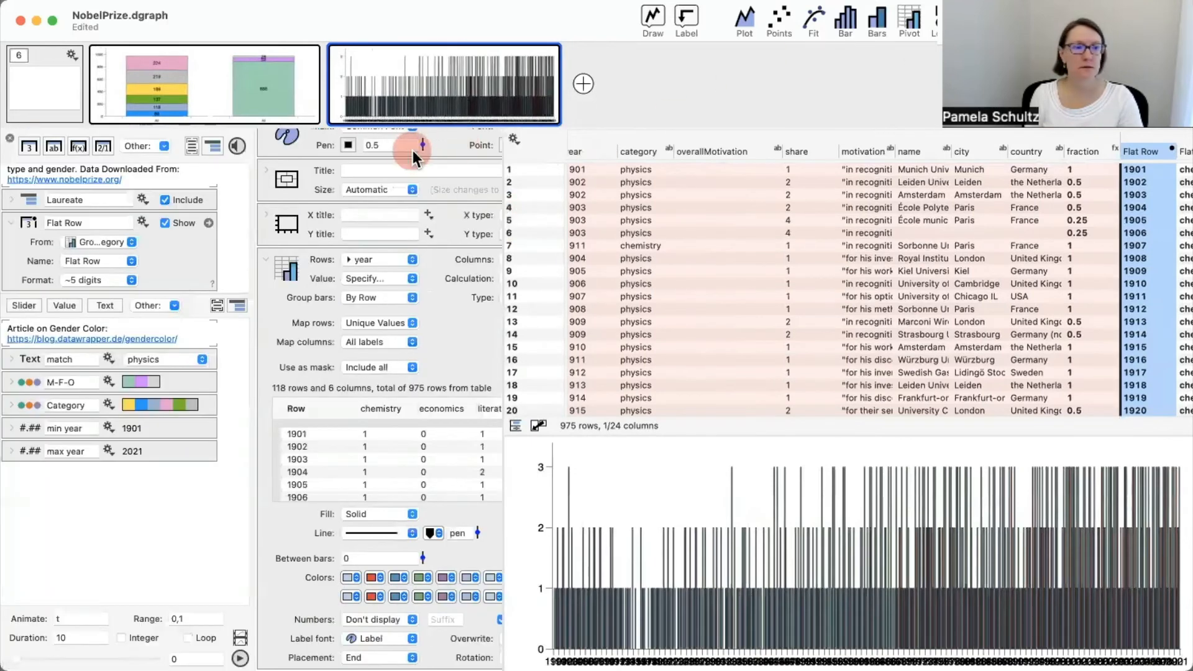
pyautogui.click(189, 198)
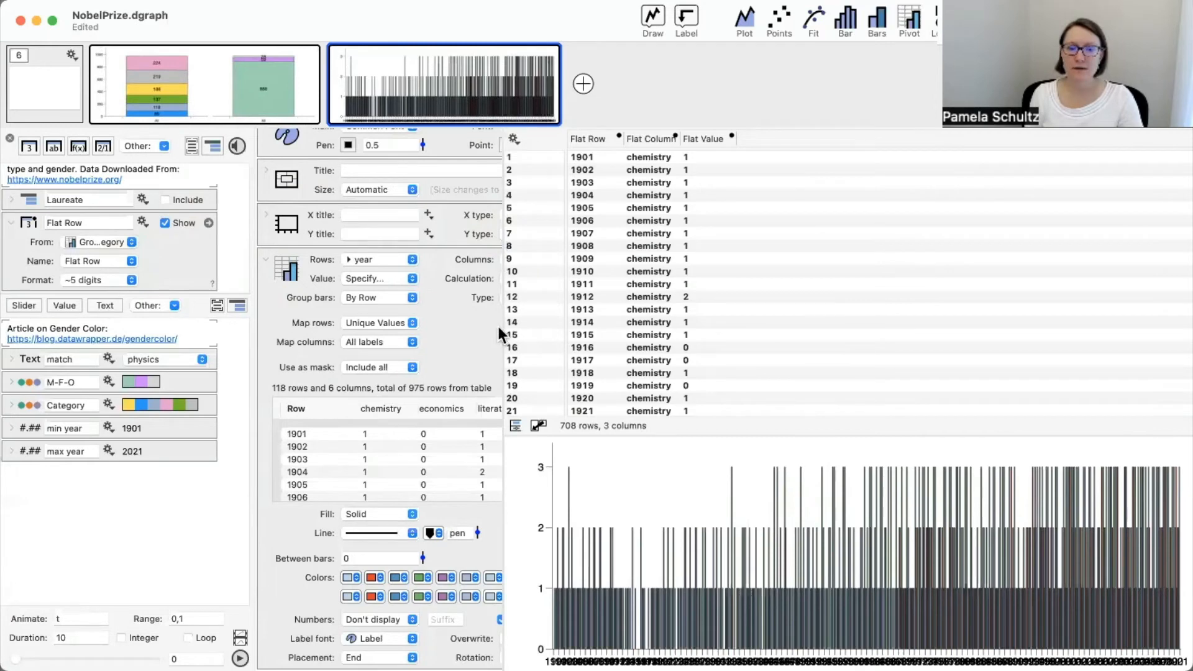
pyautogui.click(10, 139)
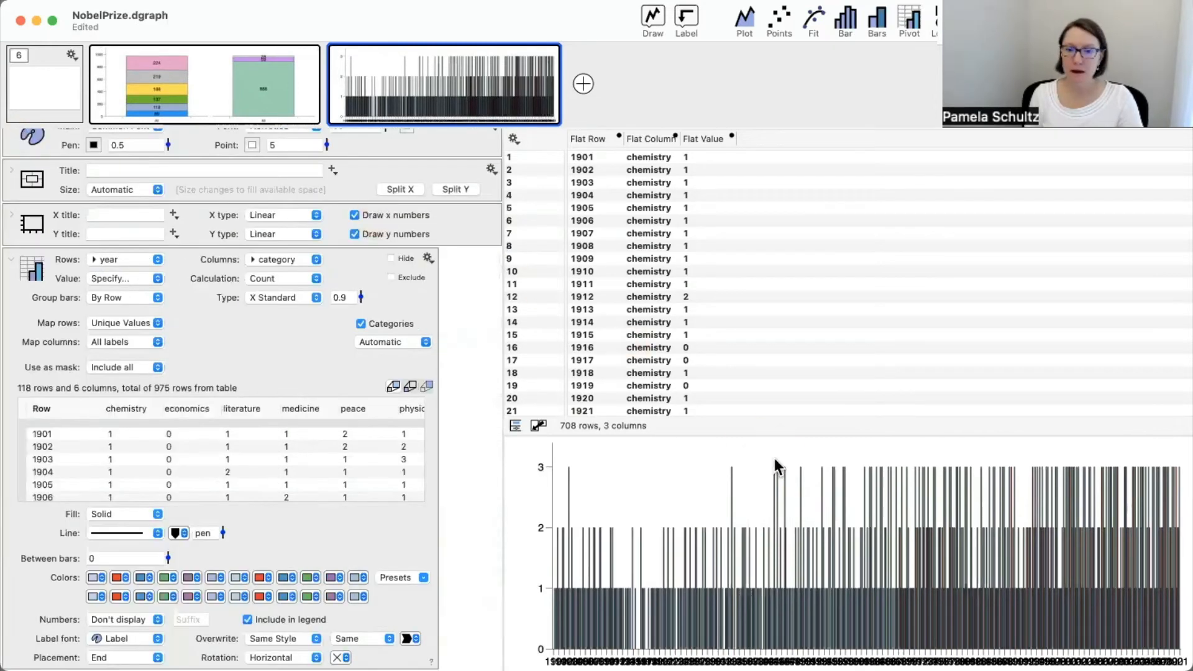
# Look through the flattened rows and inspect the Flat Row column's distribution in a QuickGraph
pyautogui.scroll(-5, 734, 307)
pyautogui.scroll(-6, 734, 305)
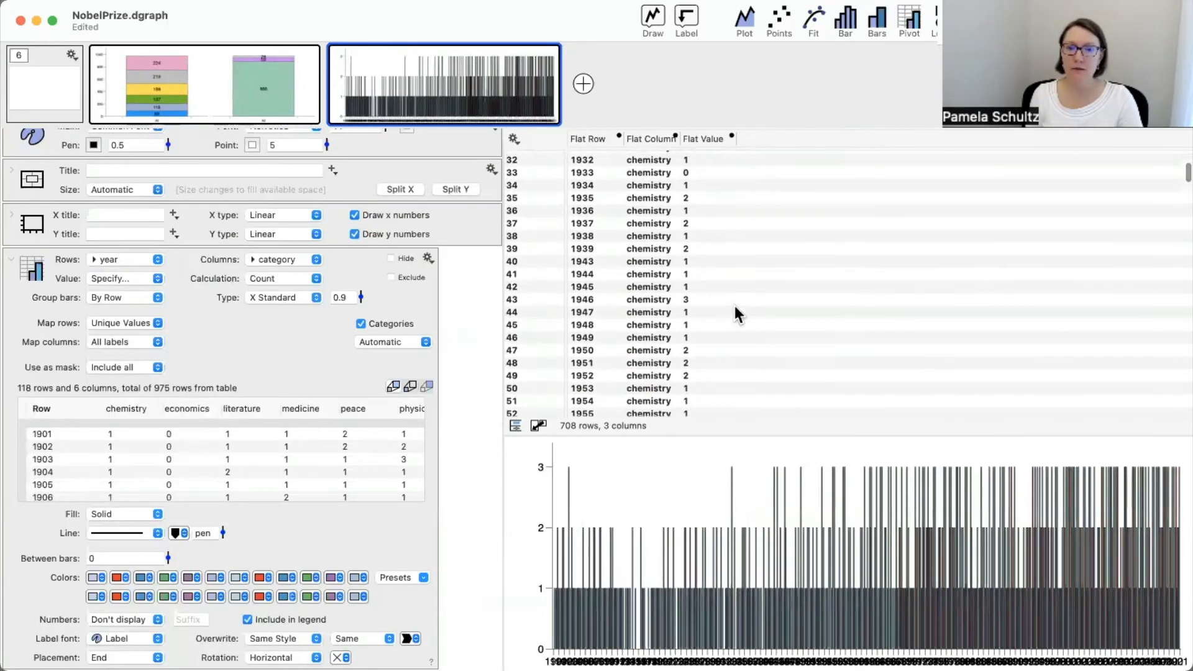
pyautogui.scroll(12, 734, 306)
pyautogui.click(602, 138)
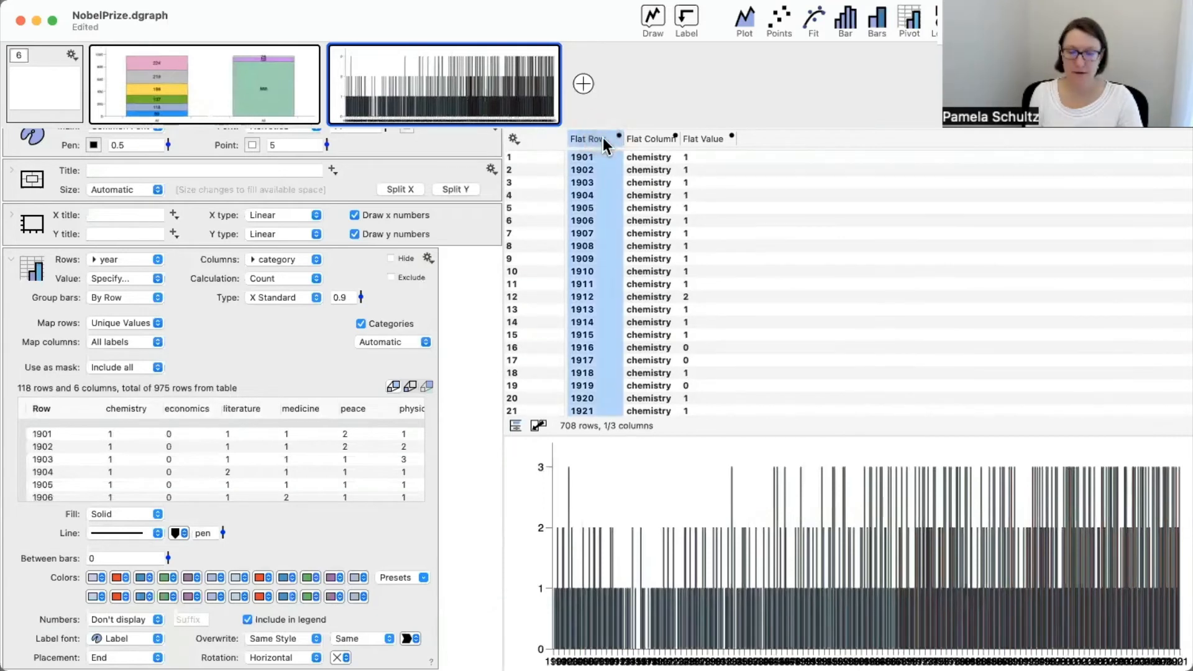
pyautogui.press('space')
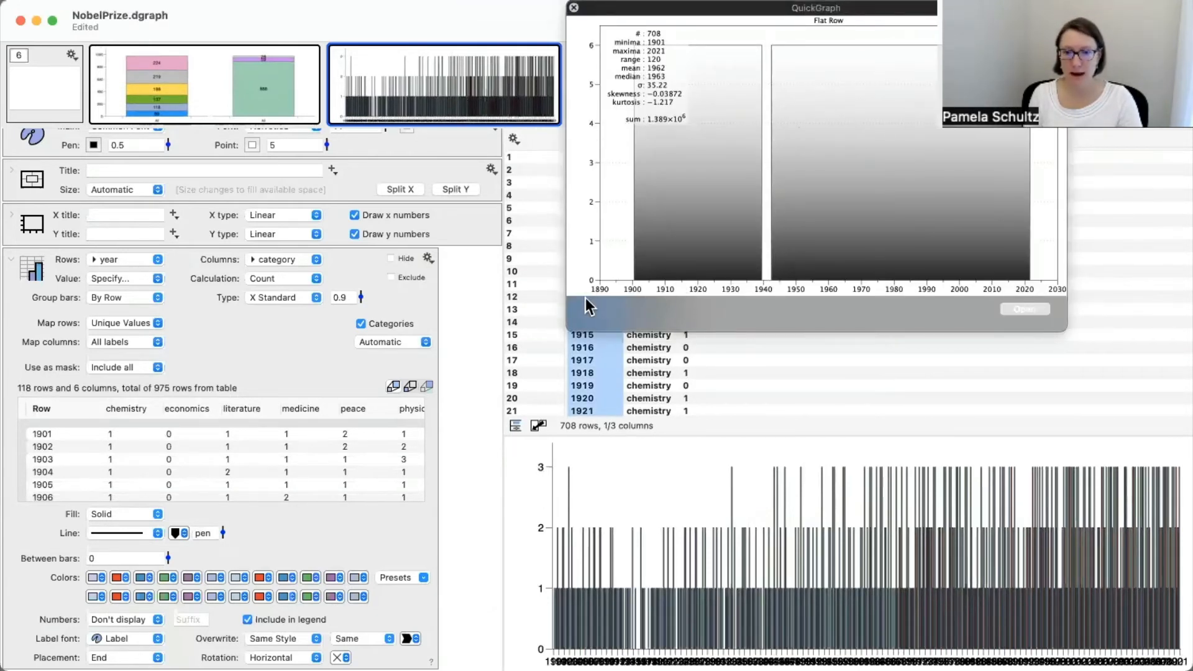
pyautogui.moveTo(586, 297); pyautogui.dragTo(599, 368)
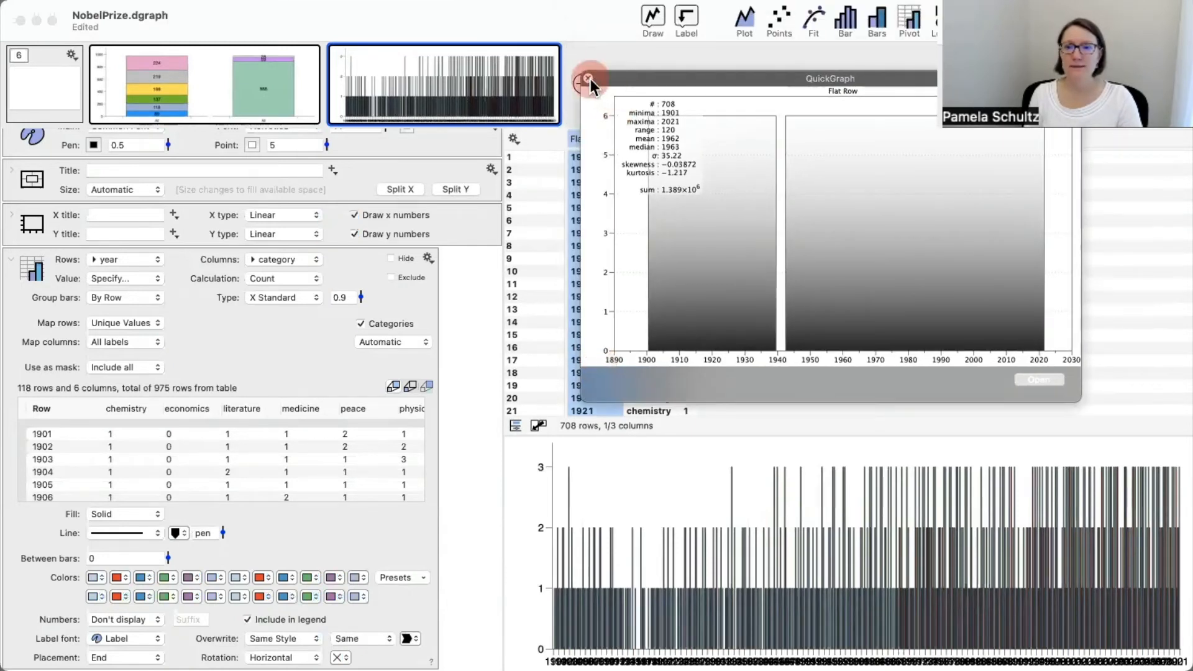
pyautogui.click(588, 78)
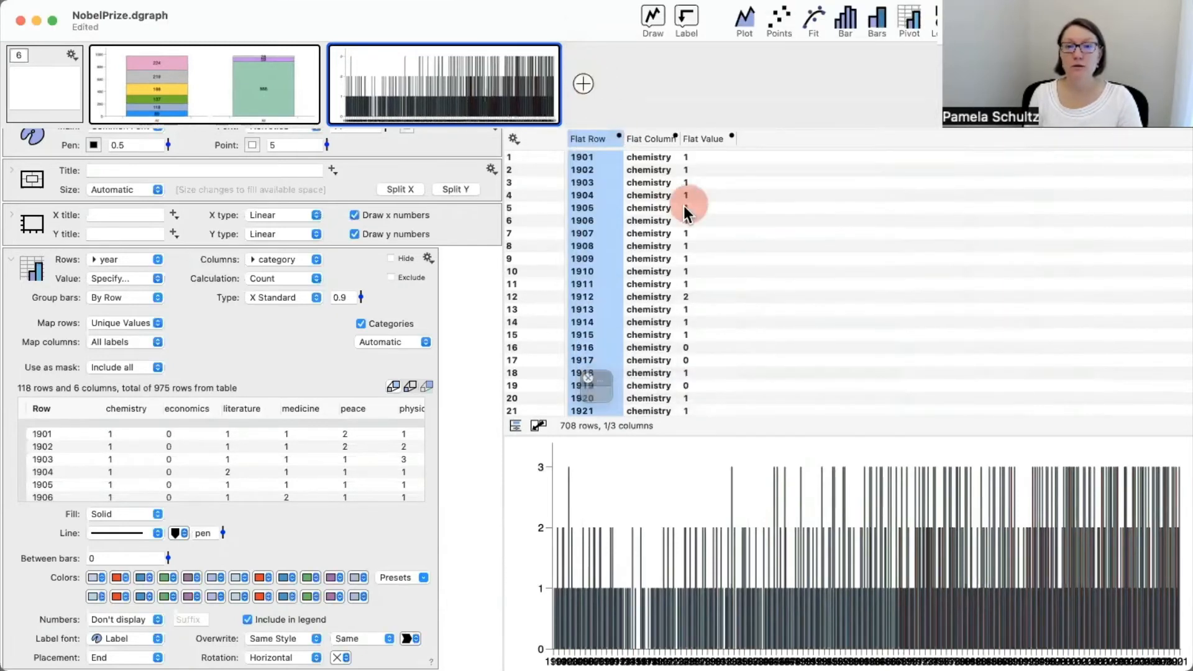
# Examine the Flat Column and Flat Value entries in the data table and match them to the years in Flat Row
pyautogui.click(659, 138)
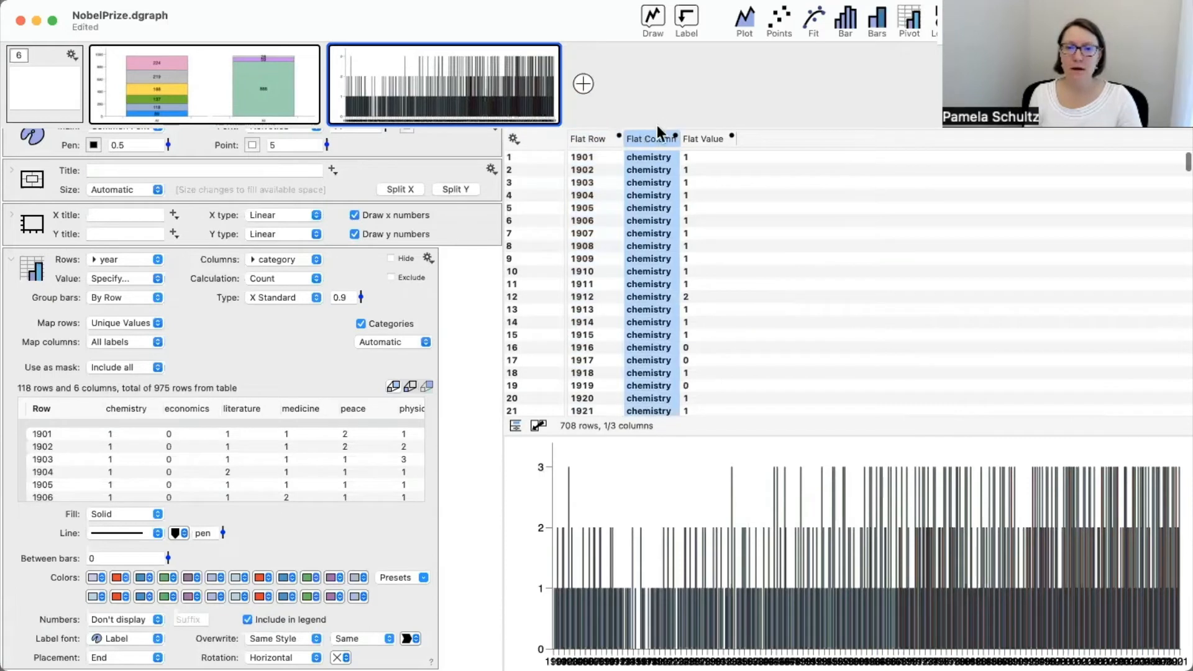
pyautogui.scroll(-4, 763, 271)
pyautogui.scroll(5, 763, 271)
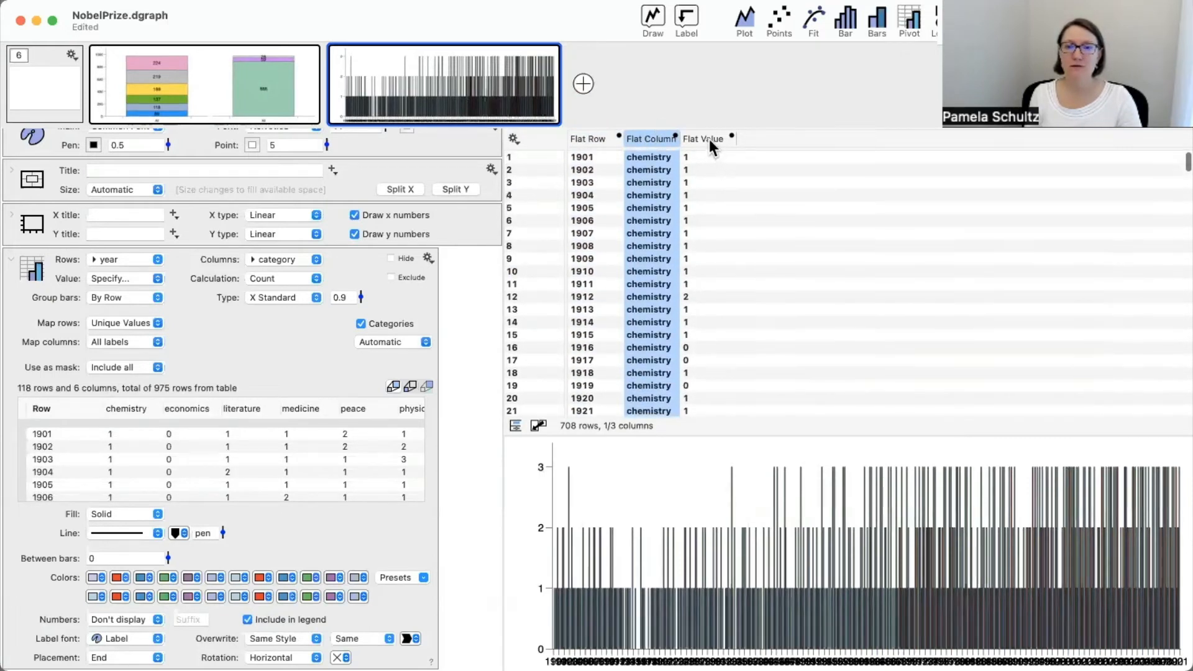
pyautogui.click(709, 139)
pyautogui.scroll(-5, 786, 292)
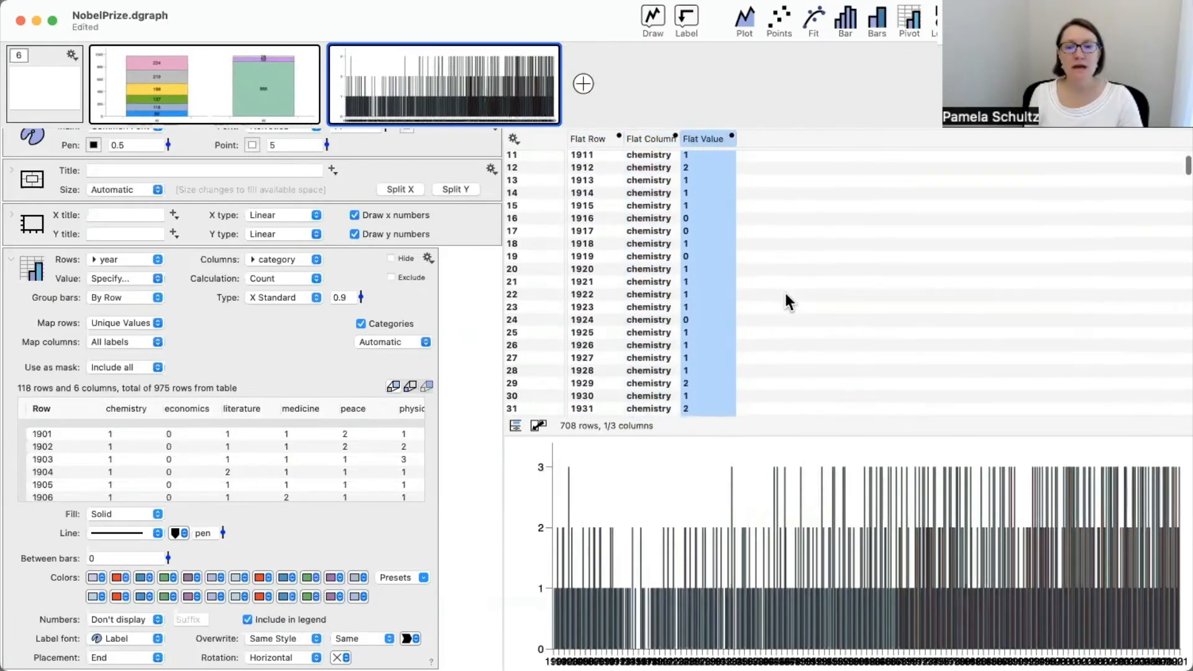
pyautogui.click(673, 250)
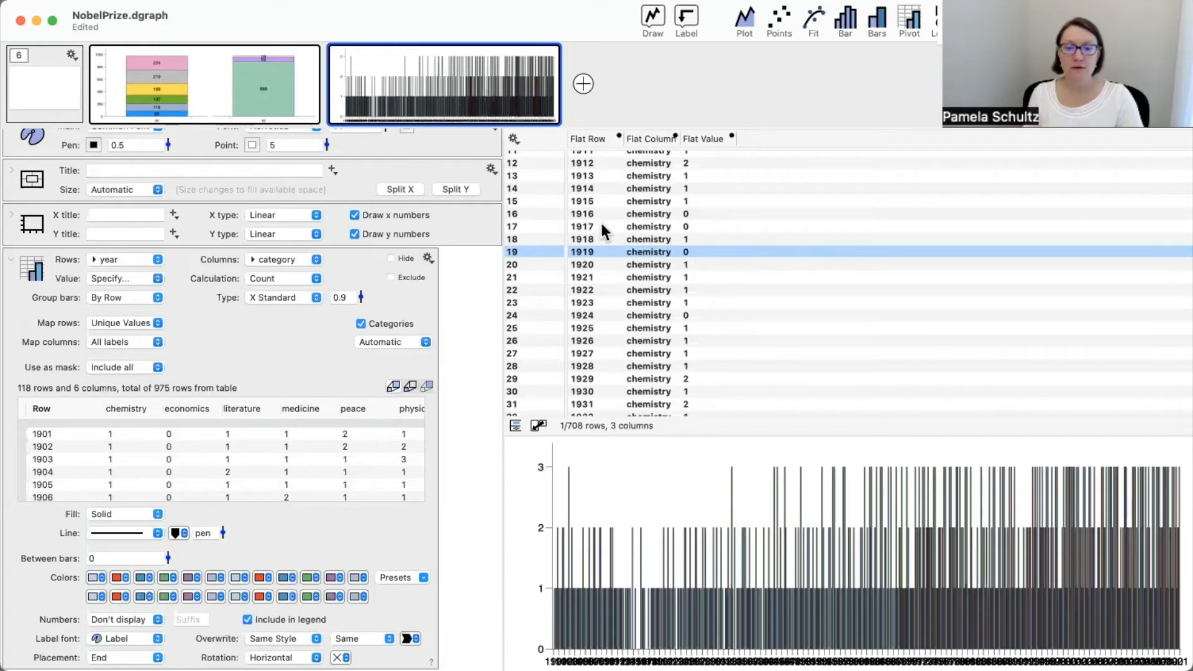
pyautogui.scroll(3, 599, 219)
pyautogui.click(590, 138)
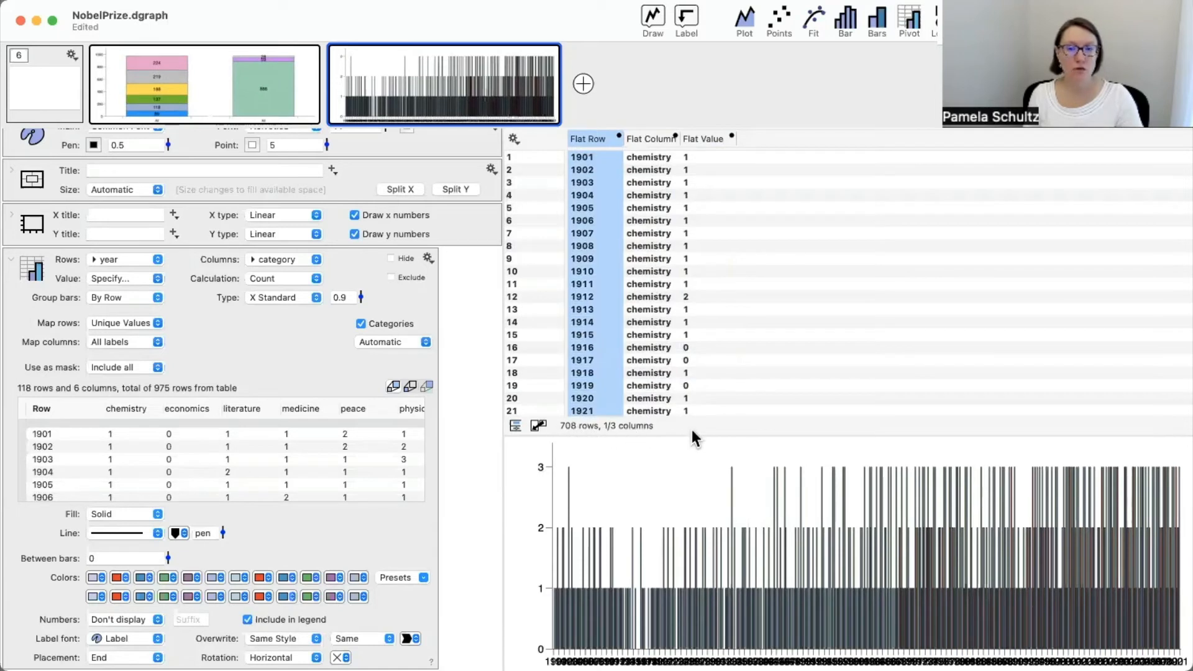
pyautogui.click(638, 161)
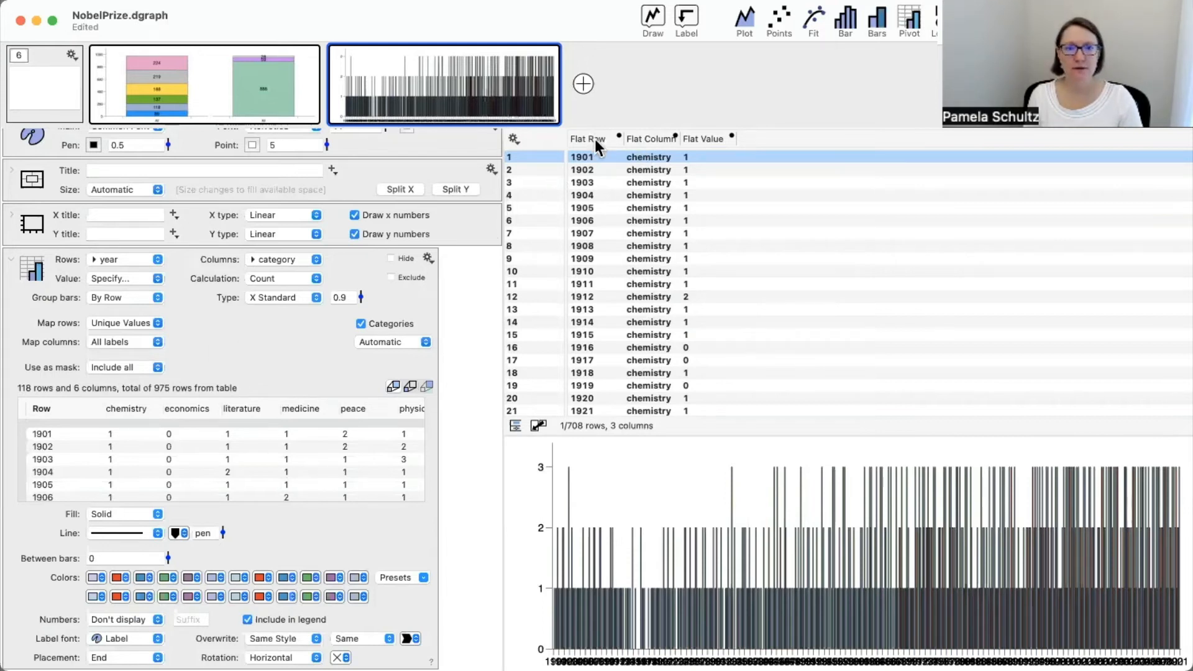
# Collapse the pivot's settings and hide its bars in the graph
pyautogui.click(13, 259)
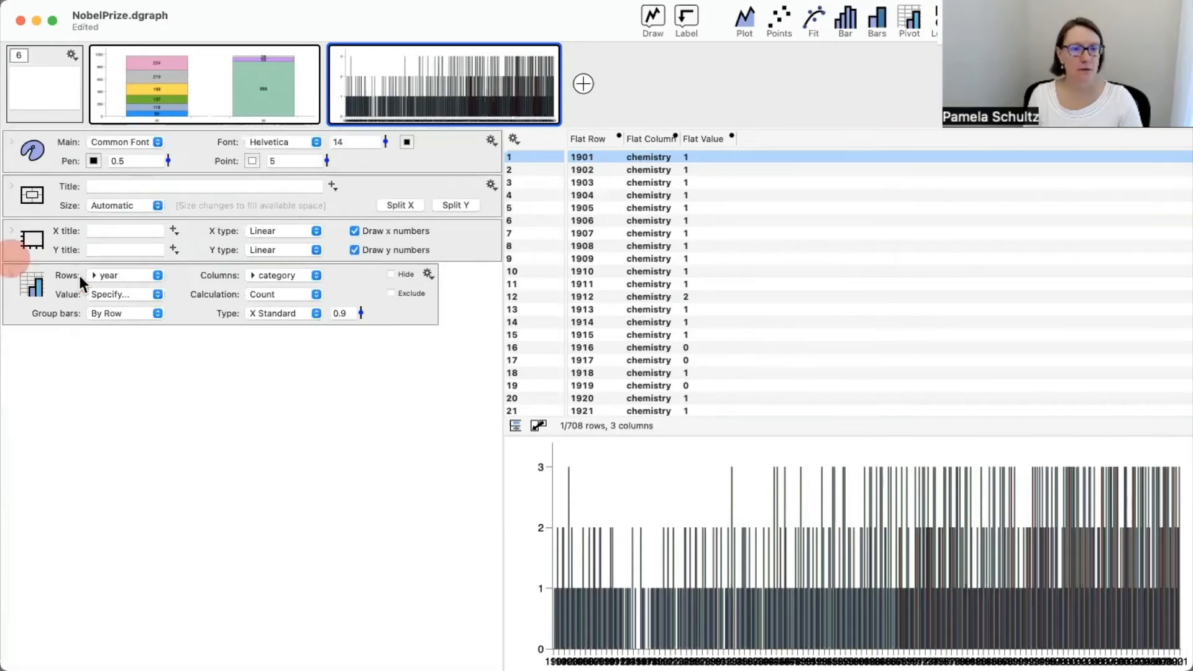
pyautogui.moveTo(997, 510)
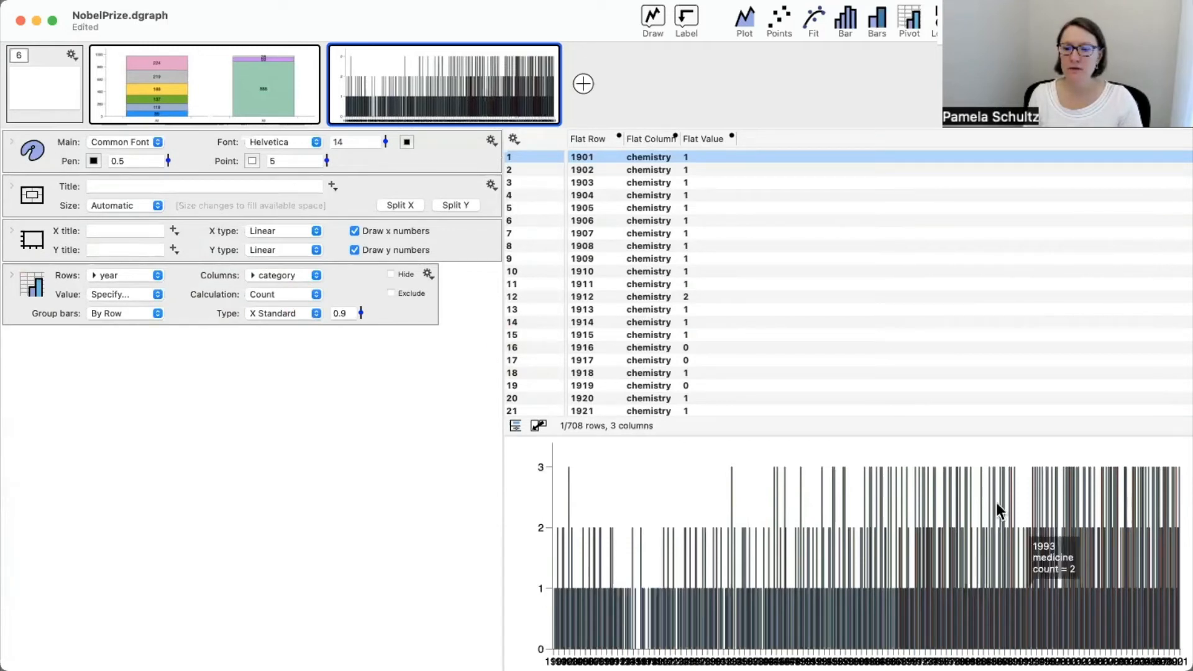
pyautogui.click(398, 274)
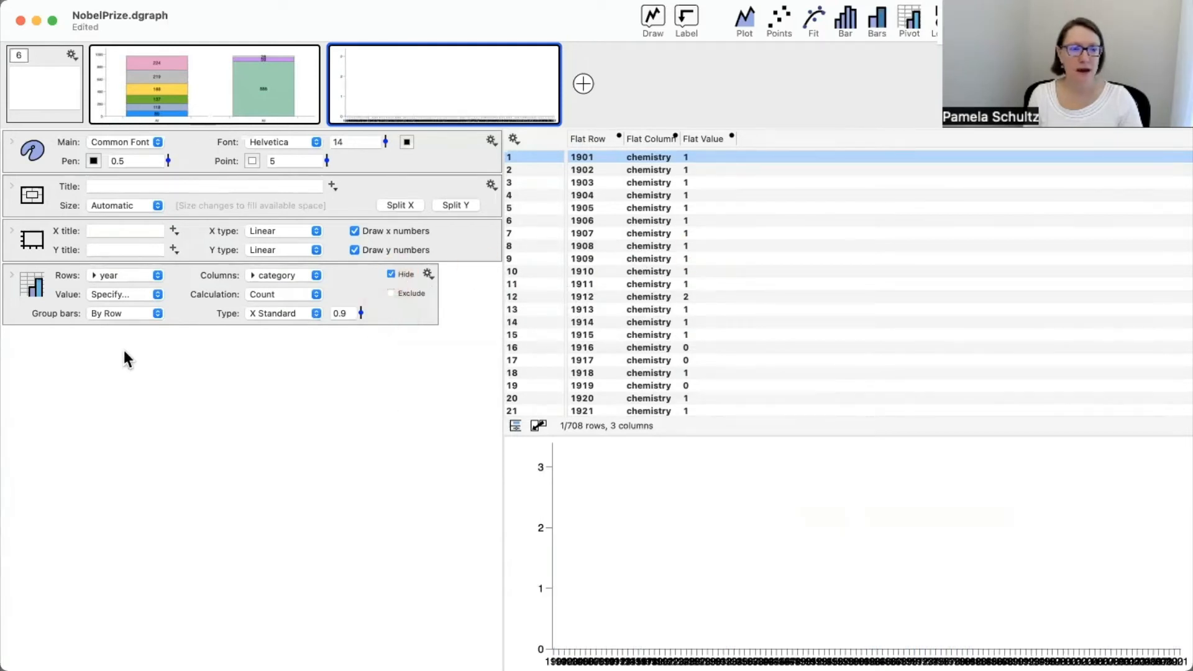
# Try the pivot's Automatic row mapping to see how the flattened columns respond, and restore Unique Values
pyautogui.click(11, 277)
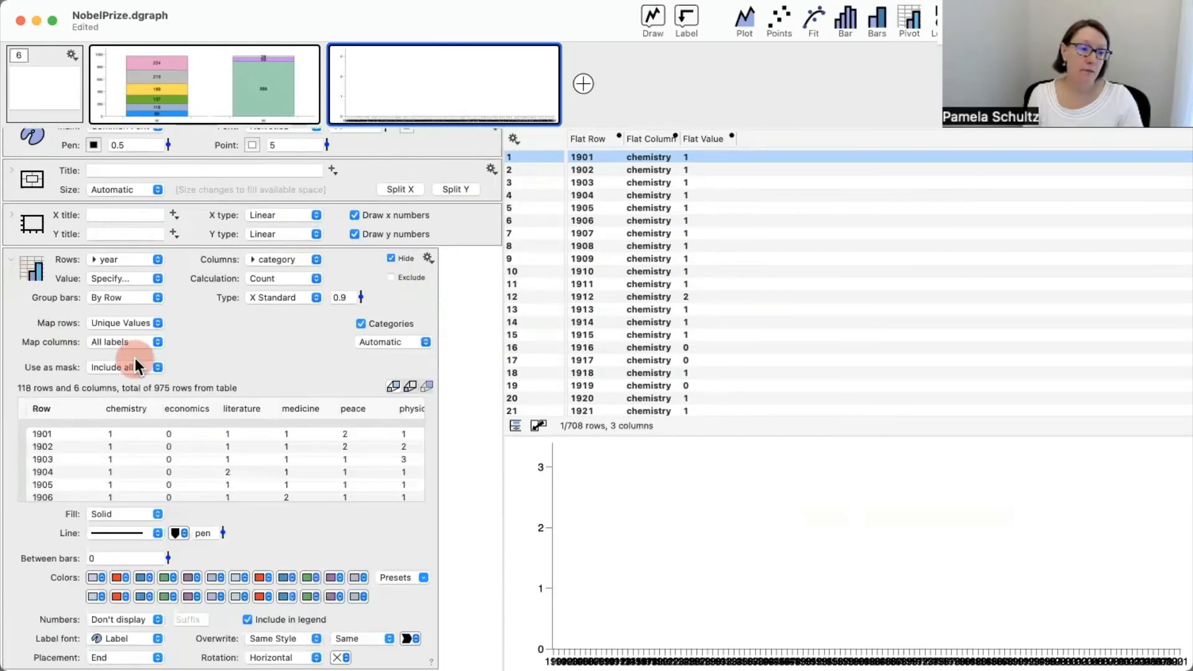
pyautogui.click(126, 323)
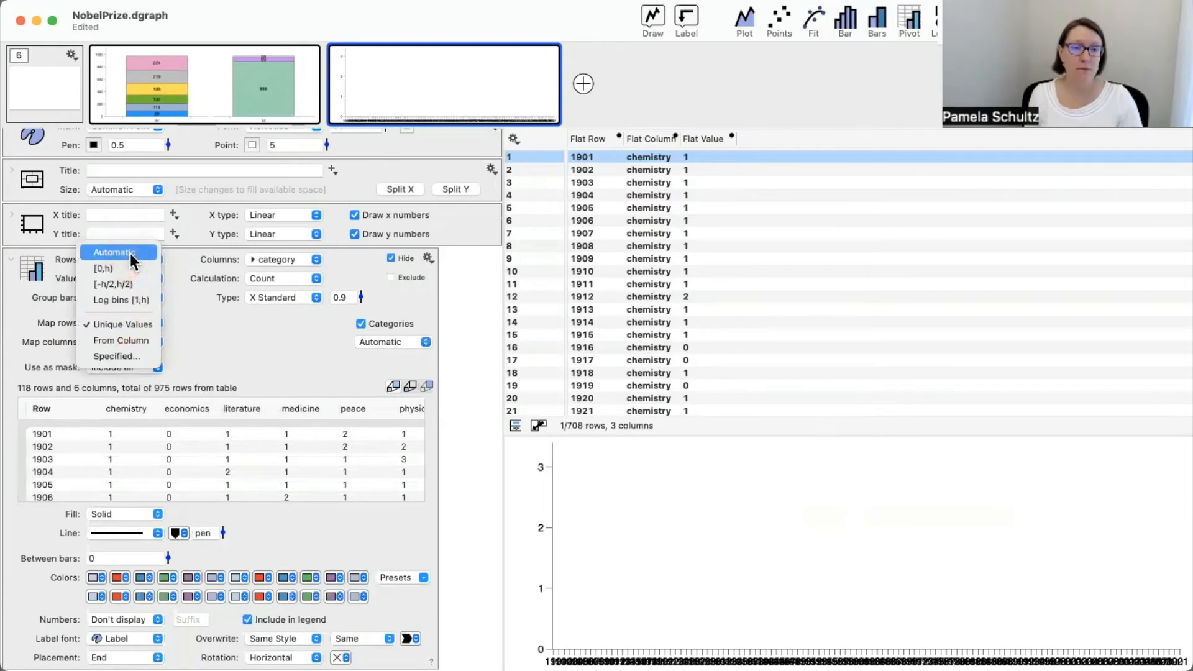
pyautogui.click(129, 253)
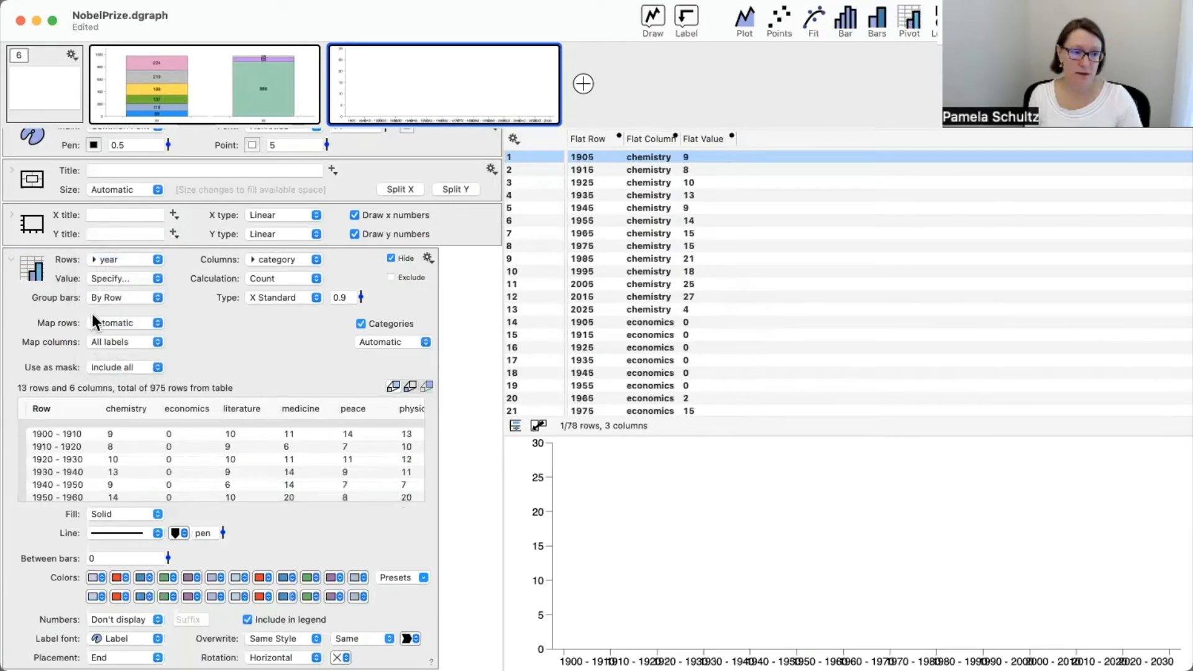
pyautogui.click(113, 322)
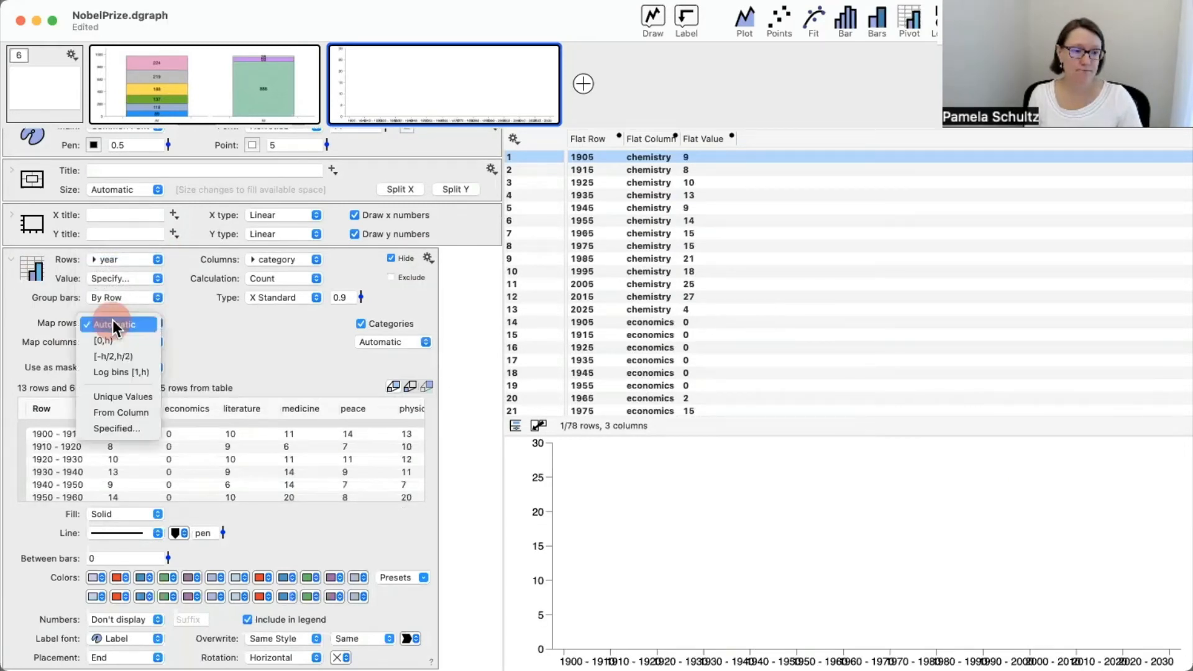
pyautogui.click(113, 396)
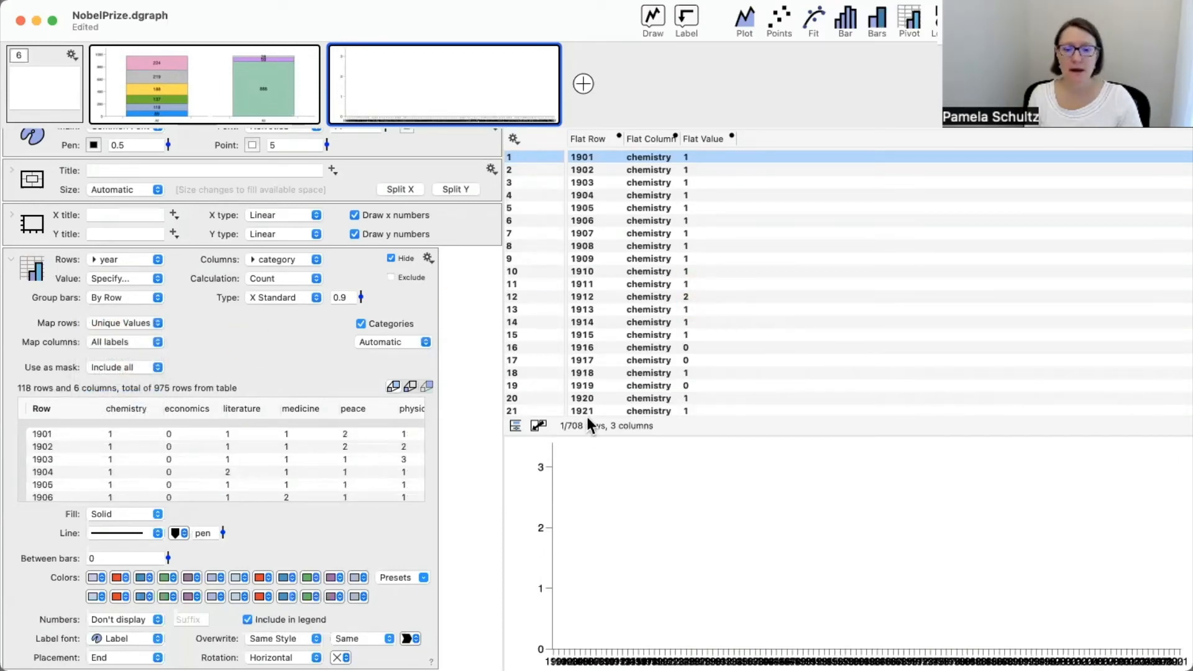
# Exclude the pivot from the graph and add a Scalar field drawing, keeping the pivot's settings collapsed
pyautogui.click(410, 277)
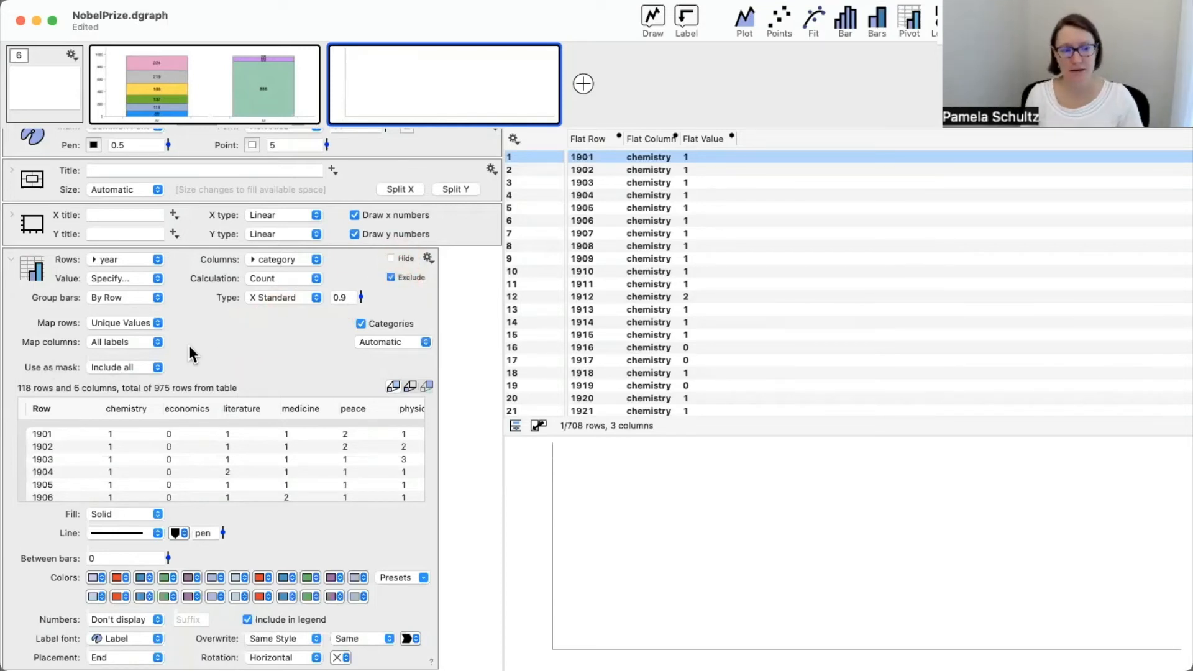
pyautogui.click(652, 25)
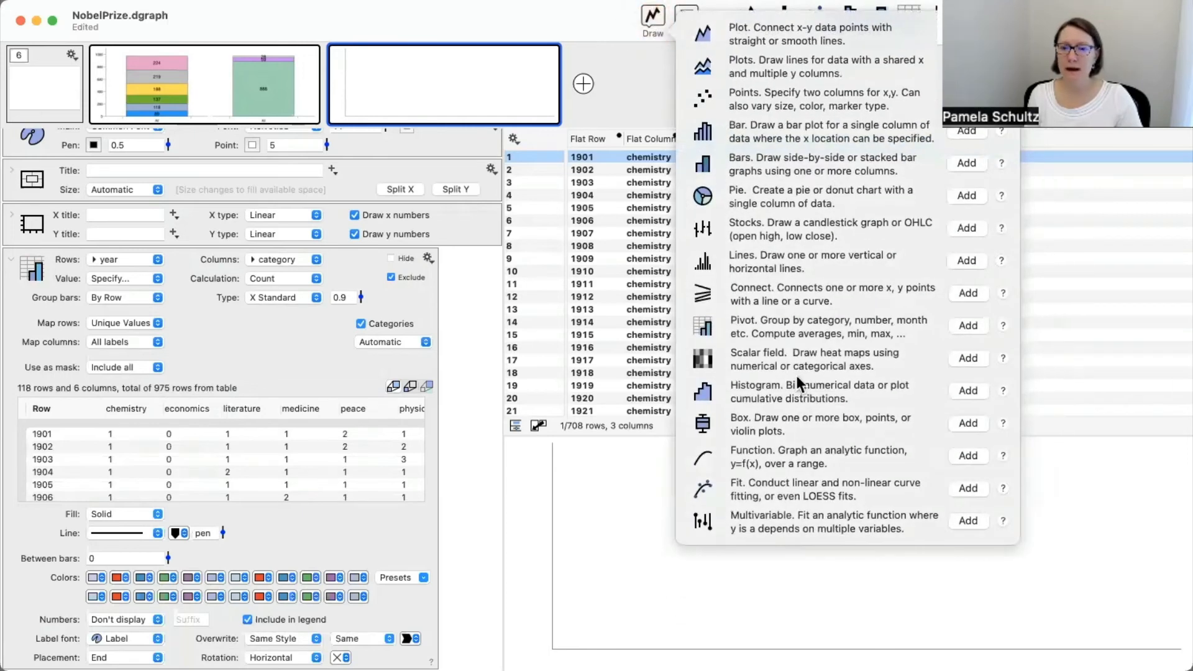
pyautogui.click(968, 359)
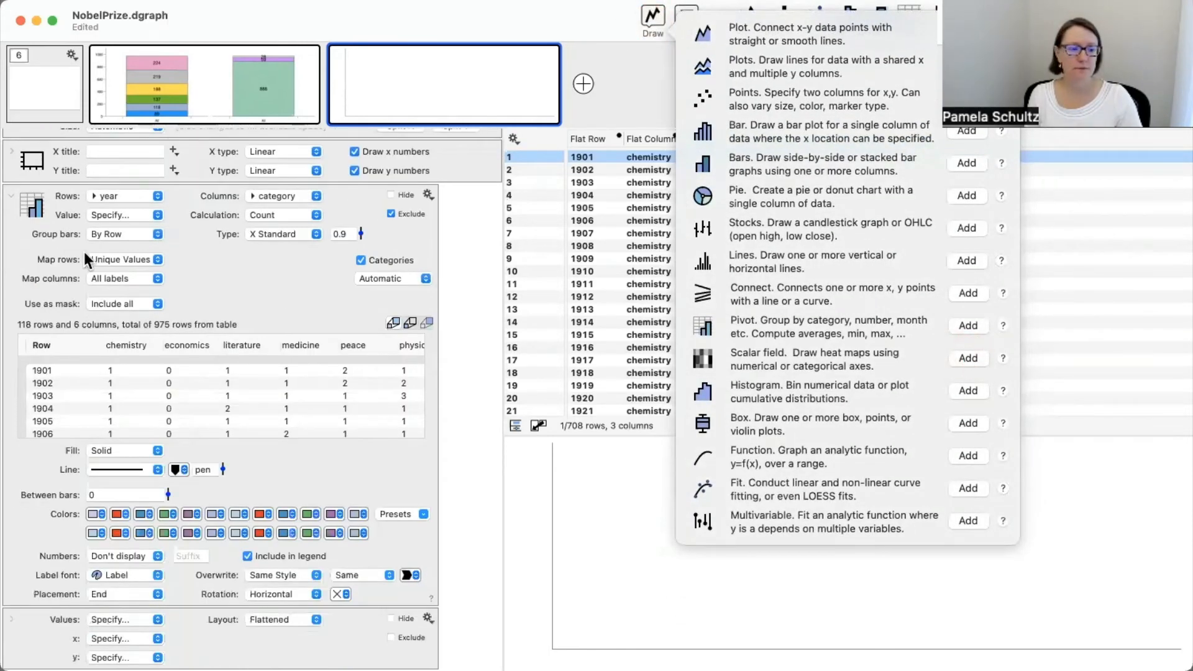
pyautogui.click(12, 195)
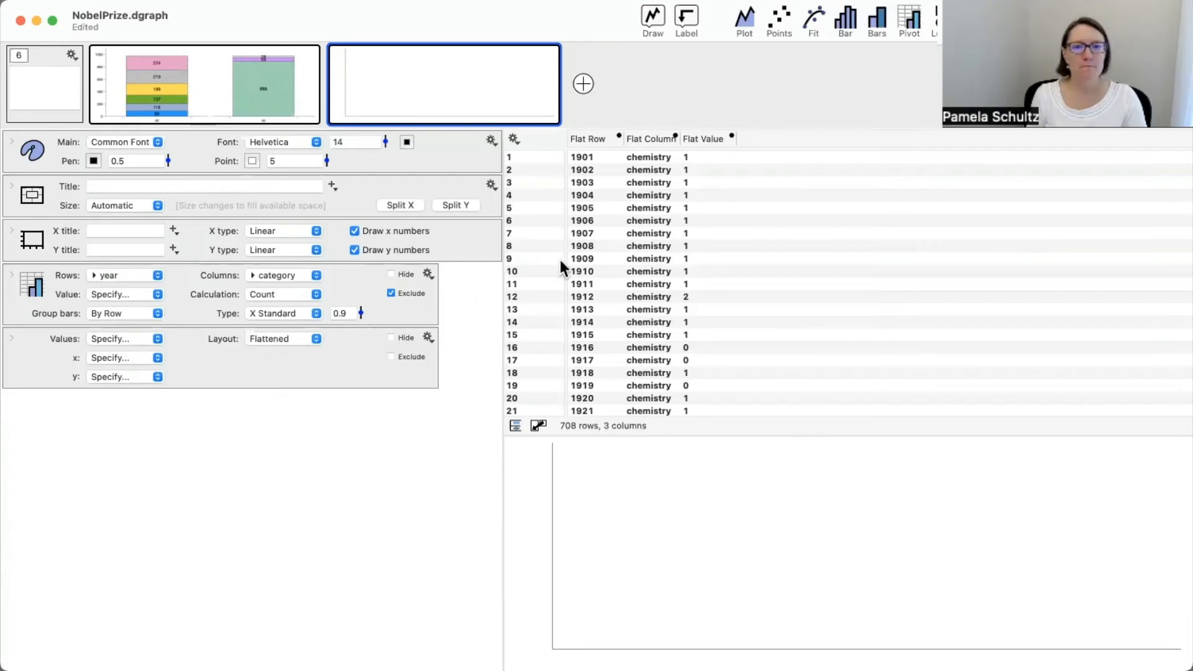
# Assign Flat Value to the scalar field's values, Flat Row to x and Flat Column to y
pyautogui.moveTo(660, 153); pyautogui.dragTo(122, 344)
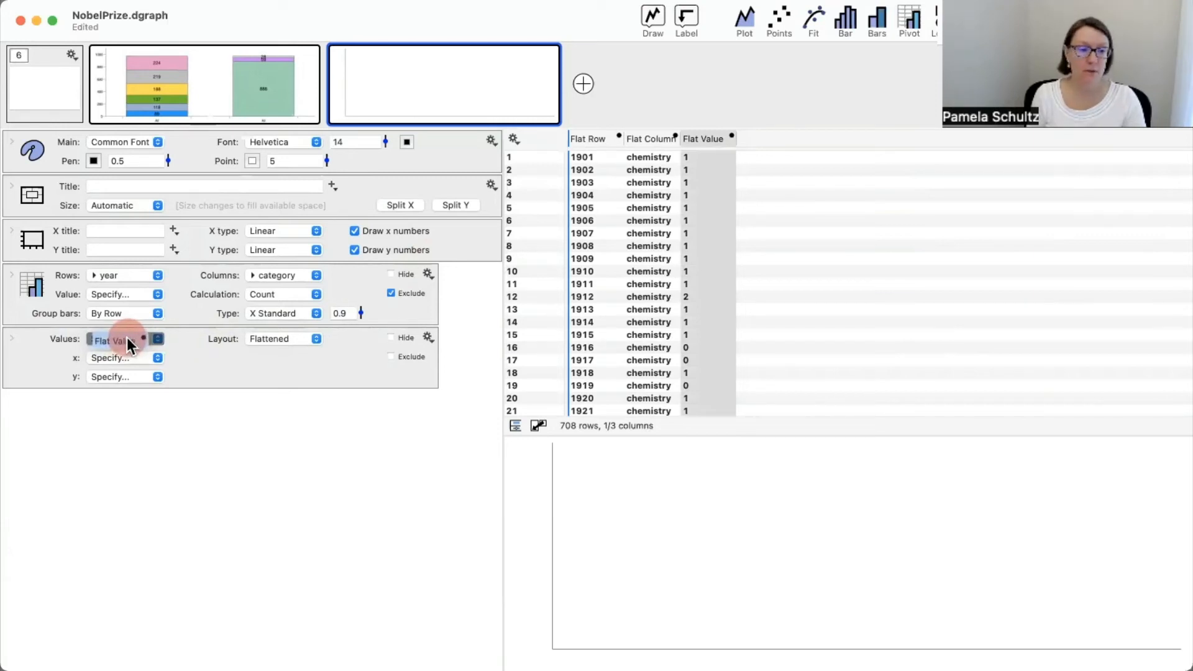
pyautogui.moveTo(127, 337); pyautogui.dragTo(127, 337)
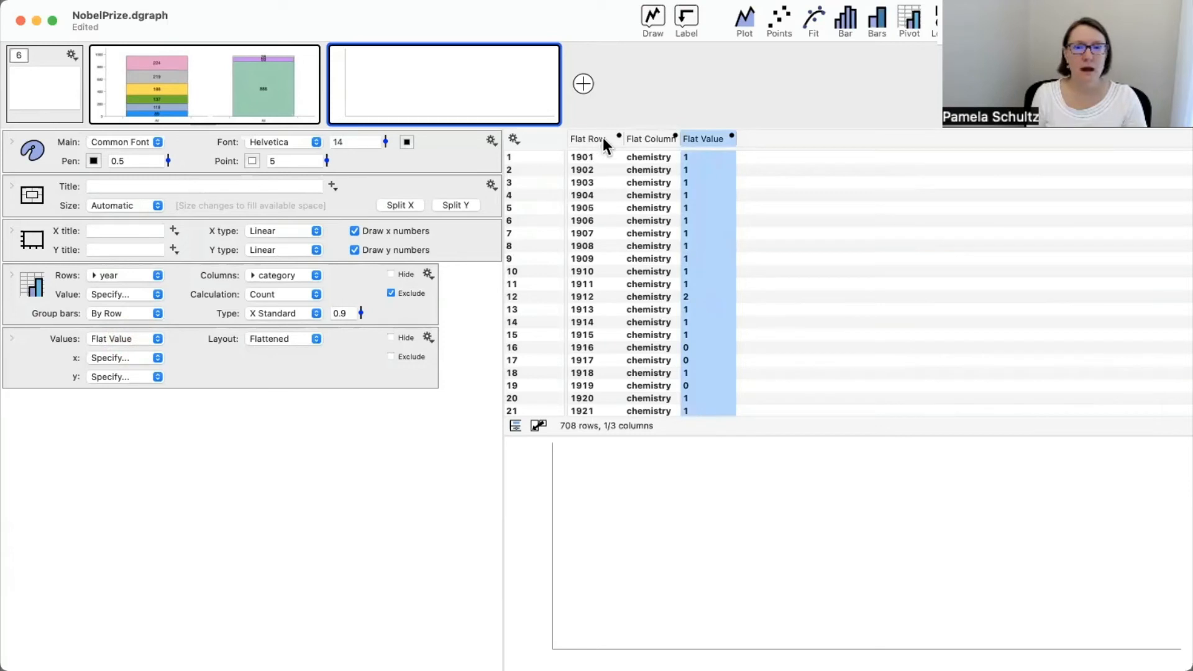
pyautogui.moveTo(598, 136); pyautogui.dragTo(122, 357)
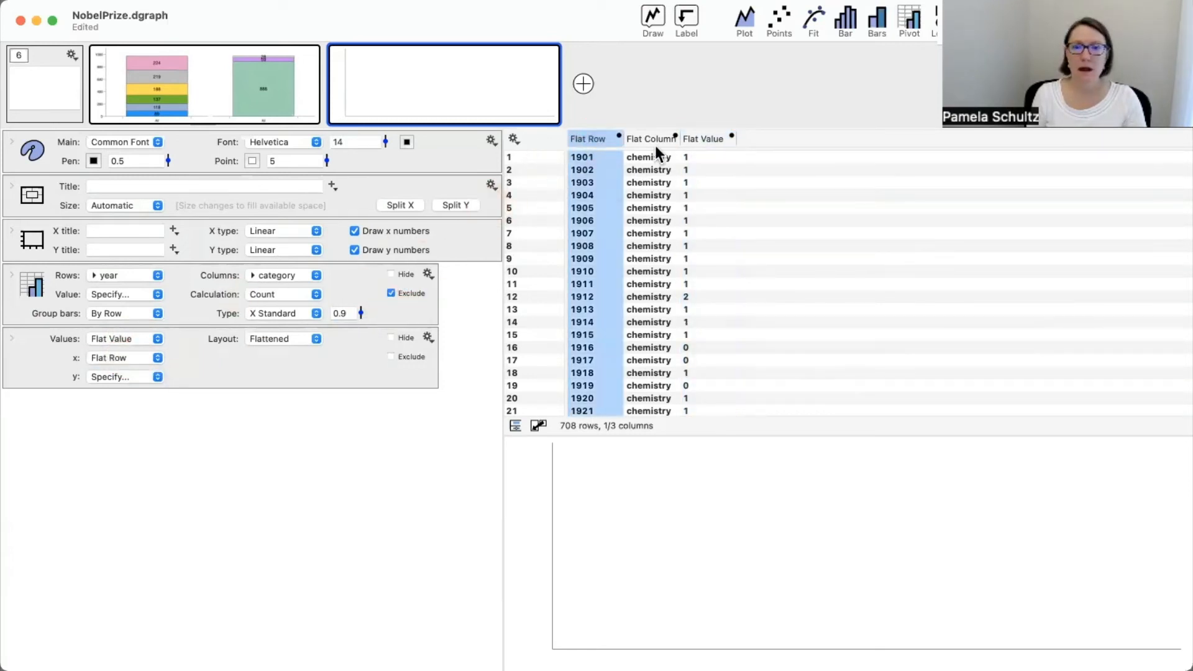
pyautogui.moveTo(657, 137)
pyautogui.mouseDown()
pyautogui.moveTo(458, 212)
pyautogui.moveTo(138, 387)
pyautogui.moveTo(122, 375)
pyautogui.mouseUp()
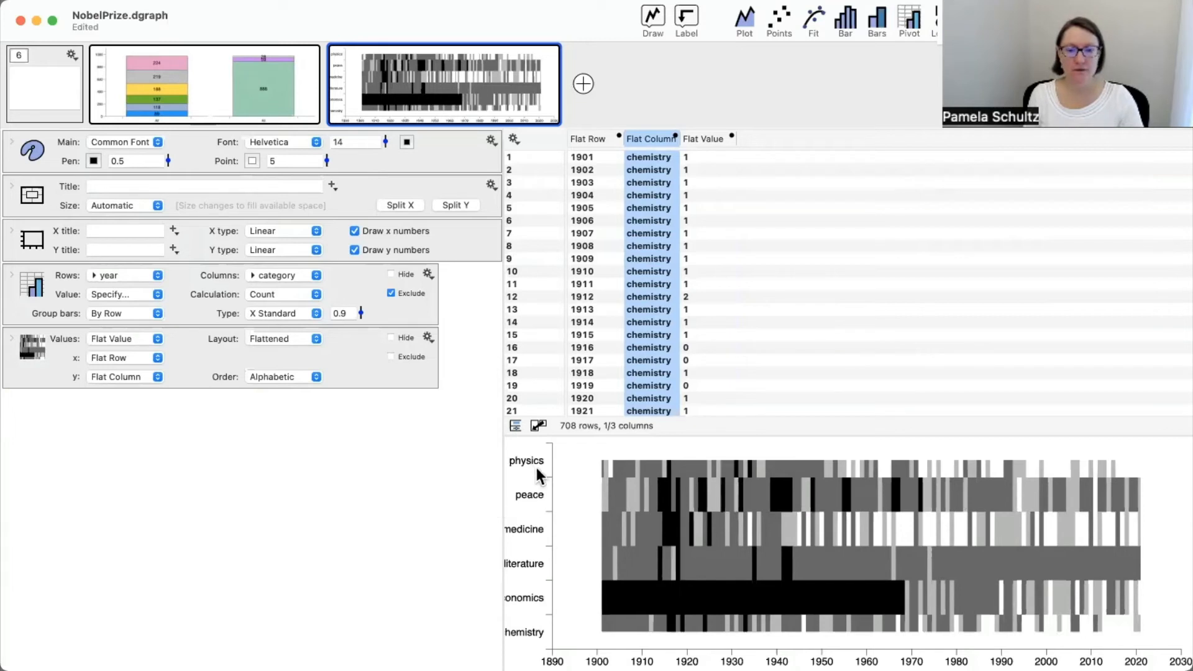
# Set the graph's Y Space to Extra Wide so the category labels fit
pyautogui.rightClick(527, 507)
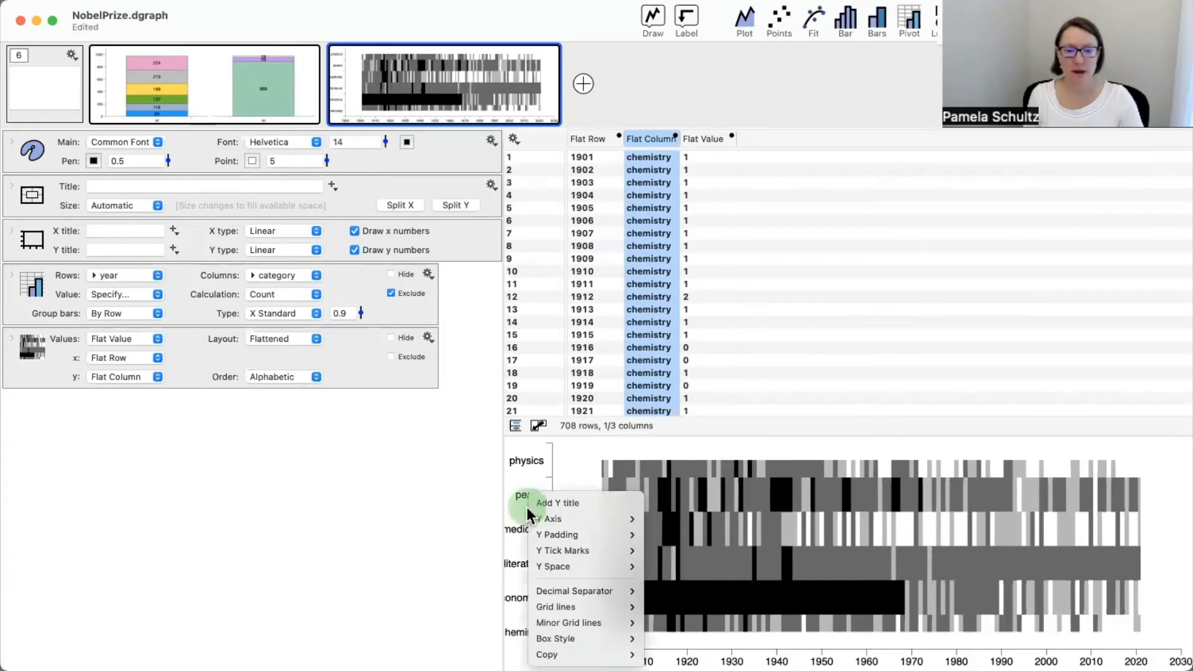
pyautogui.moveTo(564, 568)
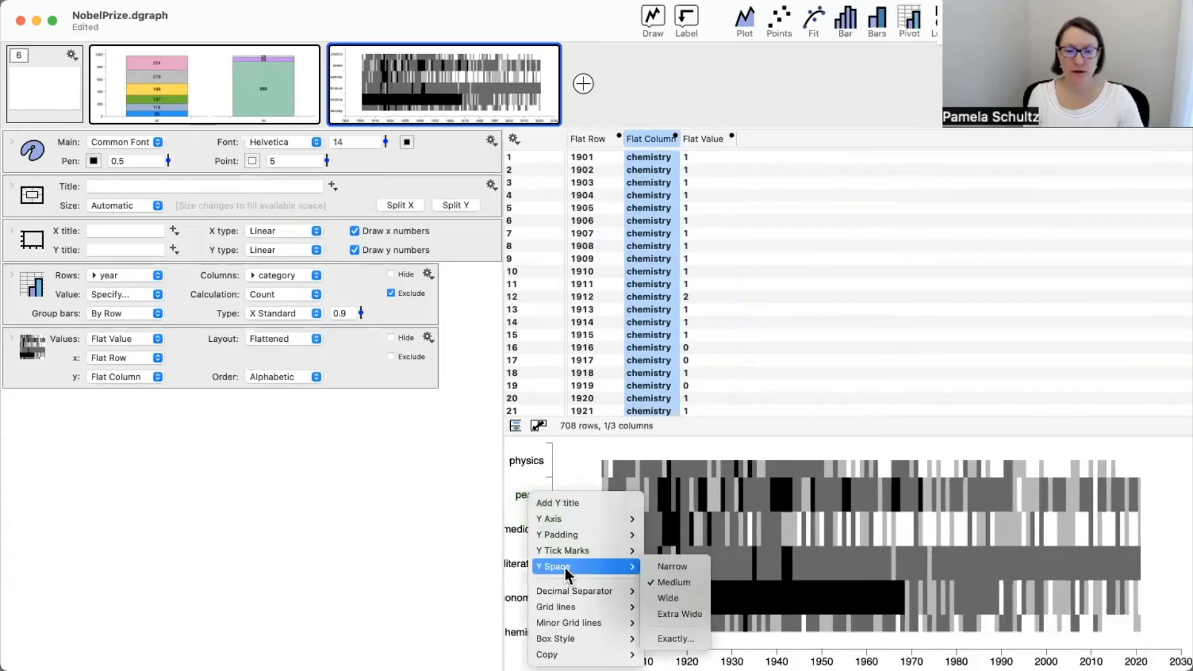
pyautogui.rightClick(528, 474)
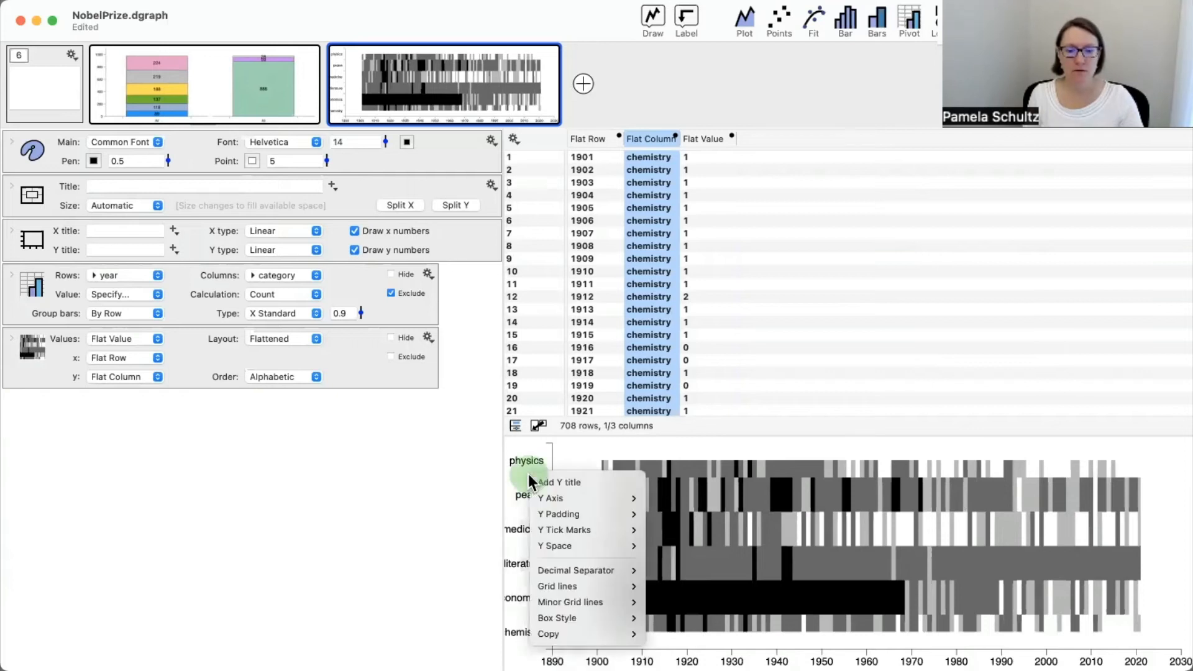
pyautogui.moveTo(554, 545)
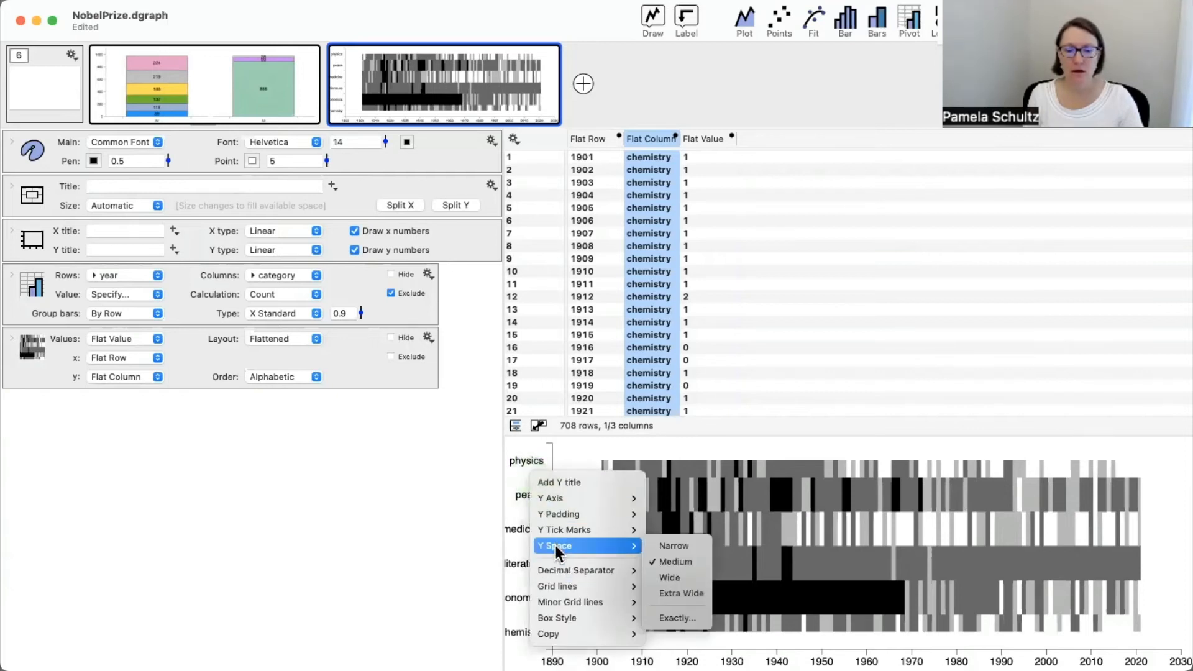
pyautogui.click(699, 587)
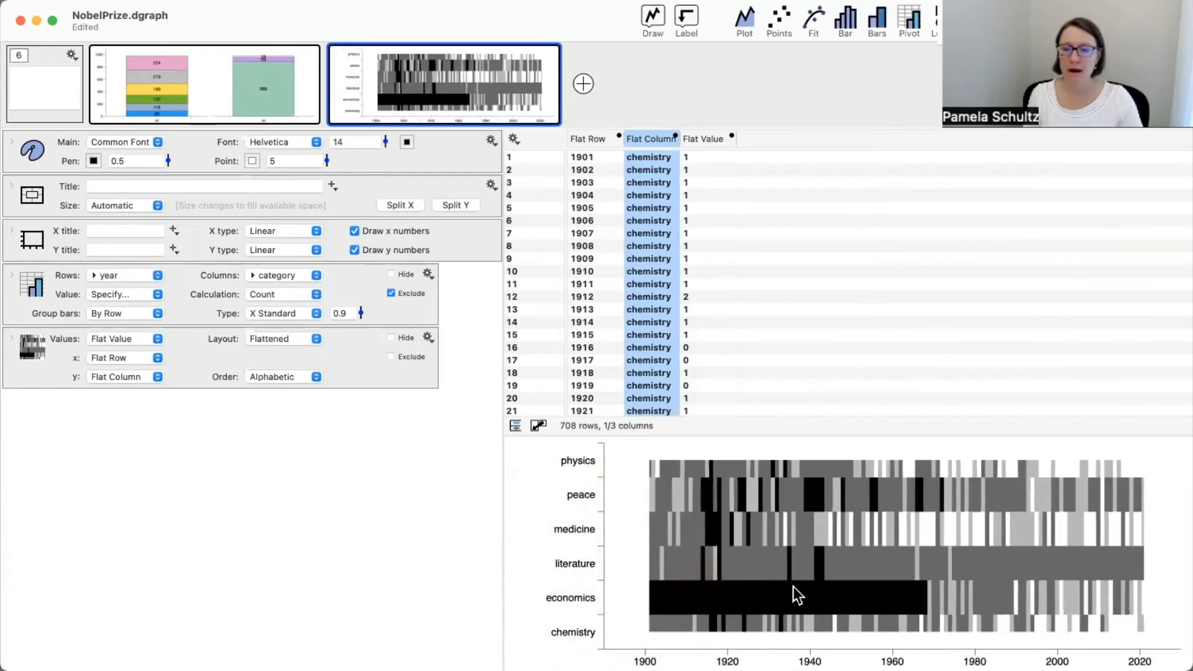
# Expand the scalar field's color settings and change its standard ramp from grayscale to blue-to-red
pyautogui.click(13, 337)
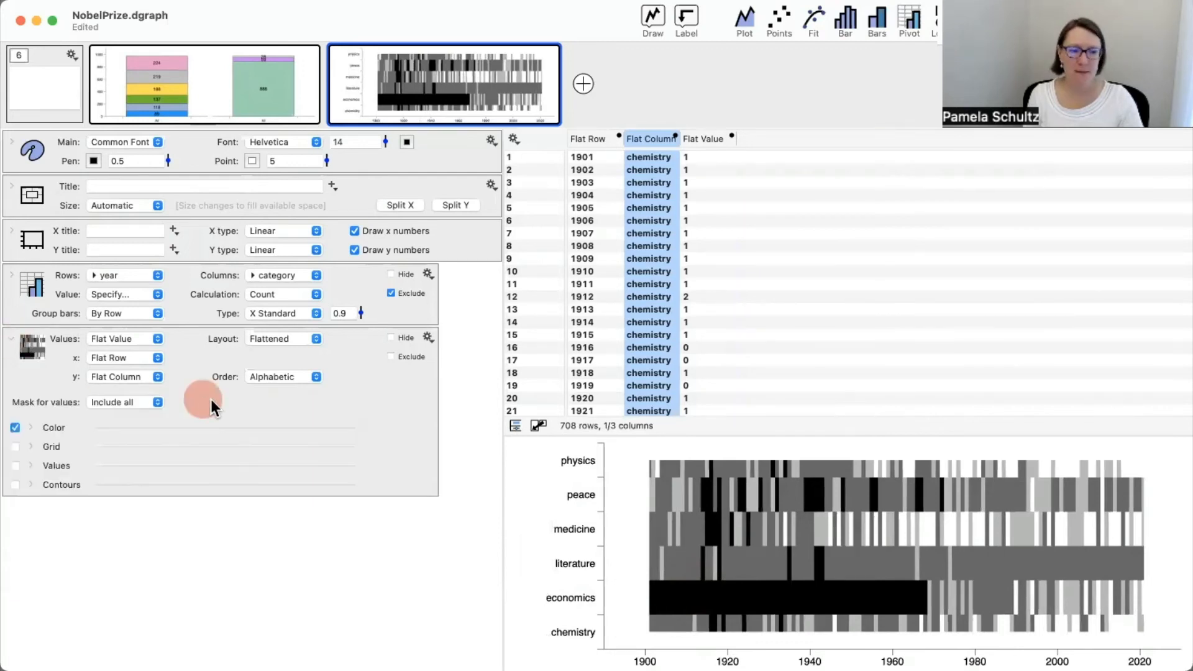
pyautogui.click(30, 428)
pyautogui.click(280, 453)
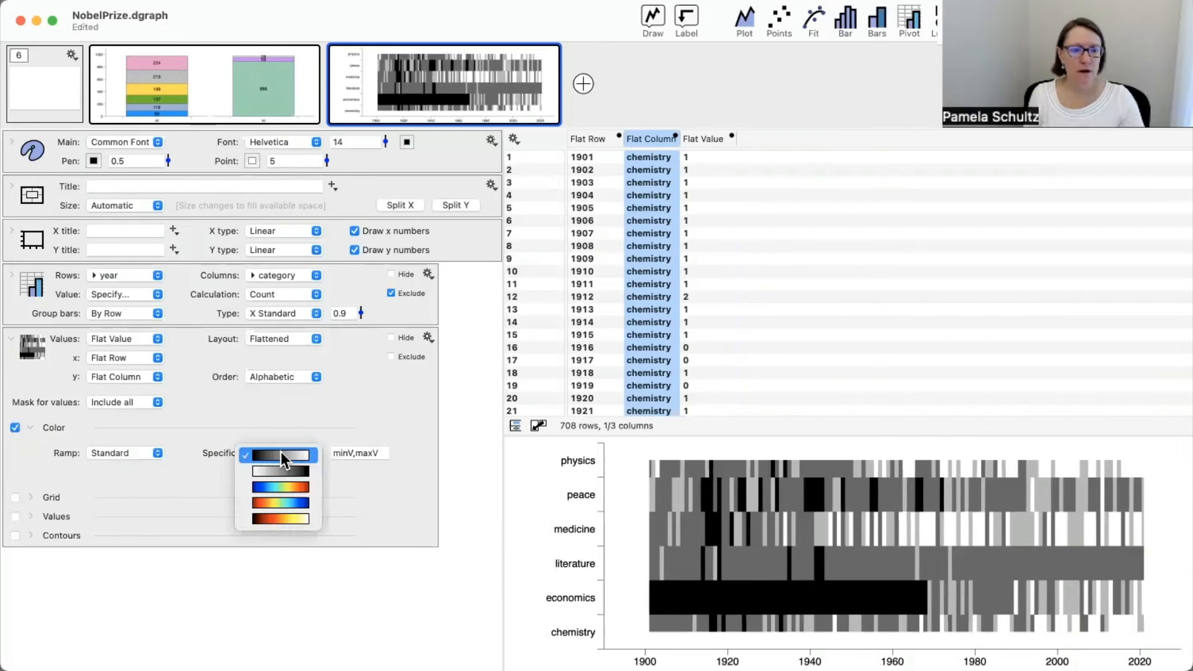
pyautogui.click(286, 486)
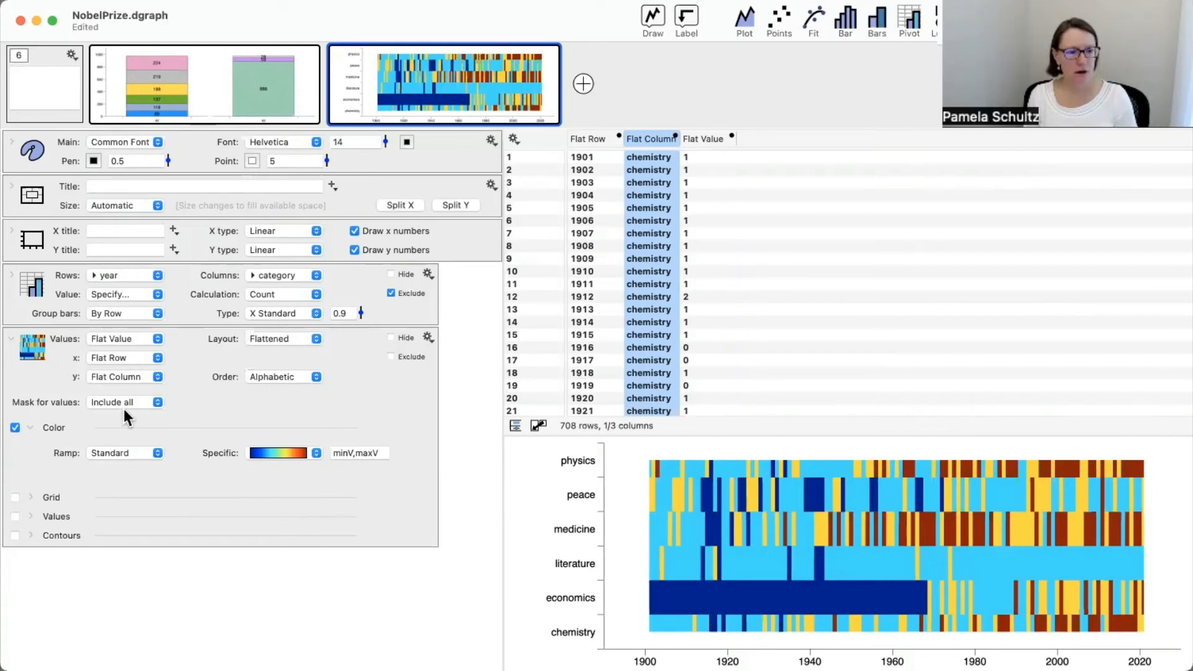
pyautogui.click(555, 464)
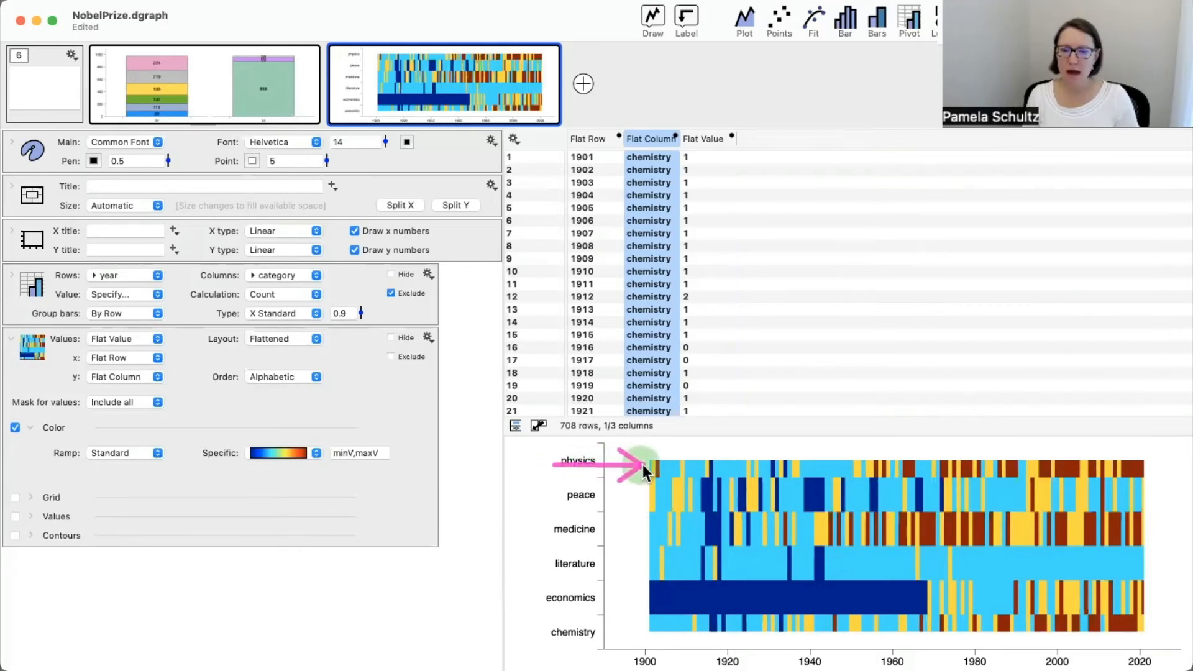
pyautogui.moveTo(621, 547); pyautogui.dragTo(632, 603)
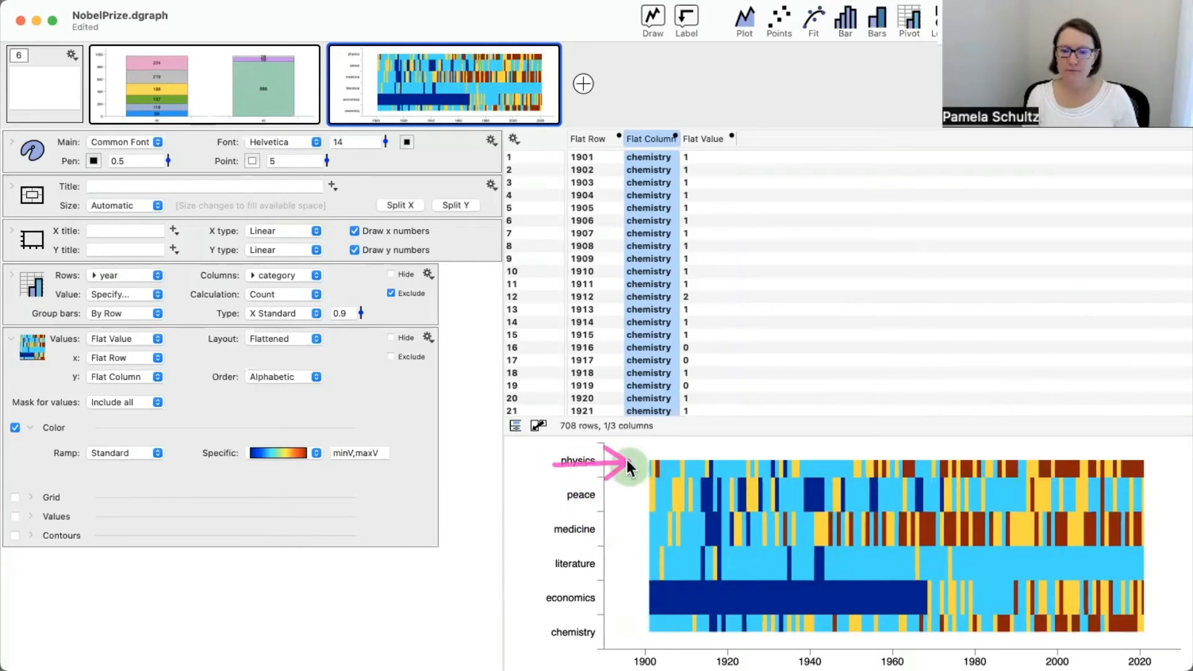
pyautogui.moveTo(627, 461)
pyautogui.mouseDown()
pyautogui.moveTo(616, 461)
pyautogui.moveTo(646, 461)
pyautogui.moveTo(647, 472)
pyautogui.moveTo(645, 643)
pyautogui.moveTo(625, 467)
pyautogui.mouseUp()
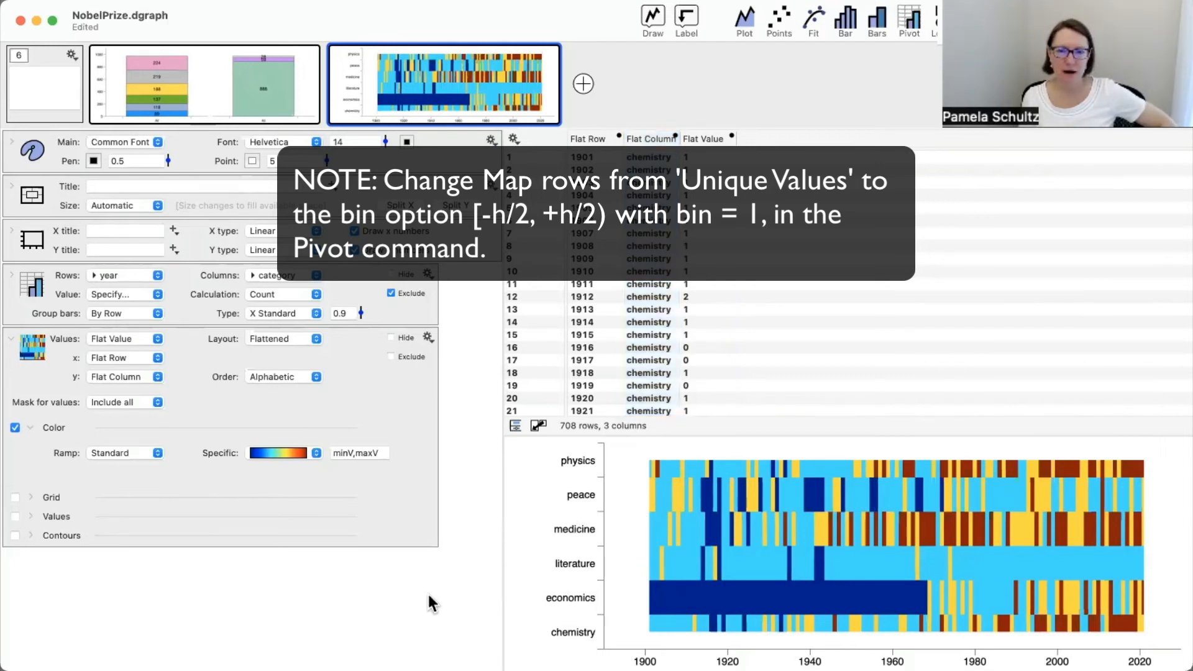
pyautogui.click(808, 314)
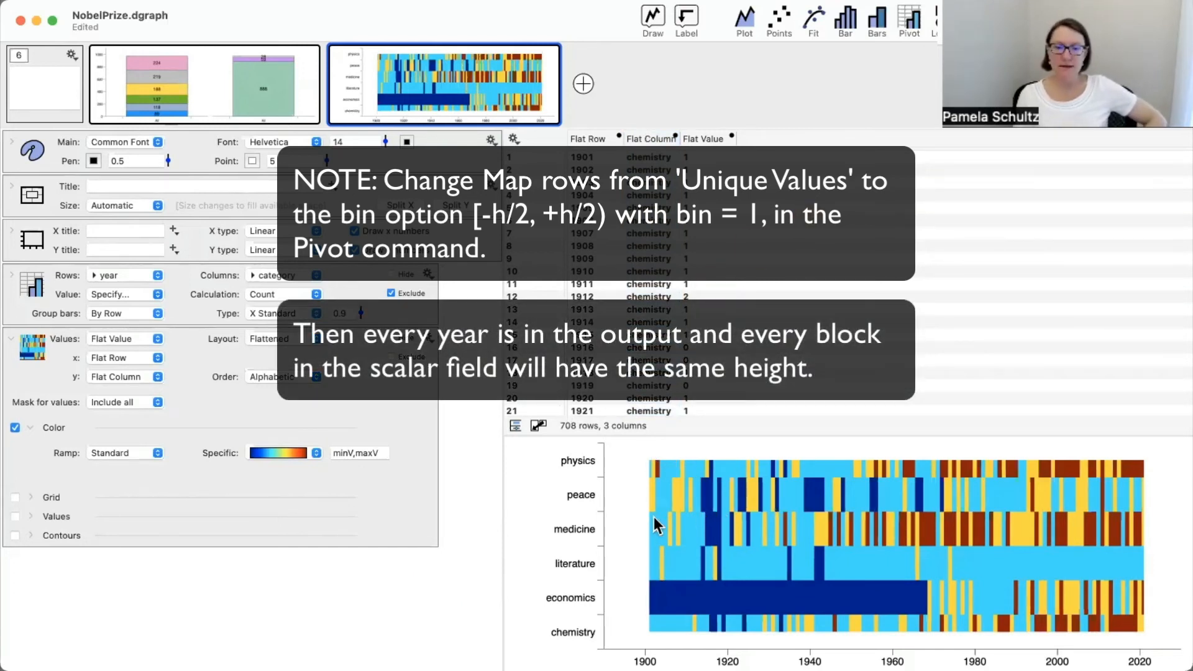
pyautogui.click(17, 536)
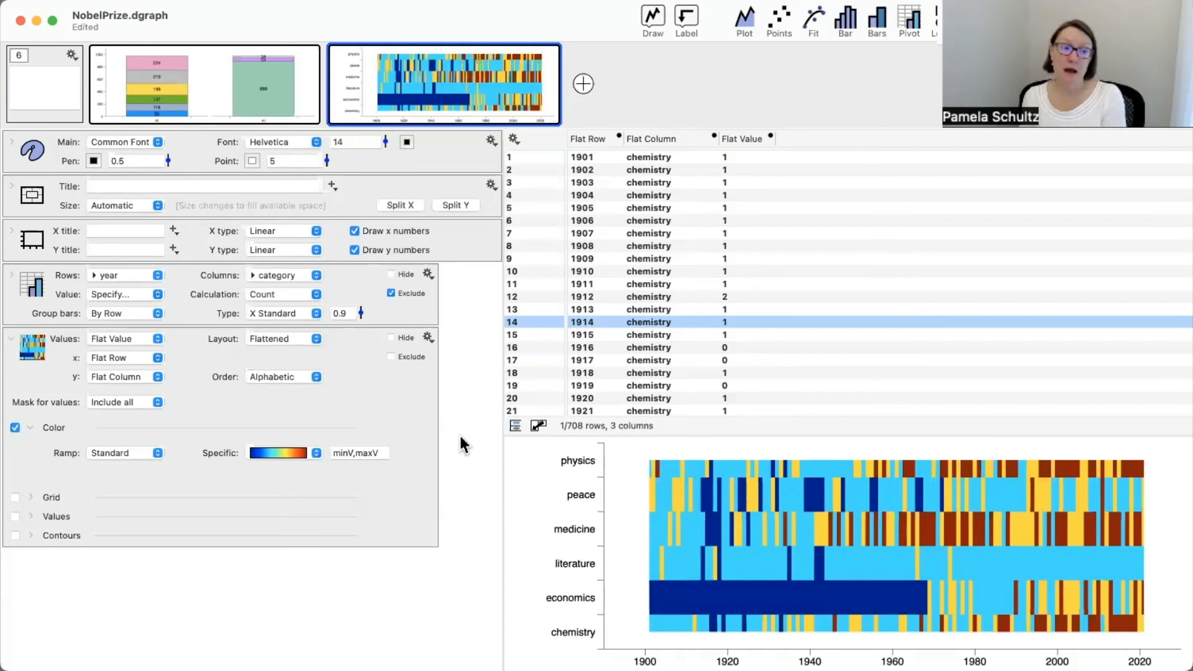
pyautogui.click(29, 296)
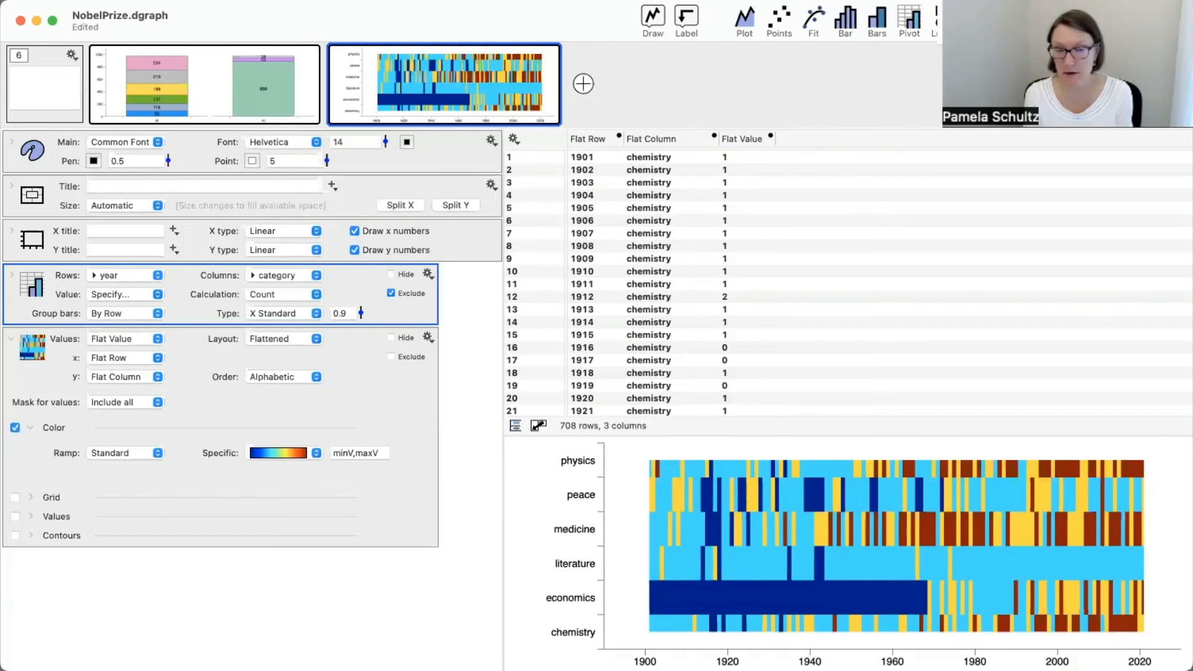
# Look over the available help resources, including the community forum, PDF manual, YouTube channel and ways to ask a question
pyautogui.moveTo(924, 9)
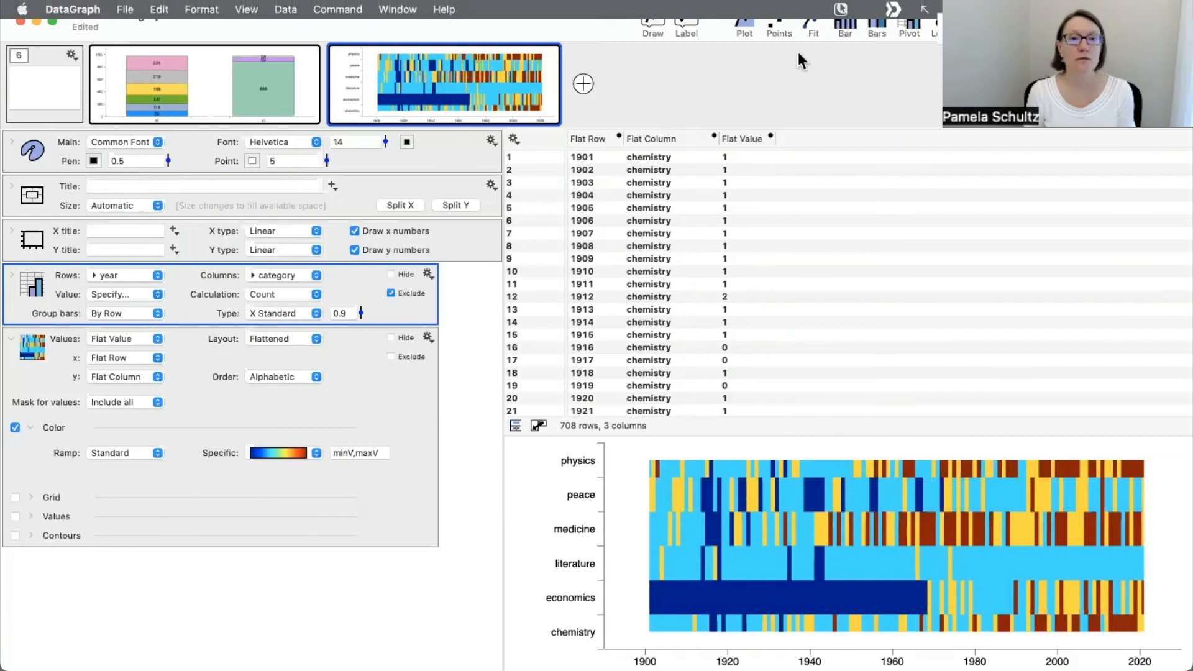
pyautogui.click(444, 10)
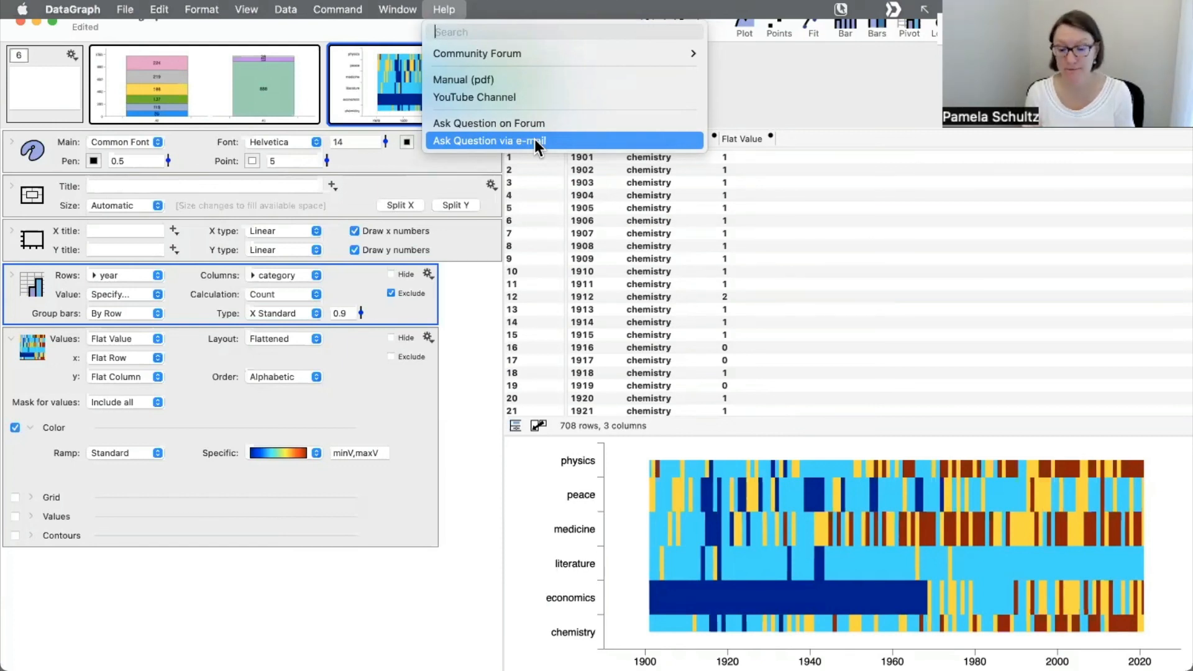
pyautogui.click(784, 103)
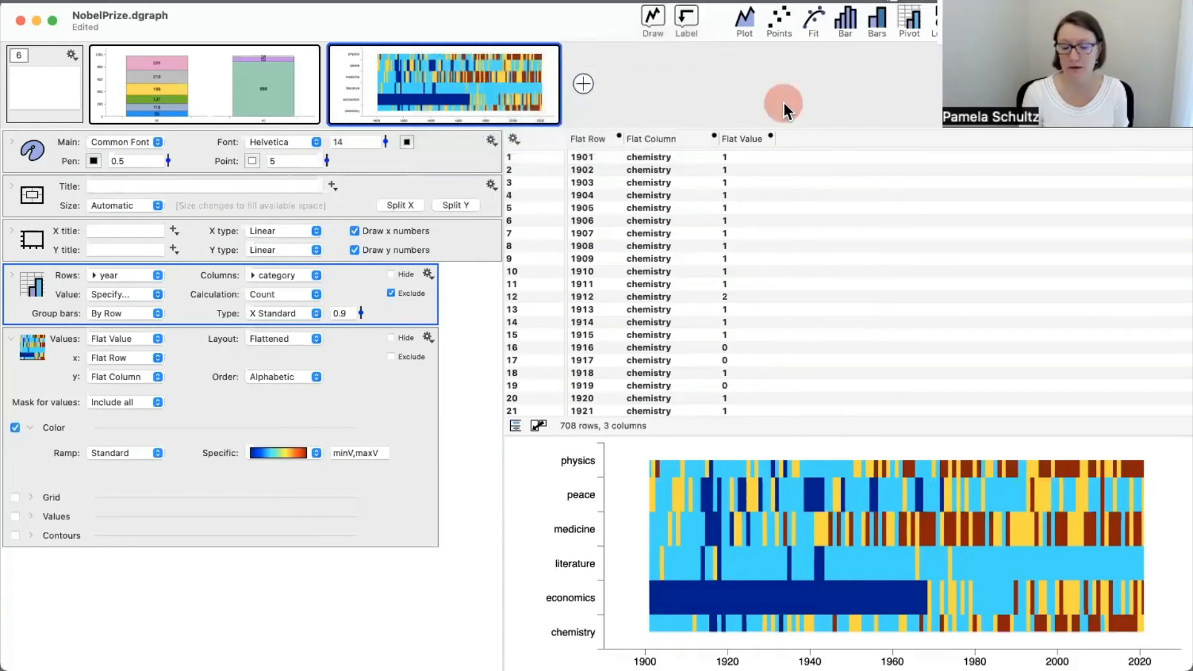